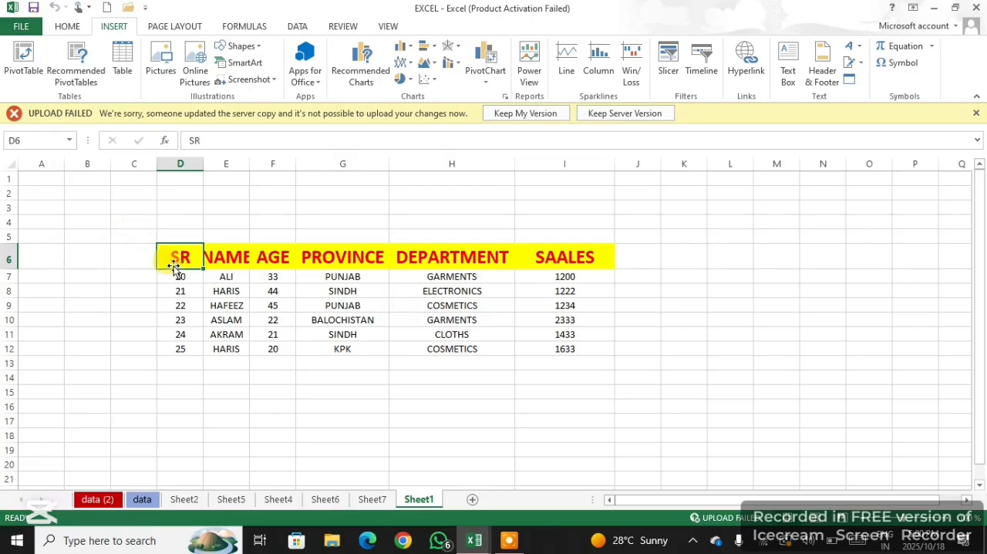
# Create a PivotTable on a new worksheet from the sales data in D6:I13 of Sheet1
pyautogui.moveTo(180, 252); pyautogui.dragTo(538, 370)
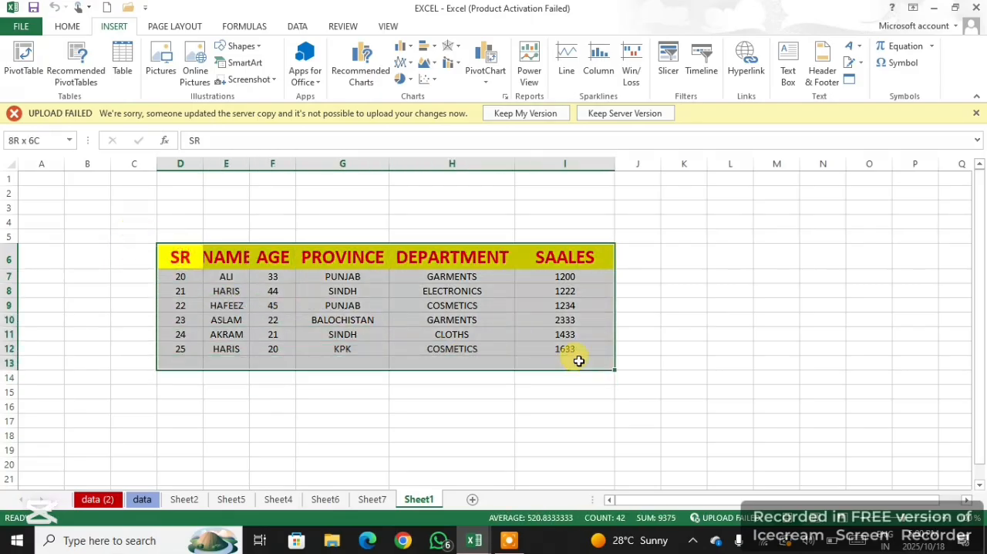
pyautogui.click(21, 68)
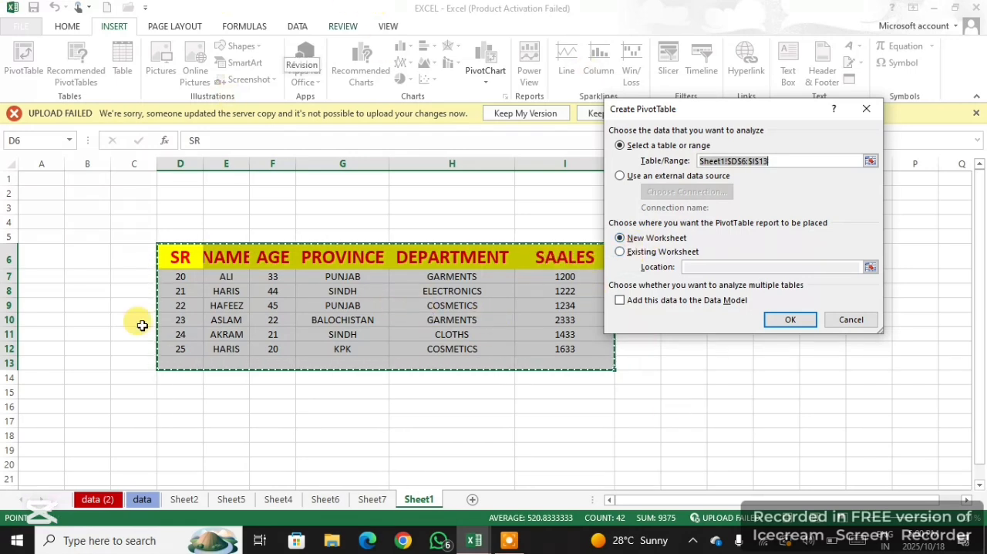
pyautogui.click(805, 325)
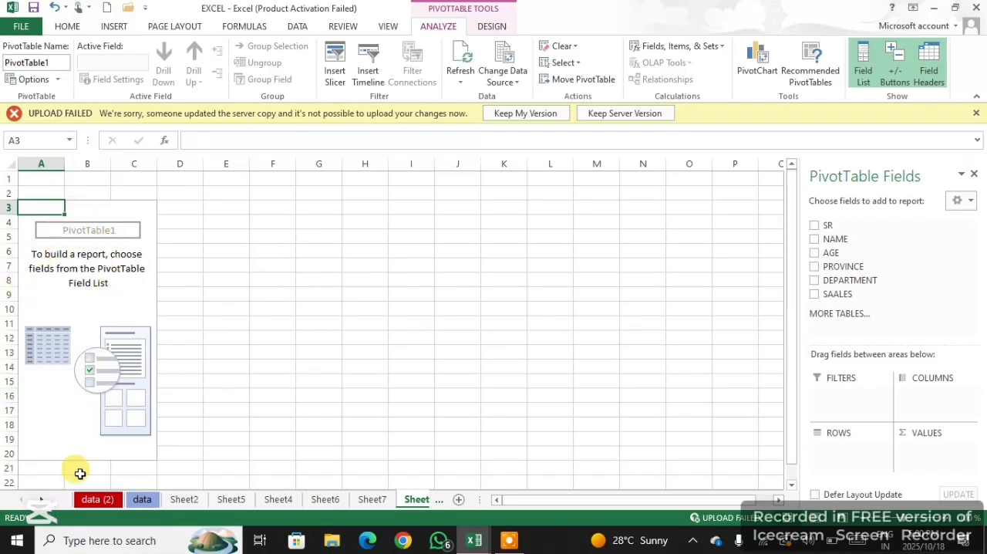
# Add AGE as the PivotTable's row field, trying NAME as a second row field and removing it again
pyautogui.click(816, 254)
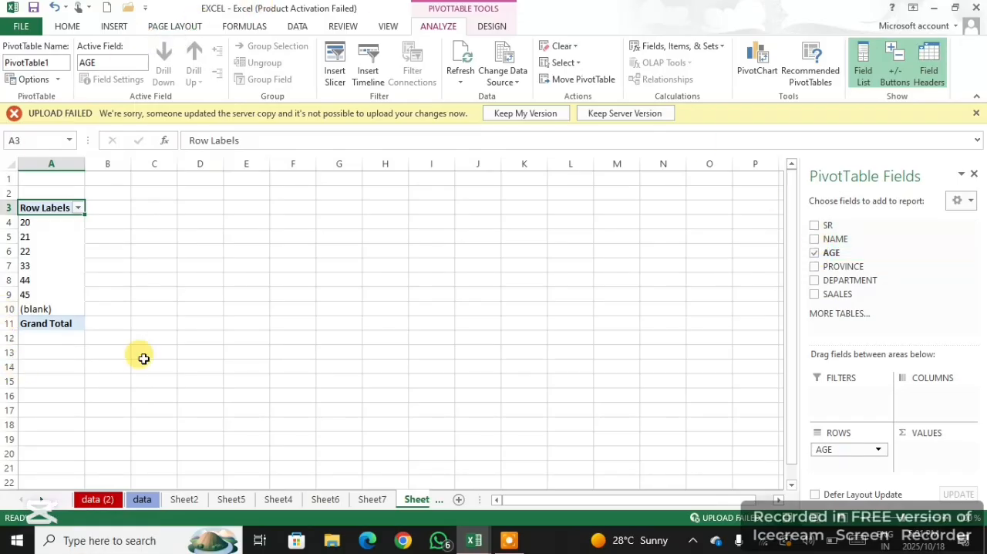
pyautogui.click(814, 239)
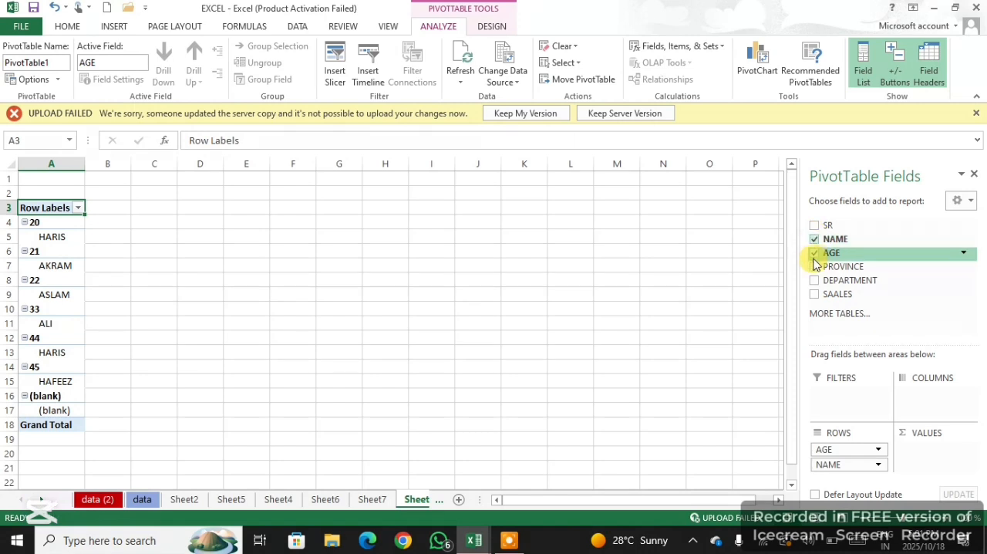
pyautogui.click(816, 240)
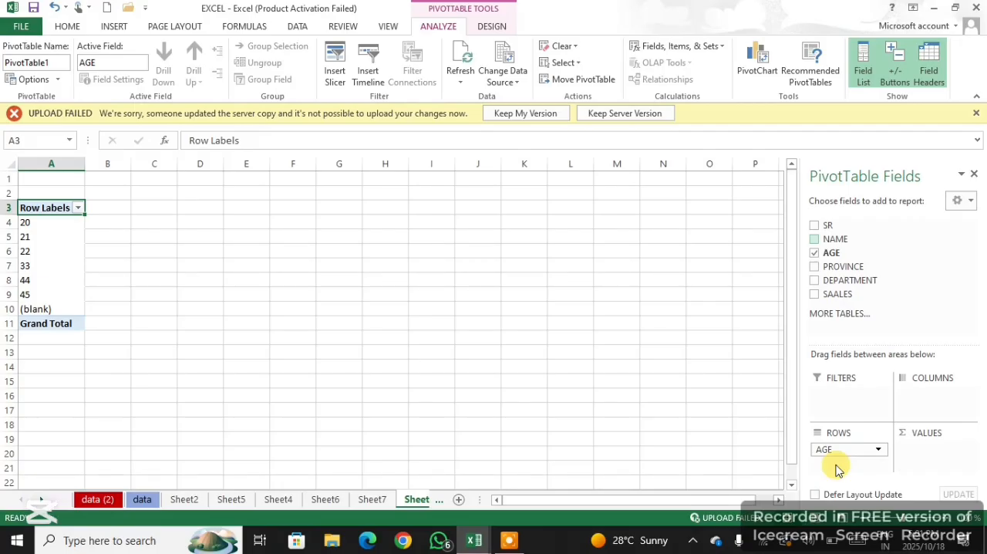
pyautogui.moveTo(832, 257); pyautogui.dragTo(856, 472)
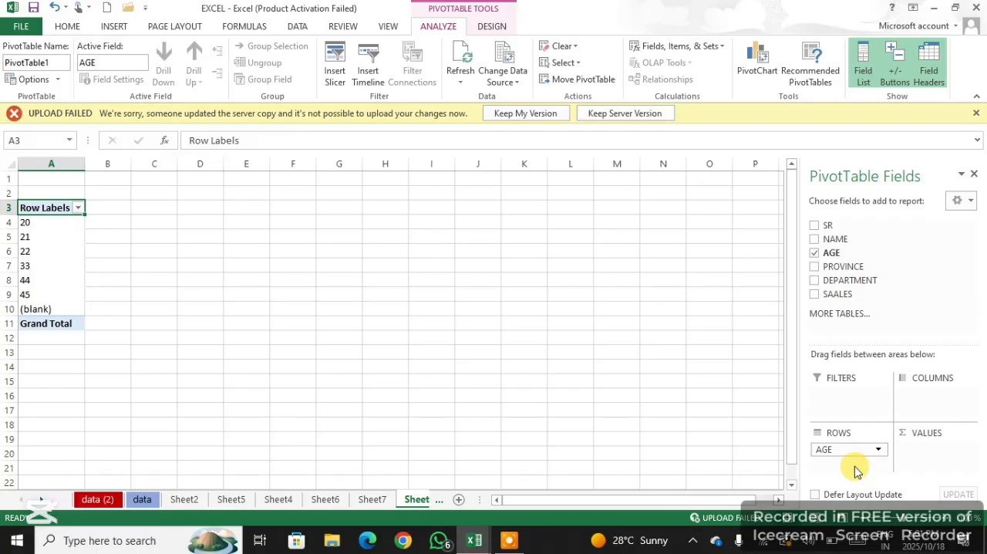
# Place DEPARTMENT in the PivotTable's columns and SAALES in its values
pyautogui.click(816, 281)
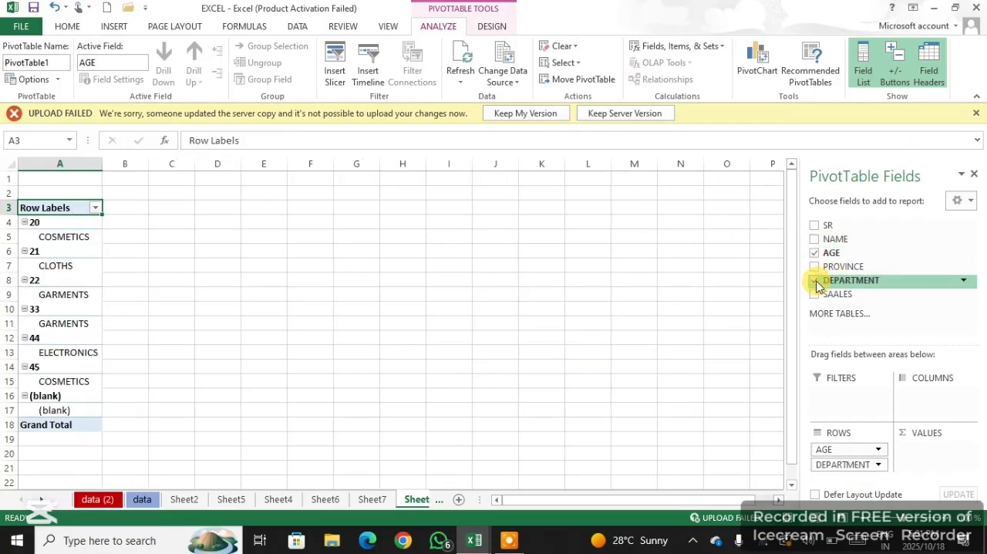
pyautogui.click(815, 281)
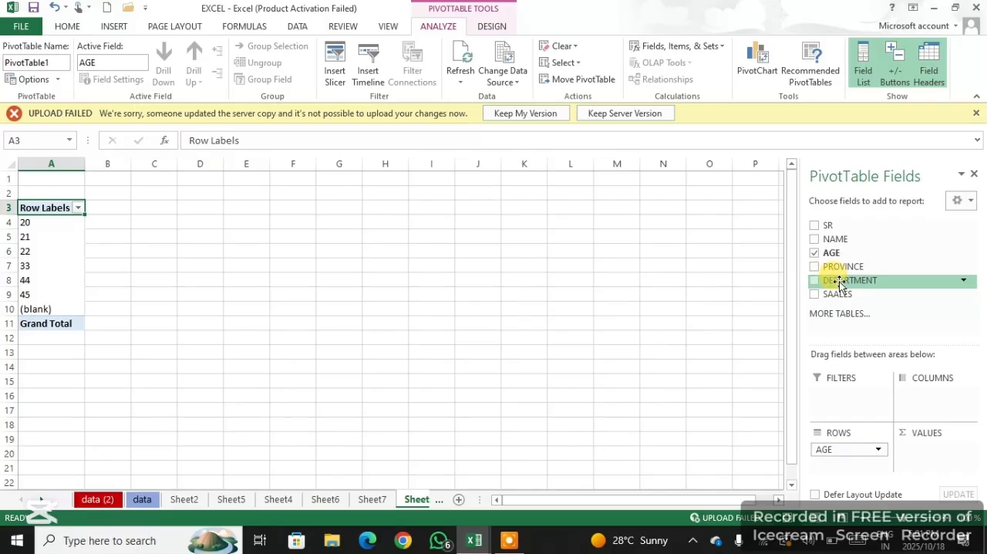
pyautogui.moveTo(837, 280); pyautogui.dragTo(935, 405)
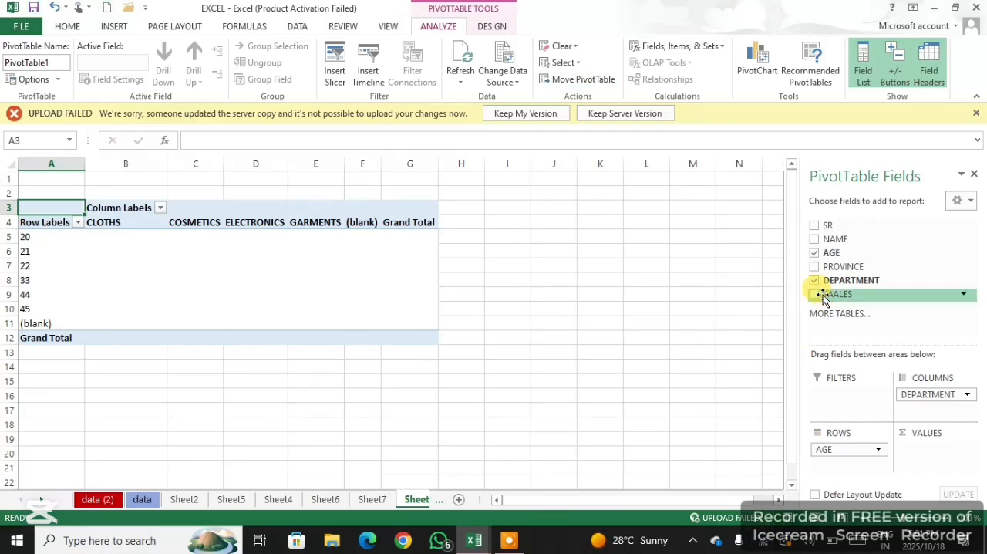
pyautogui.moveTo(822, 297); pyautogui.dragTo(941, 462)
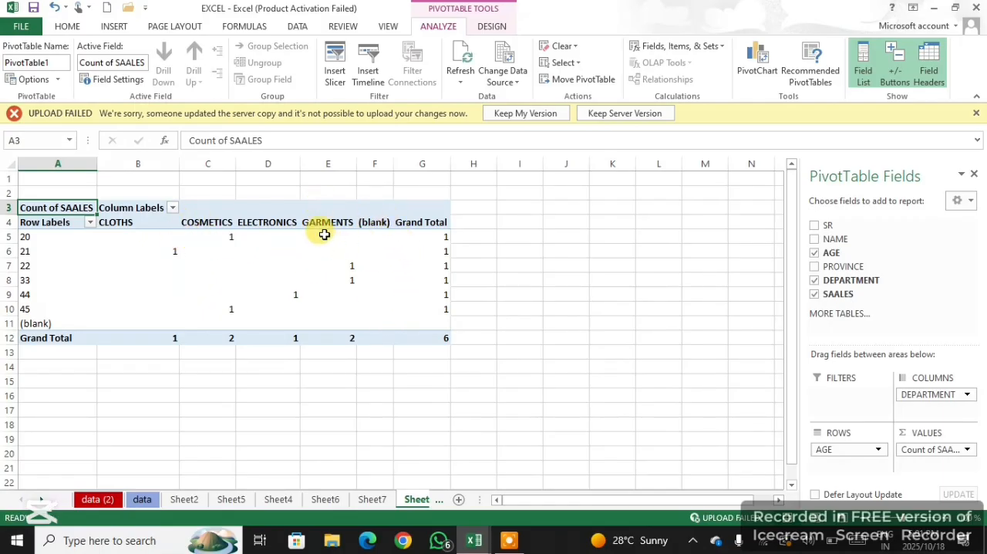
# Try SR and PROVINCE as additional row fields in the PivotTable and take both out again
pyautogui.moveTo(324, 234)
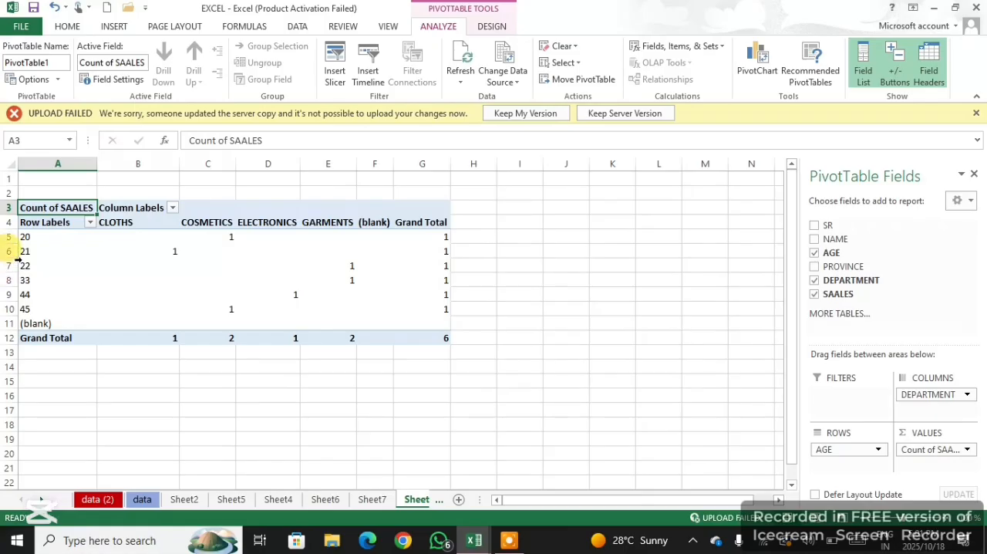
pyautogui.click(819, 226)
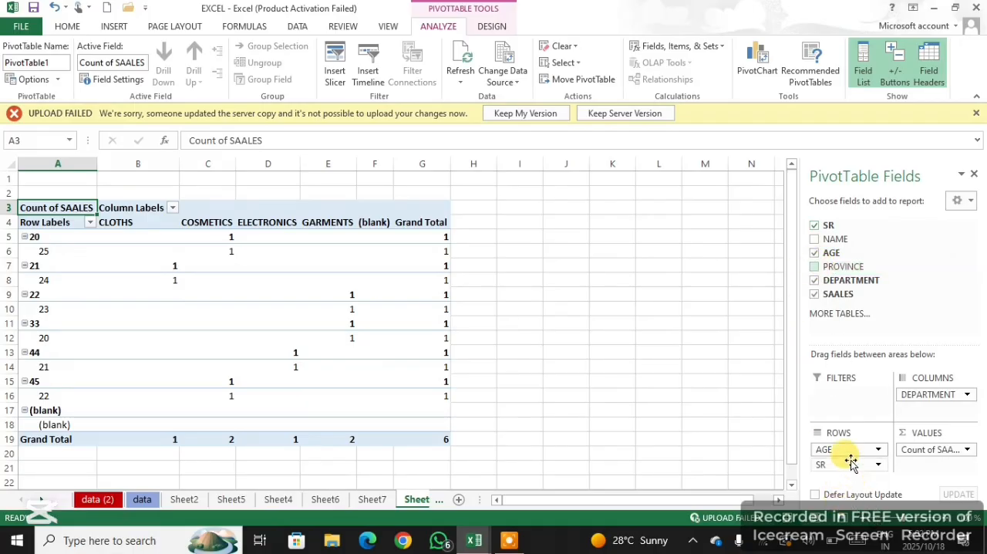
pyautogui.moveTo(826, 266); pyautogui.dragTo(855, 461)
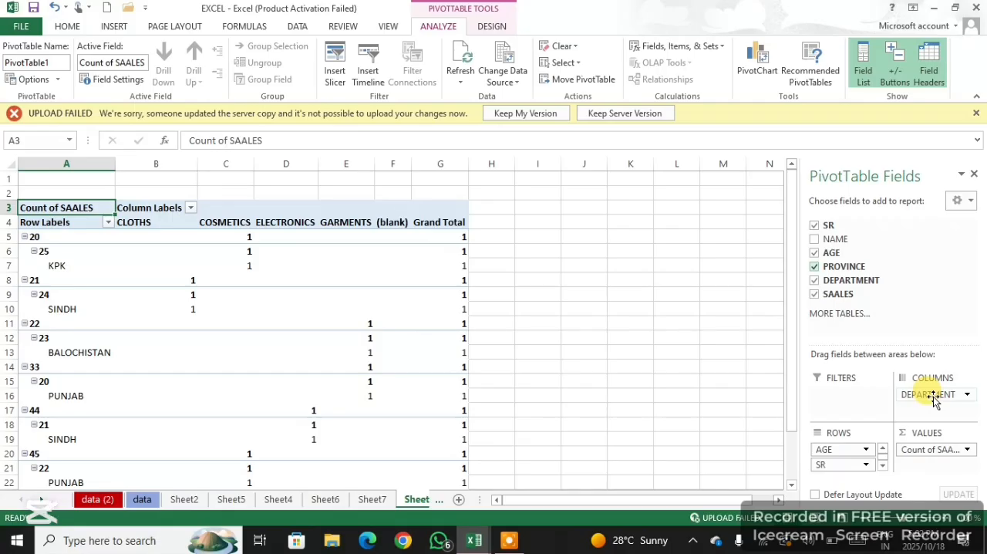
pyautogui.click(815, 267)
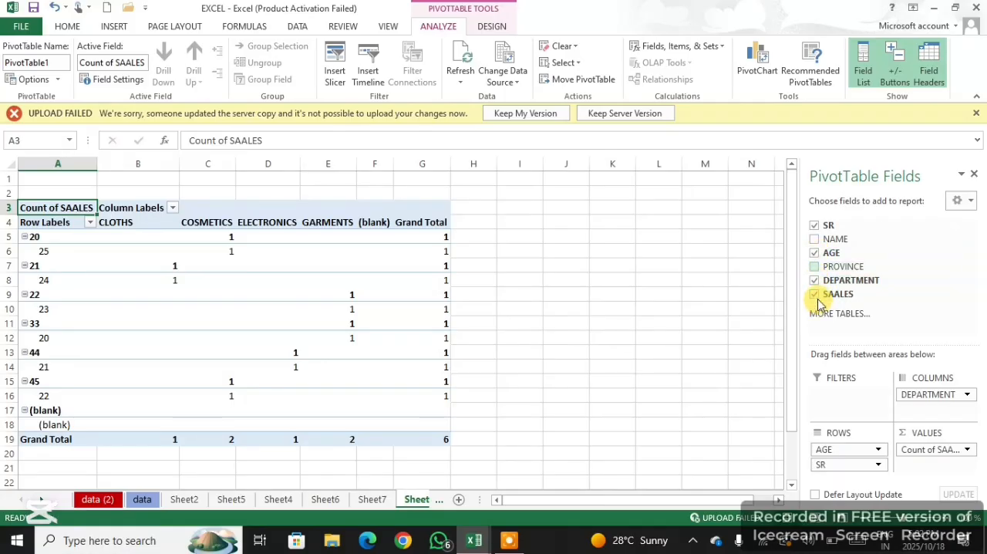
pyautogui.click(814, 225)
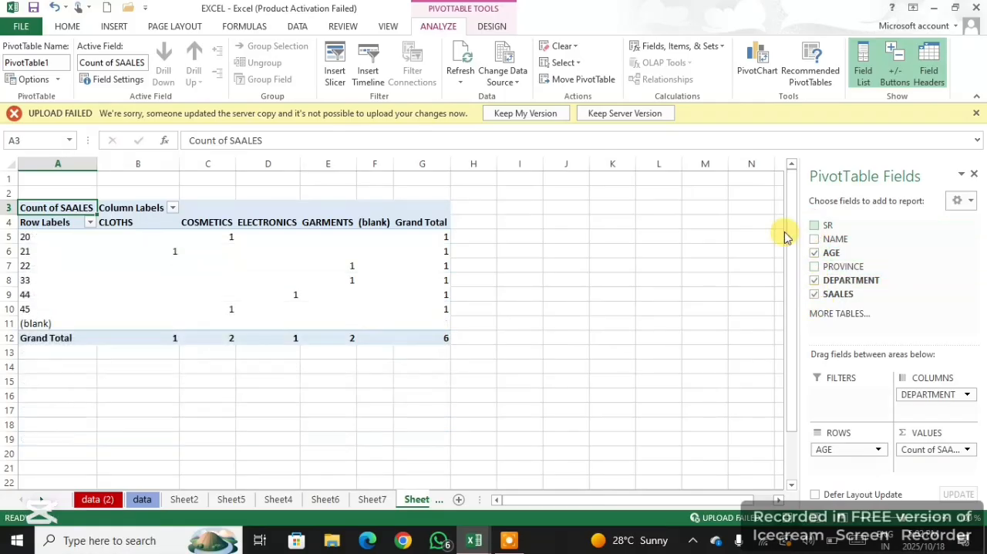
# Move DEPARTMENT from the columns to the report filter and filter the PivotTable to COSMETICS
pyautogui.moveTo(923, 397); pyautogui.dragTo(844, 409)
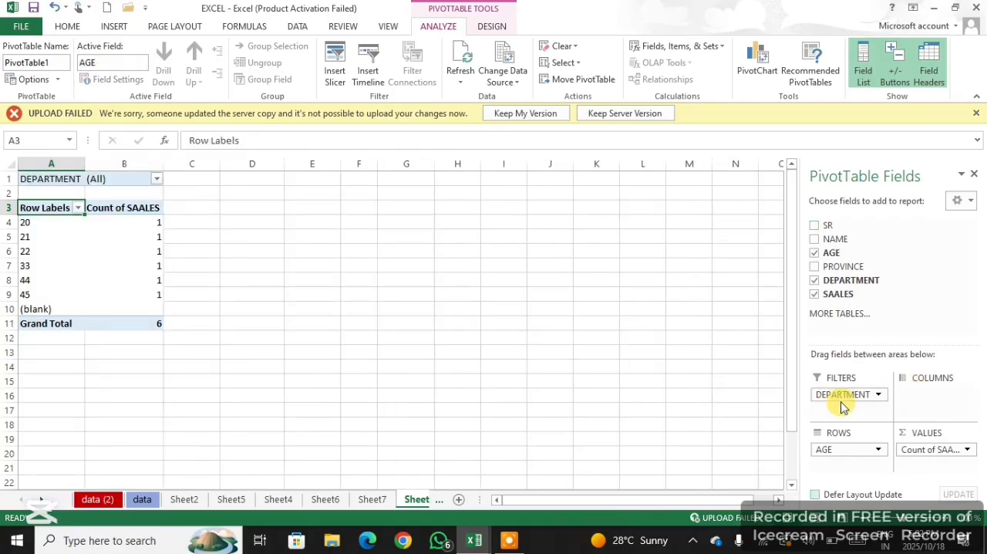
pyautogui.click(157, 180)
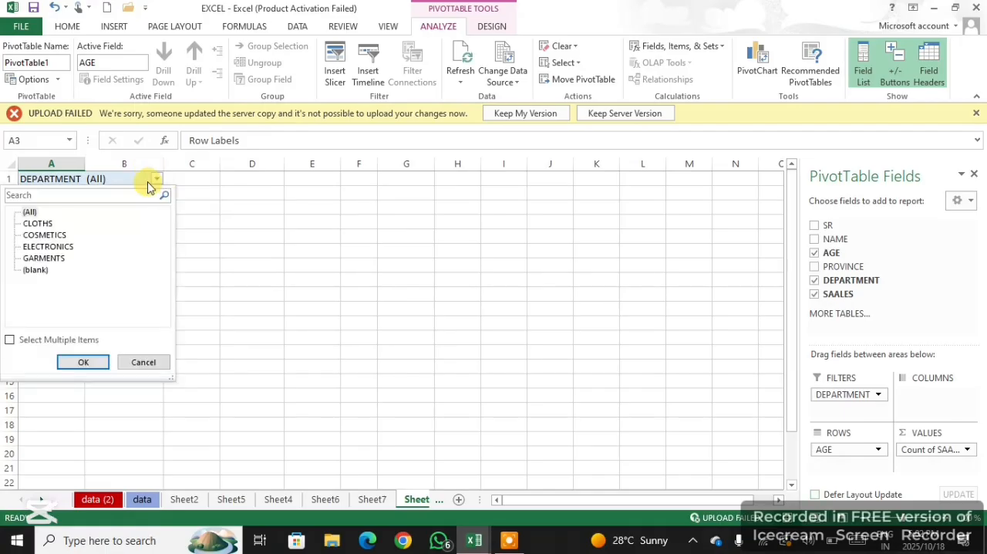
pyautogui.click(42, 235)
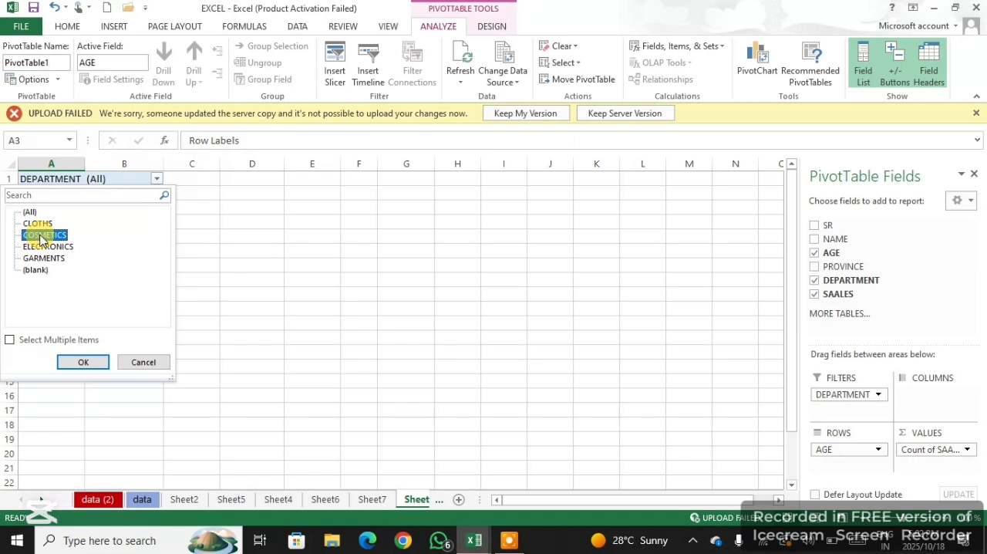
pyautogui.click(83, 362)
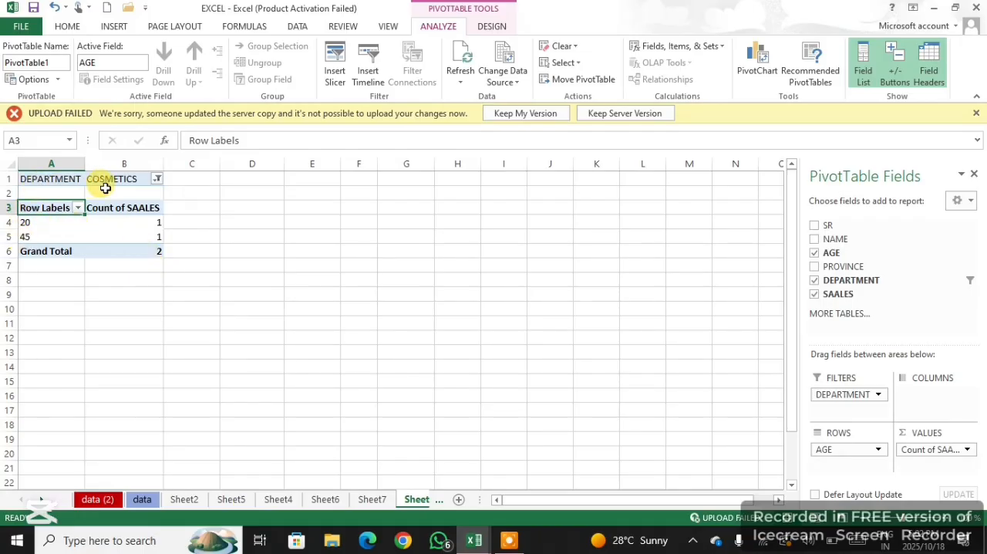
# Switch the DEPARTMENT report filter to ELECTRONICS
pyautogui.click(157, 179)
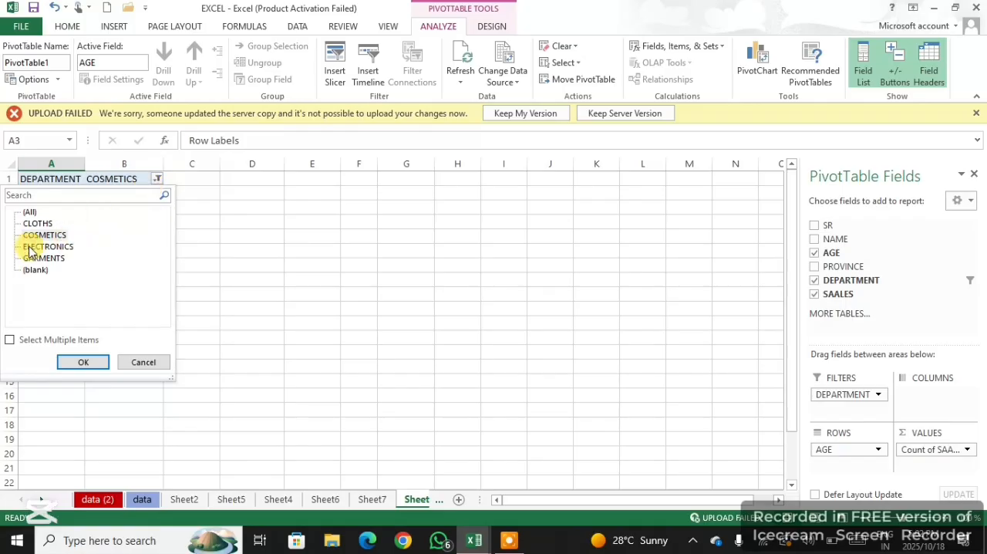
pyautogui.click(47, 246)
pyautogui.click(84, 363)
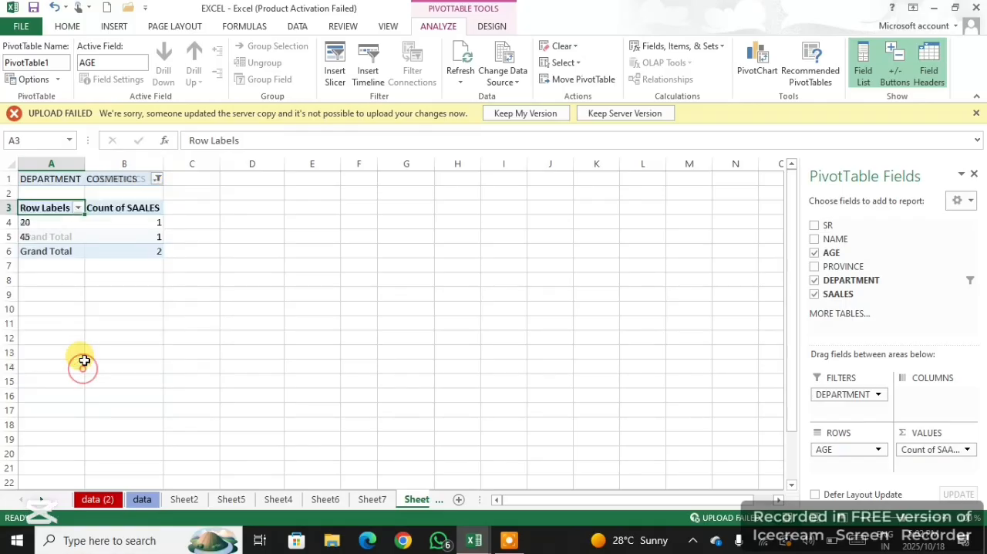
# Set the DEPARTMENT report filter to GARMENTS and add NAME to the rows beneath AGE
pyautogui.click(156, 180)
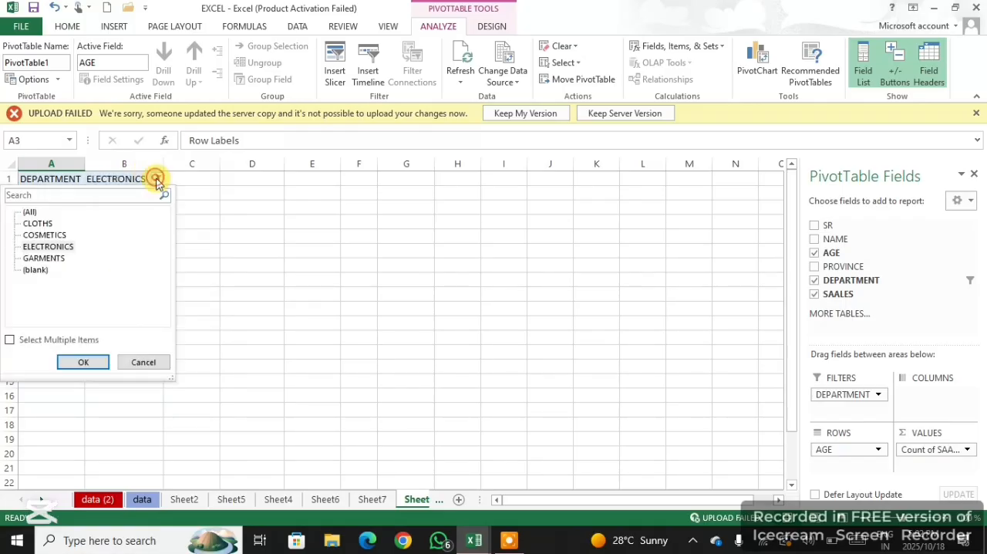
pyautogui.click(38, 258)
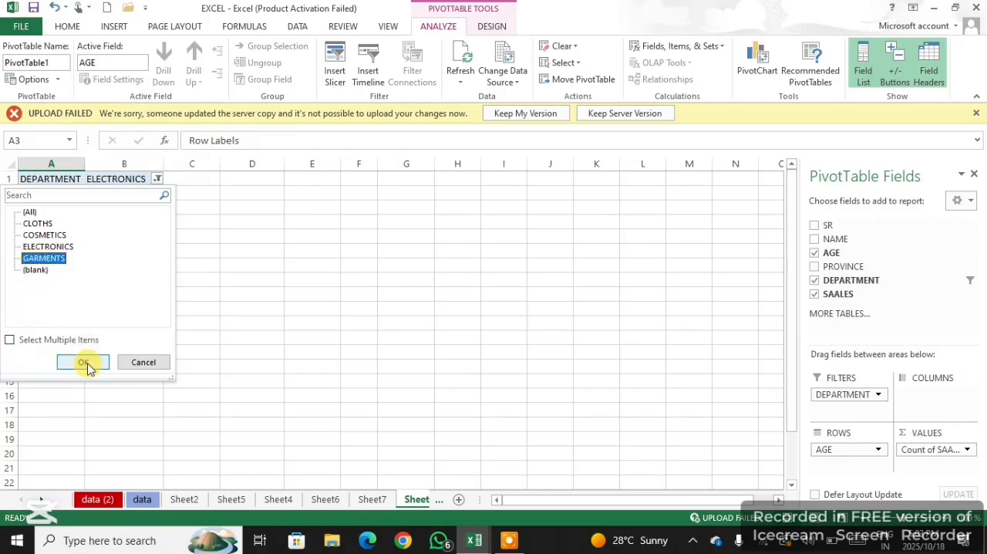
pyautogui.click(85, 364)
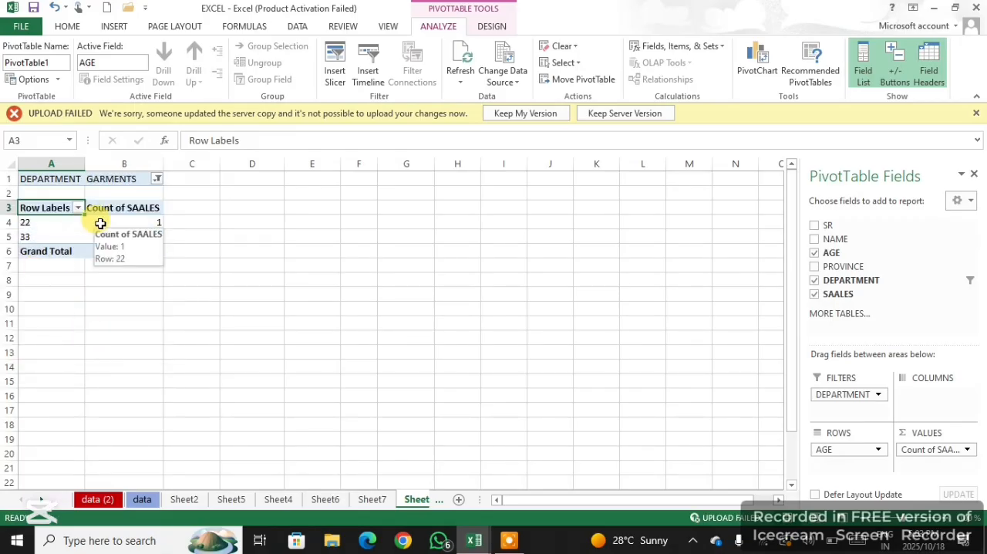
pyautogui.click(816, 240)
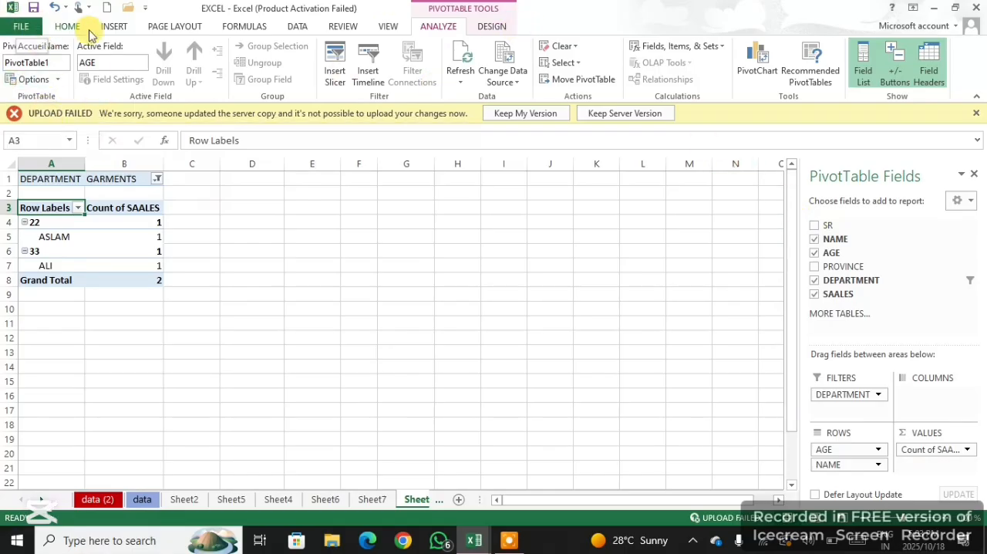
# Create the recommended PivotTable "Sum of SR by NAME" from the selected data on Sheet1
pyautogui.click(114, 26)
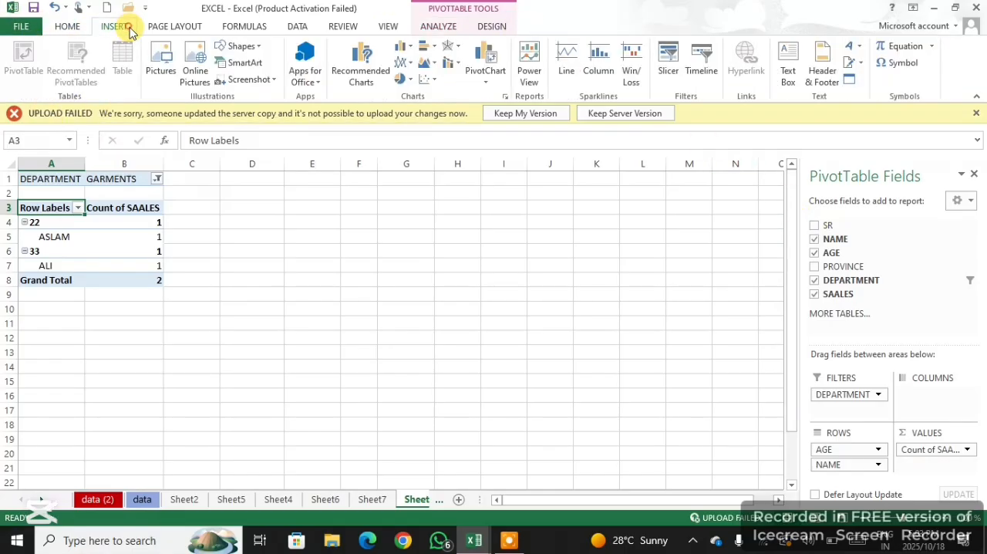
pyautogui.click(388, 292)
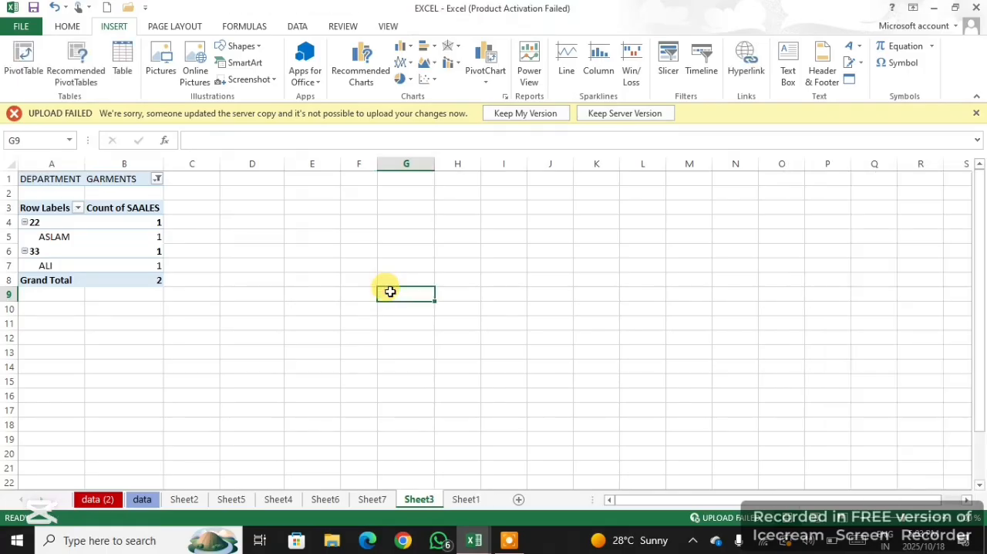
pyautogui.click(466, 499)
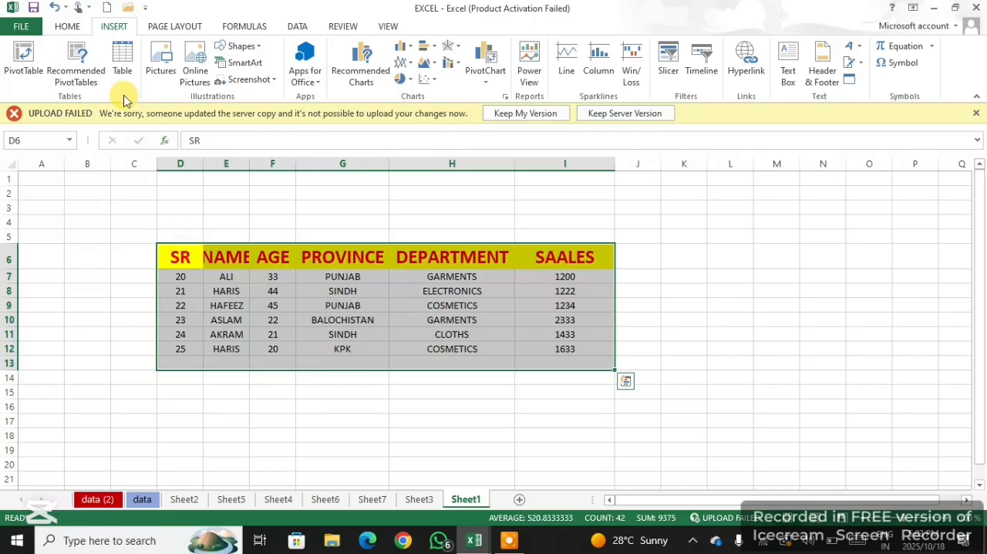
pyautogui.click(76, 73)
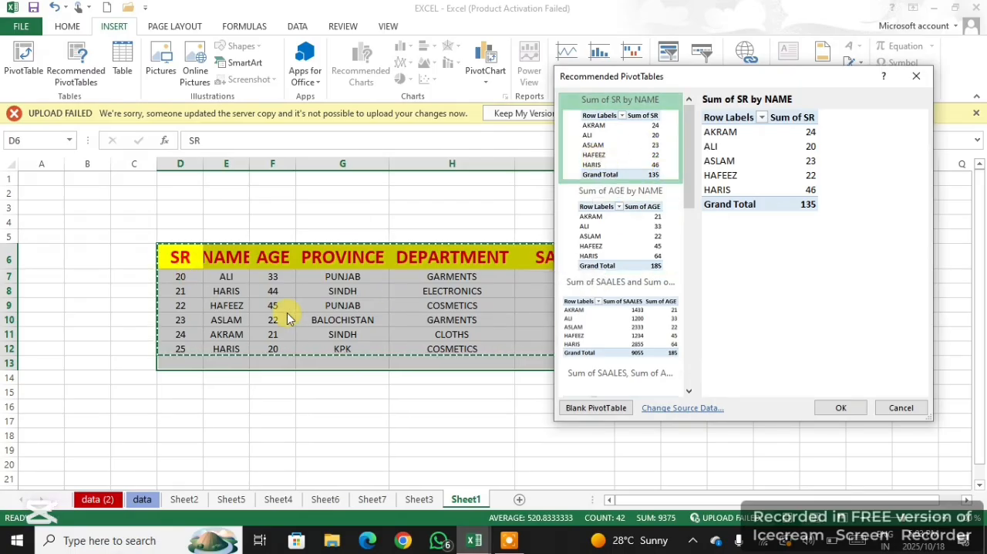
pyautogui.click(622, 152)
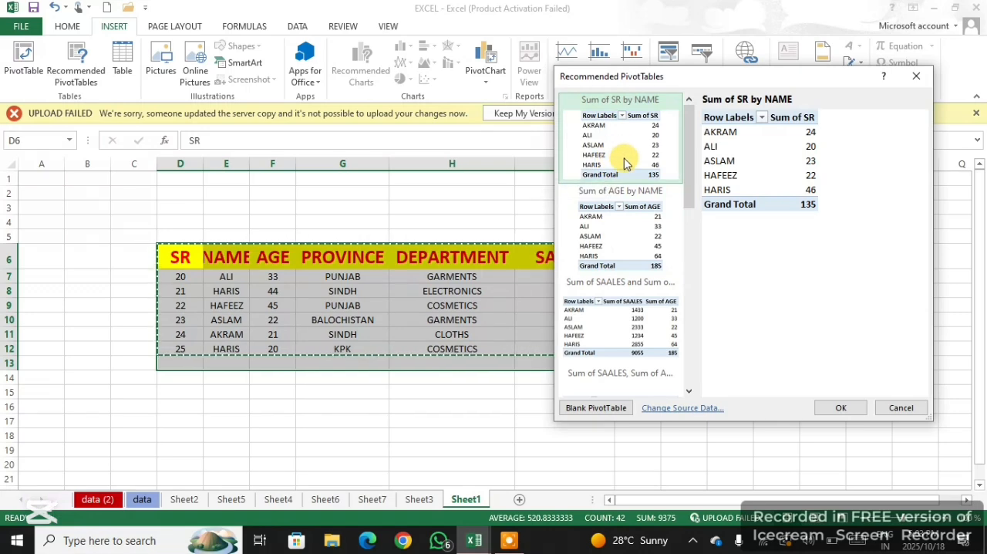
pyautogui.click(840, 408)
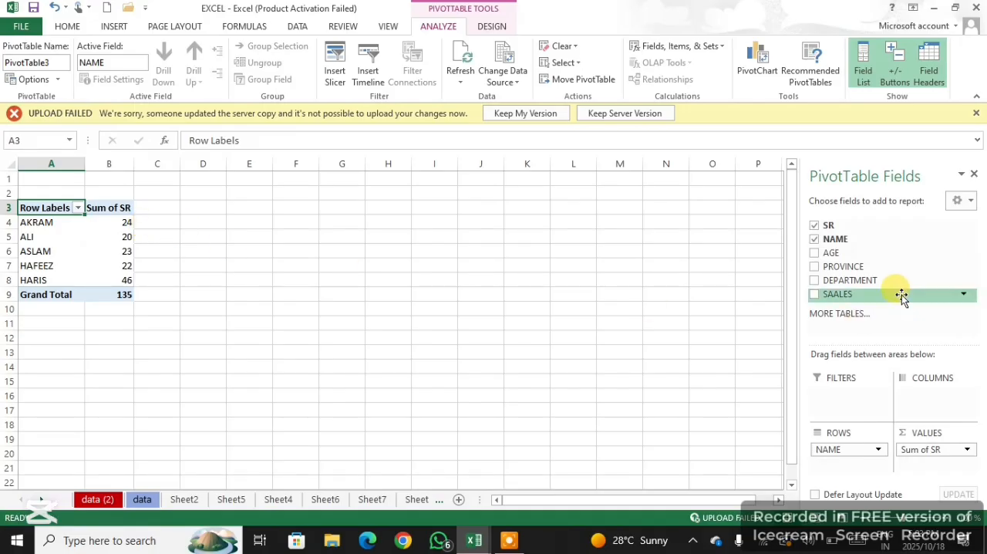
# Add AGE to the values and PROVINCE to the rows of the new PivotTable
pyautogui.click(817, 254)
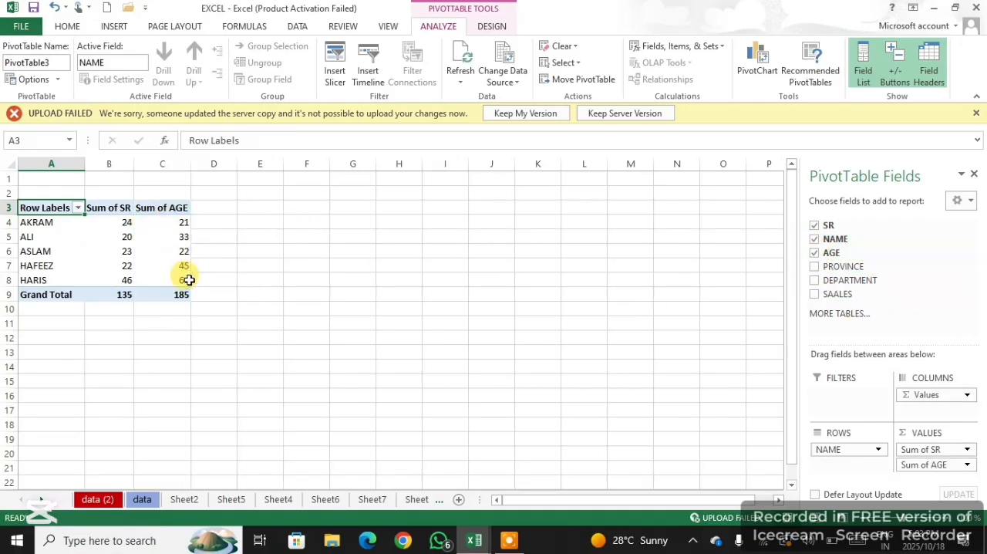
pyautogui.click(815, 267)
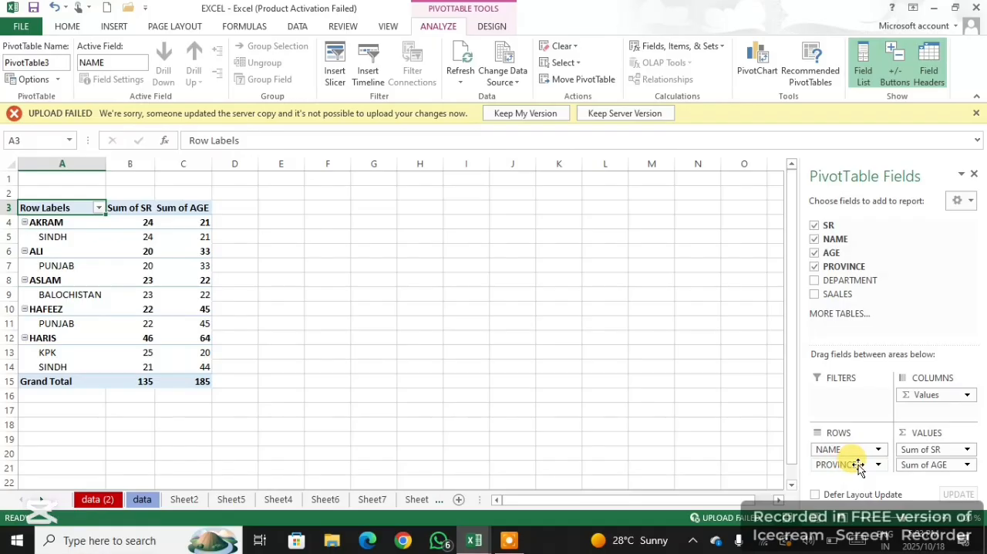
pyautogui.moveTo(859, 467); pyautogui.dragTo(819, 245)
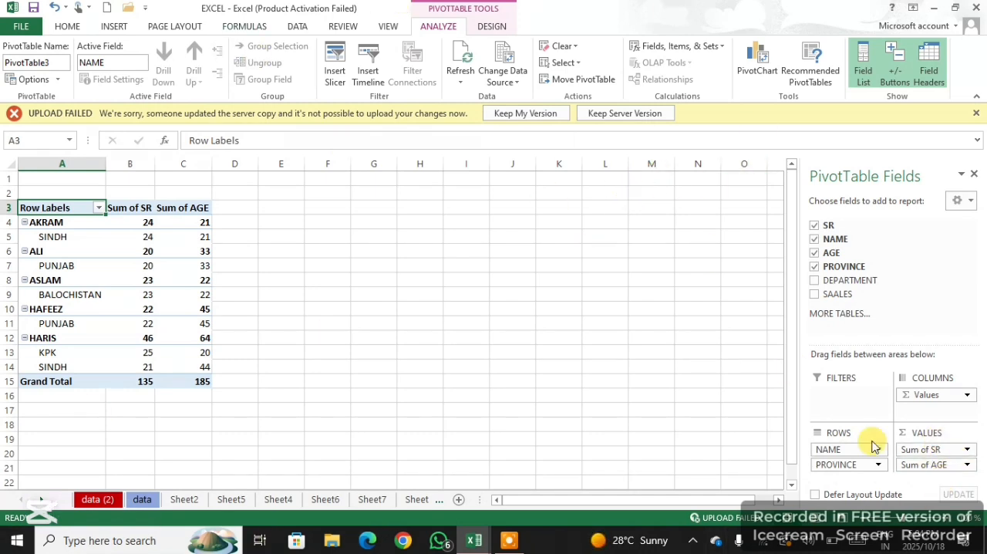
# Add the DEPARTMENT field to the PivotTable
pyautogui.click(815, 281)
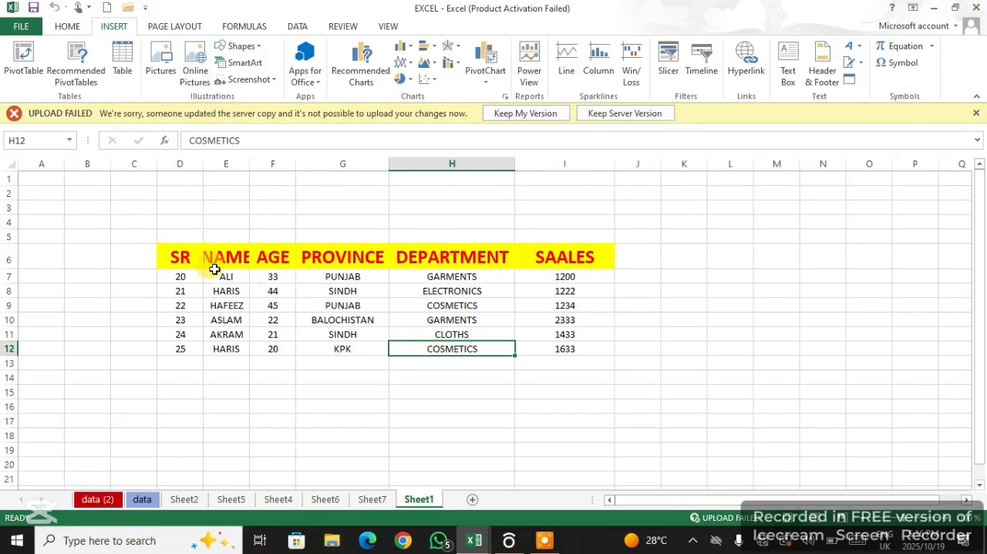
# Turn the range D6:I13 on Sheet1 into a table with headers and apply a blue Medium table style
pyautogui.moveTo(190, 257); pyautogui.dragTo(586, 360)
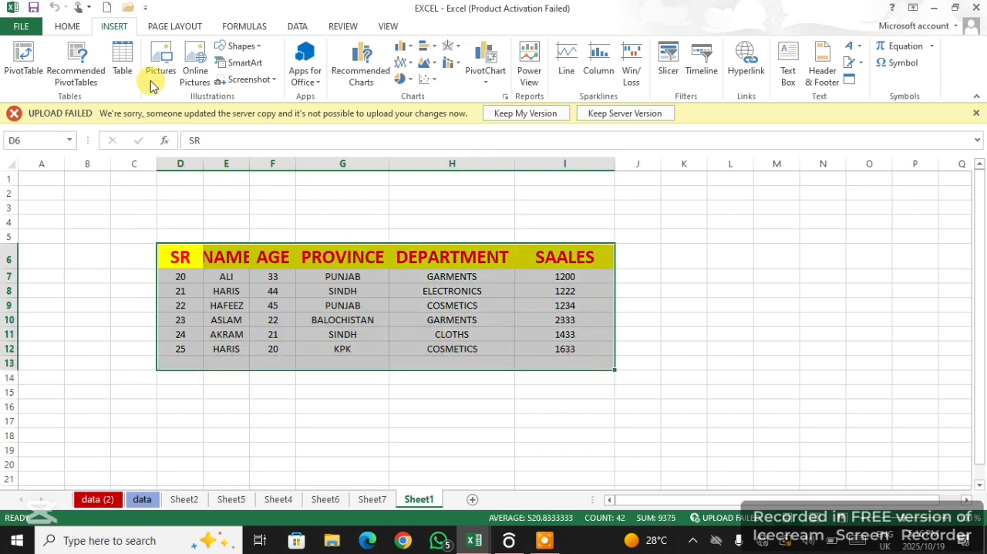
pyautogui.click(124, 64)
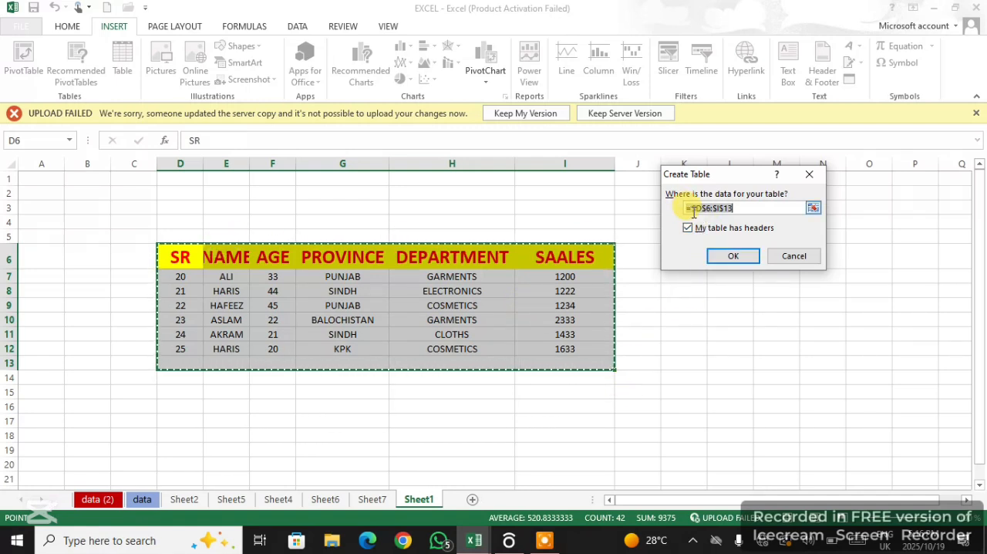
pyautogui.click(739, 257)
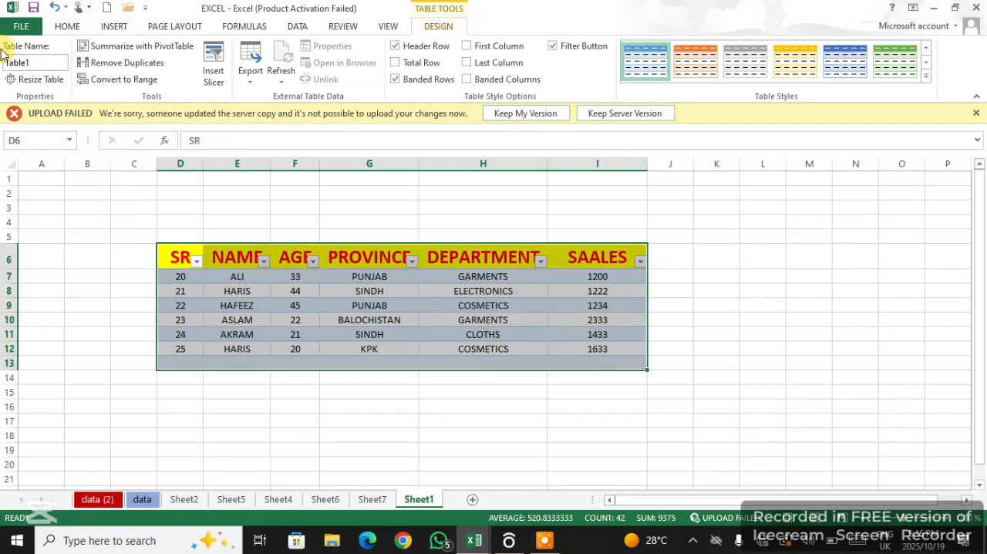
pyautogui.click(924, 79)
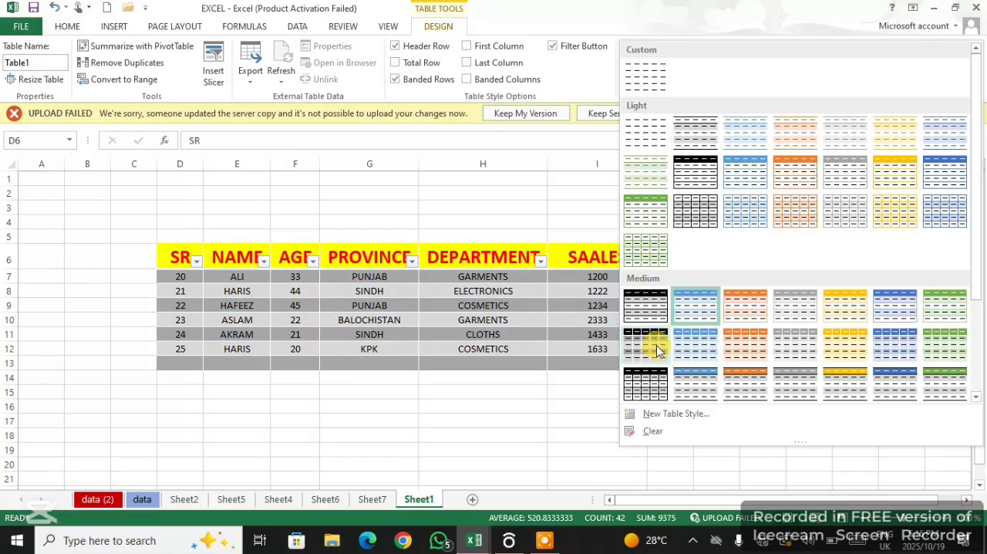
pyautogui.click(695, 339)
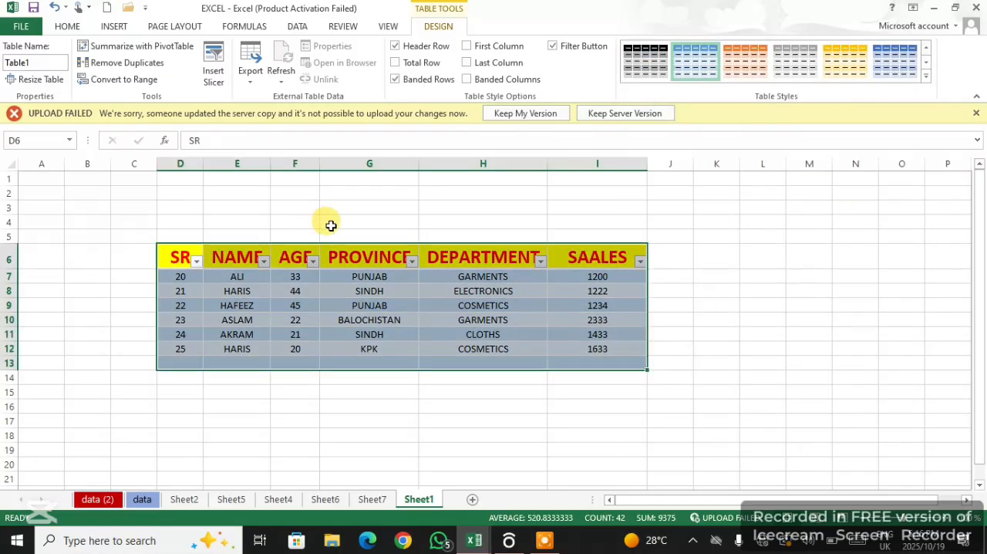
# Filter the table's SR column to hide the row with value 20
pyautogui.click(198, 262)
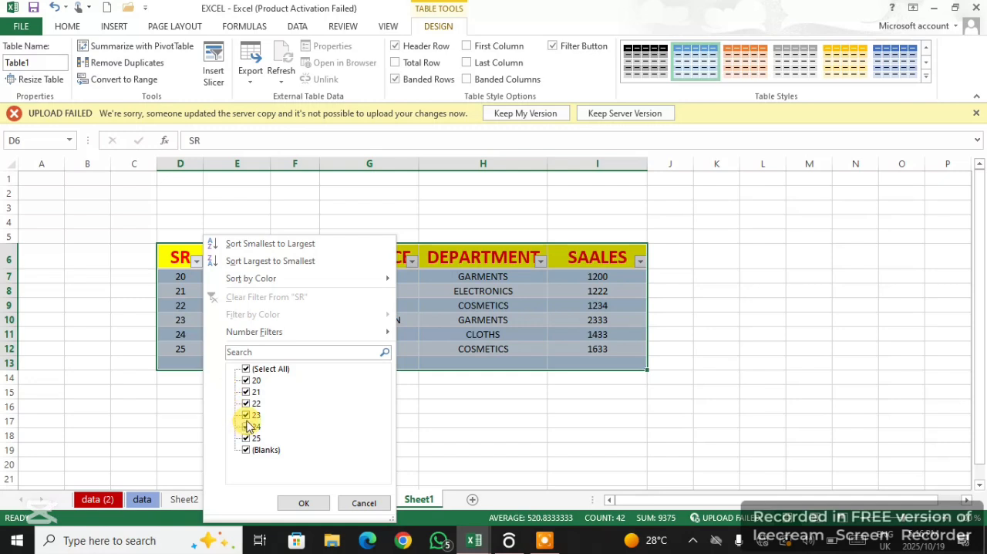
pyautogui.click(257, 383)
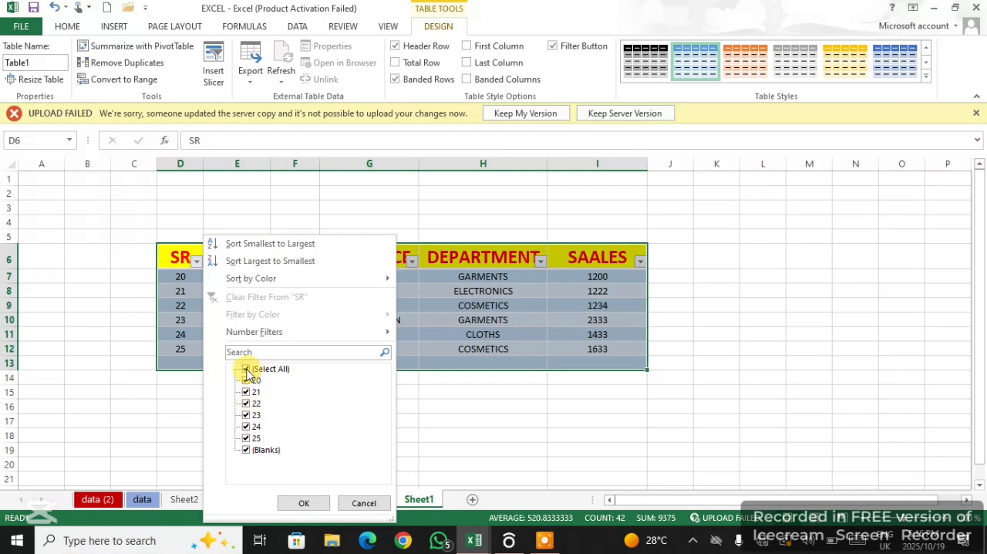
pyautogui.click(245, 370)
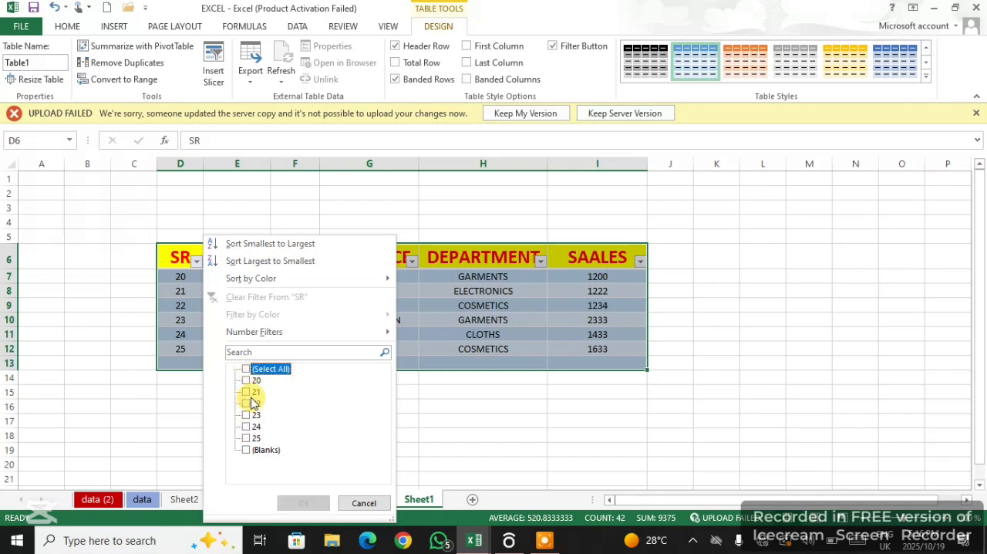
pyautogui.click(246, 370)
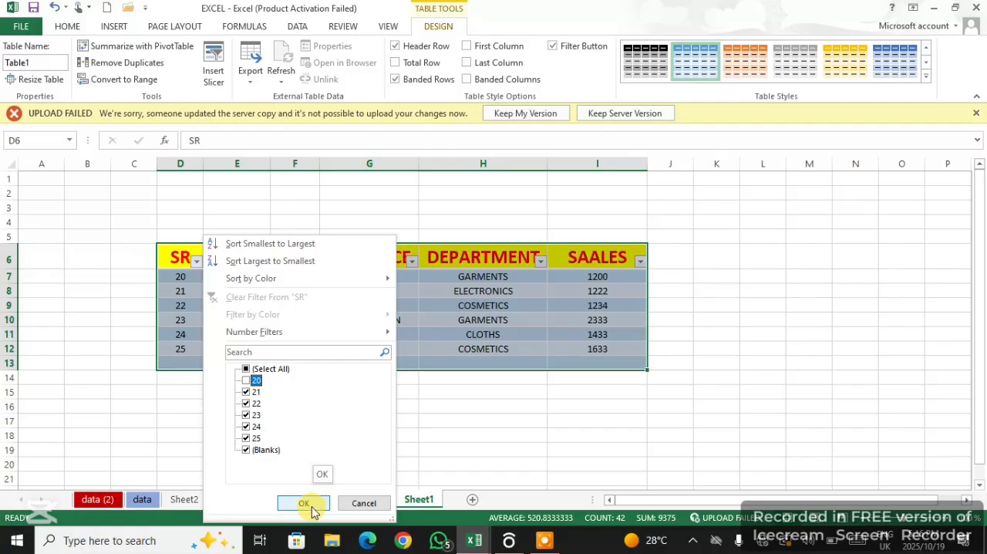
pyautogui.click(309, 506)
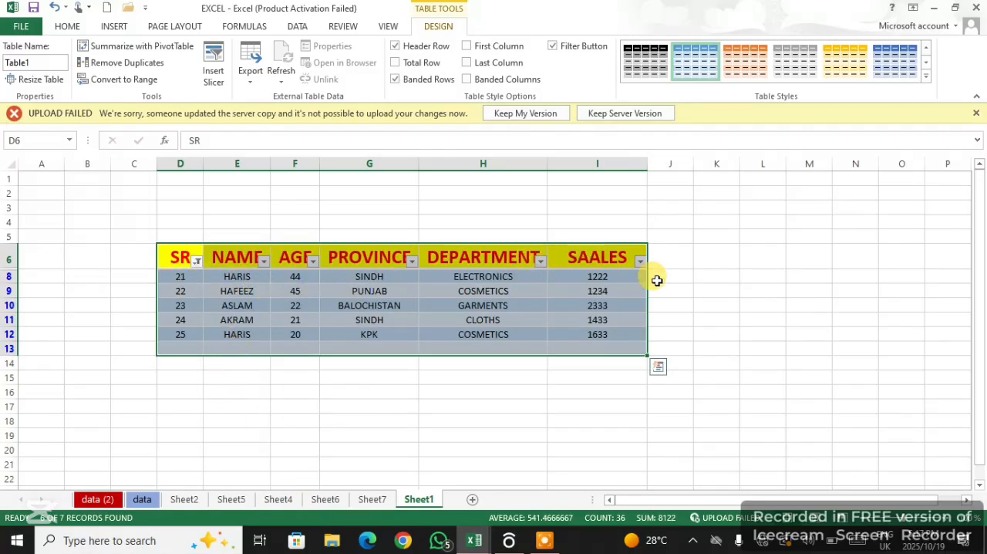
# Sort the table by the NAME column from Z to A
pyautogui.click(641, 262)
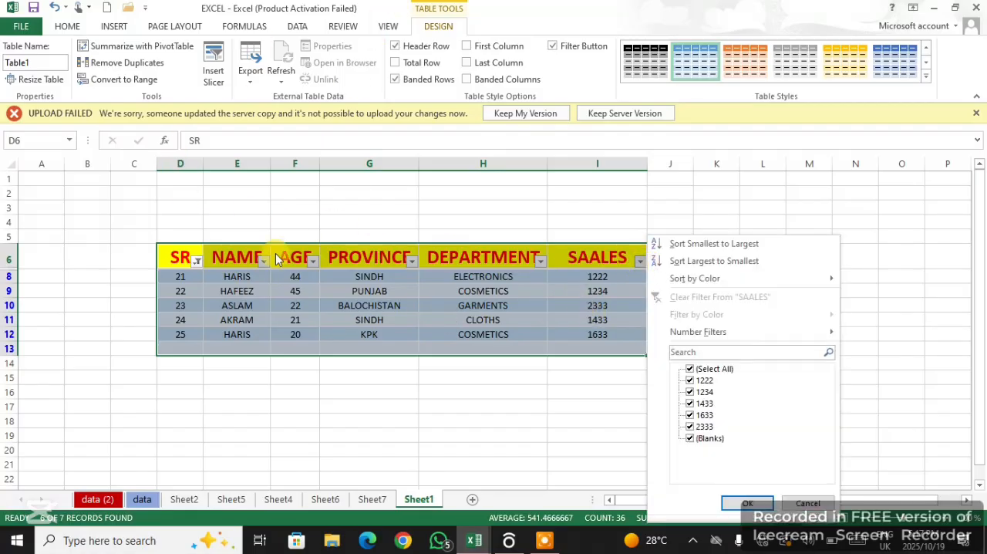
pyautogui.click(230, 276)
pyautogui.moveTo(230, 276); pyautogui.dragTo(239, 334)
pyautogui.click(247, 306)
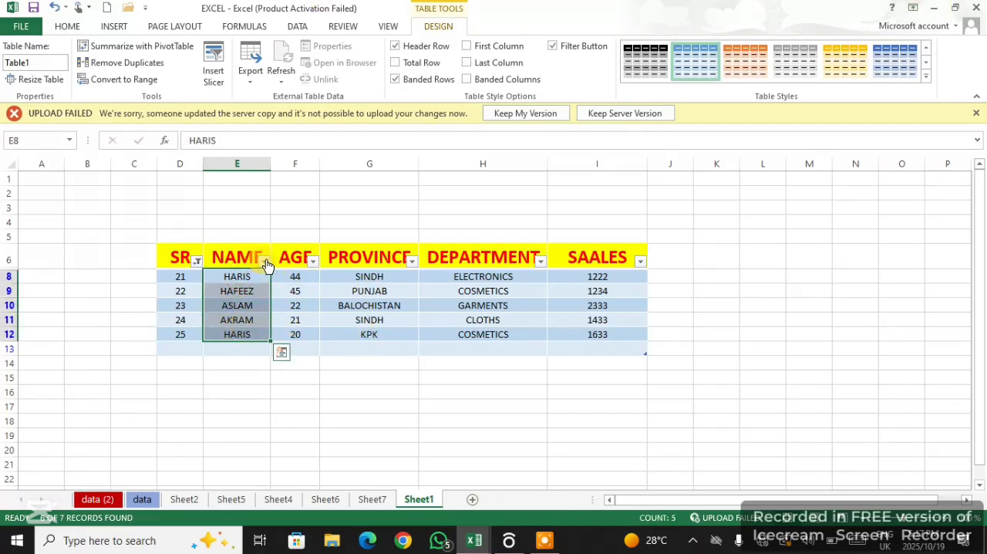
pyautogui.click(263, 262)
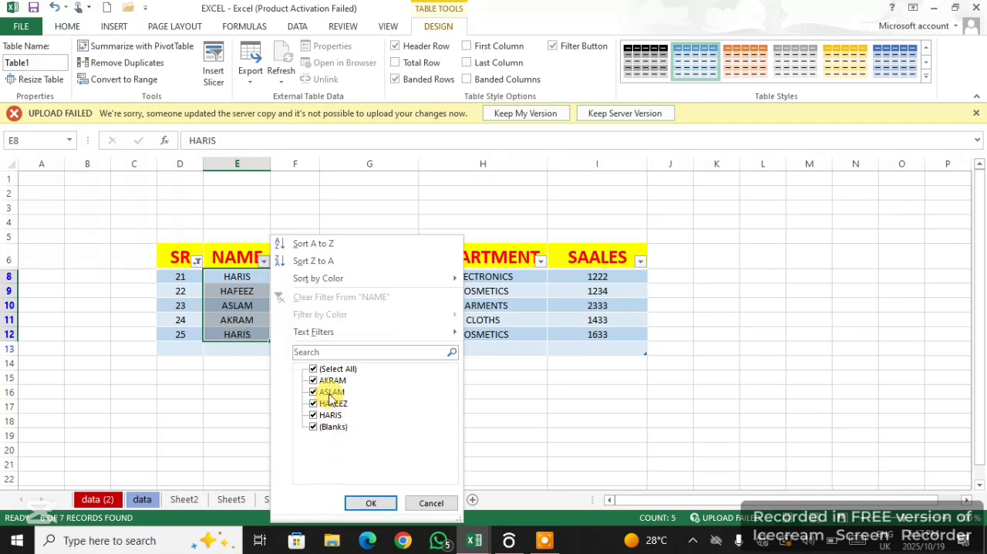
pyautogui.click(315, 262)
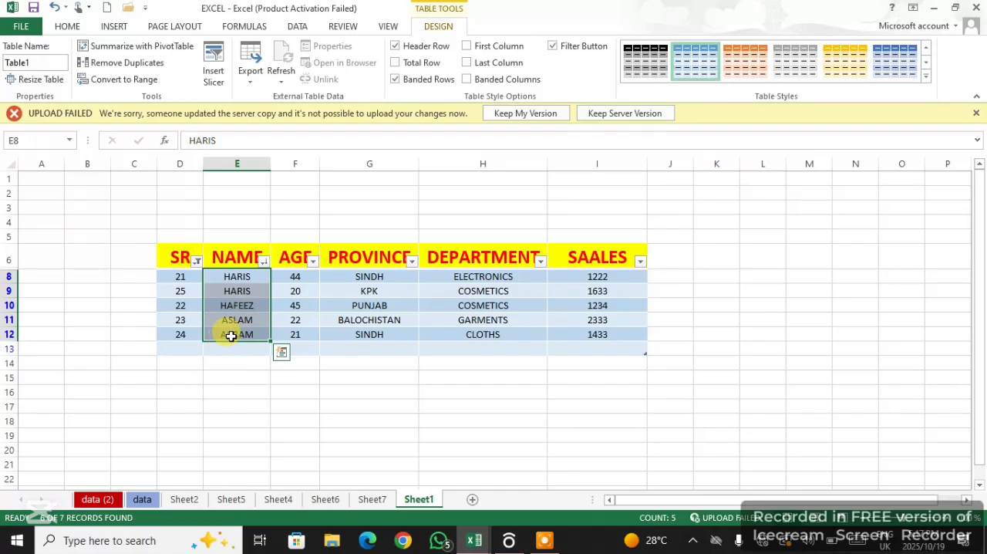
# Sort the NAME column from A to Z and return it to Z to A order
pyautogui.click(263, 265)
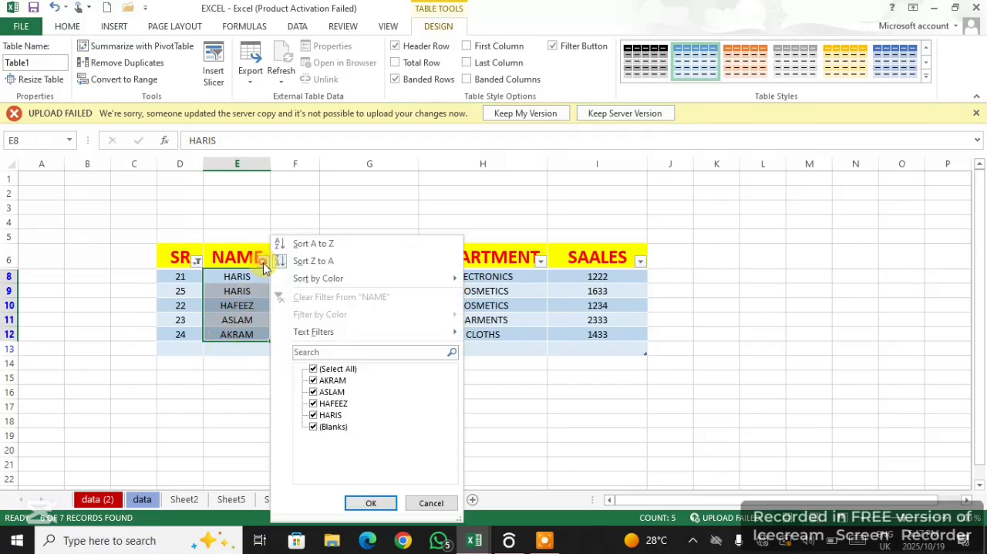
pyautogui.click(313, 243)
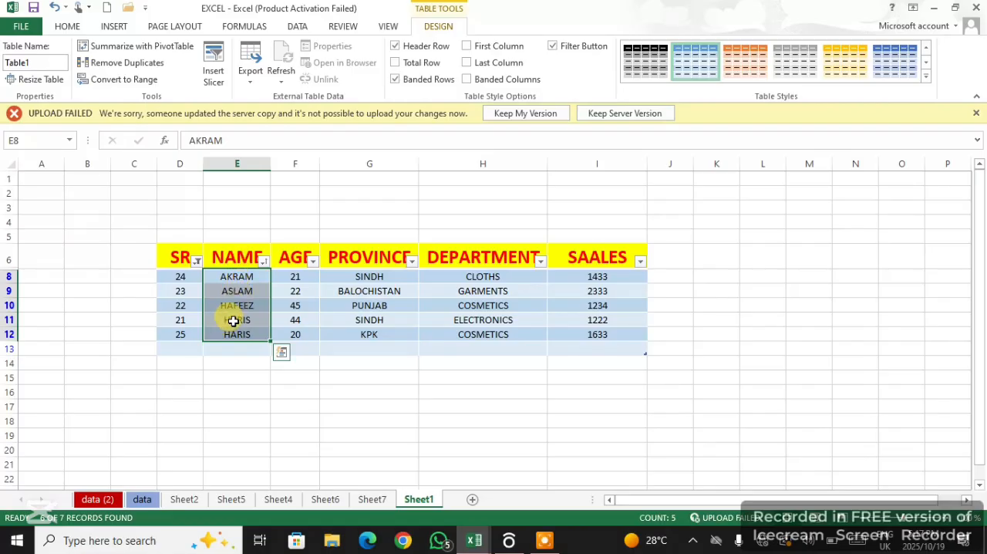
pyautogui.click(263, 261)
pyautogui.click(304, 261)
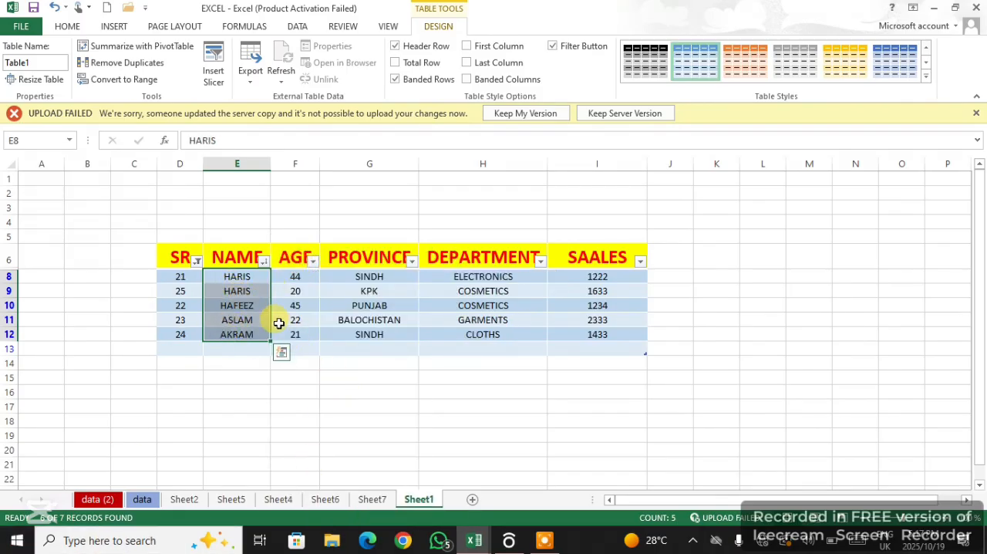
pyautogui.click(311, 261)
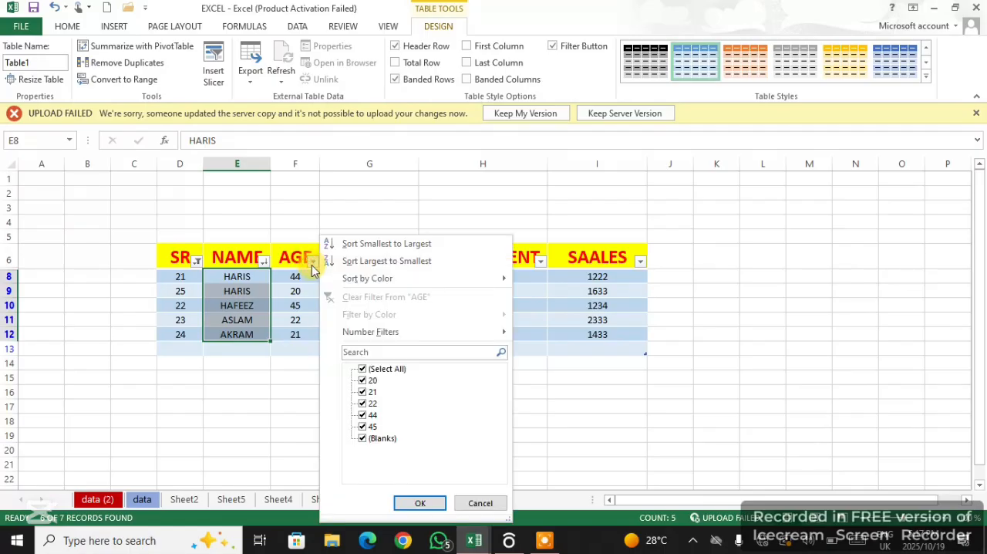
pyautogui.click(514, 400)
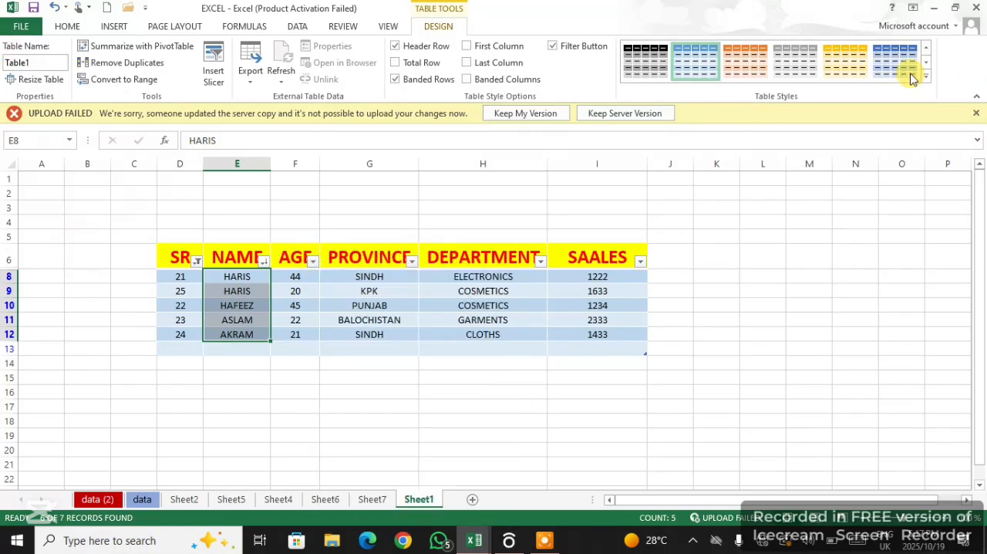
# Turn on the First Column and Last Column style options to emphasise the table's SR and SAALES columns
pyautogui.click(467, 46)
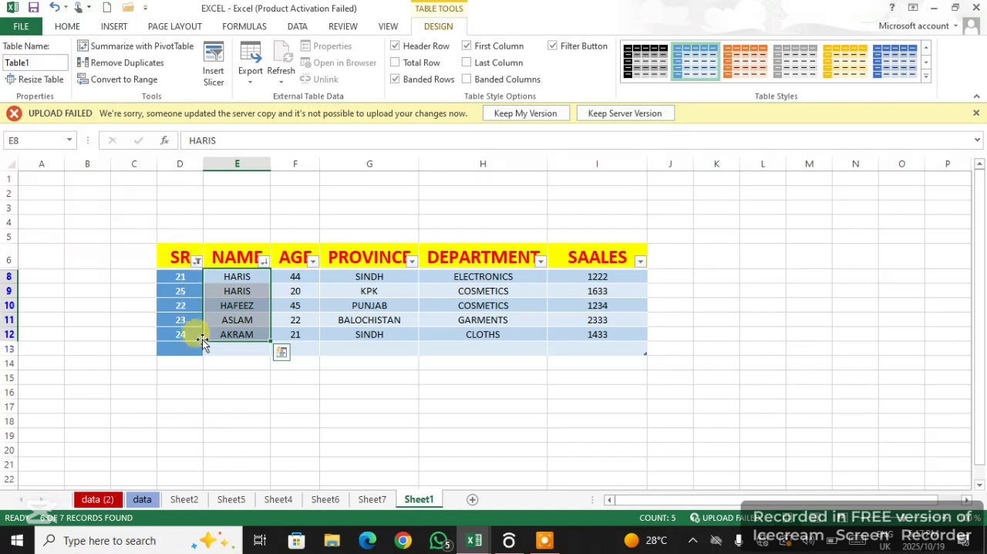
pyautogui.click(467, 63)
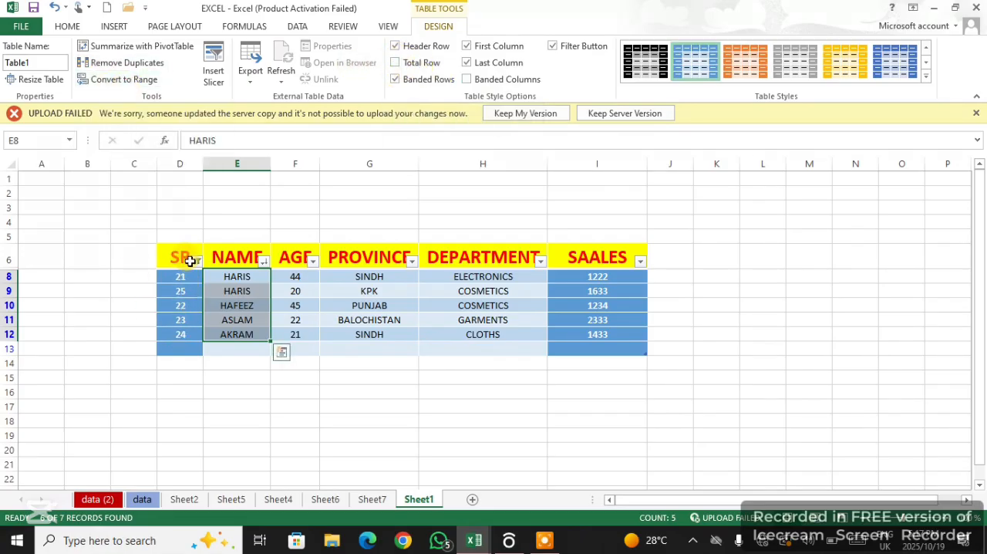
# Convert the whole table back to a normal range
pyautogui.moveTo(189, 260); pyautogui.dragTo(601, 351)
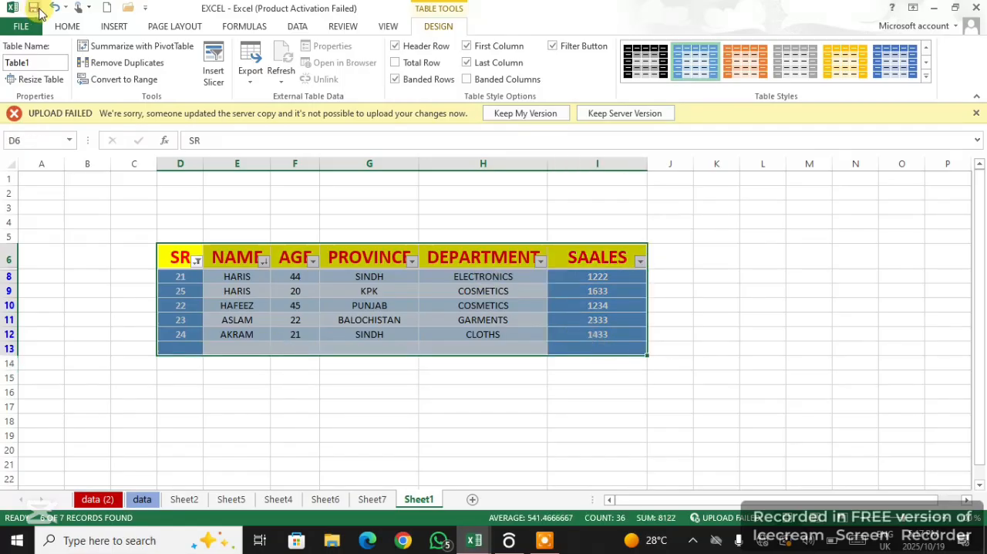
pyautogui.click(128, 83)
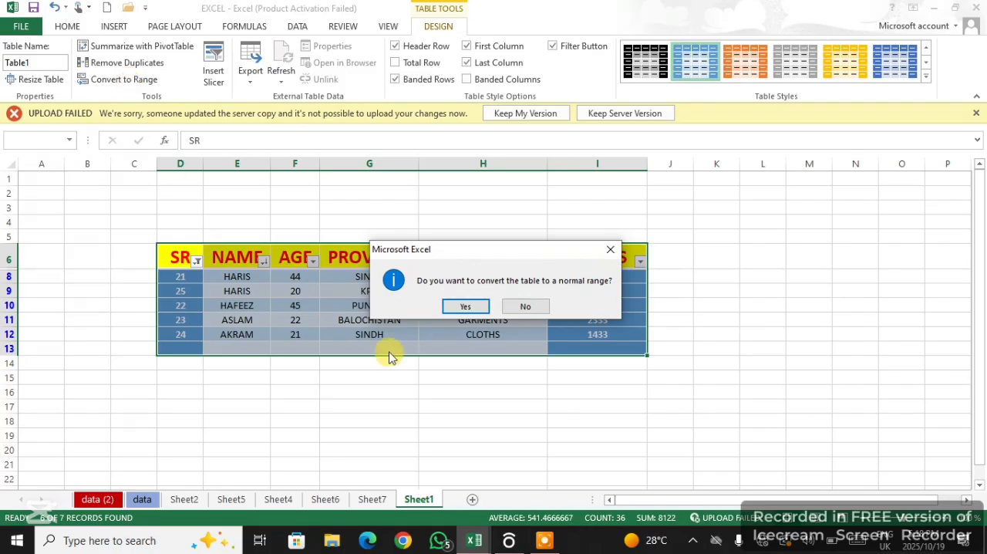
pyautogui.click(469, 307)
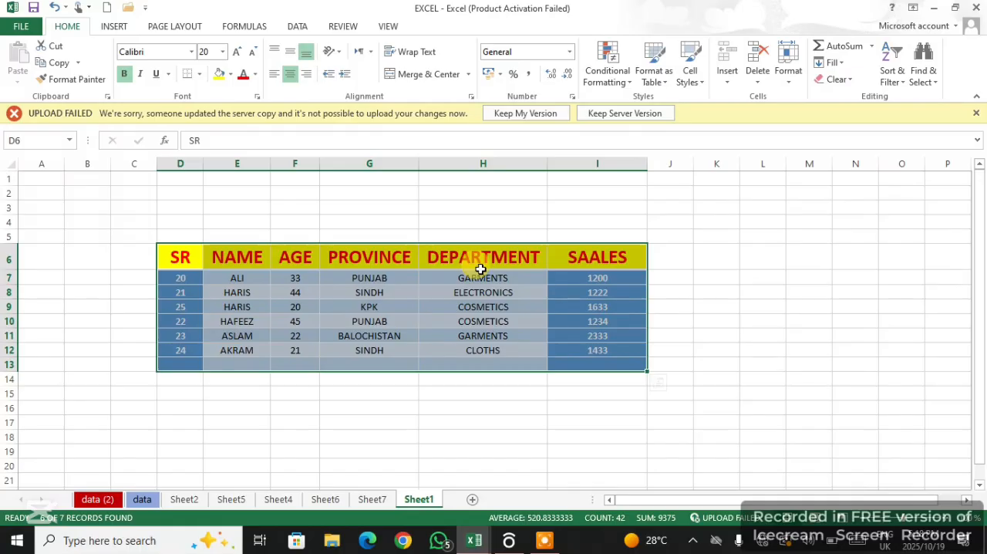
# Insert the laptop picture "th (1)" from the piics folder and place it beside the SAALES column, over columns J to N
pyautogui.click(114, 26)
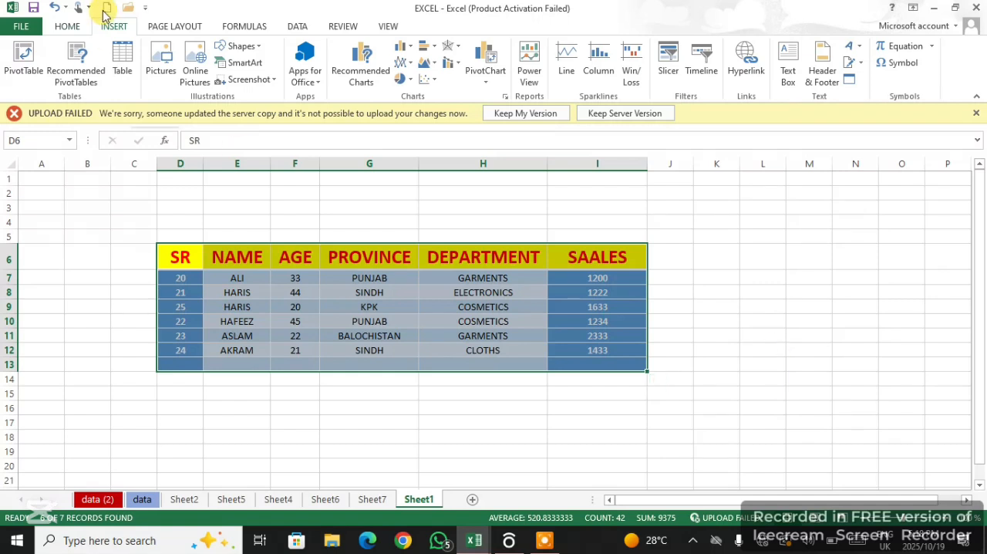
pyautogui.click(160, 58)
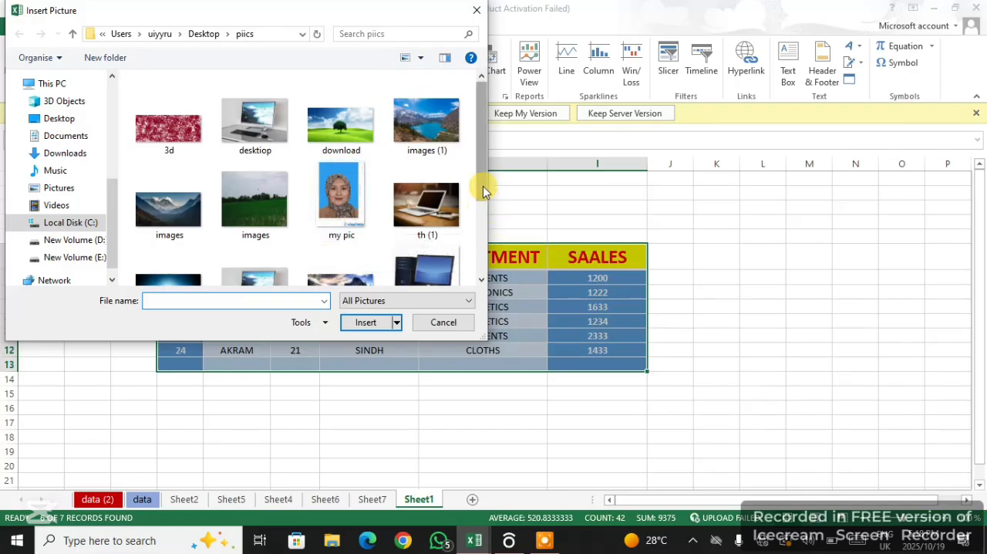
pyautogui.moveTo(483, 187)
pyautogui.mouseDown()
pyautogui.moveTo(486, 234)
pyautogui.moveTo(498, 181)
pyautogui.mouseUp()
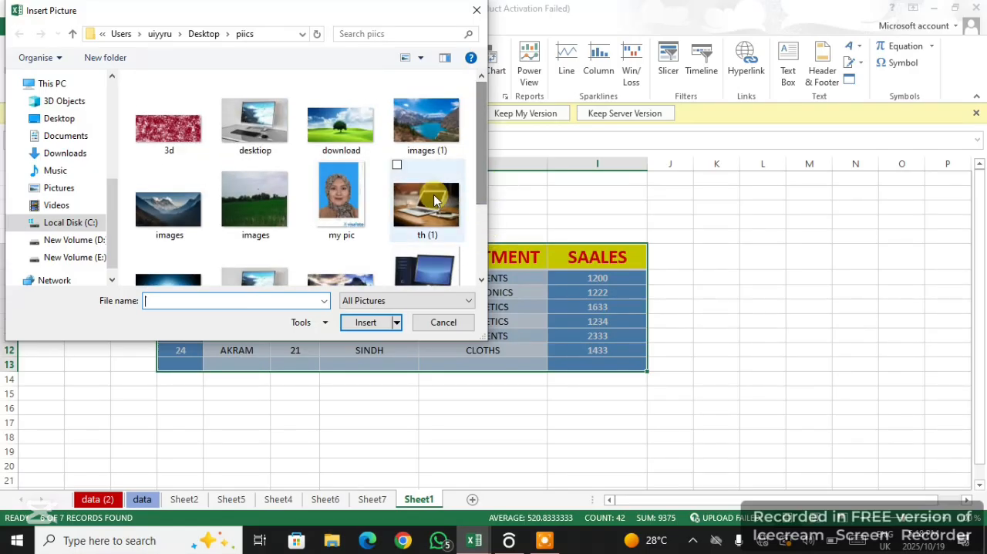
pyautogui.click(434, 200)
pyautogui.click(365, 322)
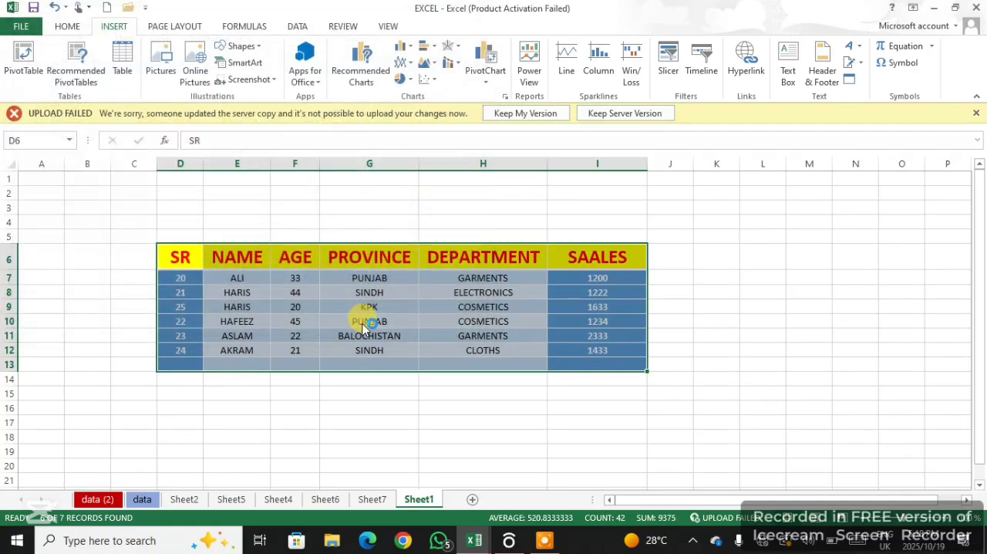
pyautogui.moveTo(359, 322); pyautogui.dragTo(808, 314)
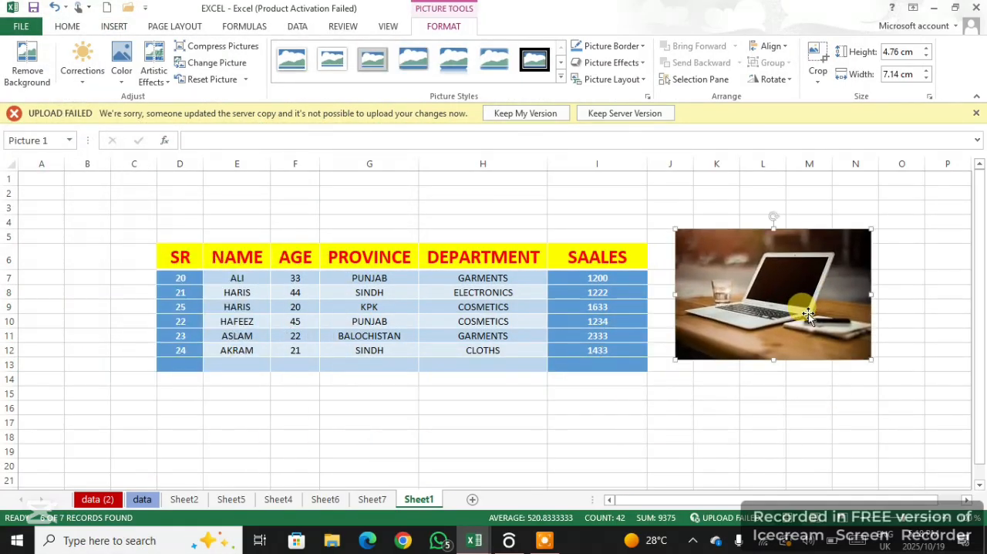
# Resize the laptop picture by entering a height of 2.76 cm and a width of 3.14 cm
pyautogui.click(901, 74)
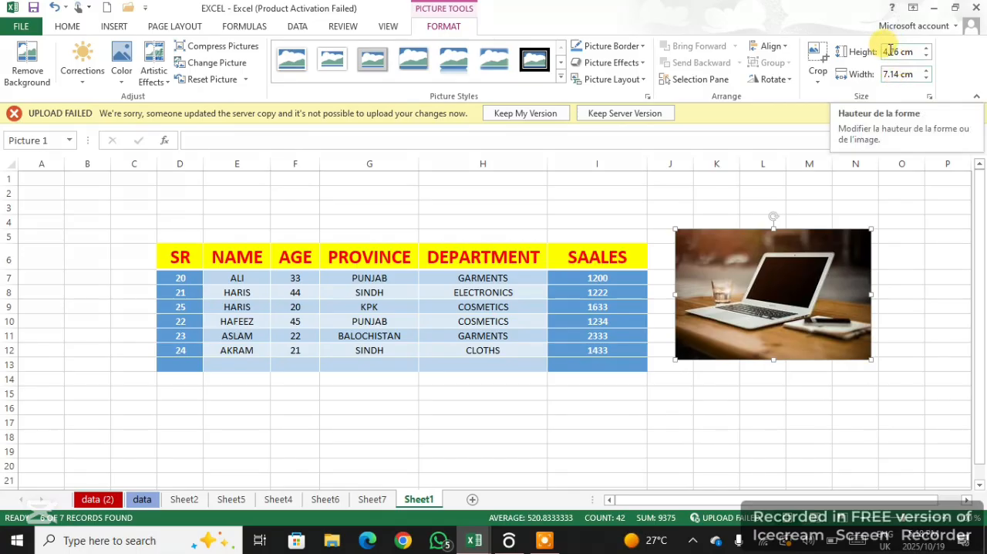
pyautogui.click(889, 51)
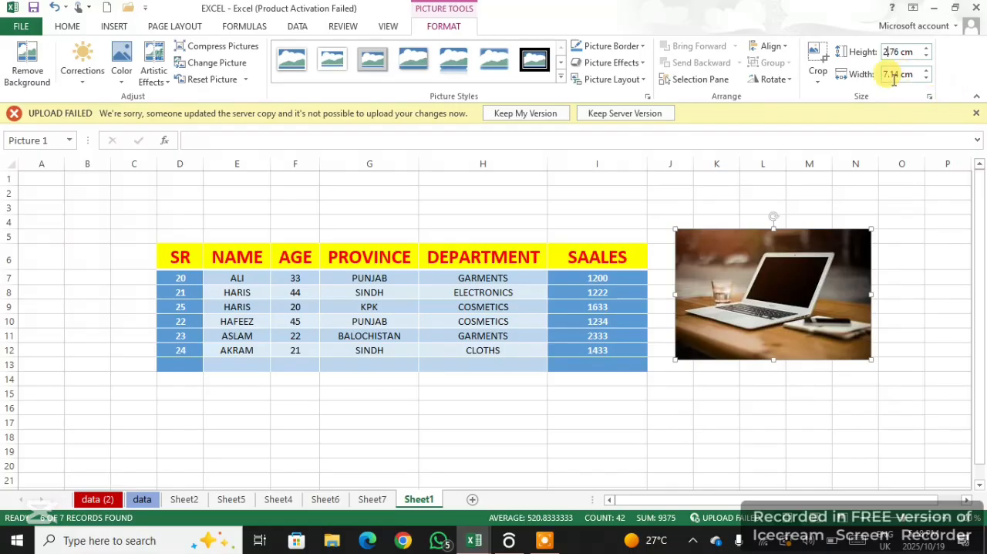
pyautogui.press('Tab')
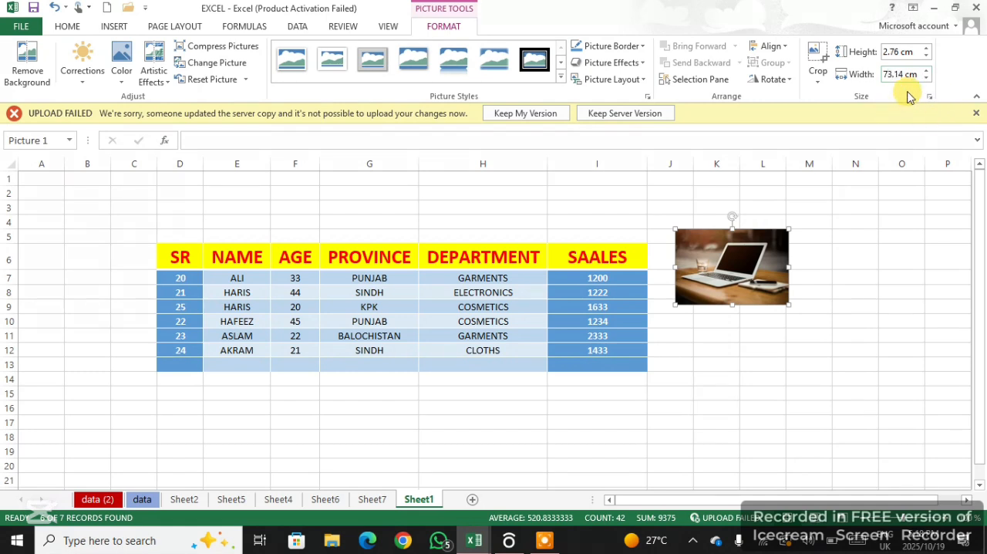
pyautogui.press('BackSpace')
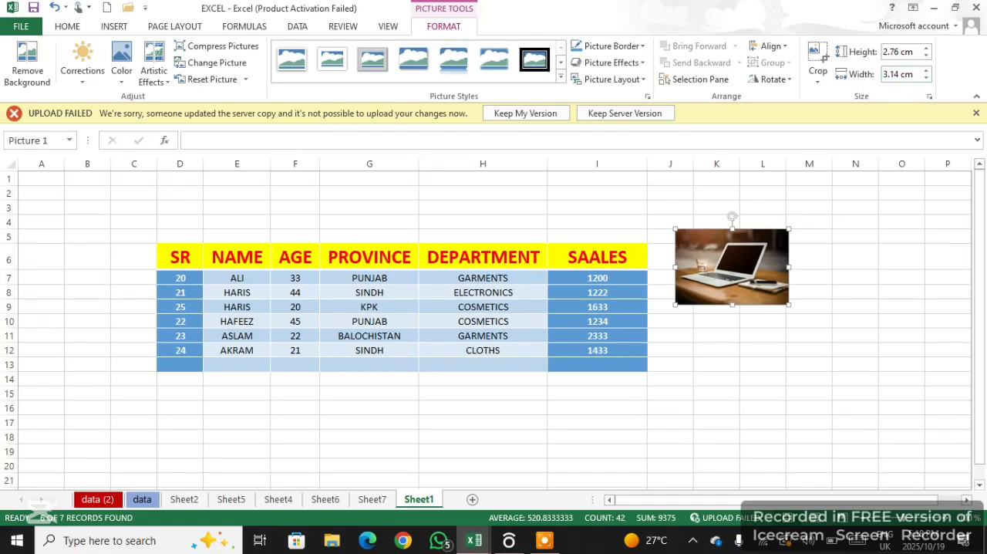
pyautogui.press('Return')
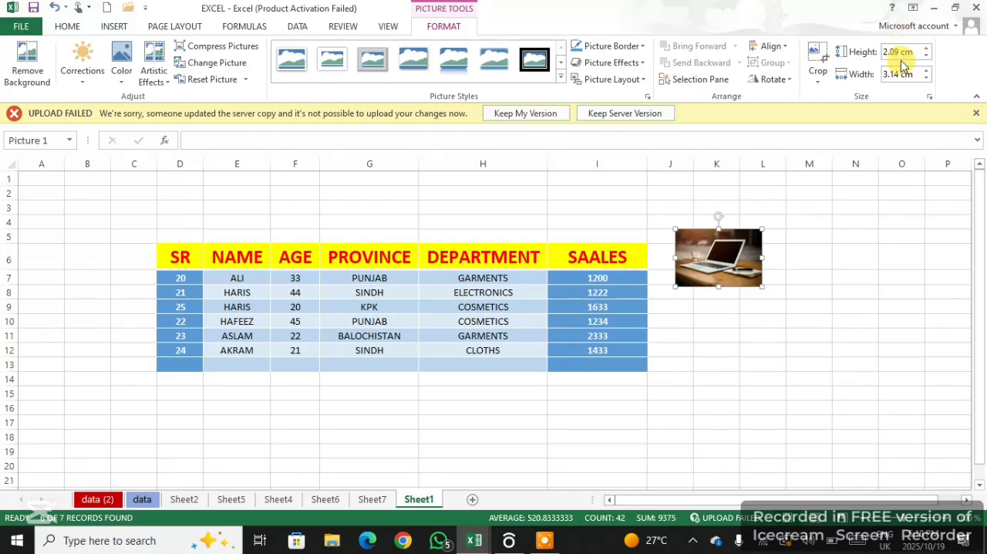
# Shrink the laptop picture to about 1.22 by 1.85 cm, widen column B, and move the picture into that column
pyautogui.click(717, 260)
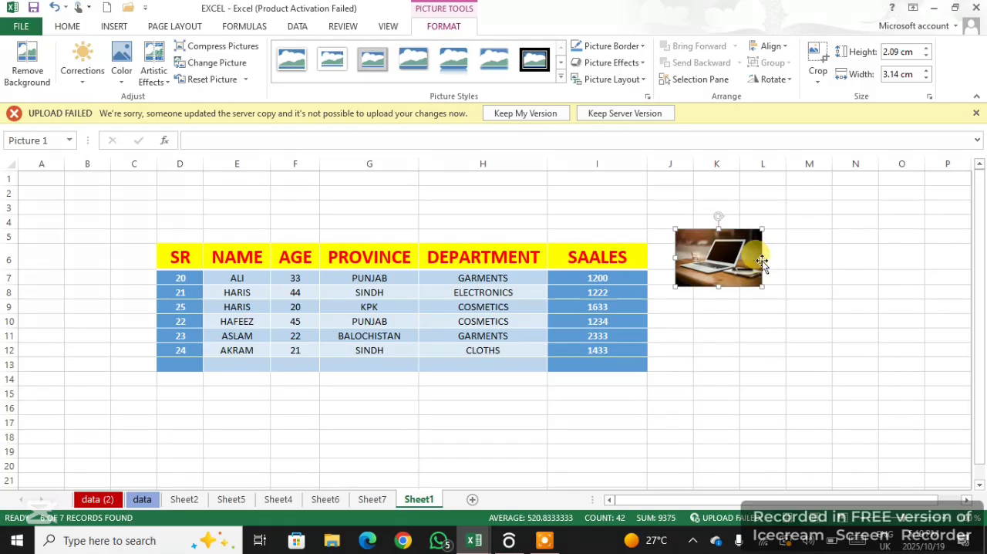
pyautogui.moveTo(762, 259); pyautogui.dragTo(83, 222)
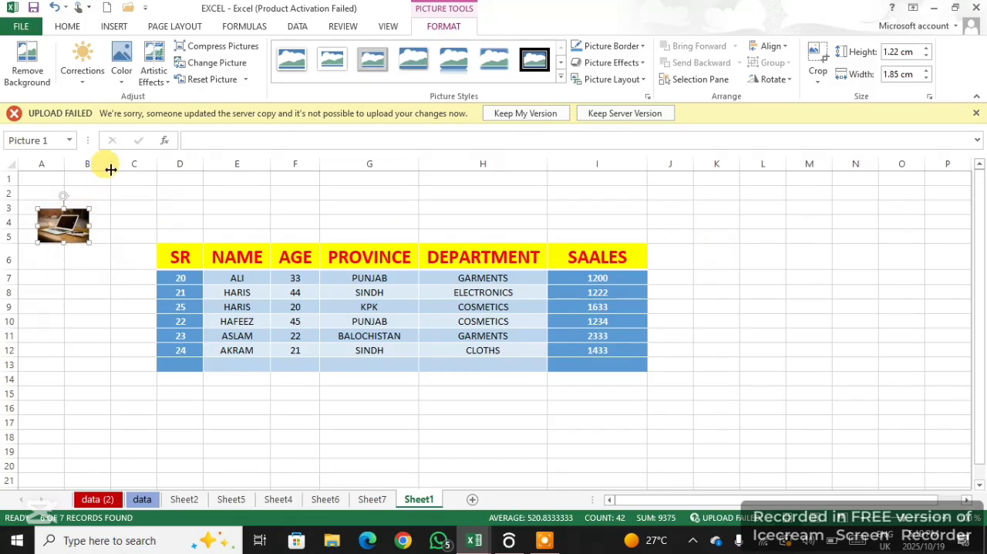
pyautogui.moveTo(110, 169); pyautogui.dragTo(172, 170)
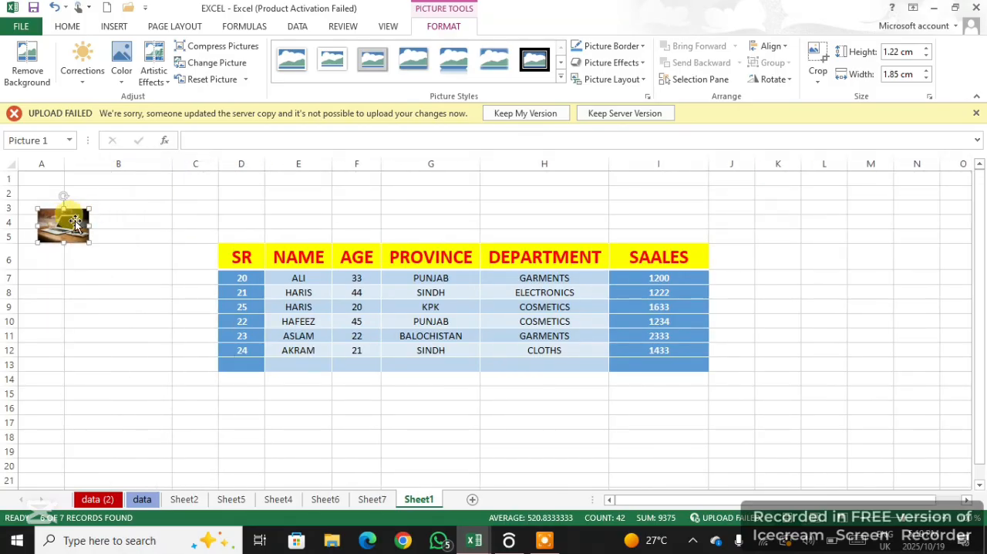
pyautogui.moveTo(75, 223); pyautogui.dragTo(158, 207)
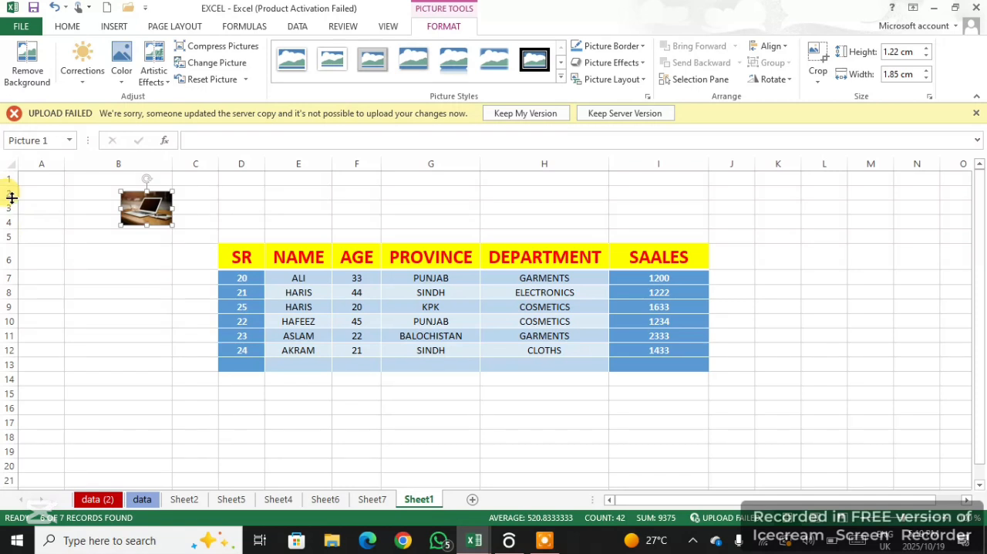
# Make row 2 taller and enlarge the laptop picture there to about 2.04 by 4.95 cm, spanning columns B and C
pyautogui.moveTo(14, 201); pyautogui.dragTo(16, 250)
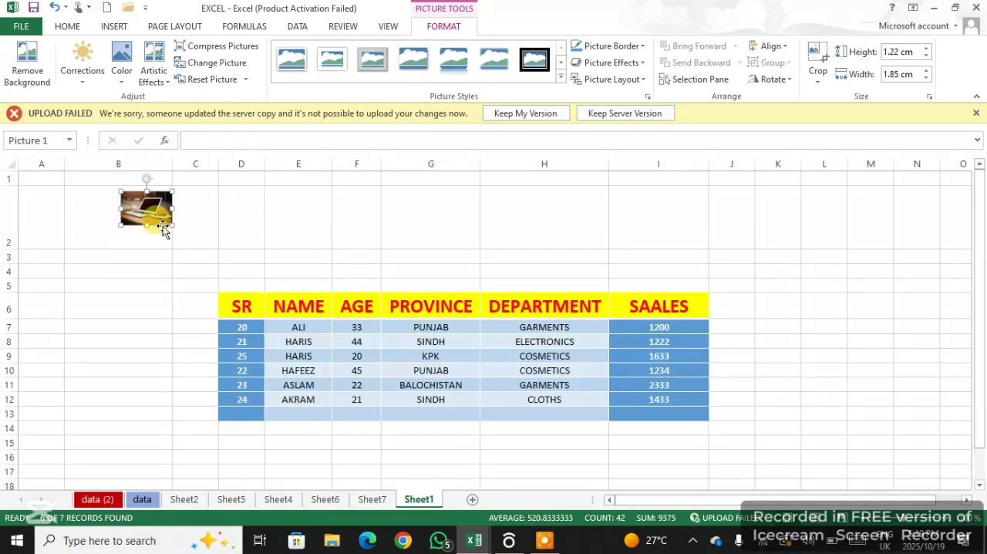
pyautogui.moveTo(144, 210); pyautogui.dragTo(90, 200)
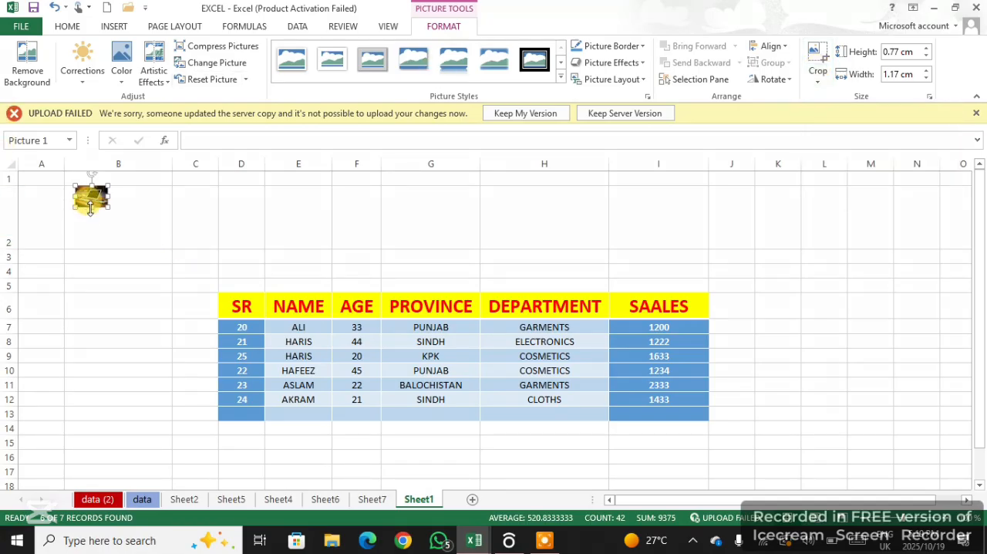
pyautogui.moveTo(91, 209); pyautogui.dragTo(211, 214)
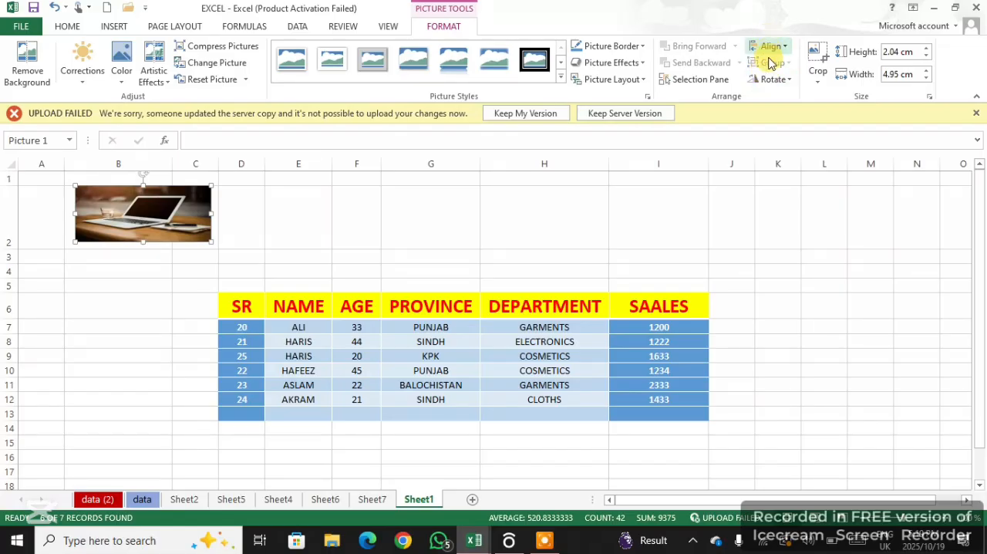
# Crop the laptop picture by shifting its image inside the crop frame, and rotate it right 90°
pyautogui.click(818, 60)
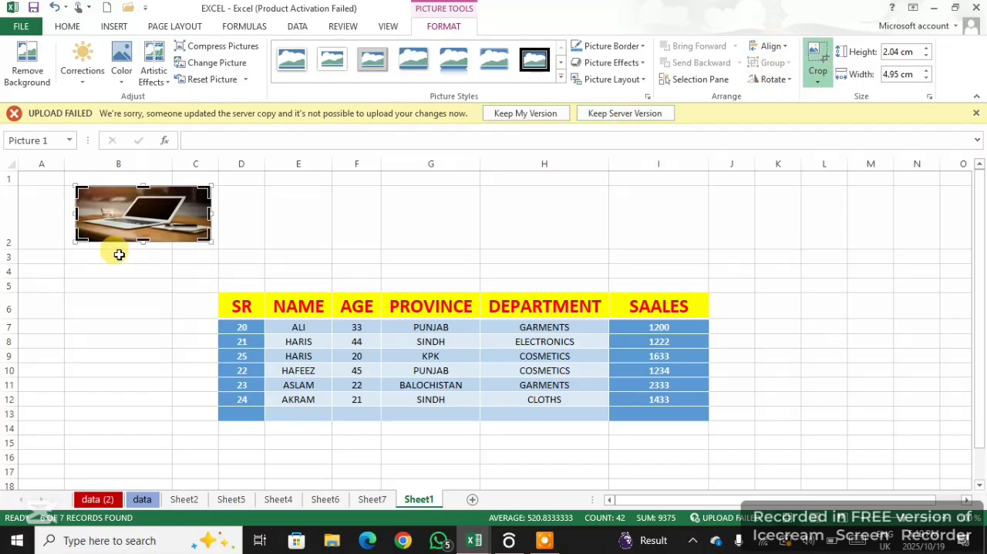
pyautogui.moveTo(143, 232); pyautogui.dragTo(180, 220)
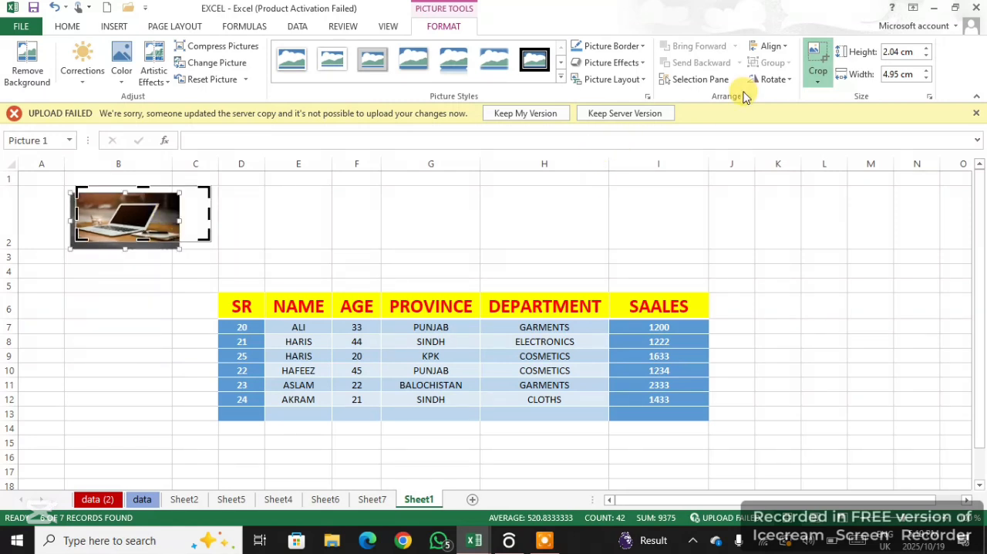
pyautogui.click(774, 79)
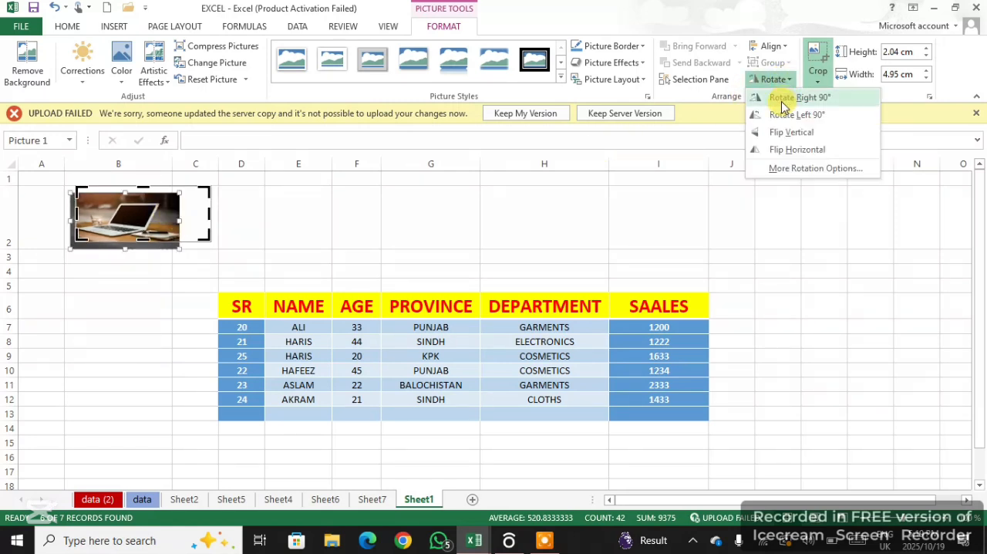
pyautogui.click(779, 97)
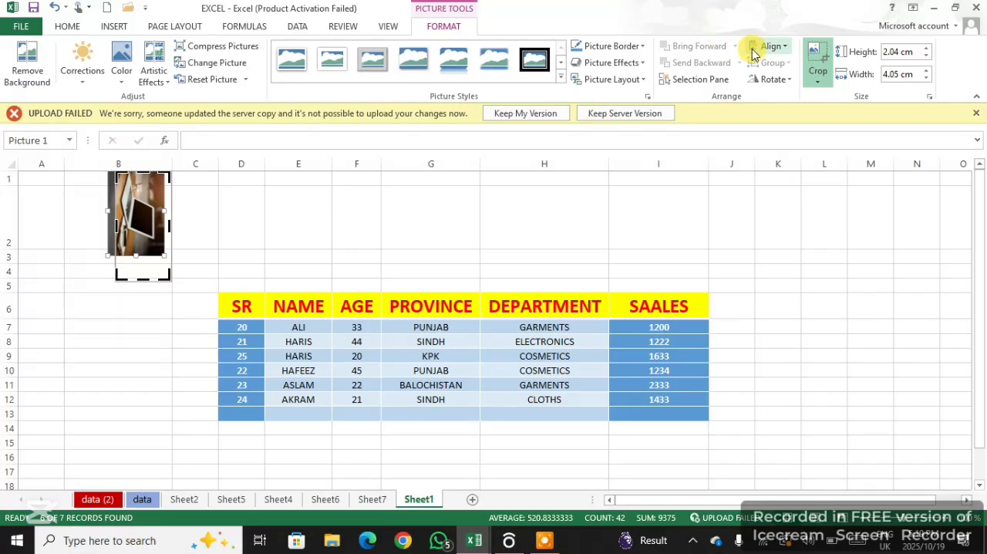
# Apply the oval metal-frame picture style to the rotated laptop picture
pyautogui.click(785, 46)
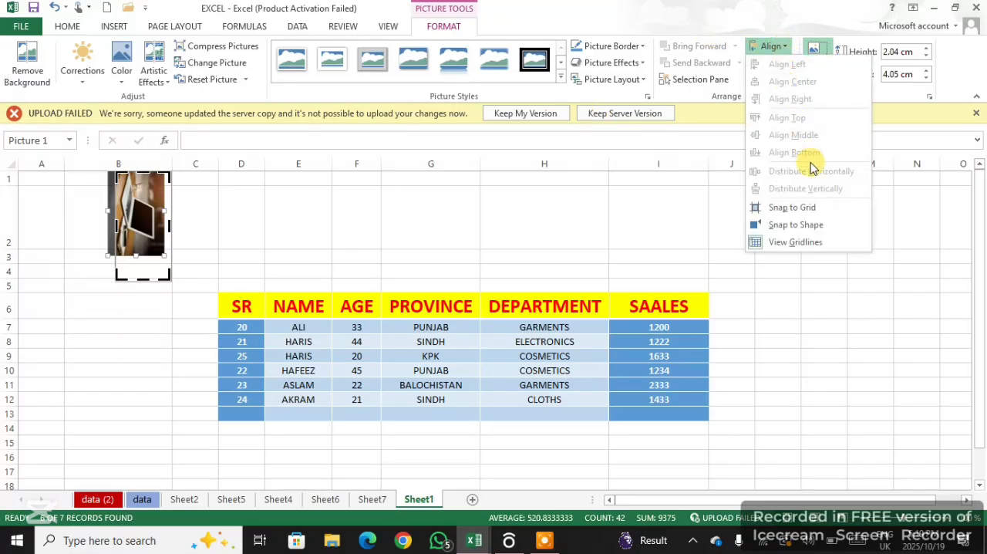
pyautogui.click(148, 218)
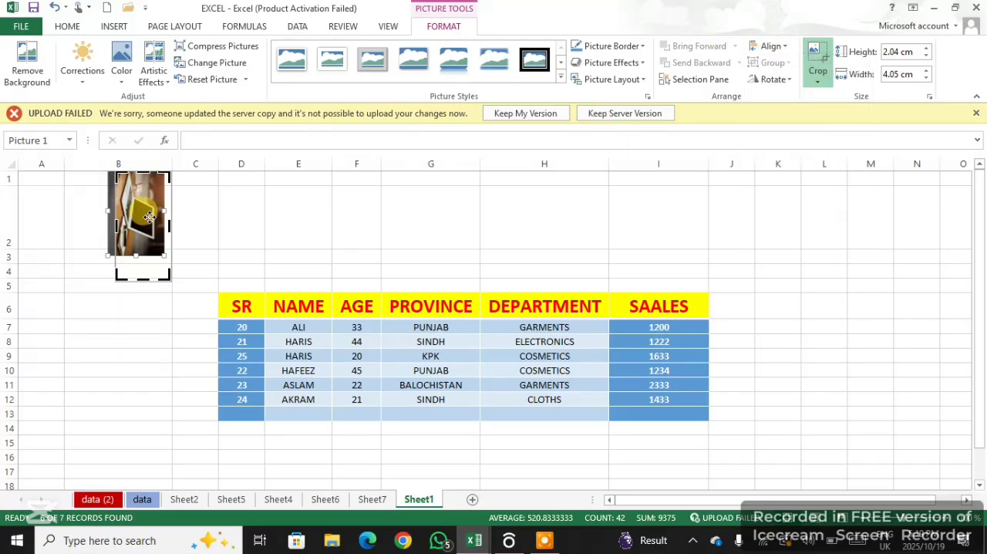
pyautogui.click(786, 48)
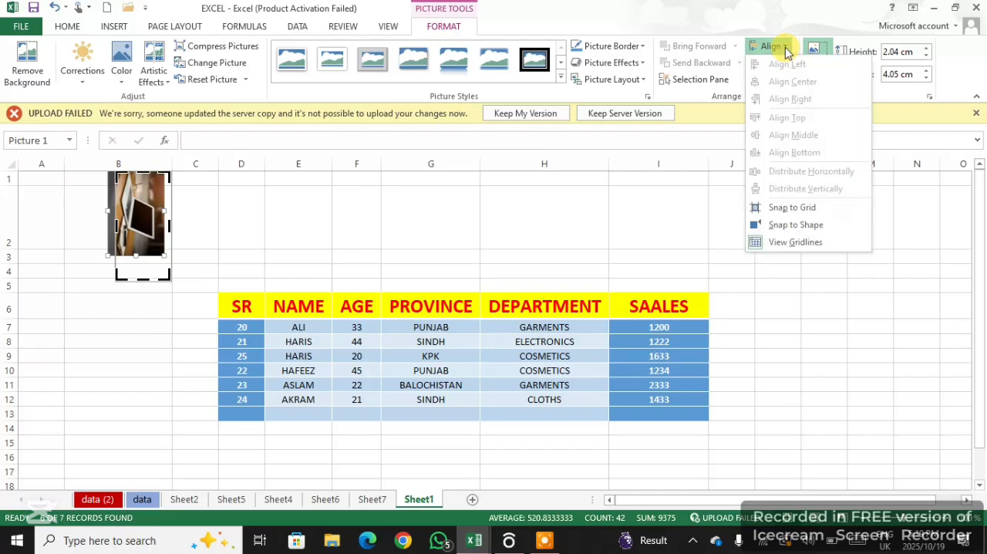
pyautogui.click(565, 82)
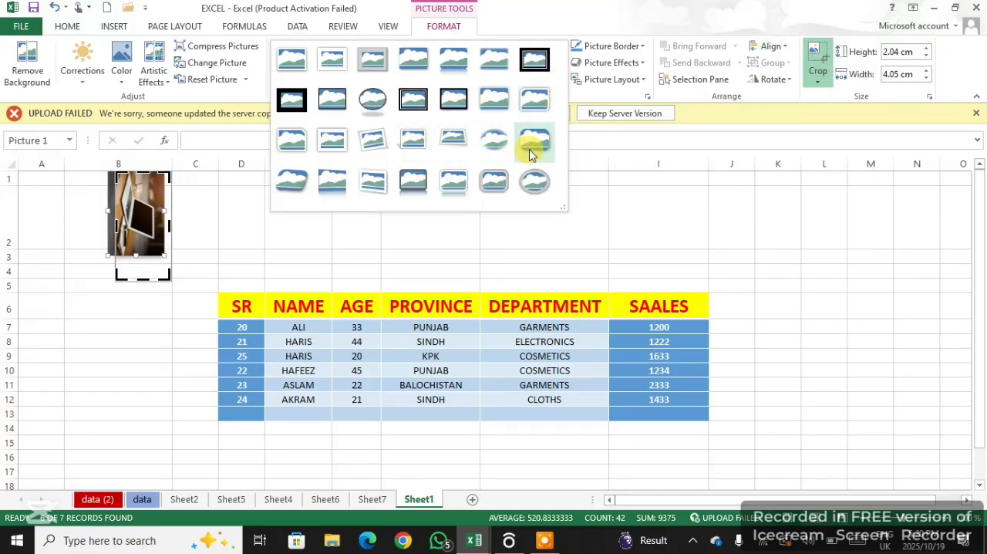
pyautogui.click(535, 181)
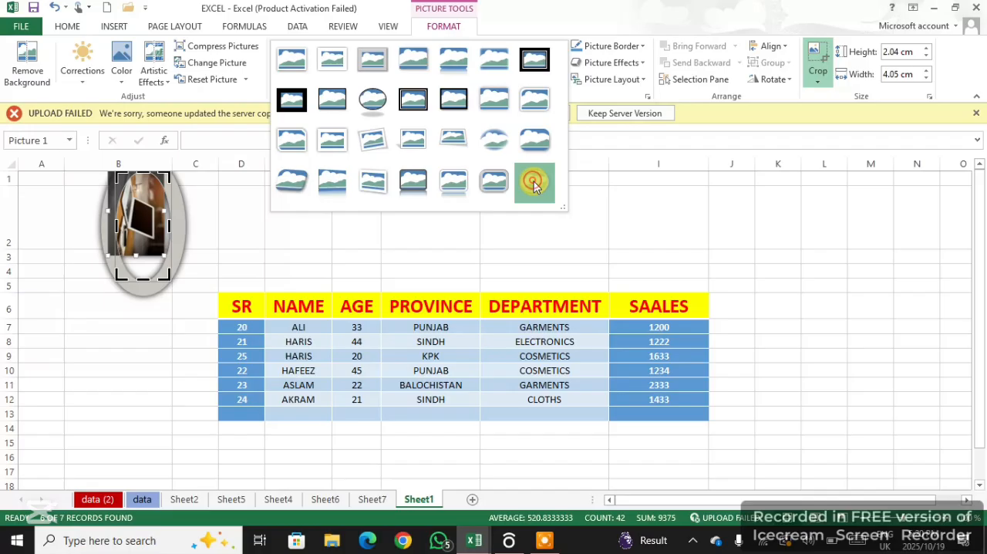
# Rotate the laptop picture left 90° so it is upright, and keep the oval metal-frame style selected
pyautogui.click(790, 87)
pyautogui.click(793, 114)
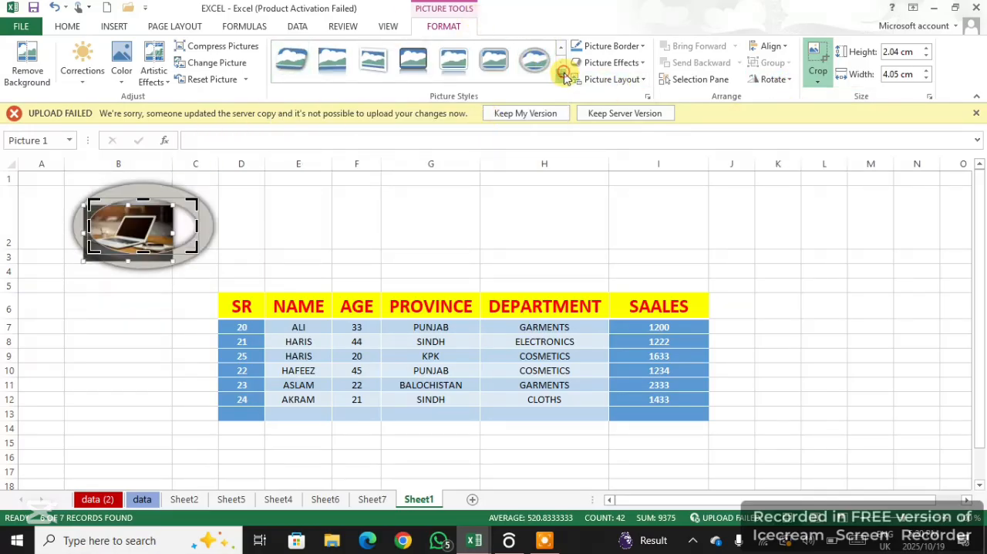
pyautogui.click(560, 78)
pyautogui.click(531, 184)
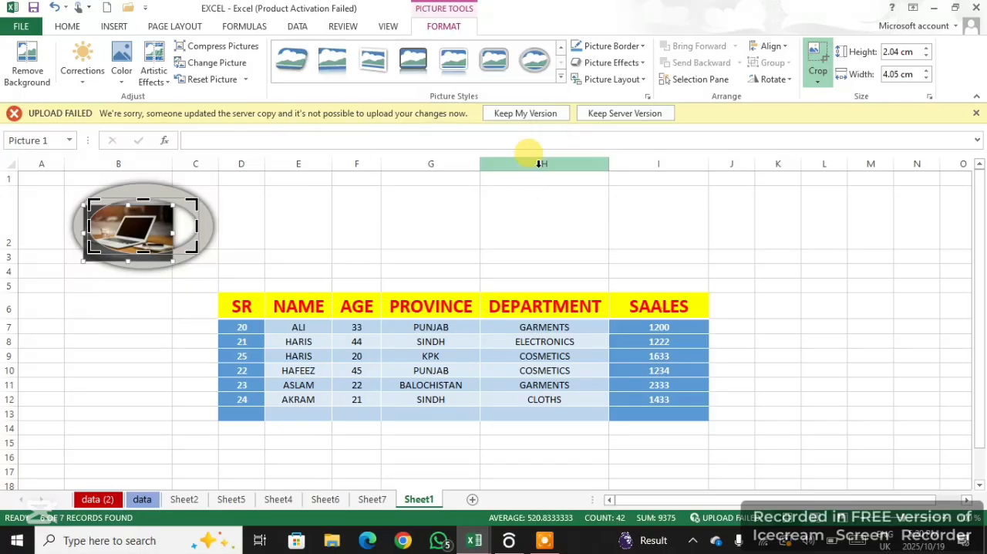
# Intensify the laptop picture's colours with the second-strongest Color Saturation preset
pyautogui.click(223, 63)
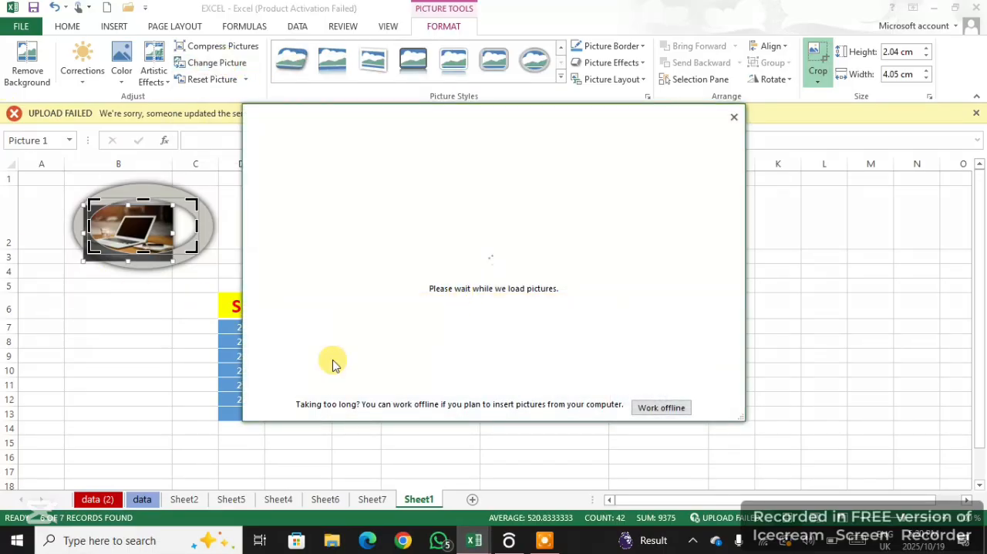
pyautogui.click(734, 116)
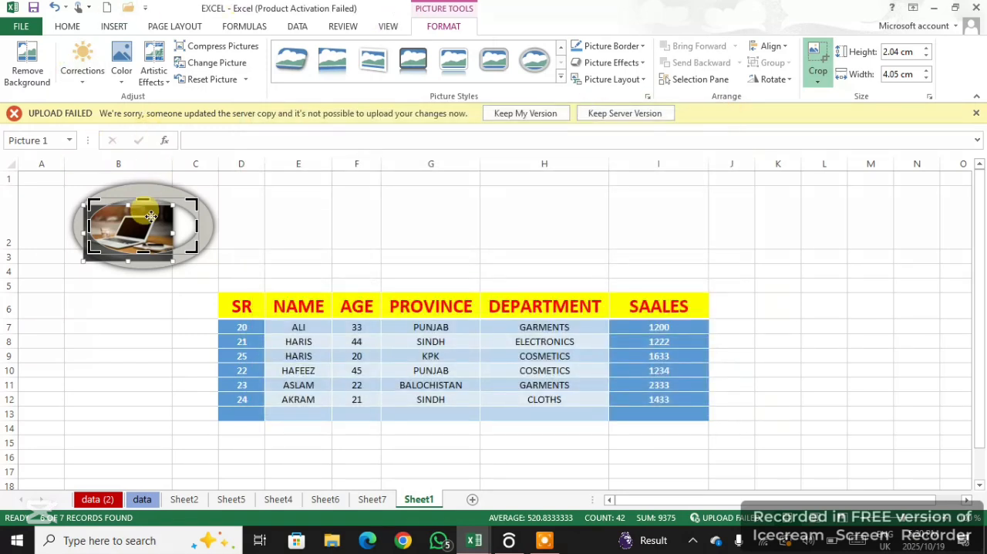
pyautogui.click(121, 70)
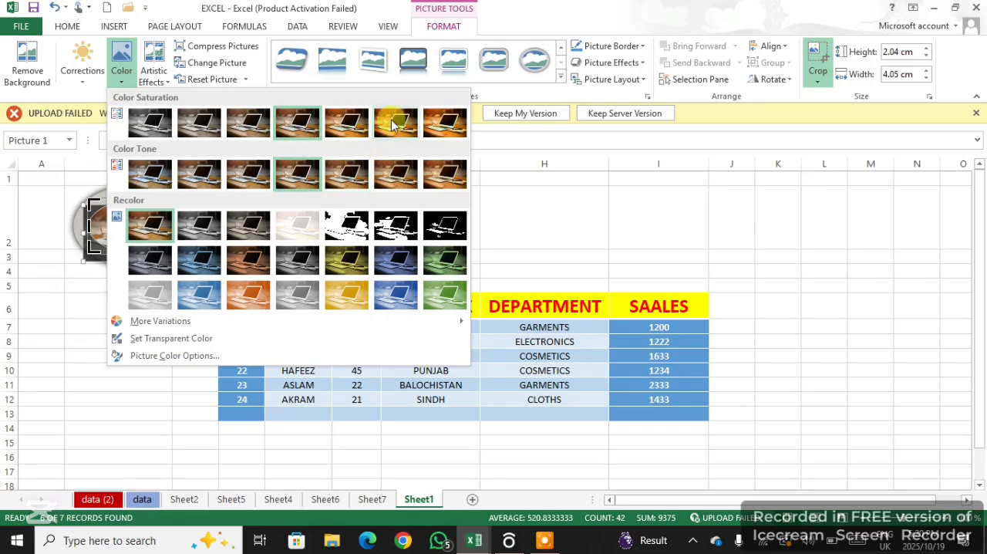
pyautogui.click(393, 124)
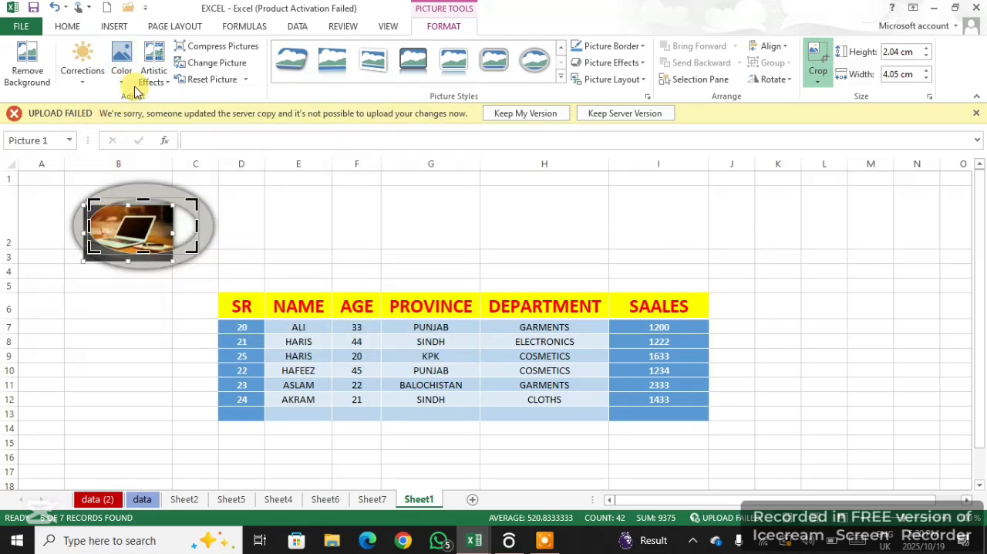
pyautogui.click(158, 77)
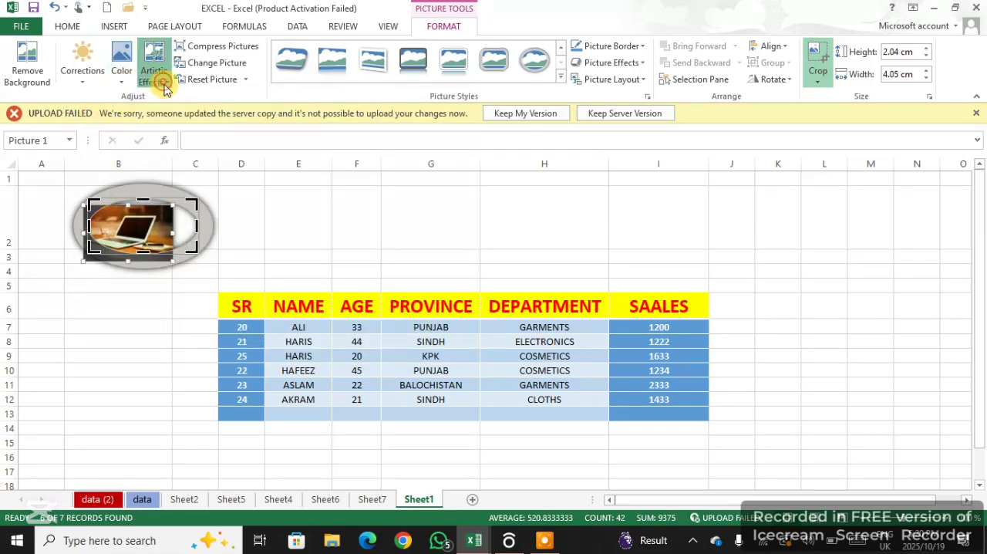
pyautogui.click(201, 224)
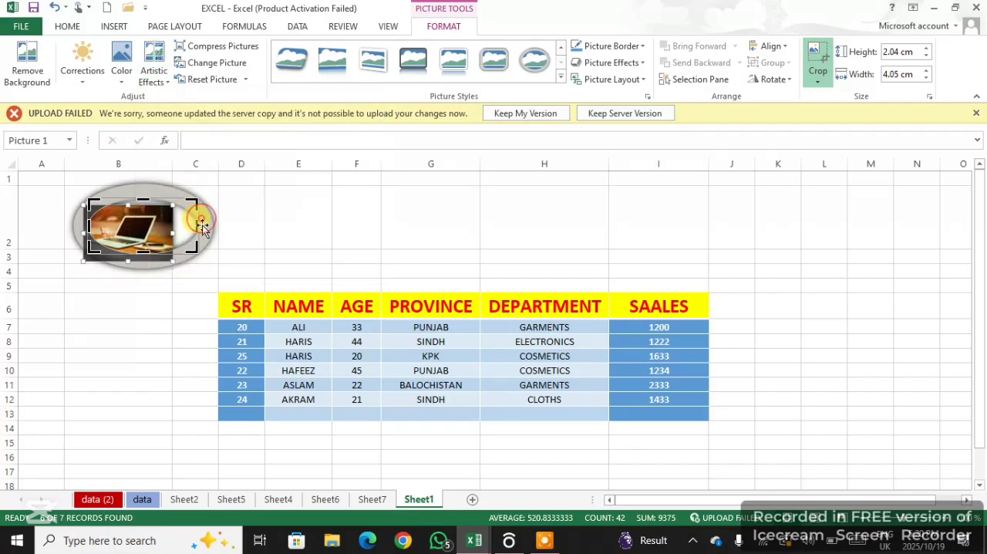
pyautogui.click(120, 70)
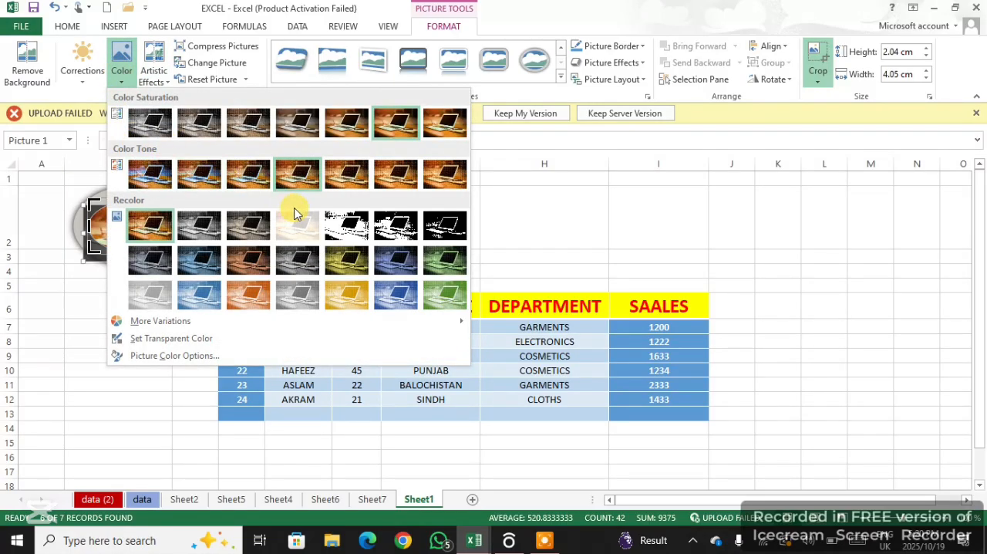
pyautogui.click(615, 255)
# Widen column C slightly and end cropping by selecting cell G2
pyautogui.moveTo(218, 161); pyautogui.dragTo(224, 161)
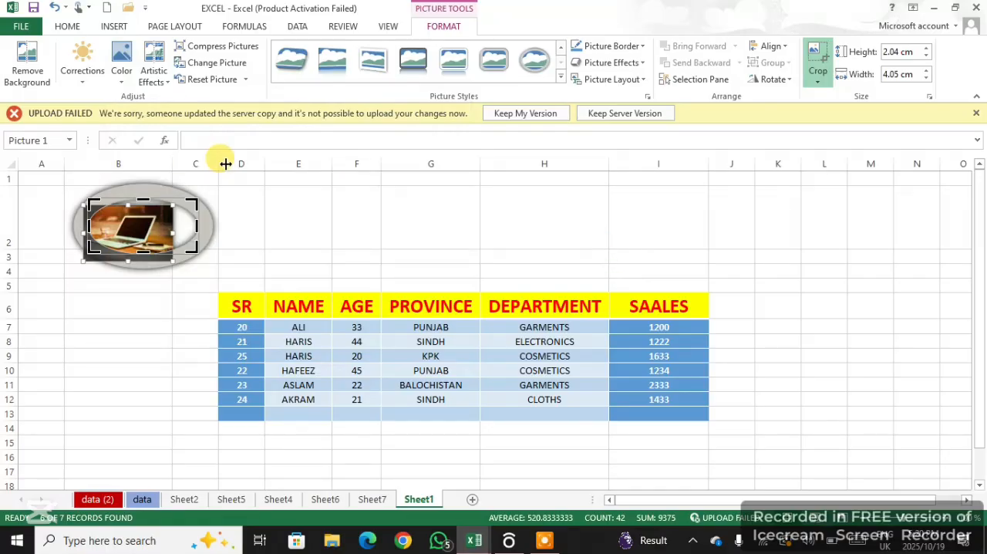
pyautogui.click(425, 218)
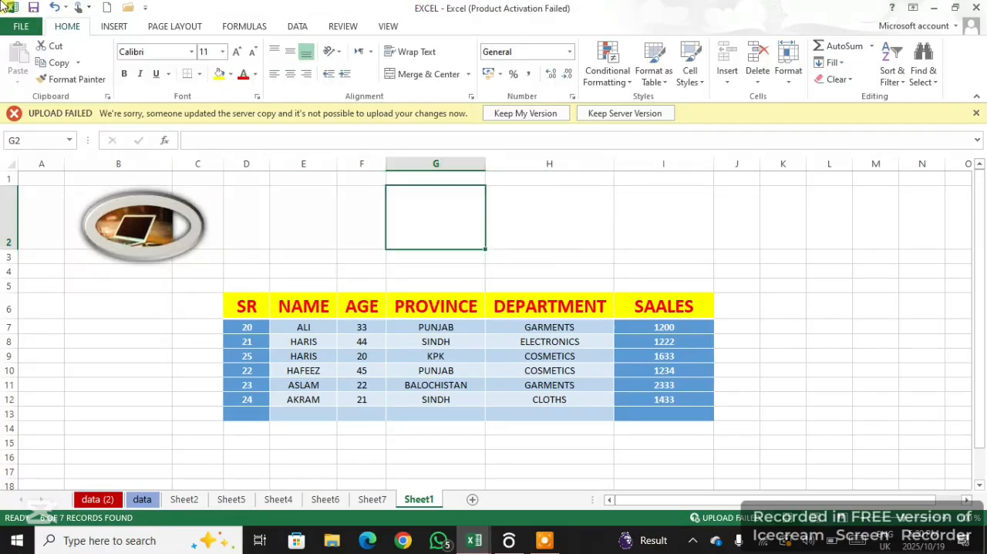
# Search Bing online pictures for CATS and insert the orange-and-white kitten picture at cell G2
pyautogui.click(116, 26)
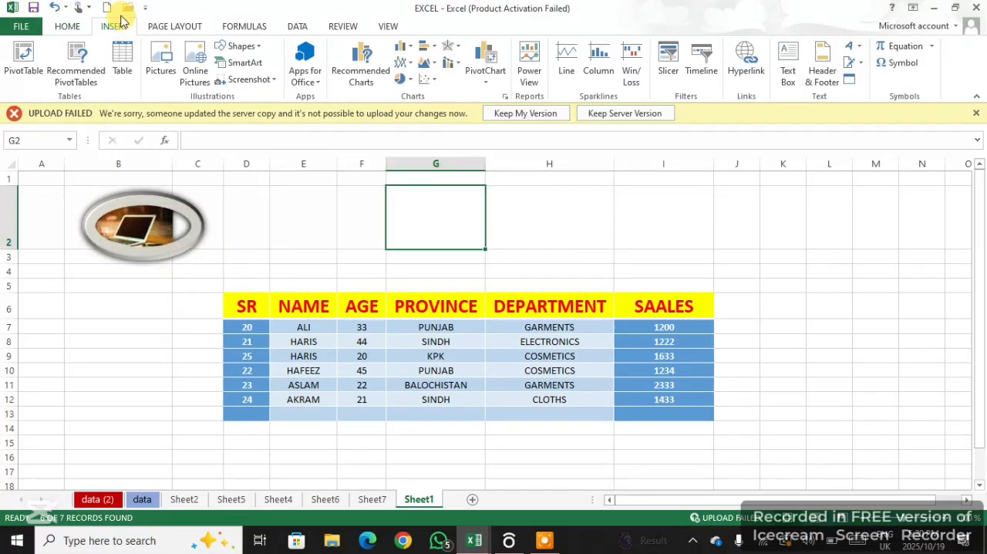
pyautogui.click(202, 77)
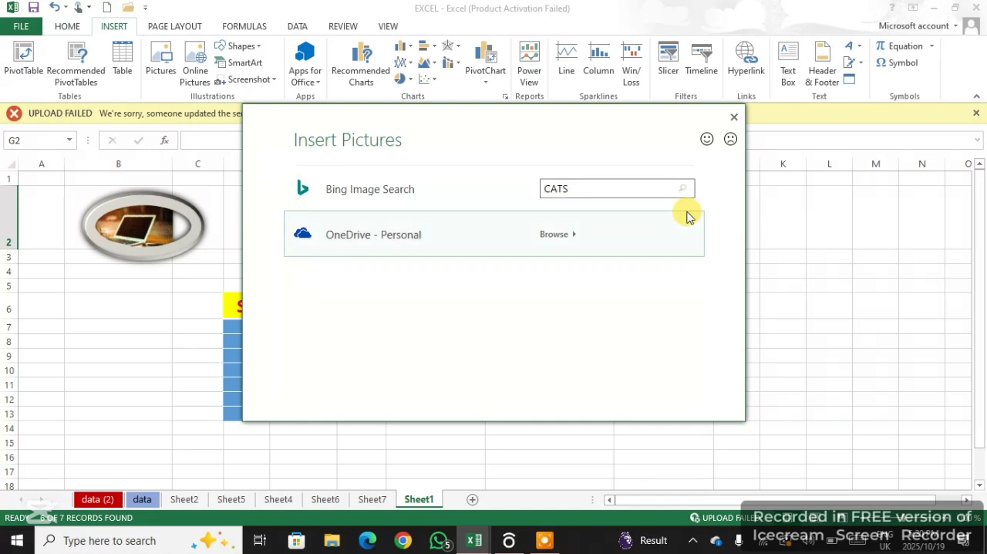
pyautogui.press('Return')
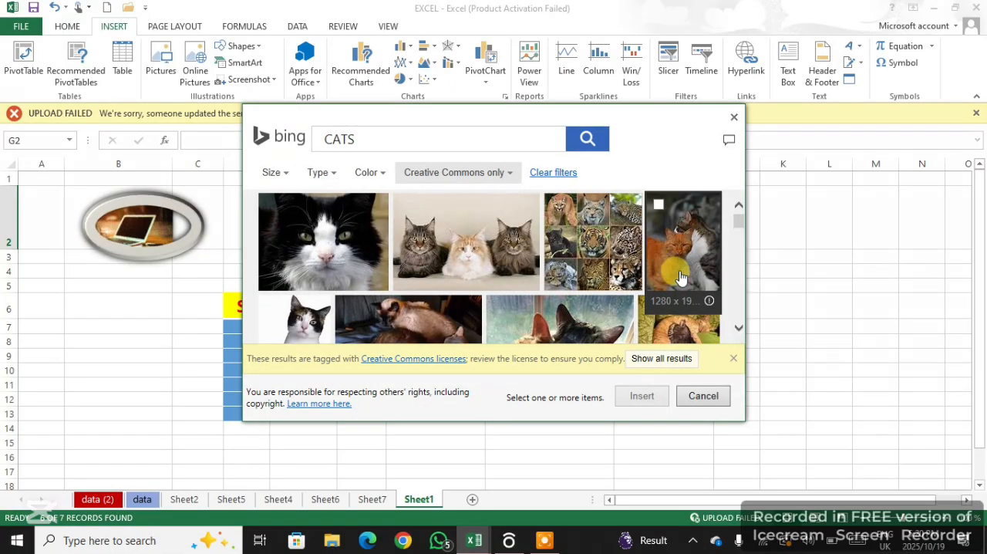
pyautogui.moveTo(740, 223); pyautogui.dragTo(745, 271)
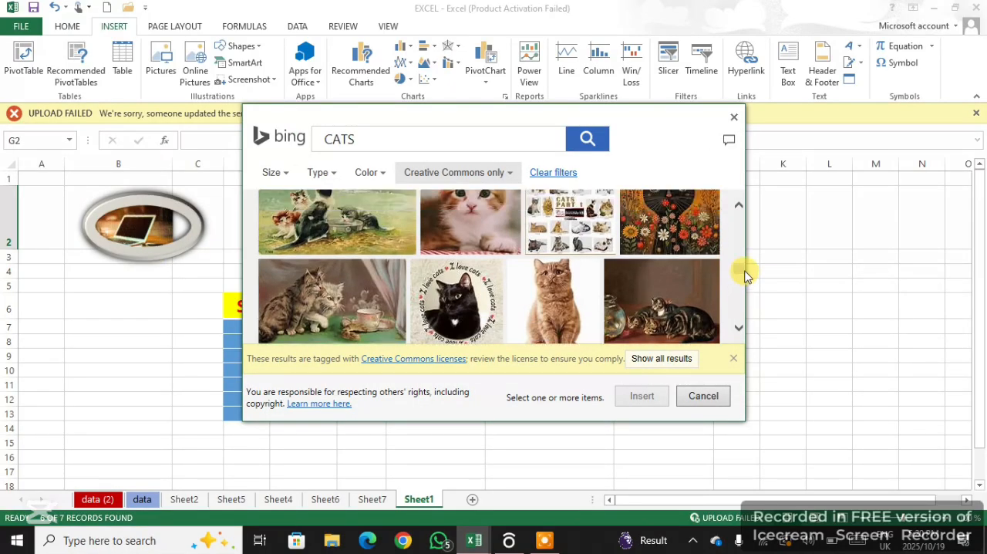
pyautogui.click(477, 224)
pyautogui.click(641, 400)
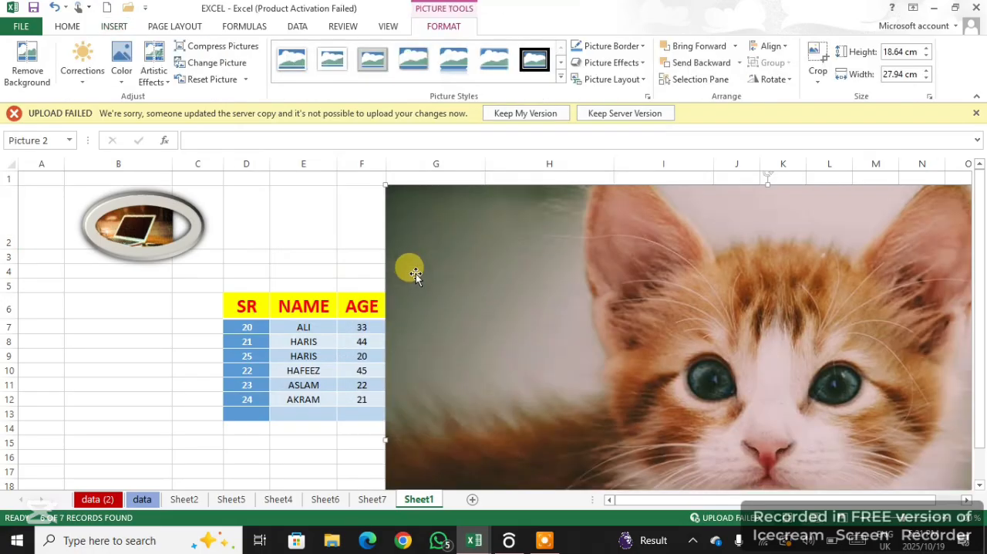
# Shrink the kitten picture to fit row 2 above the DEPARTMENT column, trim its width slightly, and select cell E2
pyautogui.moveTo(634, 344); pyautogui.dragTo(365, 324)
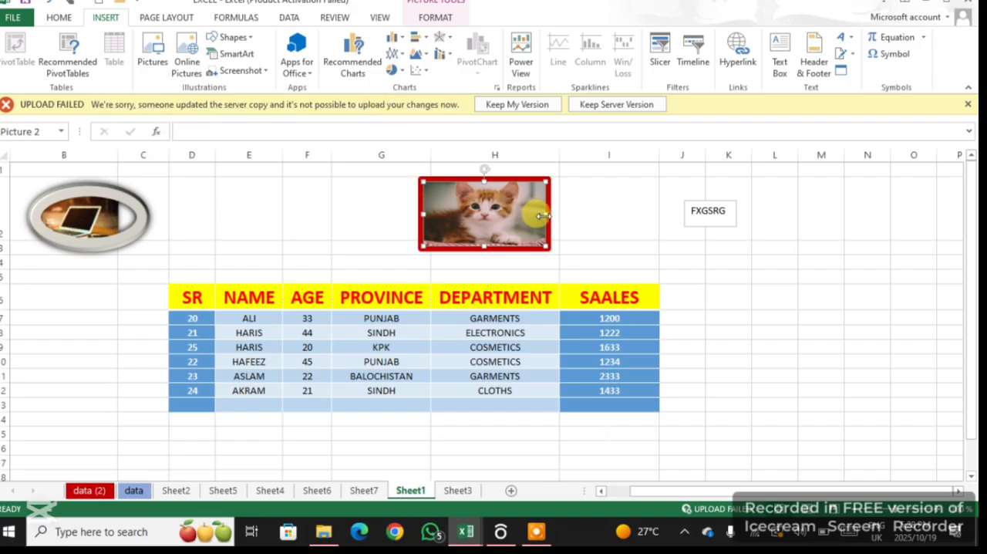
pyautogui.moveTo(545, 214); pyautogui.dragTo(541, 214)
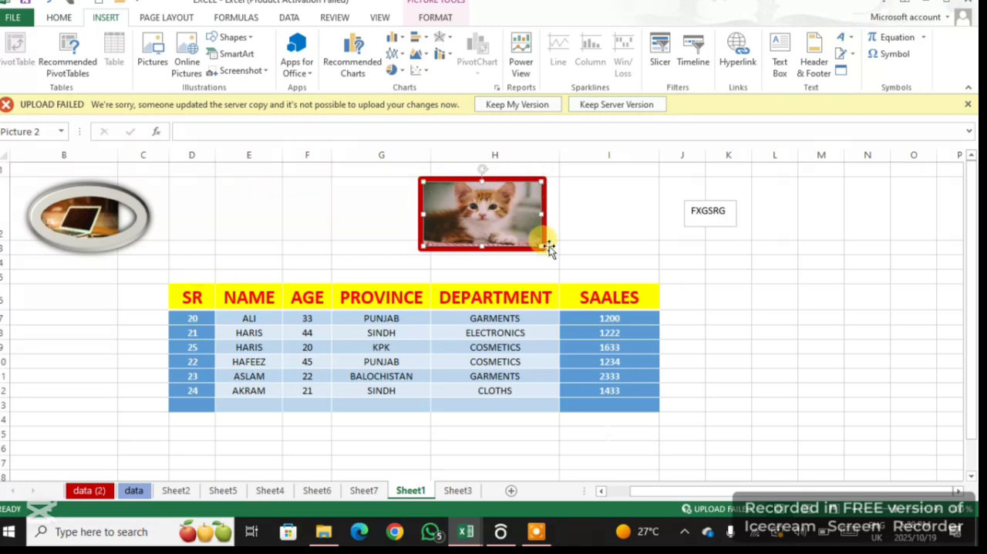
pyautogui.click(225, 187)
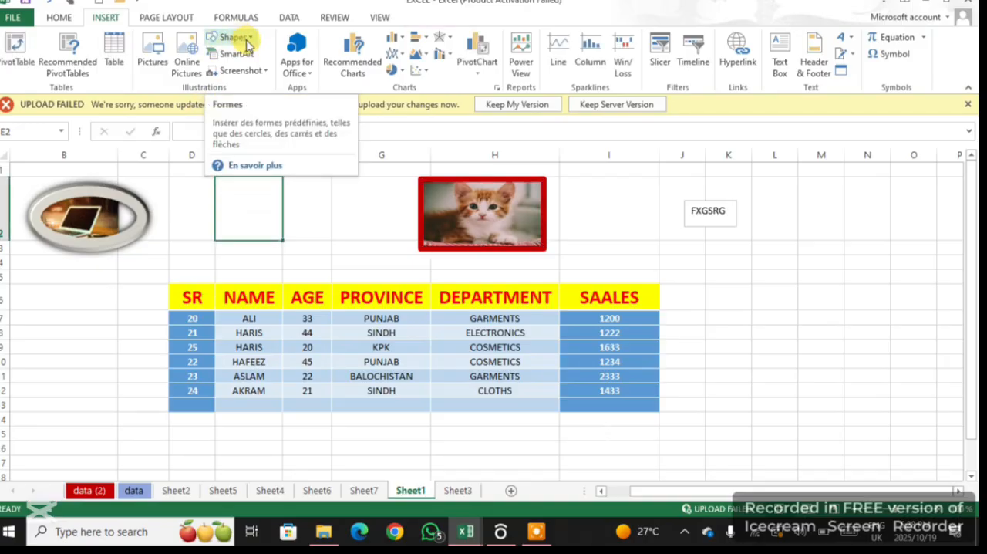
# Glance at Sheet3, return to Sheet1, and add a new blank worksheet directly after it
pyautogui.click(458, 491)
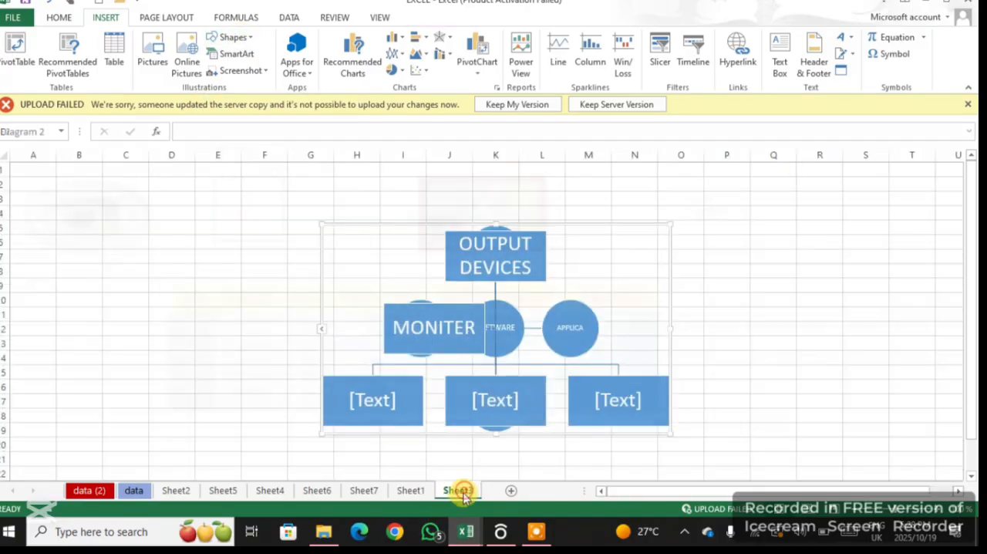
pyautogui.click(409, 490)
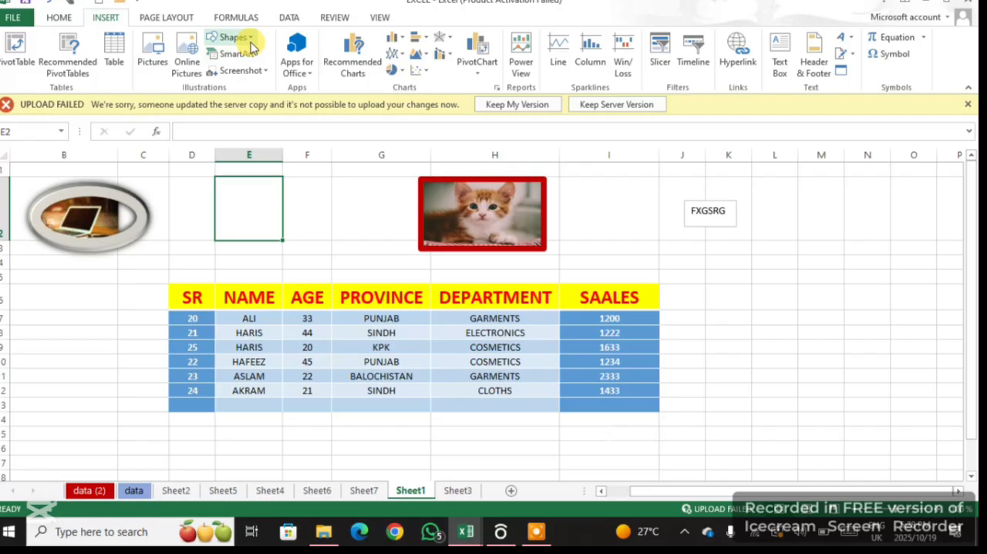
pyautogui.click(514, 492)
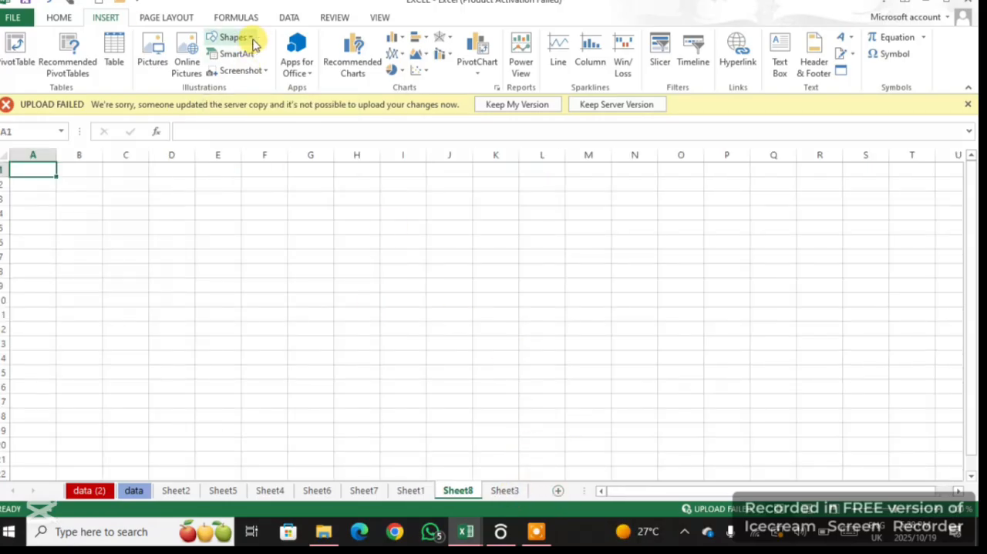
# Draw a notched right block arrow about 4.63 cm high and 8.68 cm wide, starting around cell D7 of the new sheet
pyautogui.click(253, 40)
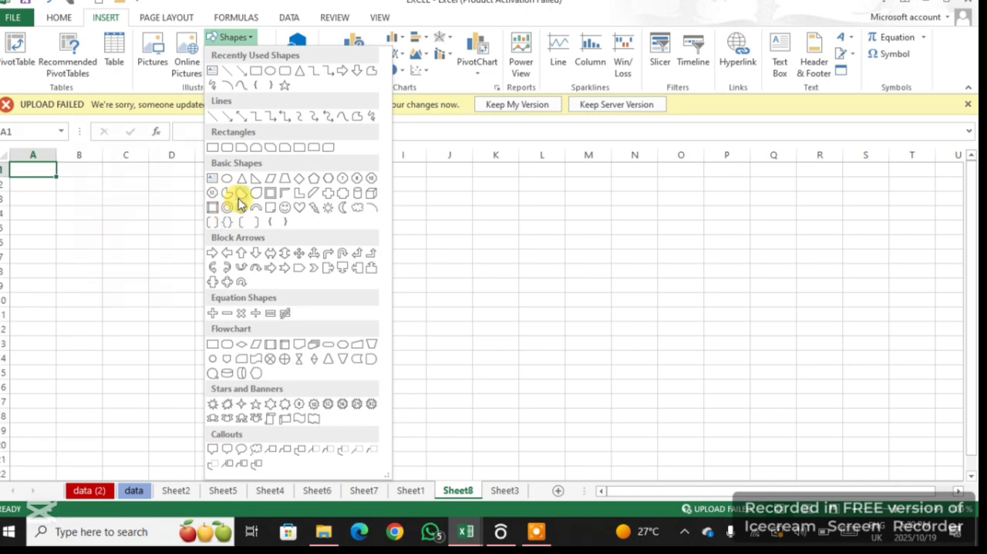
pyautogui.click(284, 267)
pyautogui.moveTo(178, 257)
pyautogui.mouseDown()
pyautogui.moveTo(312, 301)
pyautogui.moveTo(344, 355)
pyautogui.moveTo(418, 384)
pyautogui.mouseUp()
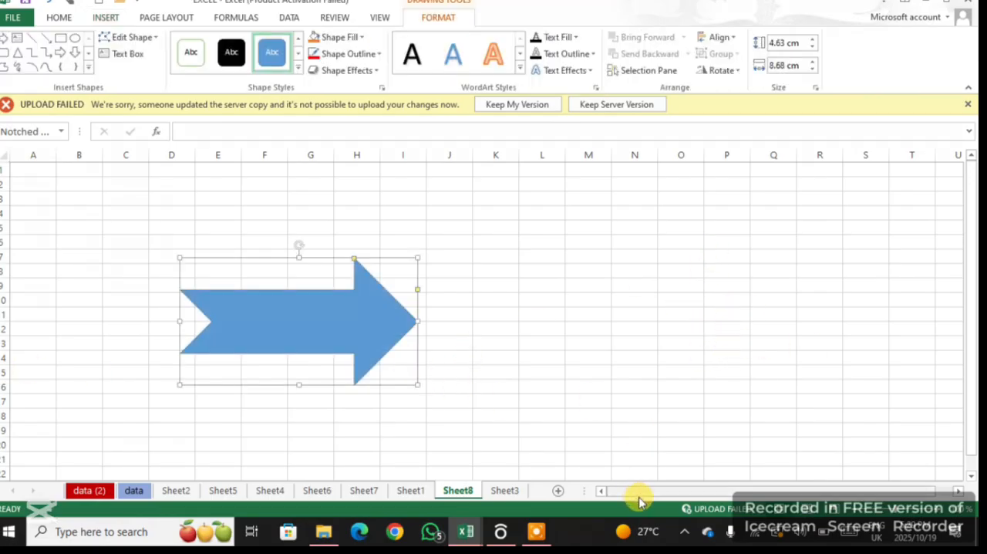
pyautogui.click(539, 530)
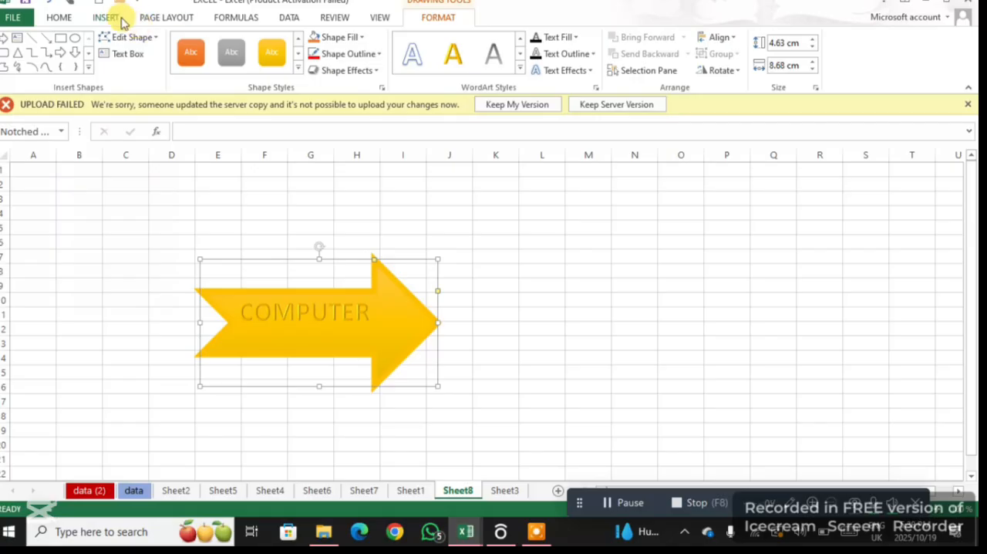
# Draw a smiley face about 5.85 cm high and 6.91 cm wide to the right of the arrow and fill it with standard yellow
pyautogui.click(117, 19)
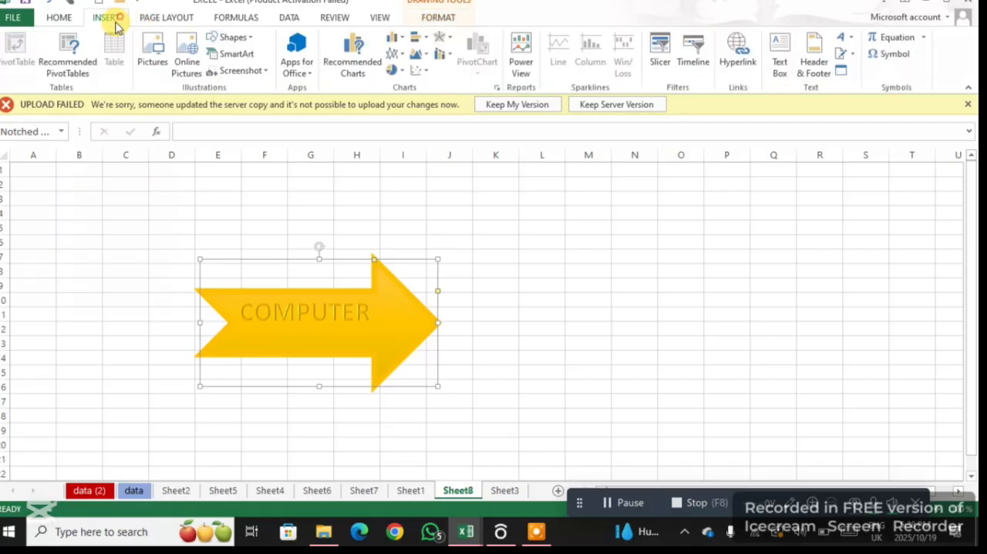
pyautogui.click(244, 38)
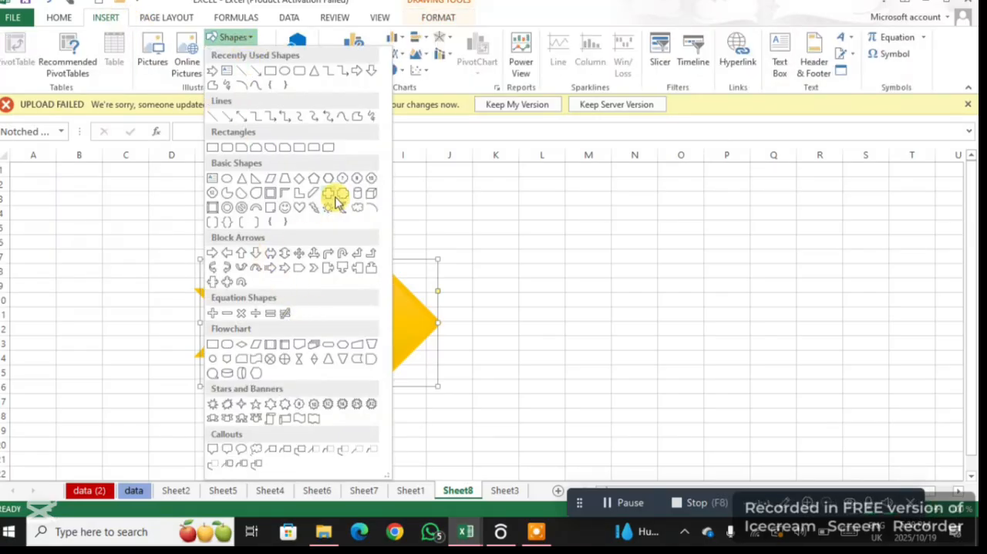
pyautogui.click(285, 213)
pyautogui.moveTo(661, 269)
pyautogui.mouseDown()
pyautogui.moveTo(672, 392)
pyautogui.moveTo(857, 437)
pyautogui.moveTo(851, 427)
pyautogui.mouseUp()
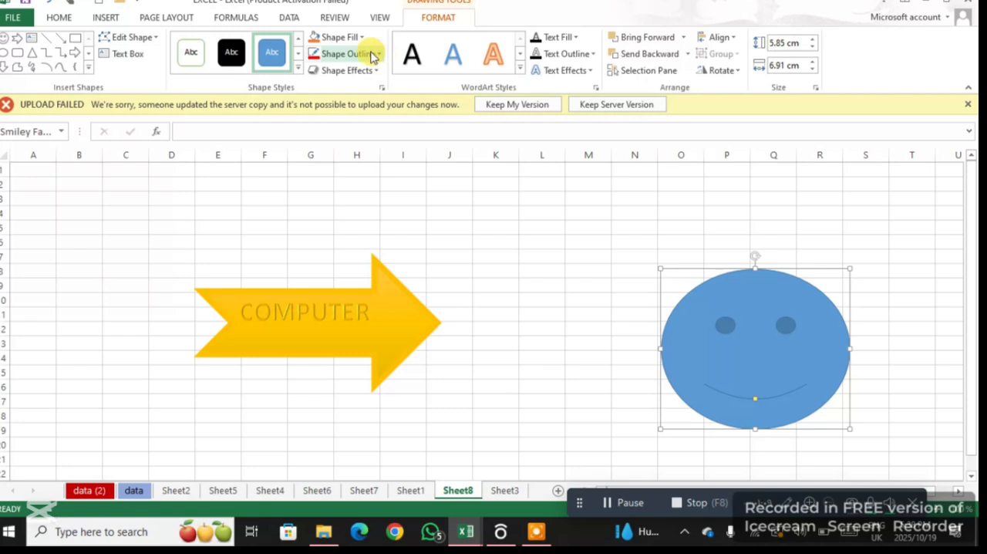
pyautogui.click(351, 37)
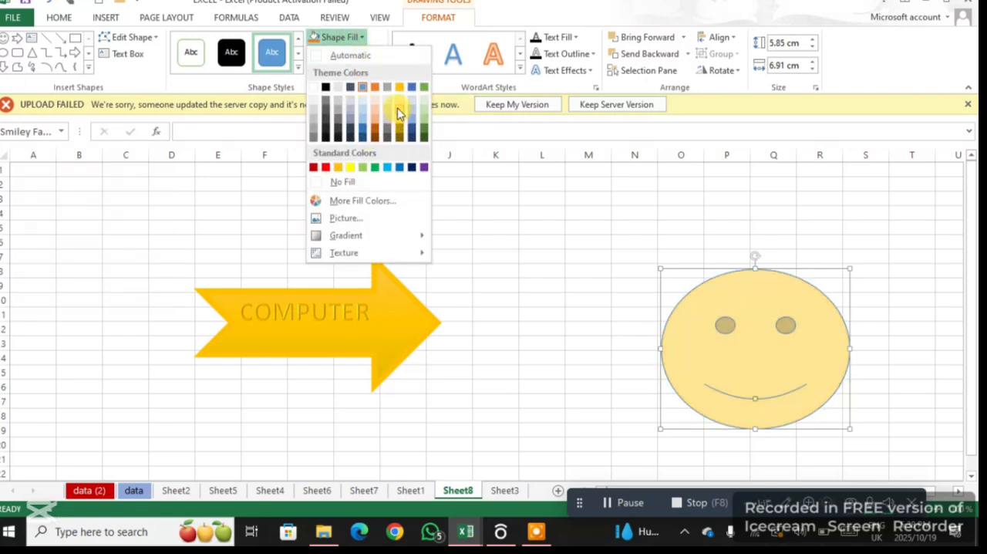
pyautogui.click(350, 167)
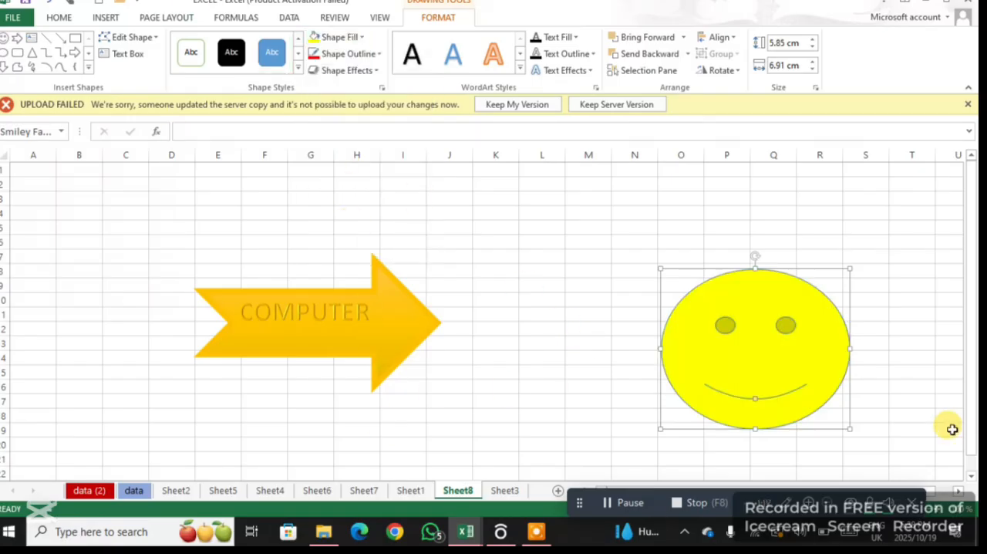
# Add the text COMPUTER inside the smiley face and shift the shape slightly to the left
pyautogui.rightClick(780, 363)
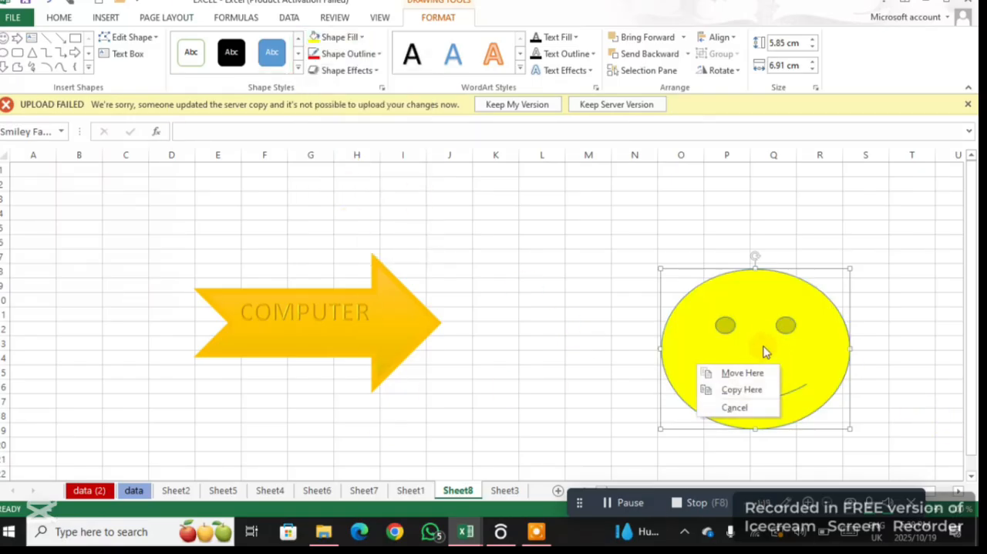
pyautogui.rightClick(775, 332)
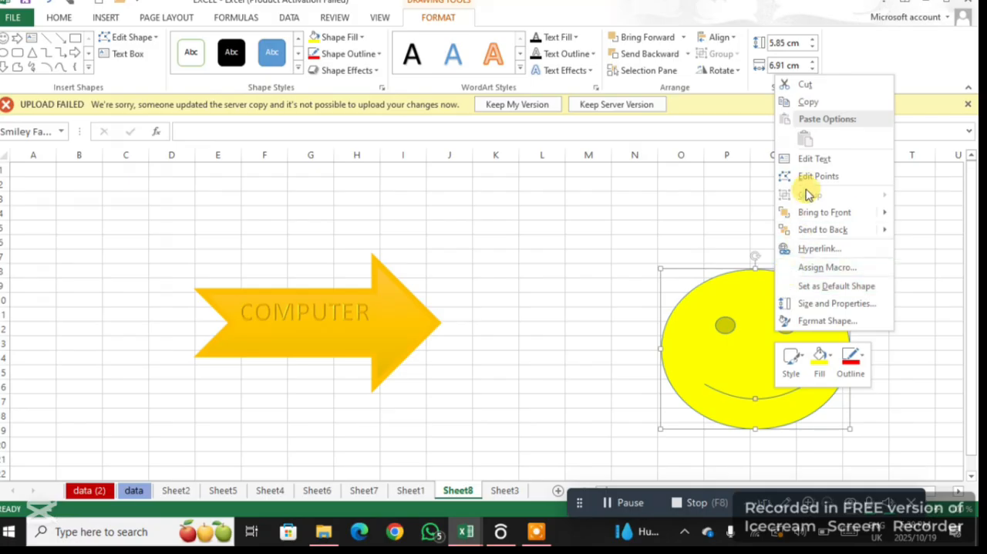
pyautogui.click(814, 162)
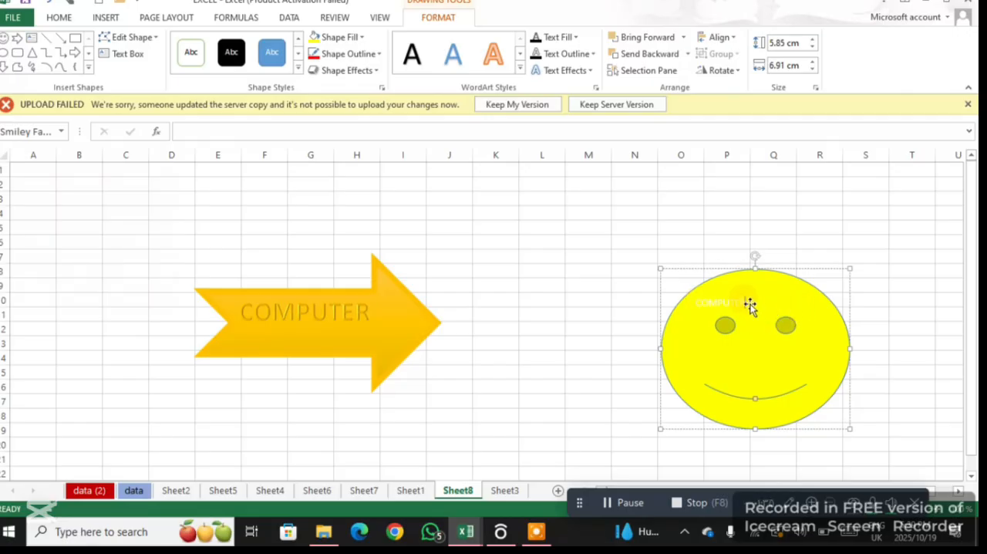
pyautogui.moveTo(749, 303); pyautogui.dragTo(725, 300)
# Format the COMPUTER text in the smiley face as bold, size 24, in red
pyautogui.doubleClick(704, 304)
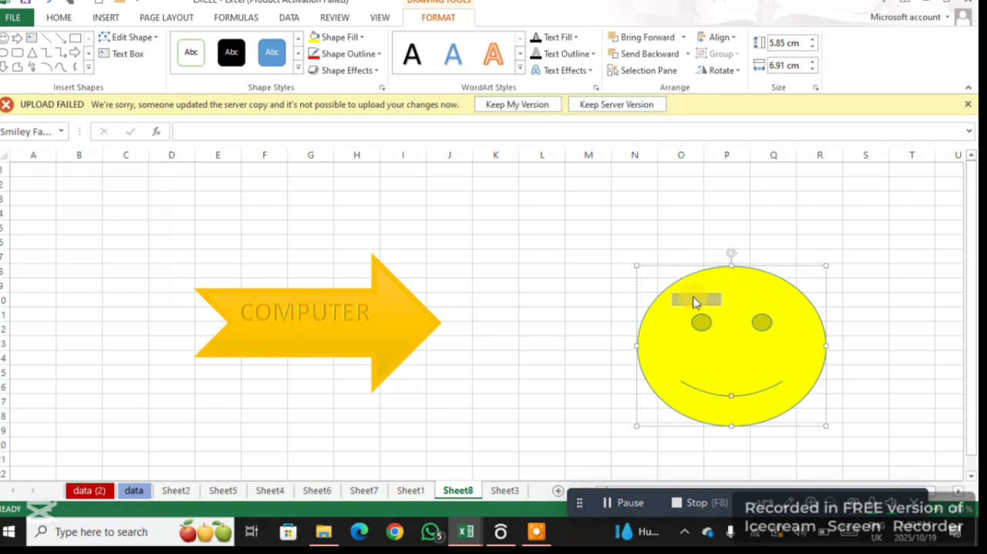
pyautogui.doubleClick(695, 298)
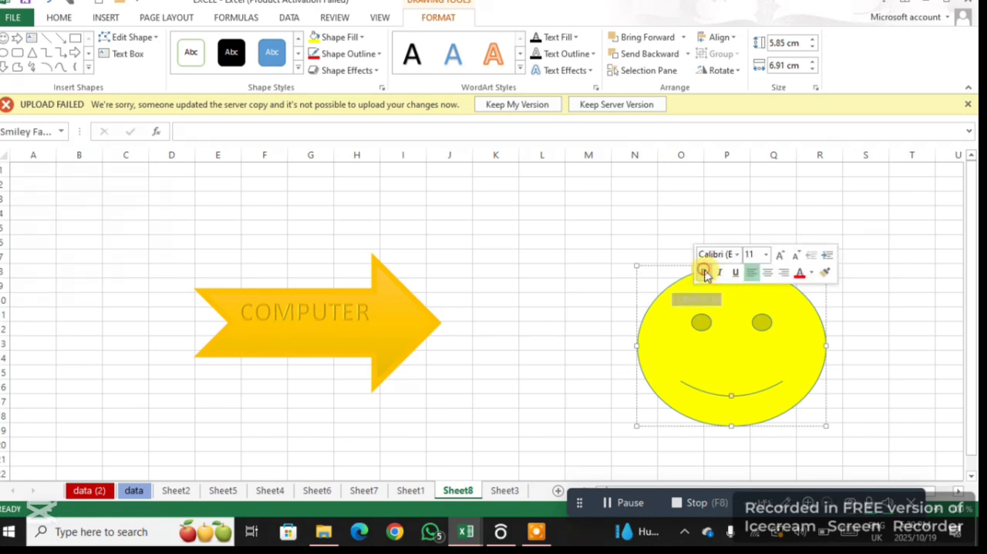
pyautogui.click(703, 272)
pyautogui.click(779, 256)
pyautogui.click(779, 255)
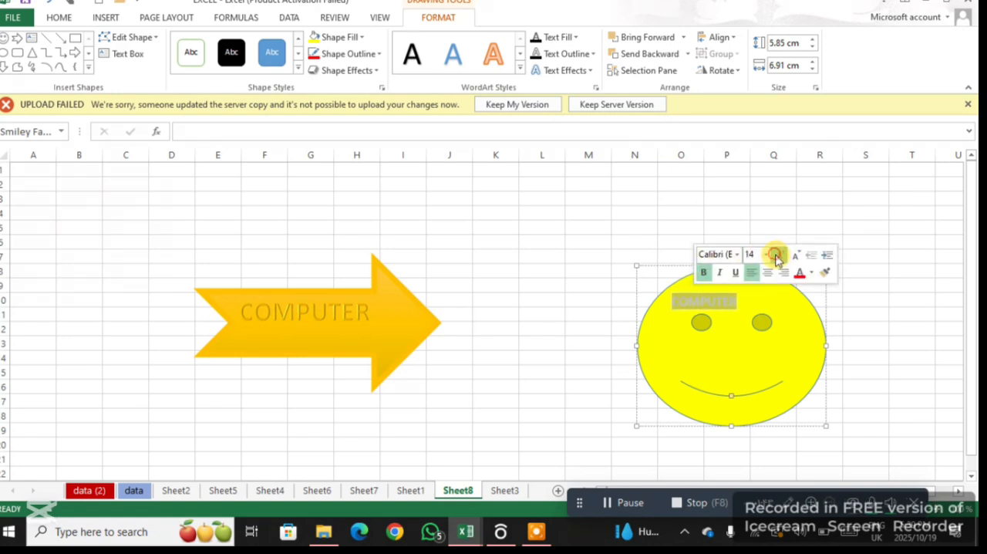
pyautogui.click(779, 255)
pyautogui.click(779, 255)
pyautogui.click(779, 256)
pyautogui.click(778, 256)
pyautogui.click(778, 255)
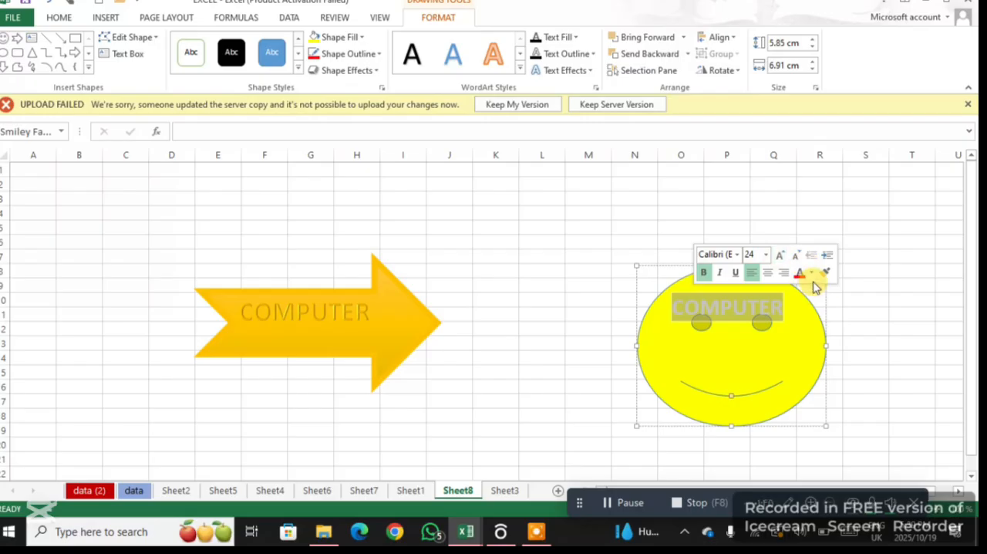
pyautogui.click(801, 274)
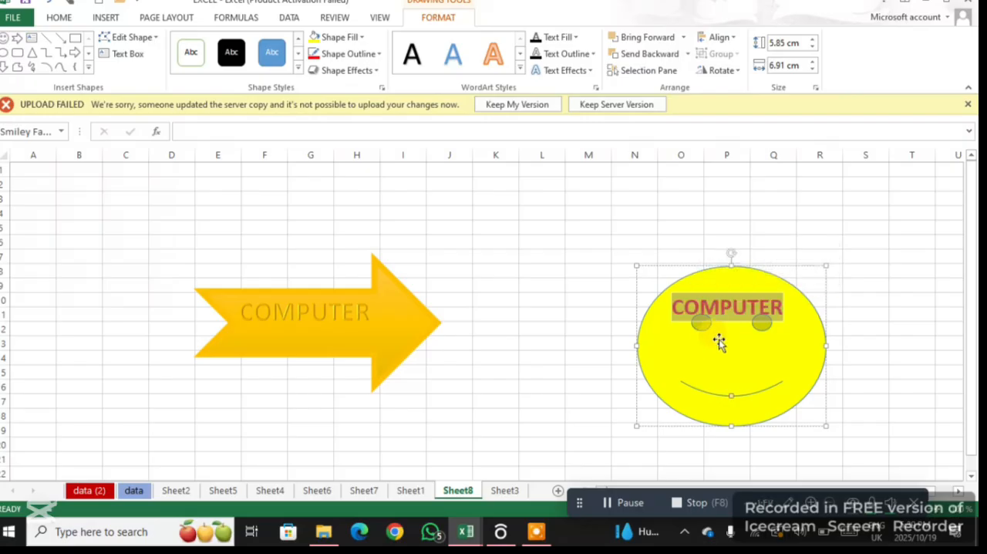
# Apply the blue WordArt style from the third row, third column to COMPUTER, and the bottom-row gold shape style to the smiley face
pyautogui.click(494, 70)
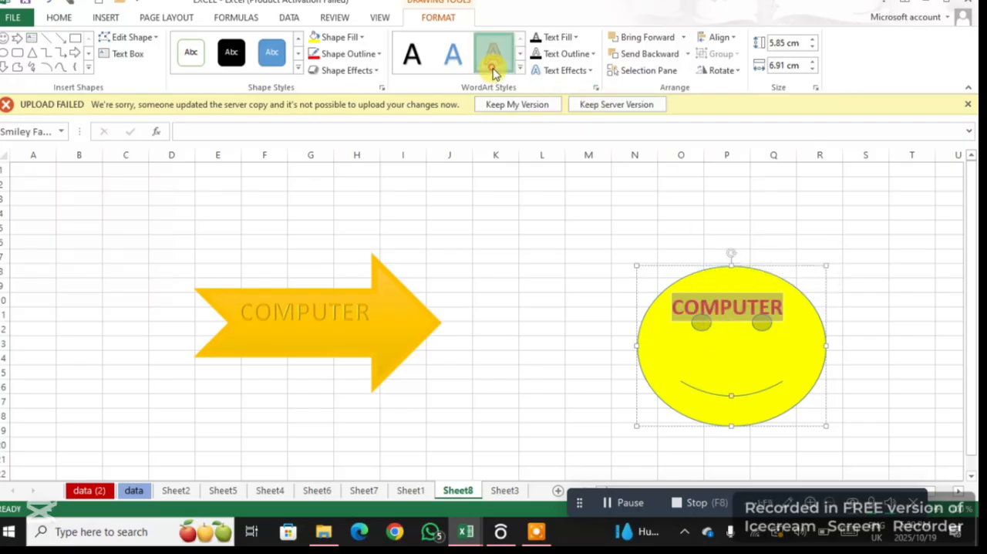
pyautogui.click(520, 71)
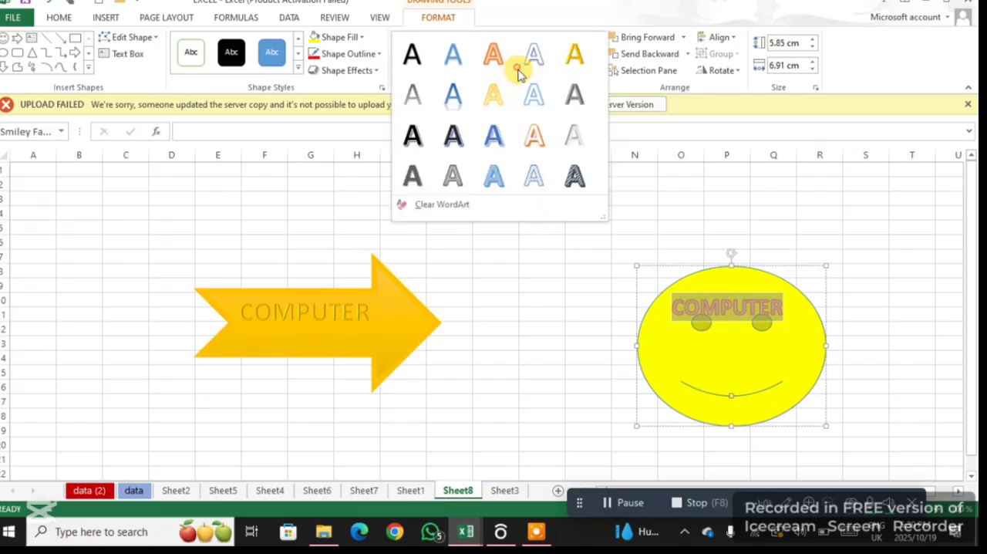
pyautogui.click(500, 138)
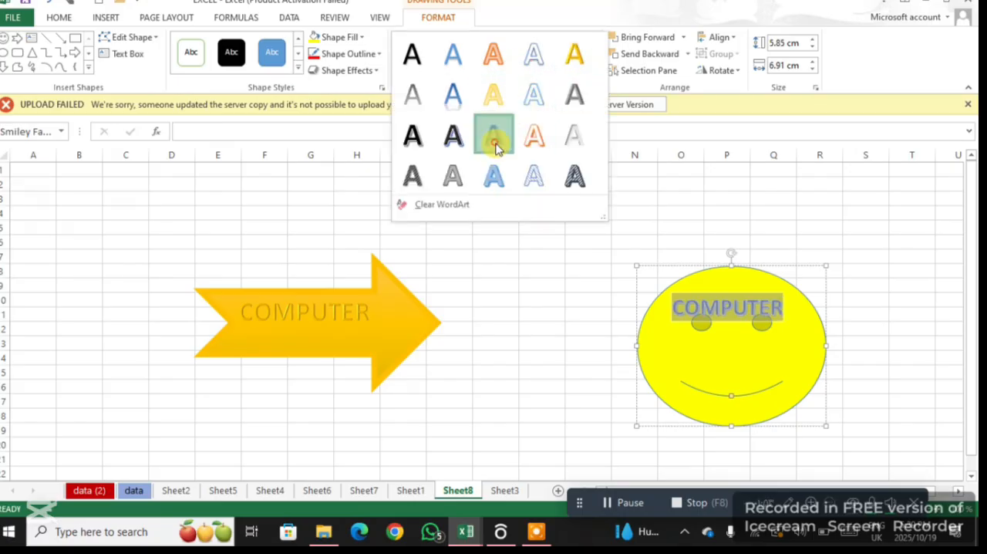
pyautogui.click(298, 70)
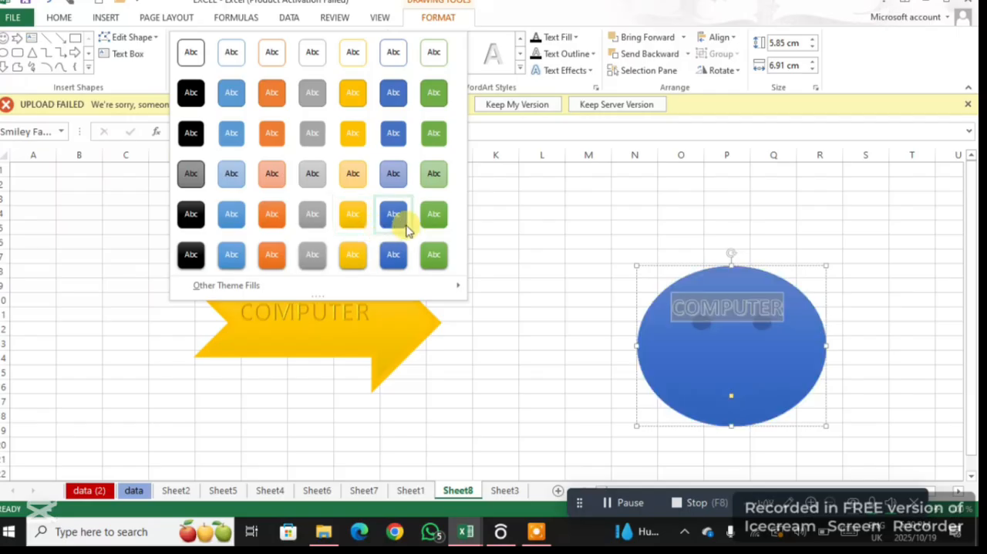
pyautogui.click(351, 262)
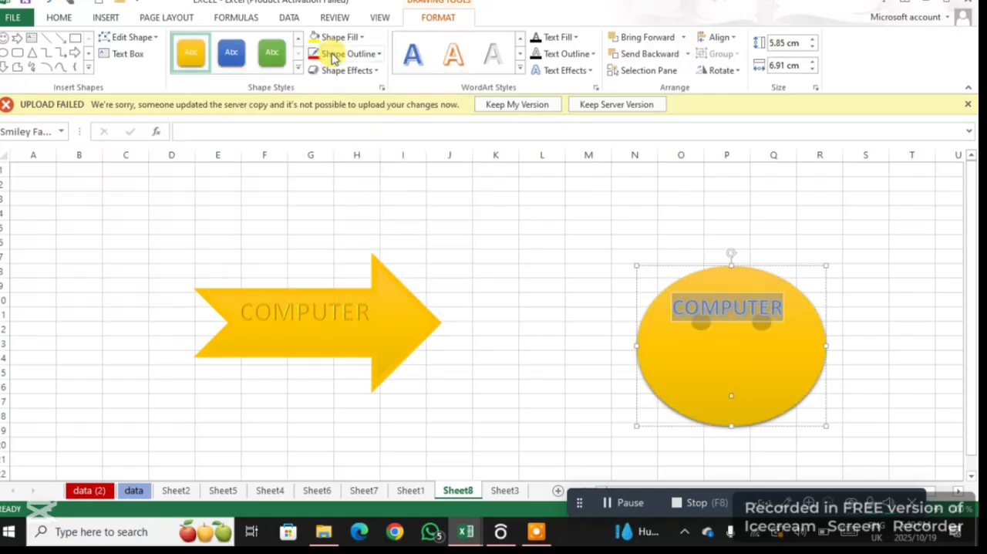
# Try a 6 pt outline weight on the smiley face while its text is selected
pyautogui.click(377, 55)
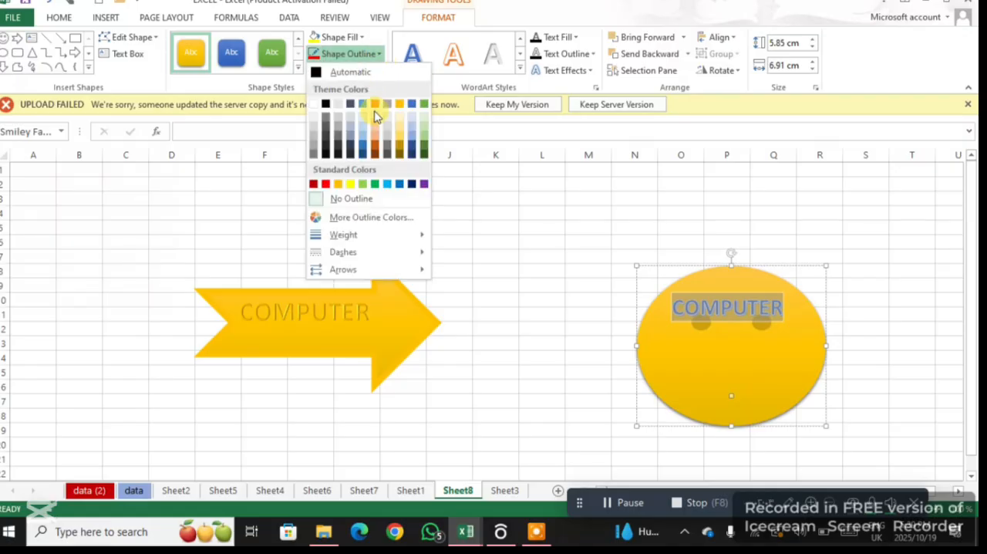
pyautogui.moveTo(340, 244)
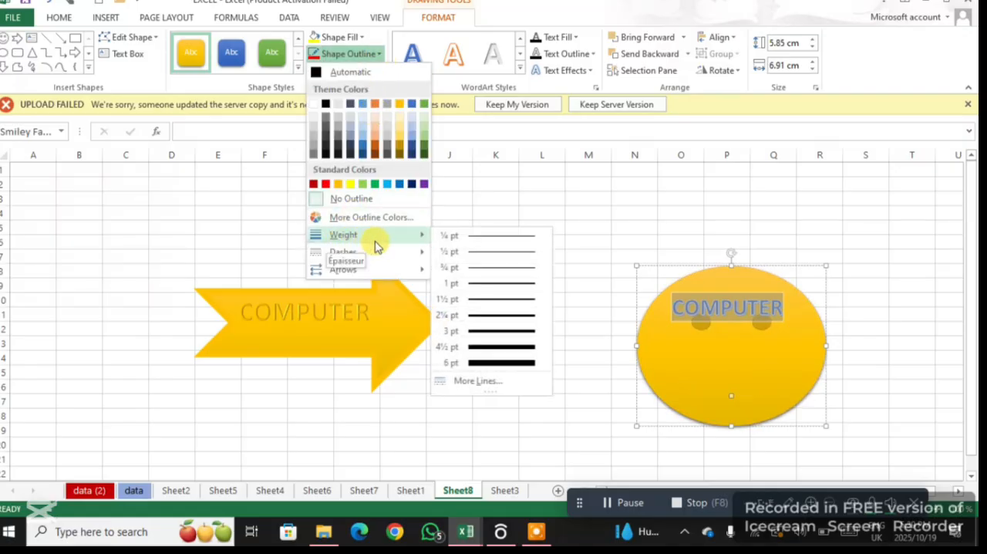
pyautogui.click(490, 359)
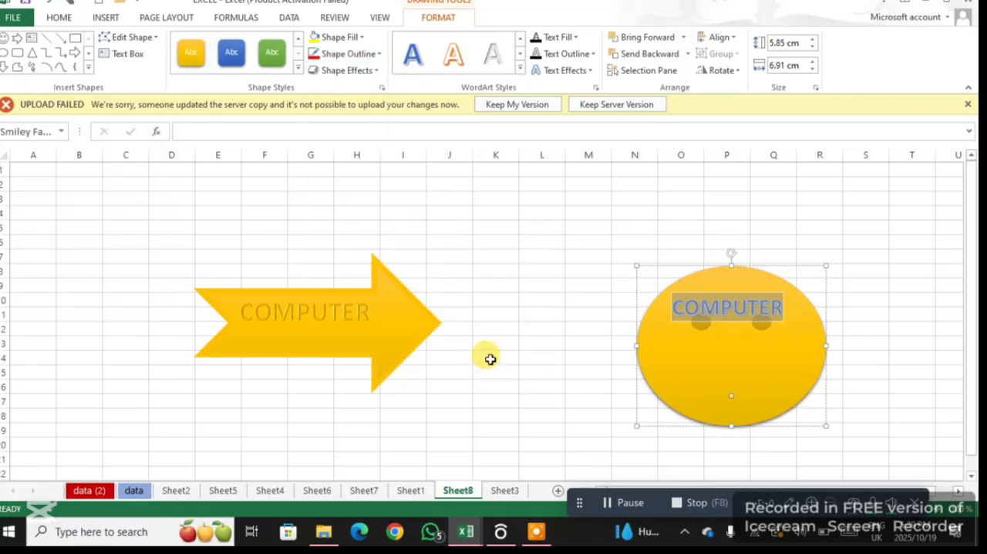
# Select the smiley face itself and give it a 3 pt outline in standard dark red
pyautogui.click(677, 363)
pyautogui.click(735, 406)
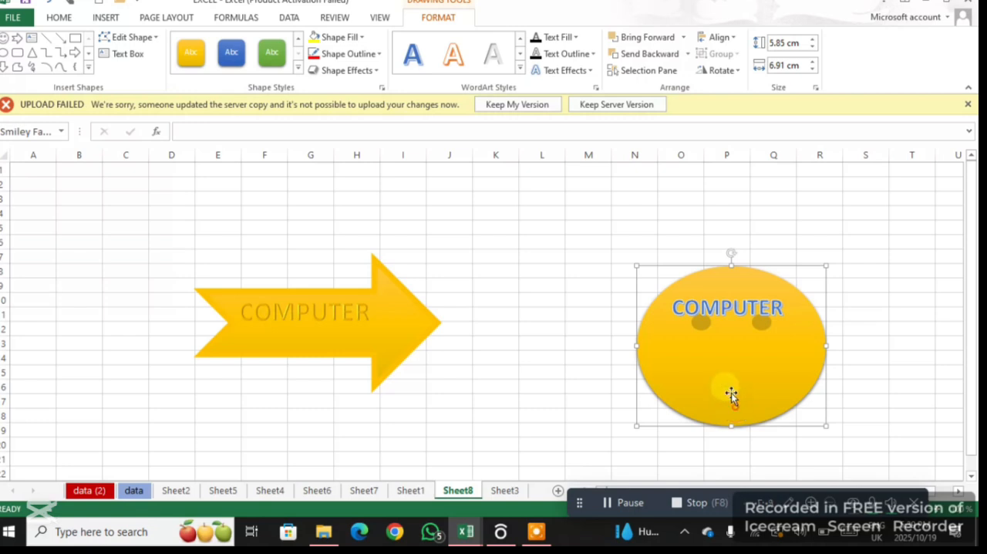
pyautogui.click(376, 54)
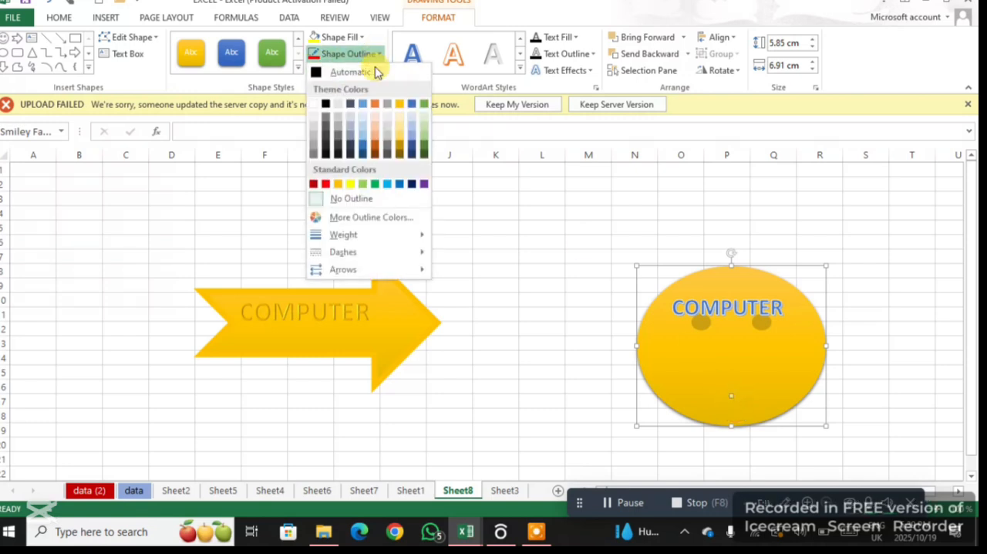
pyautogui.moveTo(368, 236)
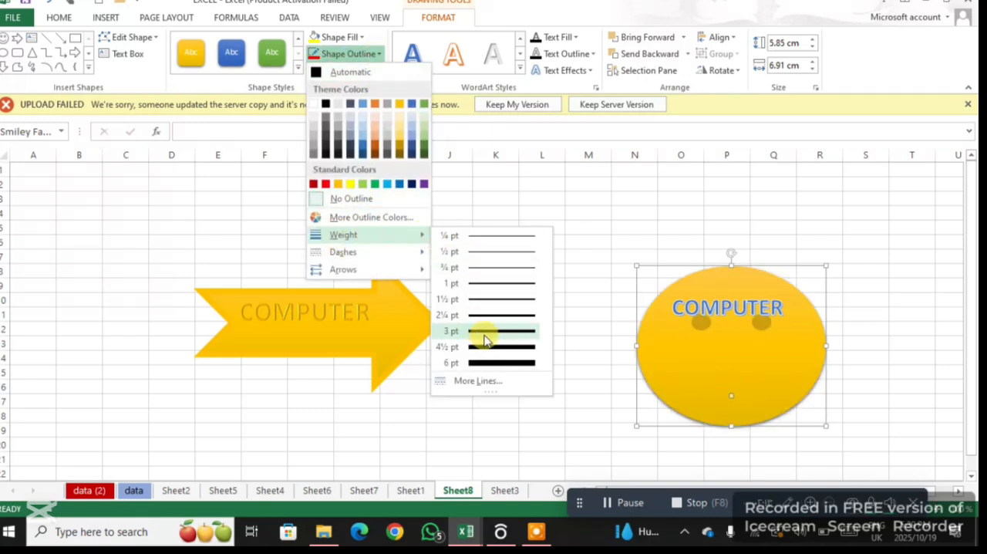
pyautogui.click(485, 335)
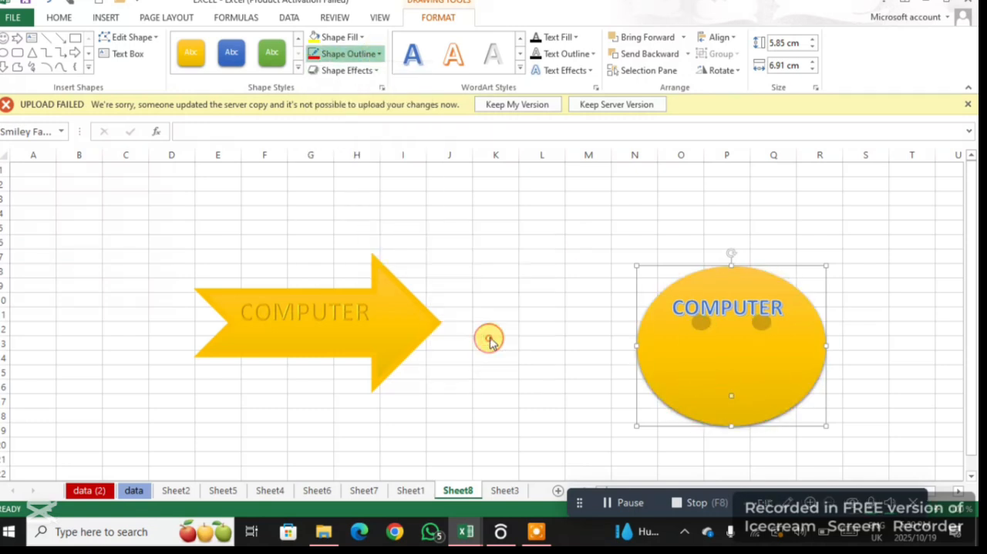
pyautogui.click(376, 54)
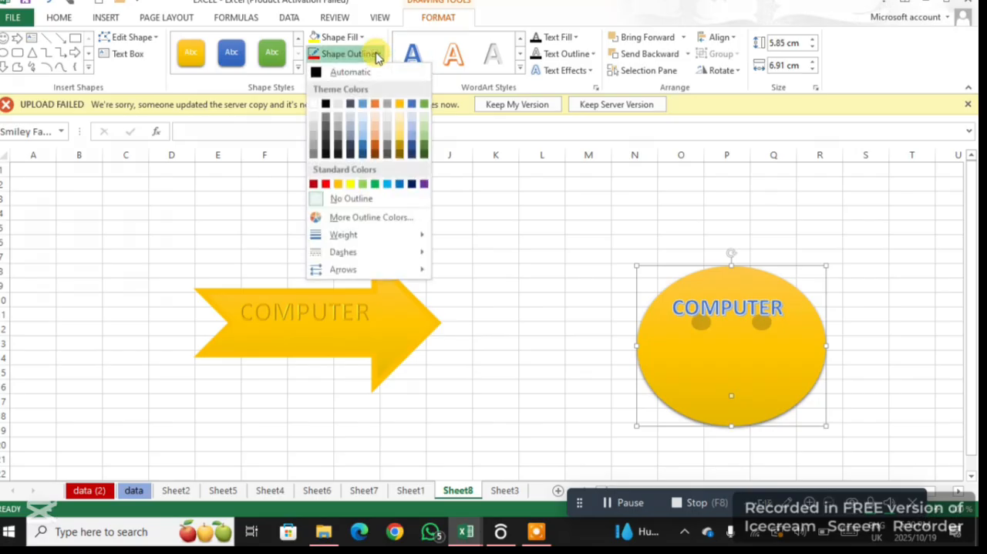
pyautogui.click(313, 183)
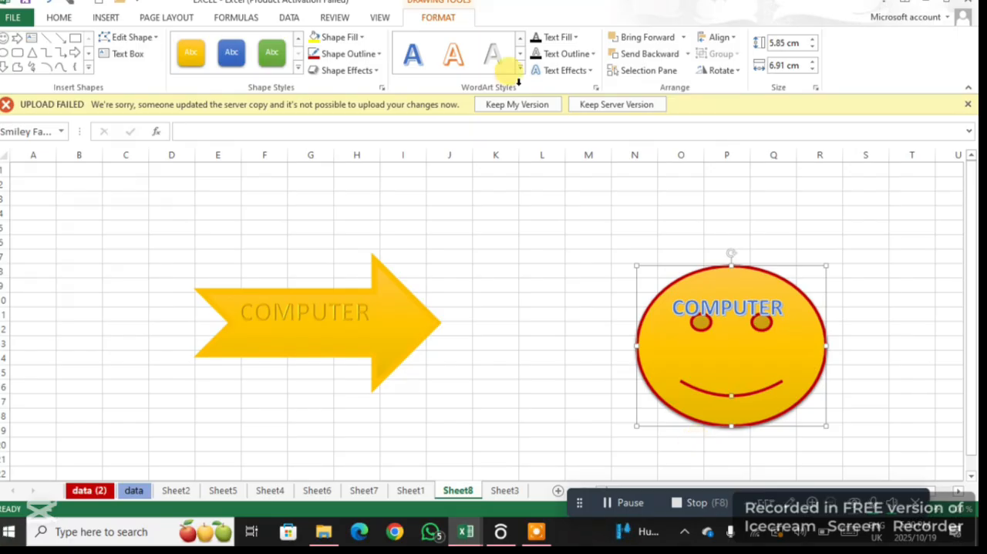
# Apply the Parallel 3-D rotation effect from the second row, second column to the smiley face
pyautogui.click(377, 70)
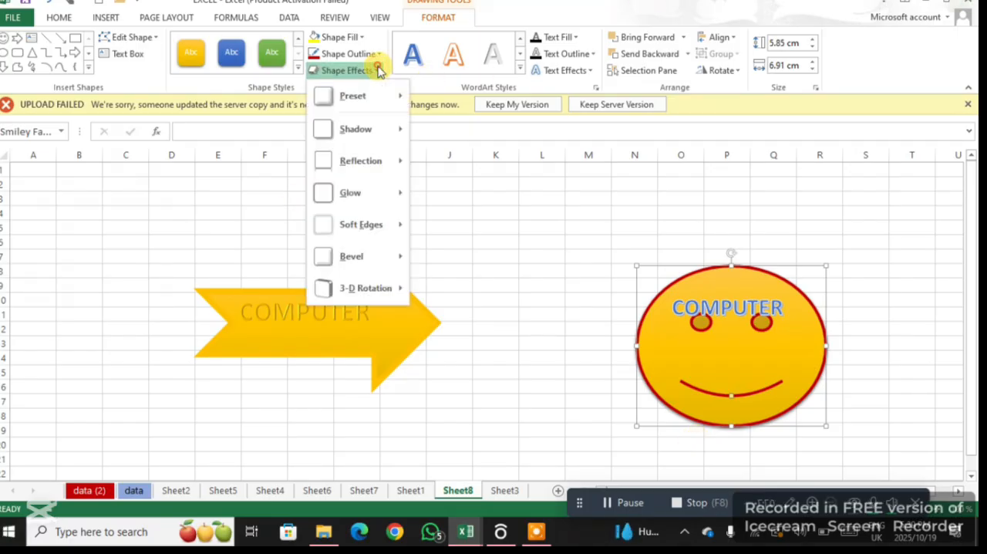
pyautogui.moveTo(382, 132)
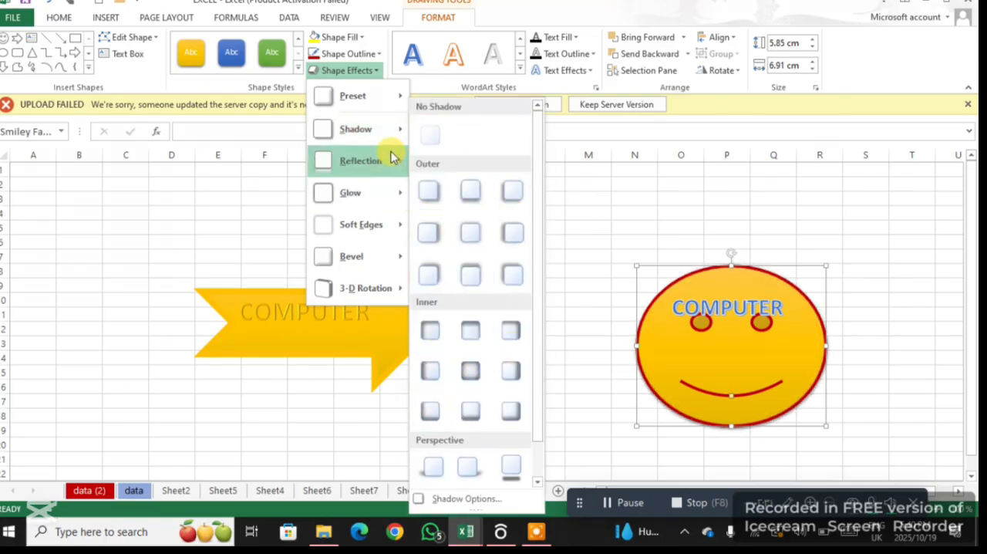
pyautogui.moveTo(394, 161)
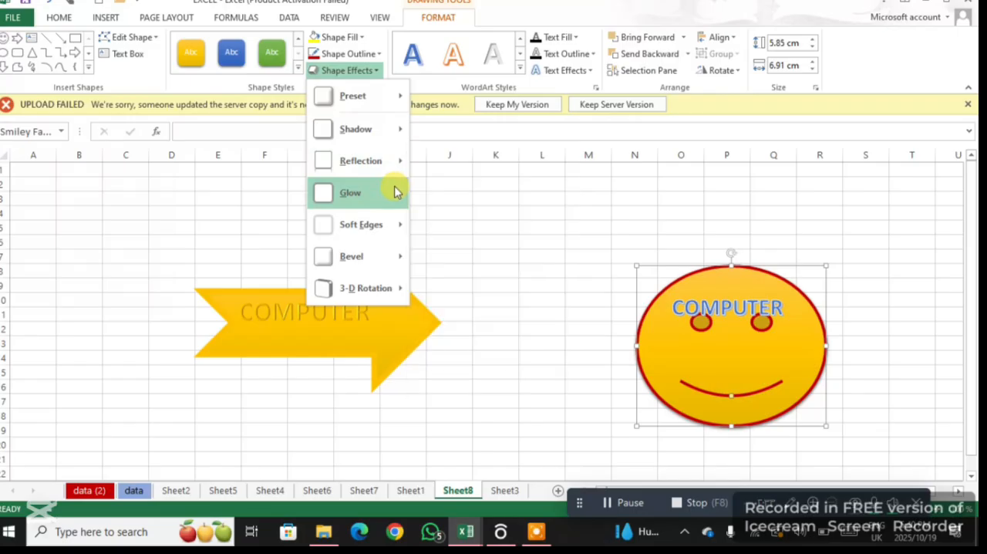
pyautogui.moveTo(397, 191)
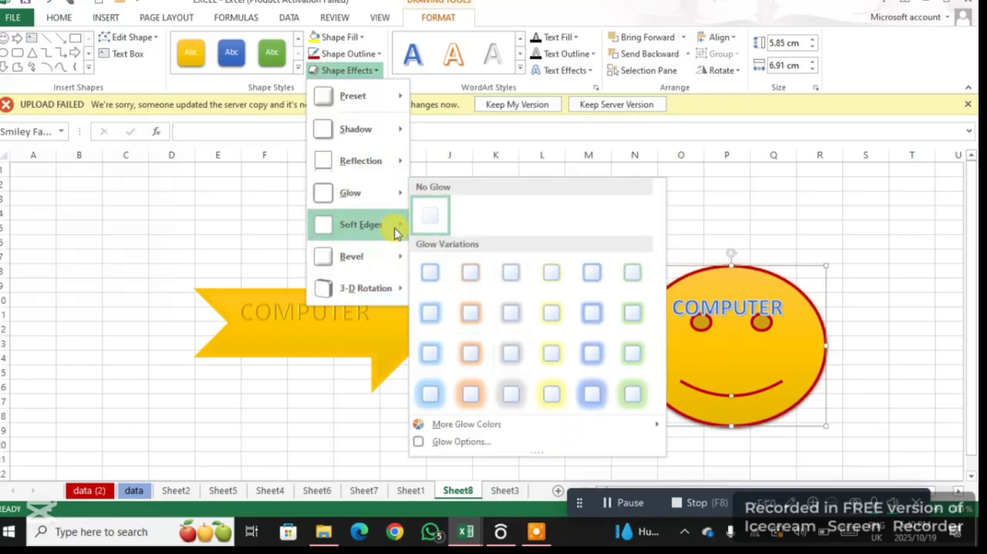
pyautogui.moveTo(396, 234)
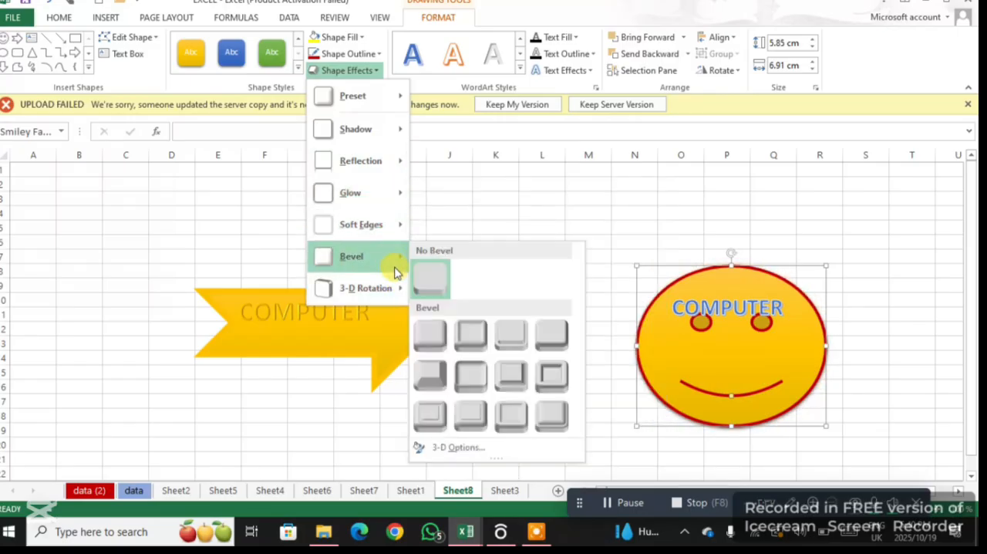
pyautogui.moveTo(402, 289)
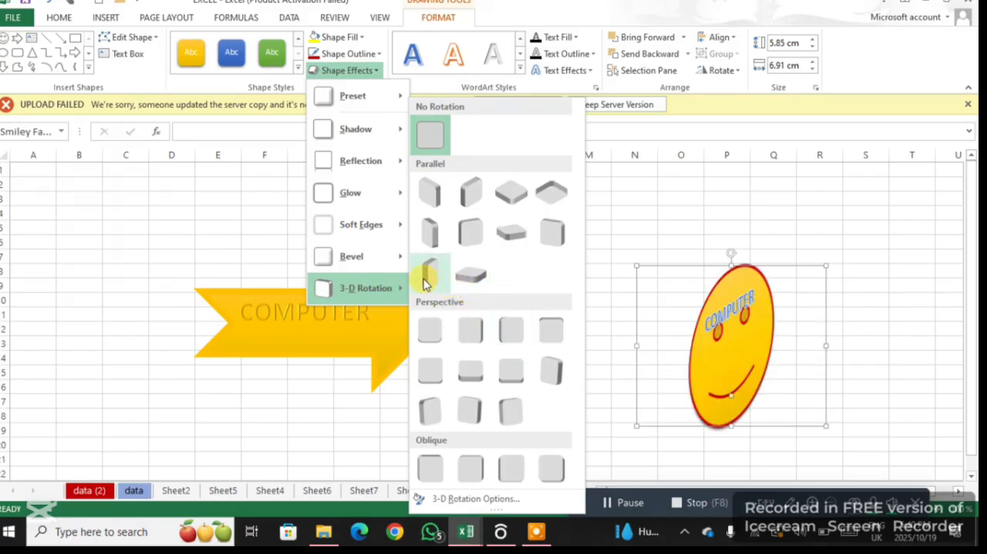
pyautogui.click(470, 235)
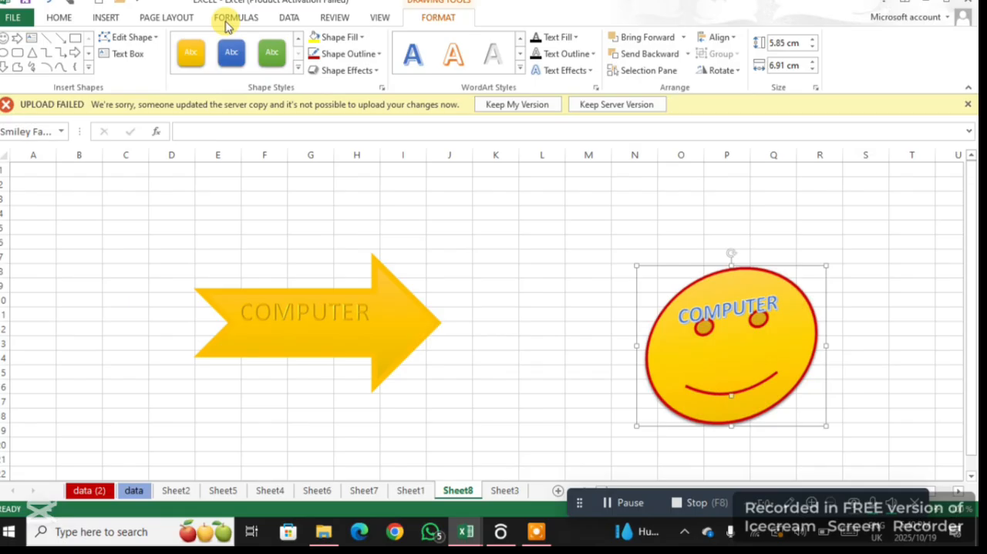
pyautogui.click(104, 21)
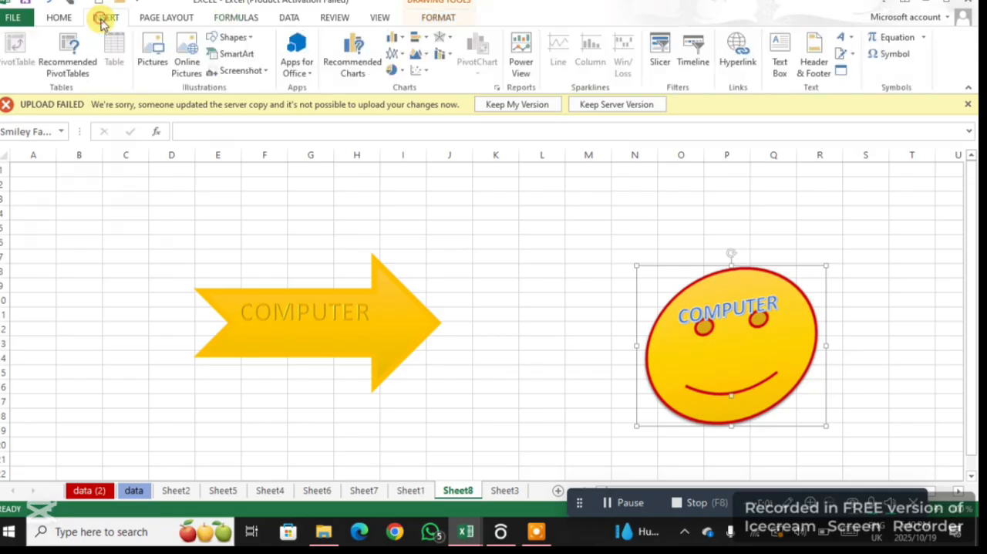
pyautogui.click(231, 37)
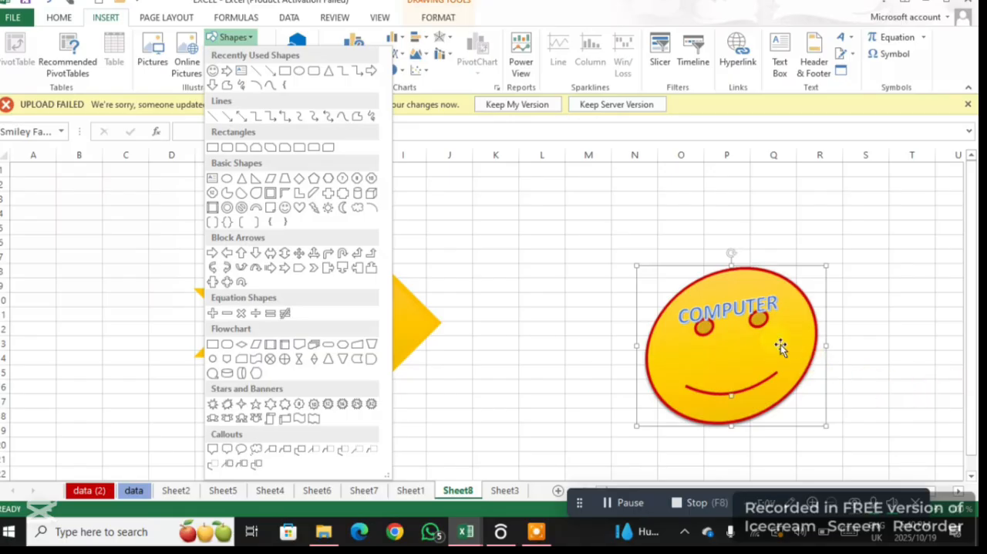
pyautogui.click(83, 312)
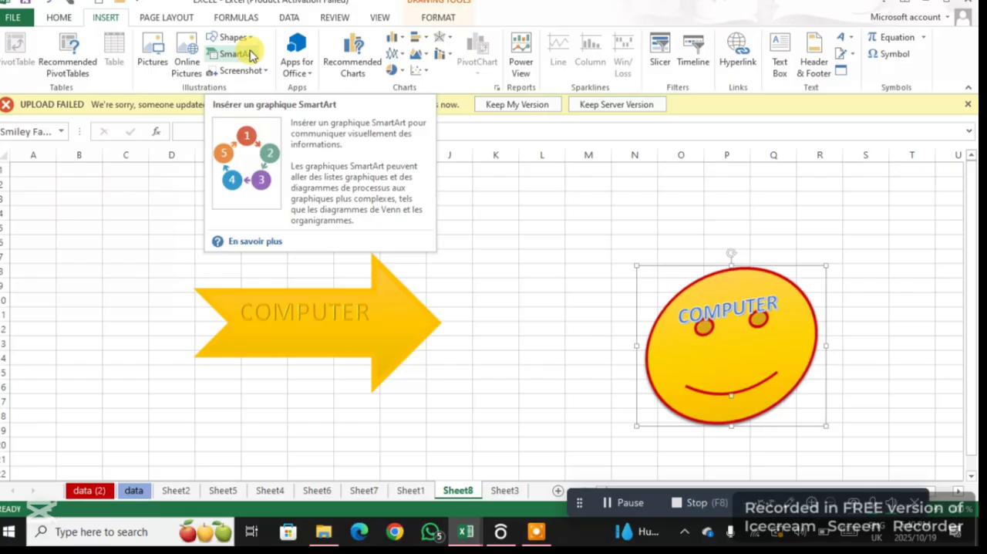
# Insert an Organization Chart SmartArt graphic from the Hierarchy category after browsing the List, Cycle and Relationship layouts
pyautogui.click(234, 54)
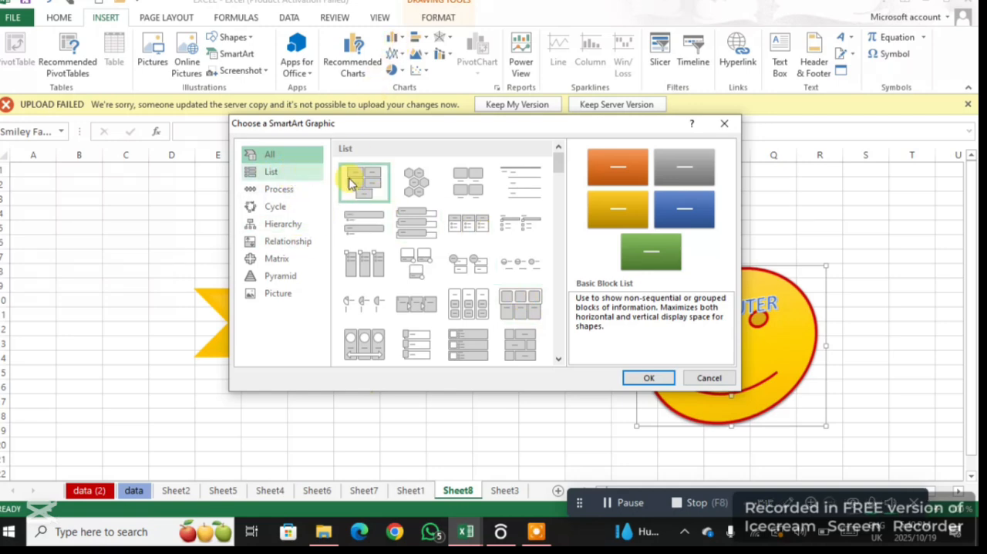
pyautogui.click(279, 173)
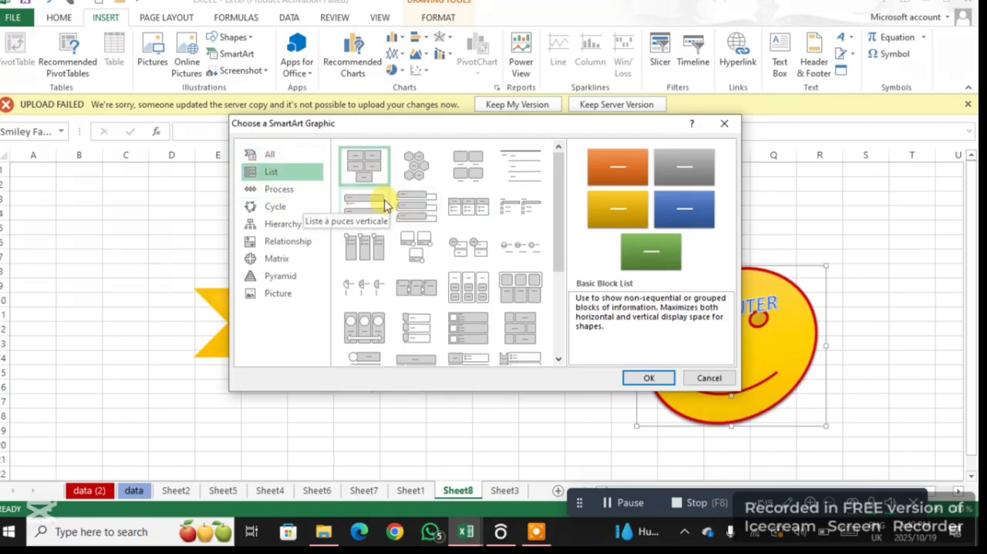
pyautogui.click(292, 205)
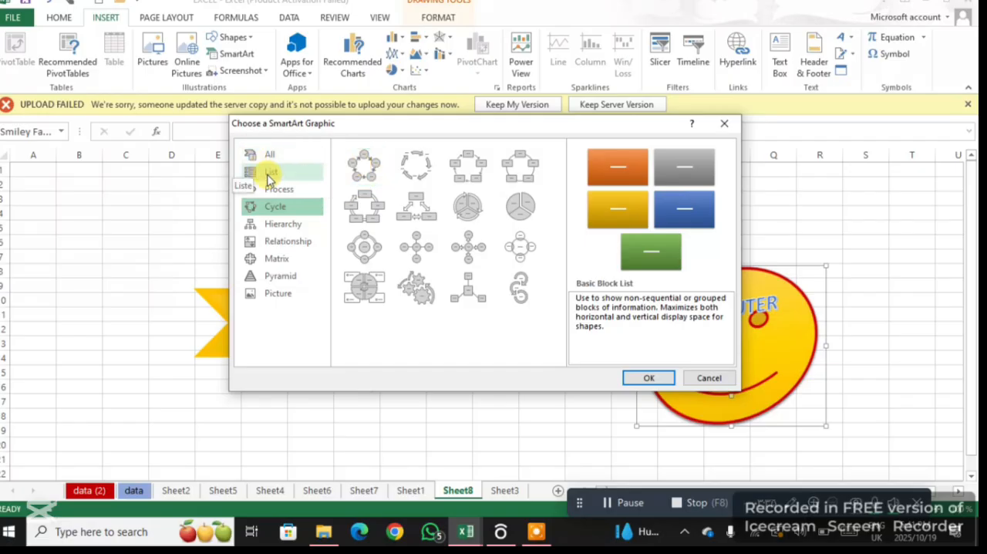
pyautogui.click(296, 229)
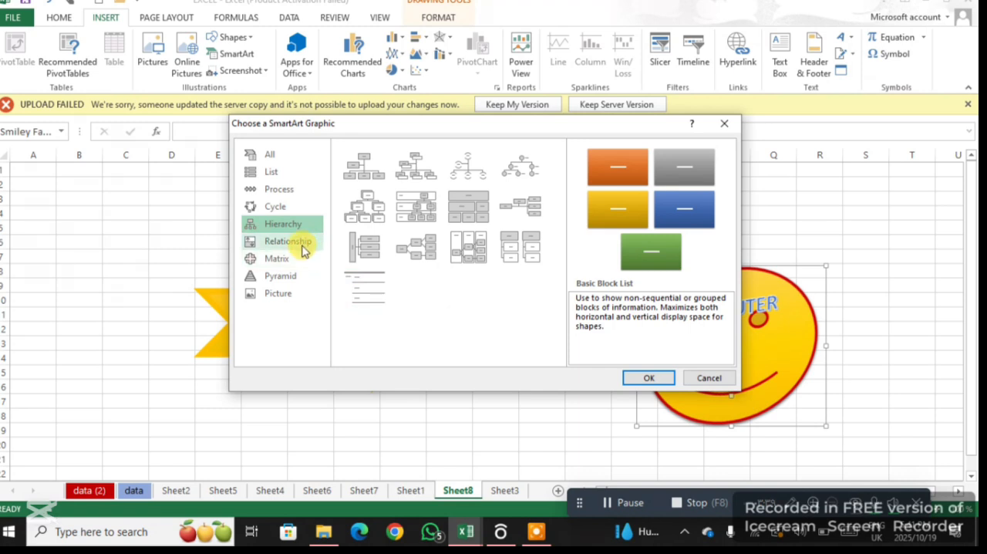
pyautogui.click(301, 242)
pyautogui.click(284, 225)
pyautogui.click(281, 206)
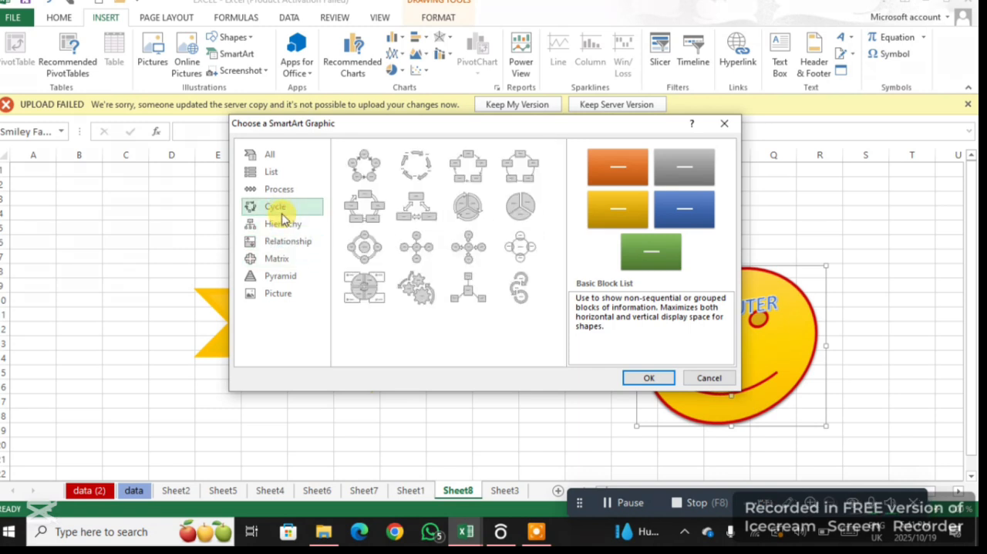
pyautogui.click(286, 224)
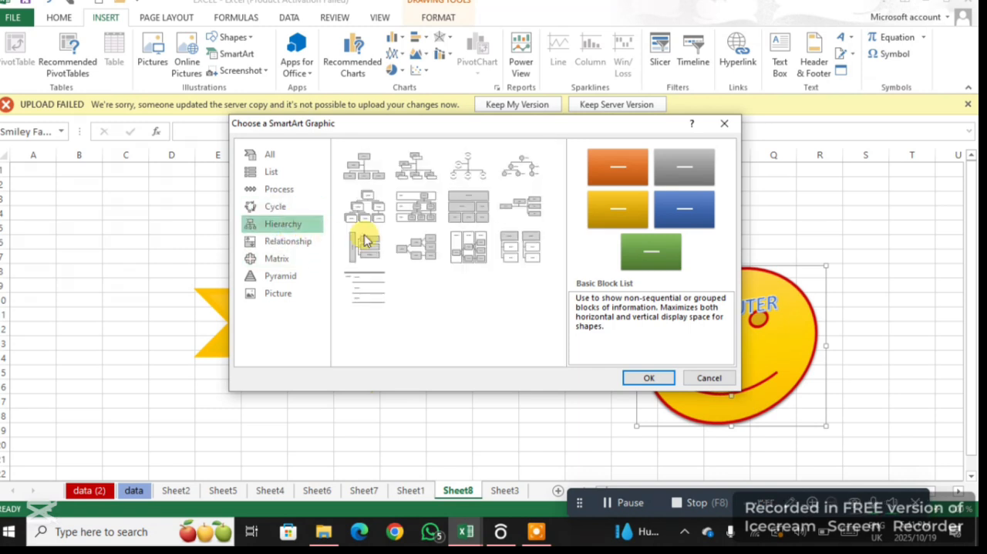
pyautogui.click(370, 176)
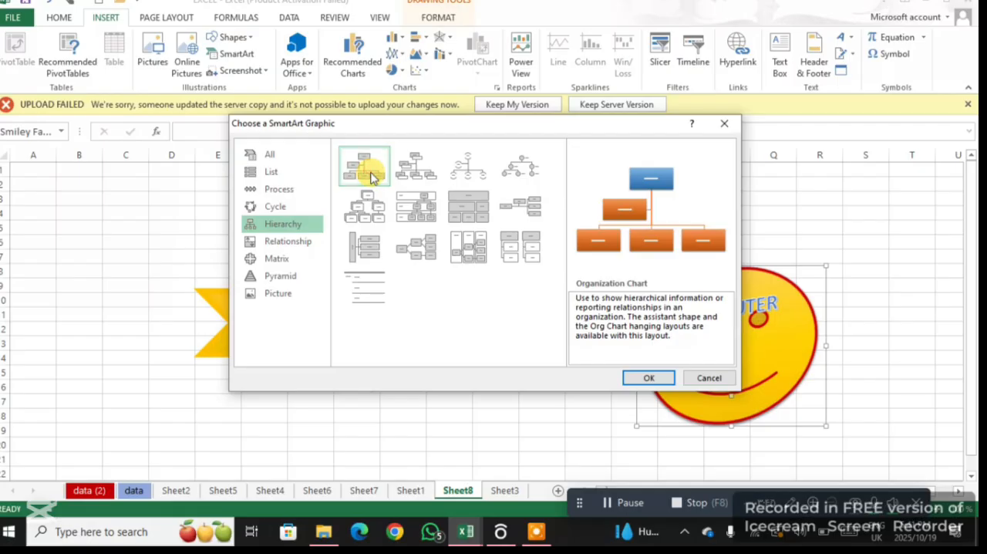
pyautogui.click(648, 379)
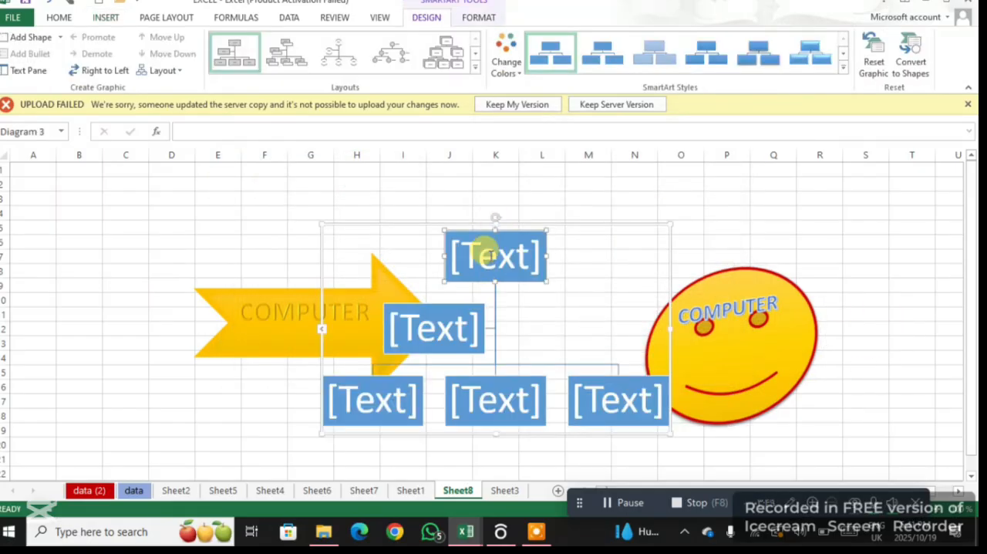
# Label the organization chart's top box COMPUTR and the assistant box below it CPU
pyautogui.click(488, 258)
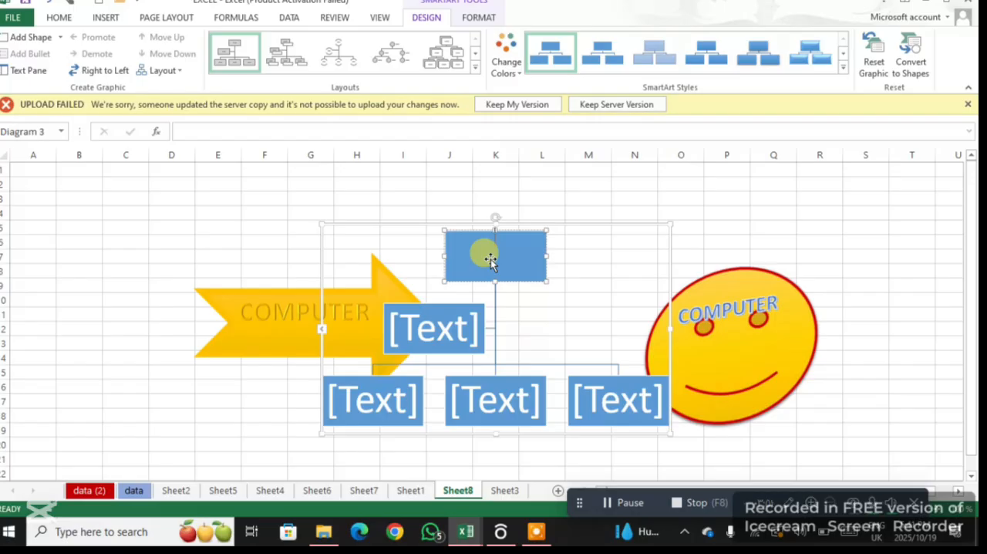
pyautogui.write('COMP')
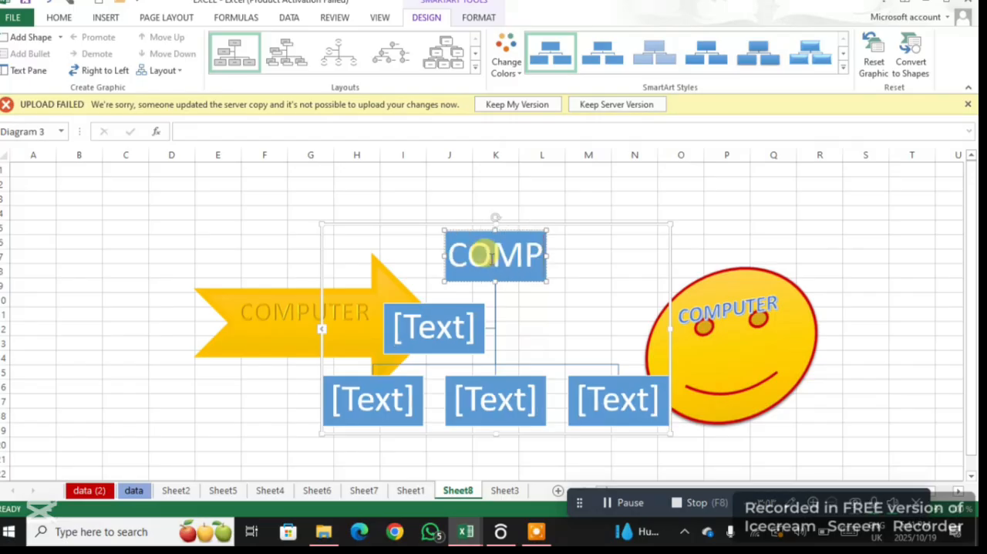
pyautogui.write('UTR')
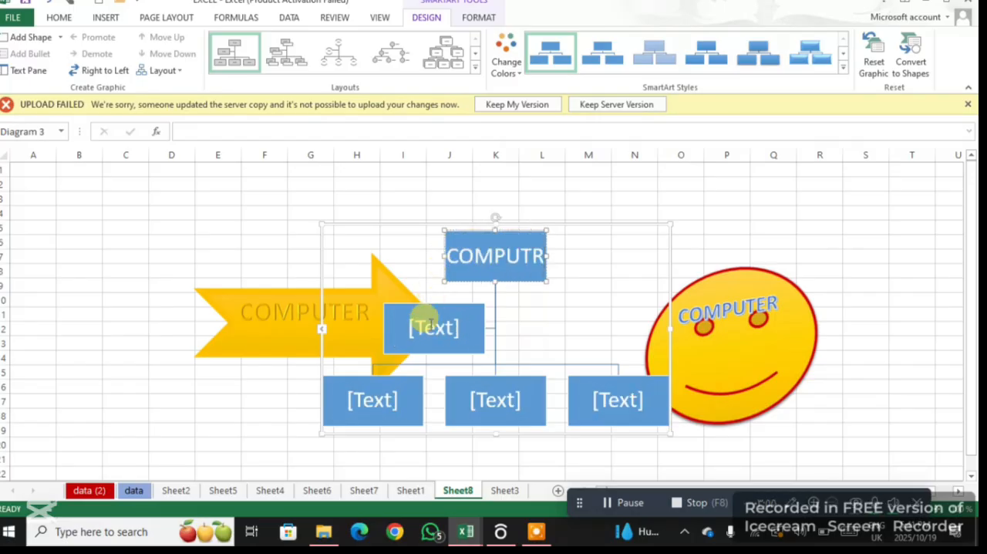
pyautogui.click(437, 333)
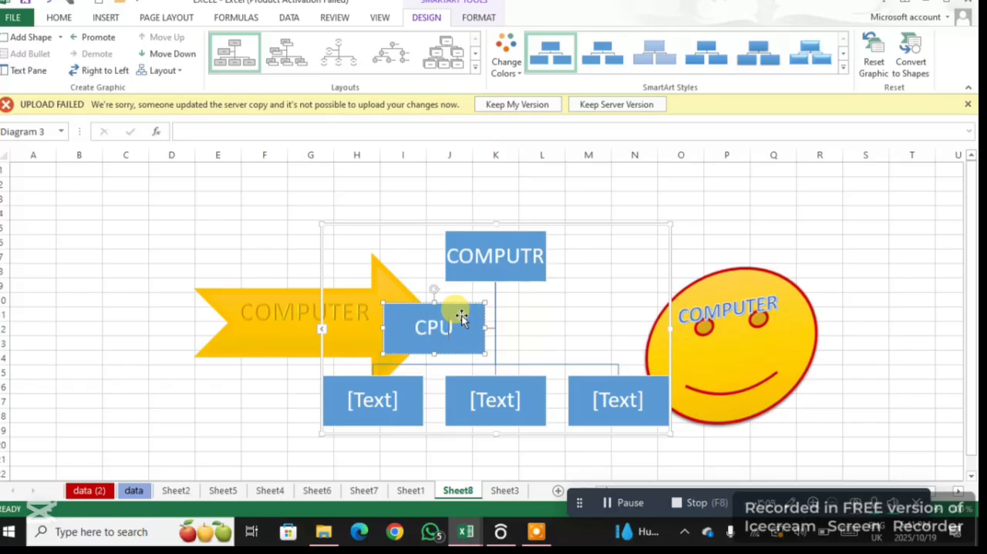
# Label the three bottom-row boxes of the organization chart KEYBOARD, MOUSE and PRINTEER from left to right
pyautogui.click(397, 393)
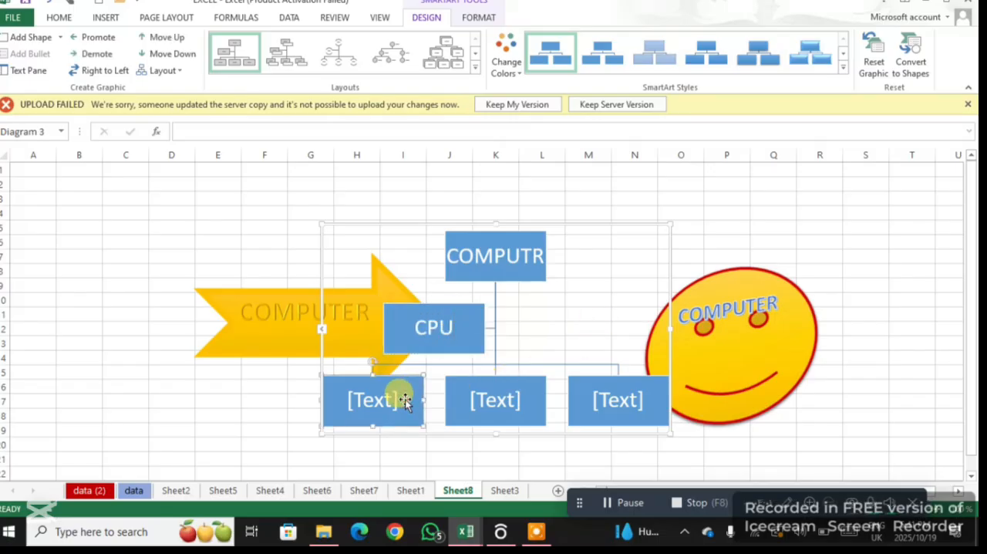
pyautogui.write('KEY')
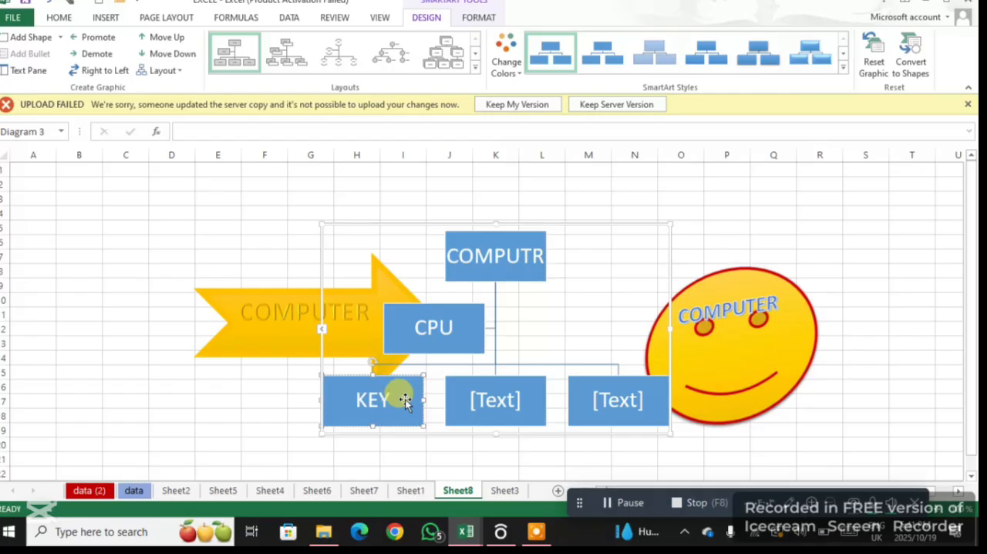
pyautogui.write('BOARD')
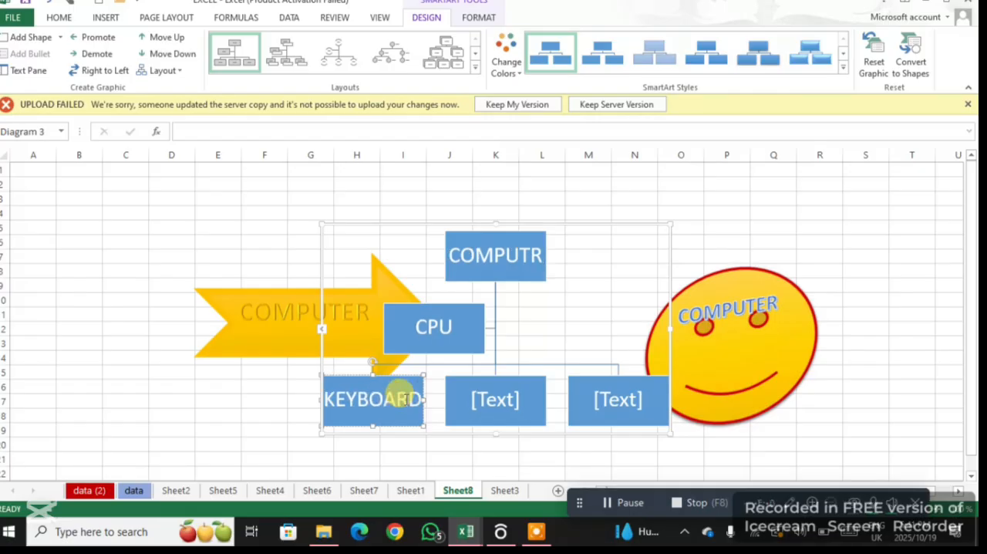
pyautogui.click(506, 403)
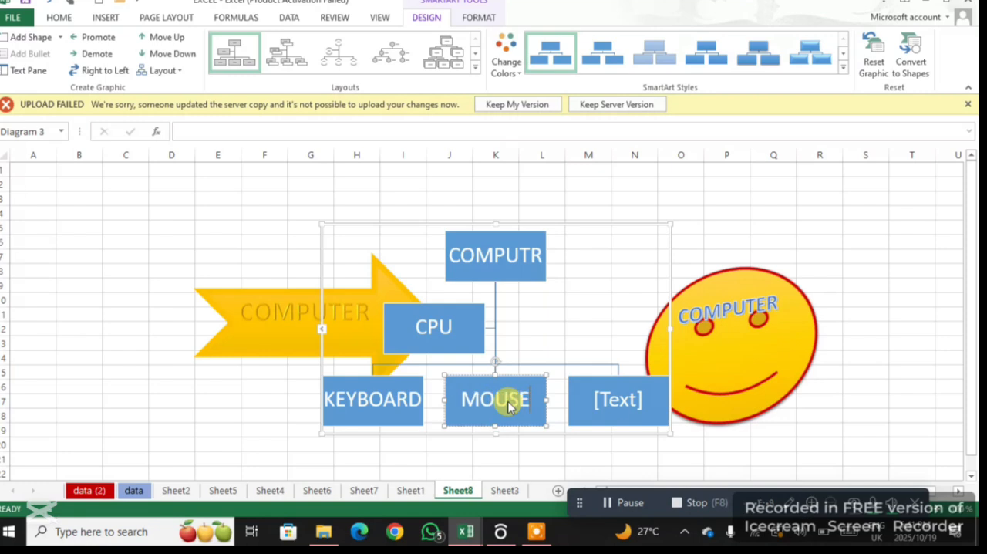
pyautogui.click(591, 395)
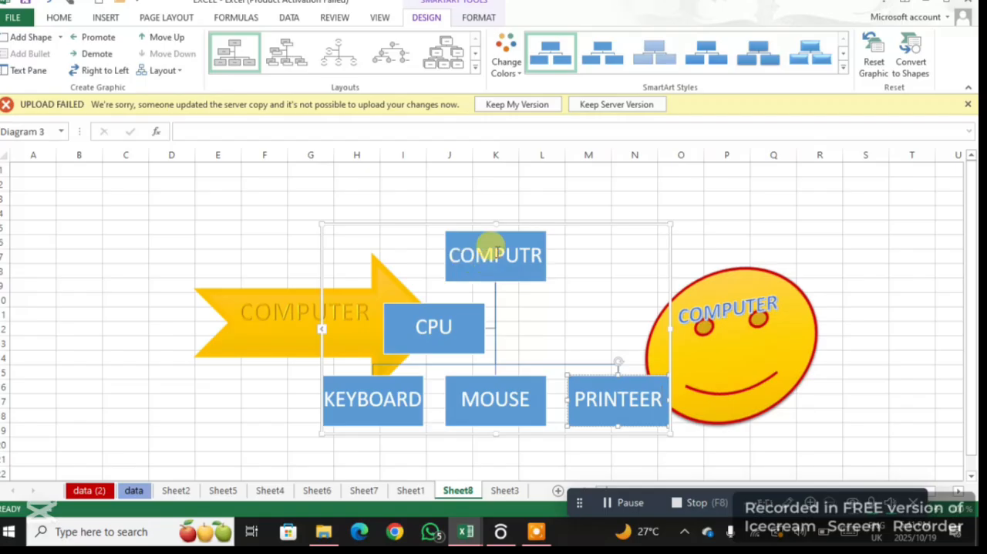
# Recolor the chart with the first Colorful variation and change it to the horizontal hierarchy layout in the third row, first column
pyautogui.click(518, 74)
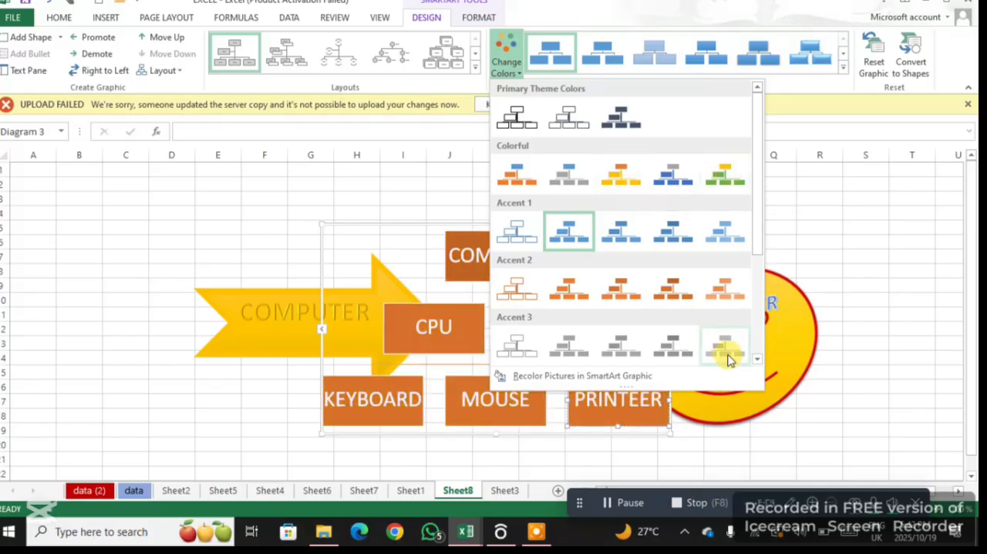
pyautogui.click(517, 178)
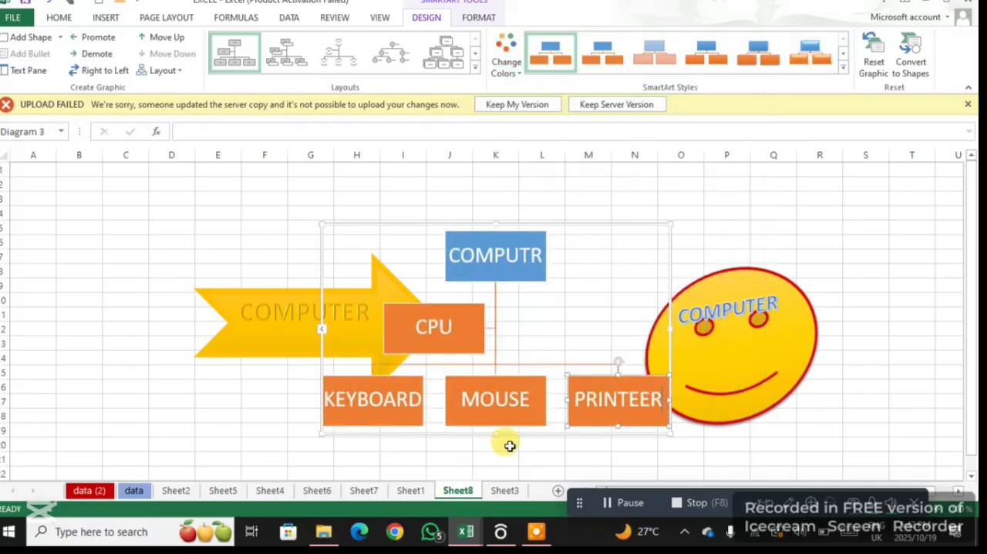
pyautogui.click(475, 71)
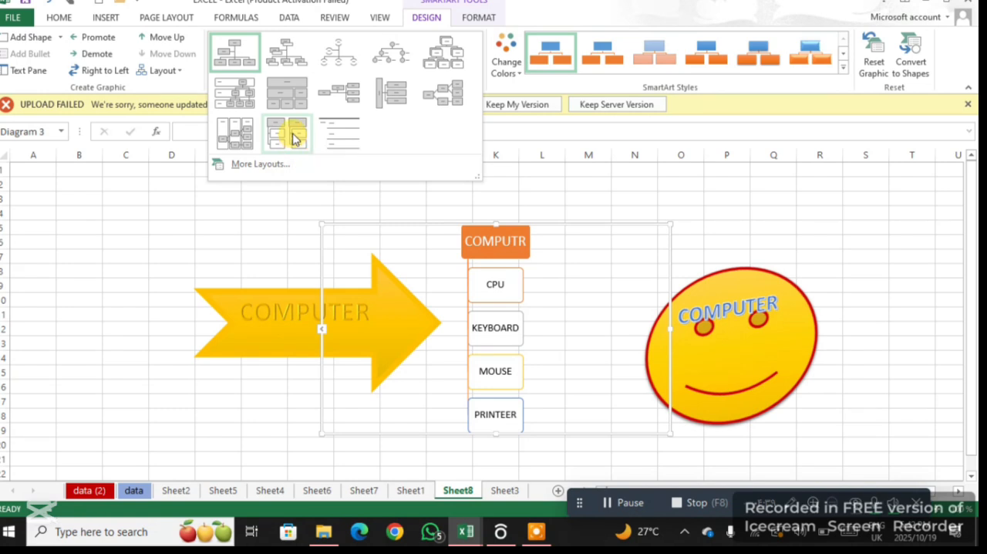
pyautogui.click(231, 133)
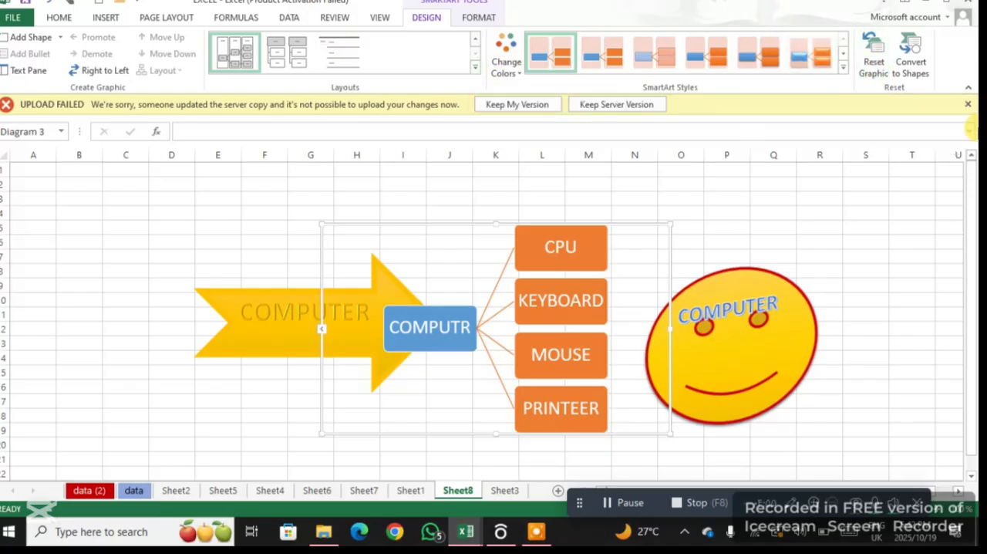
# Insert a Continuous Arrow Process SmartArt graphic from the Process category after browsing the Cycle, Relationship and Hierarchy layouts
pyautogui.click(108, 18)
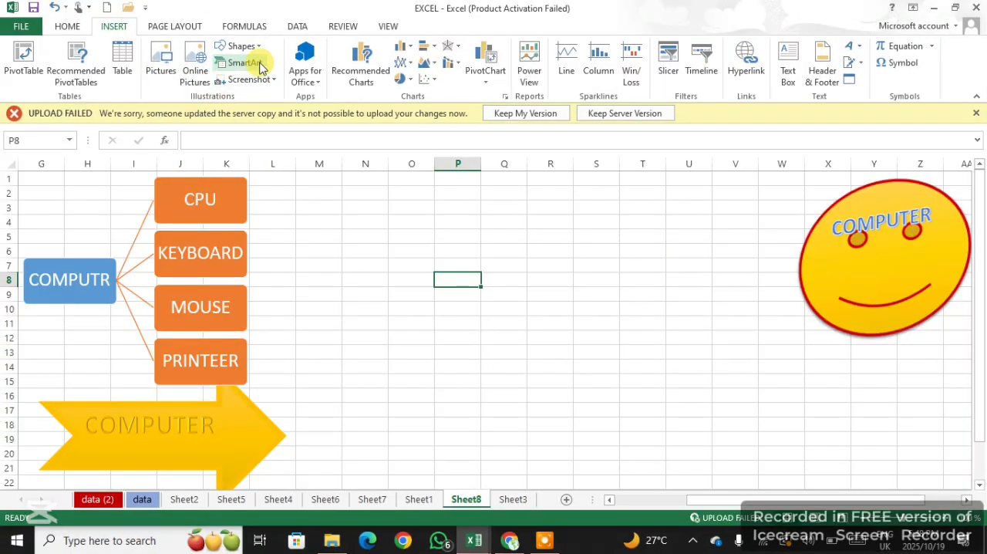
pyautogui.click(261, 65)
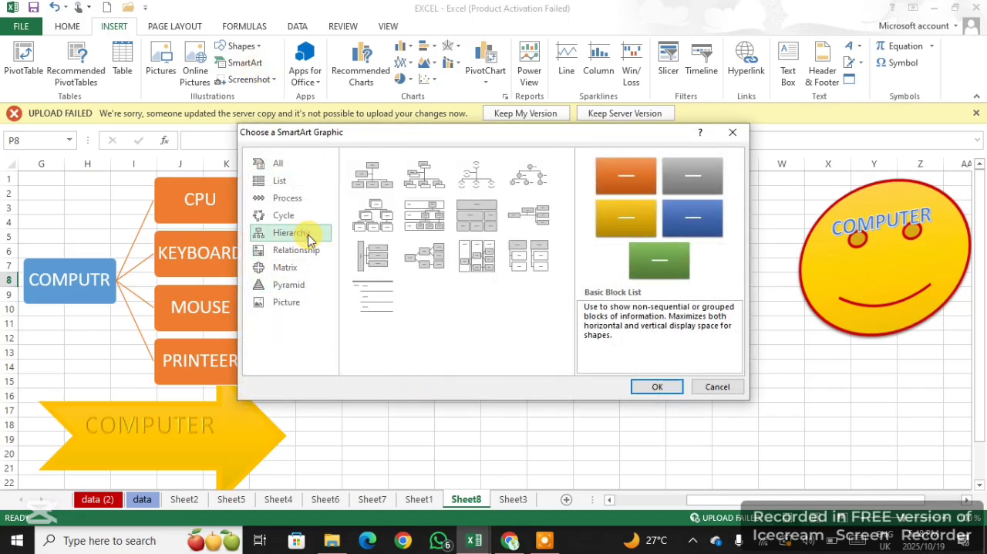
pyautogui.click(287, 198)
pyautogui.click(287, 215)
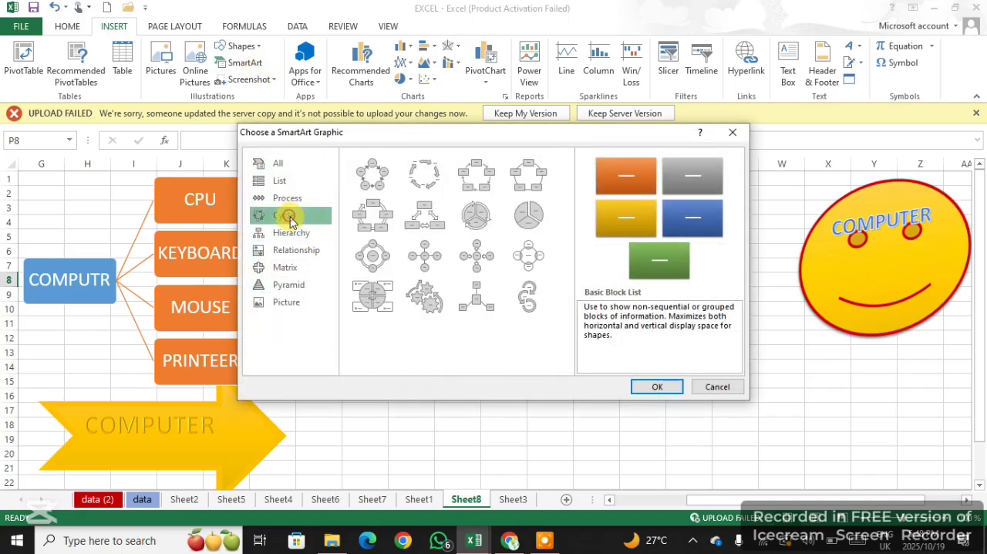
pyautogui.click(305, 250)
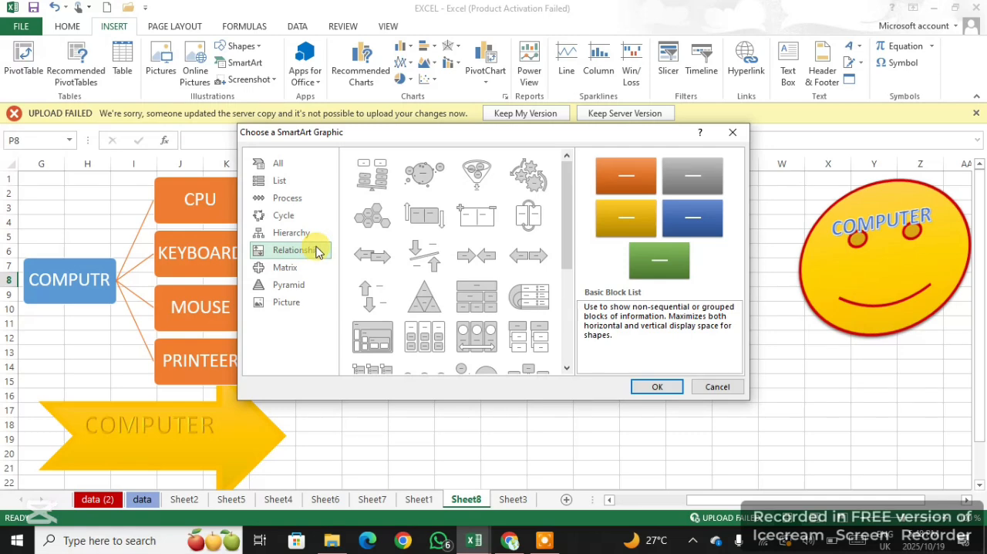
pyautogui.scroll(-5, 503, 224)
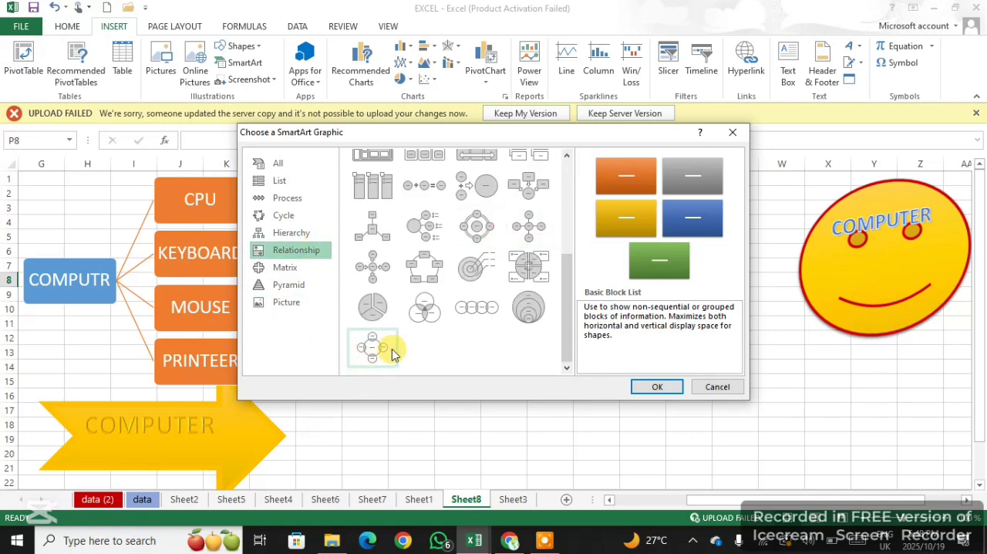
pyautogui.scroll(3, 390, 347)
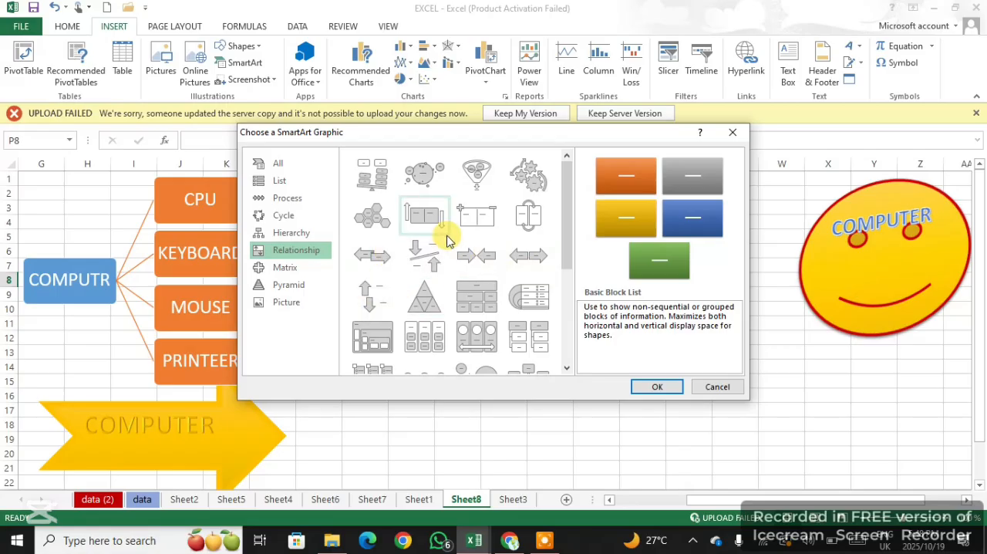
pyautogui.click(287, 233)
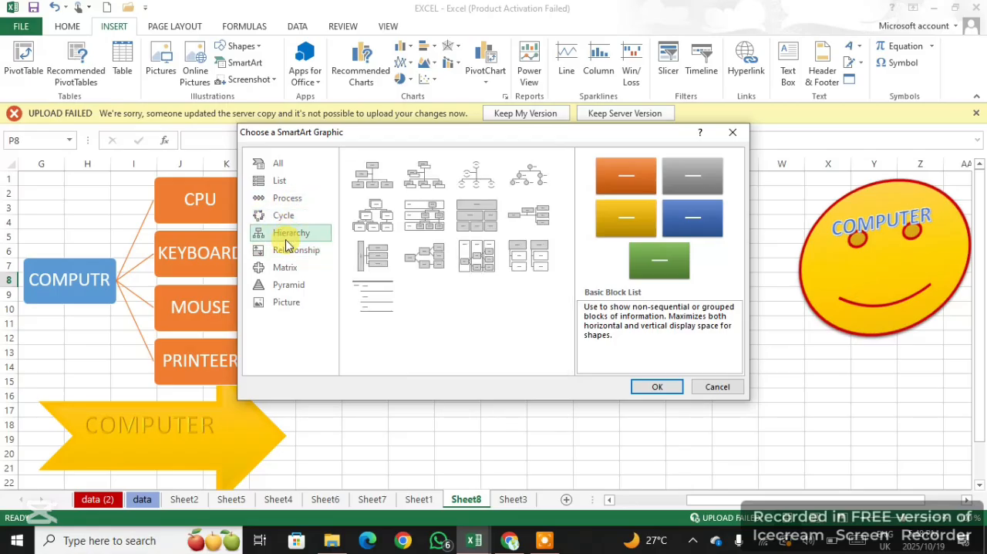
pyautogui.click(287, 198)
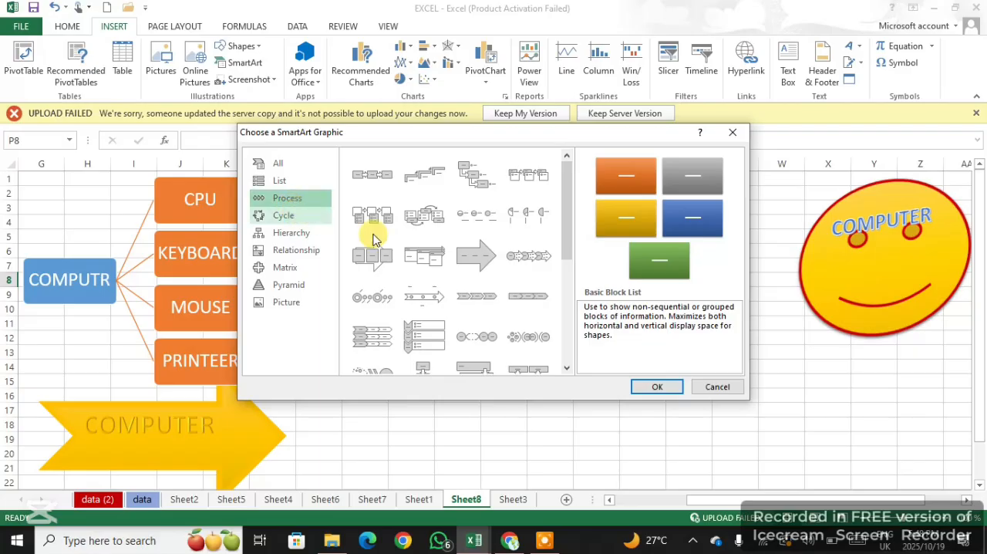
pyautogui.click(484, 268)
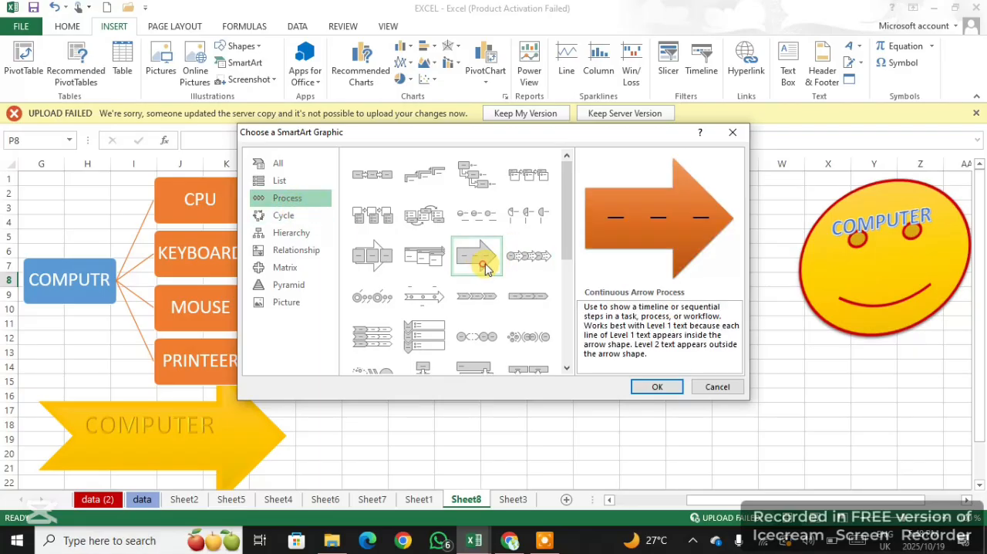
pyautogui.click(656, 386)
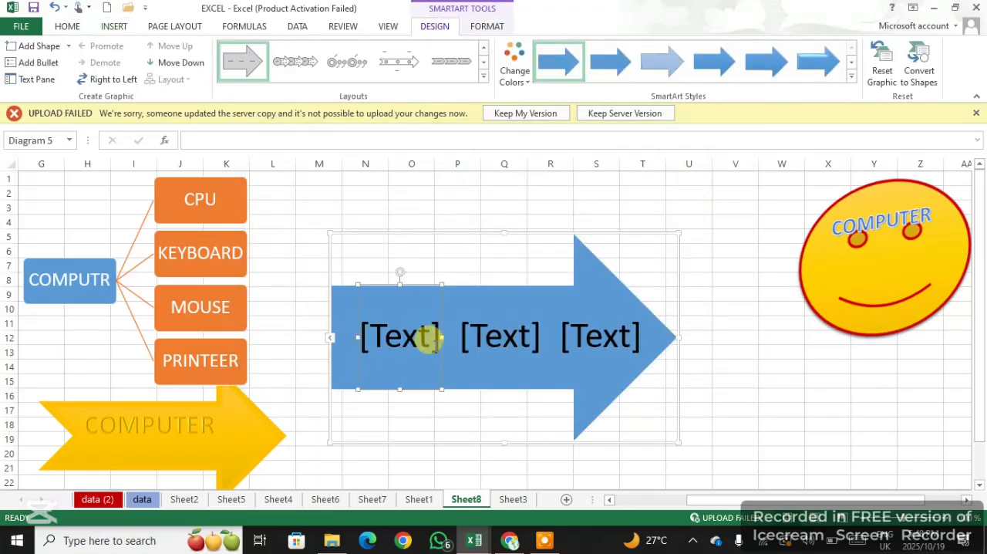
# Label the three text placeholders of the arrow graphic WHAT IS, MS and EXCEL in reading order
pyautogui.write('W')
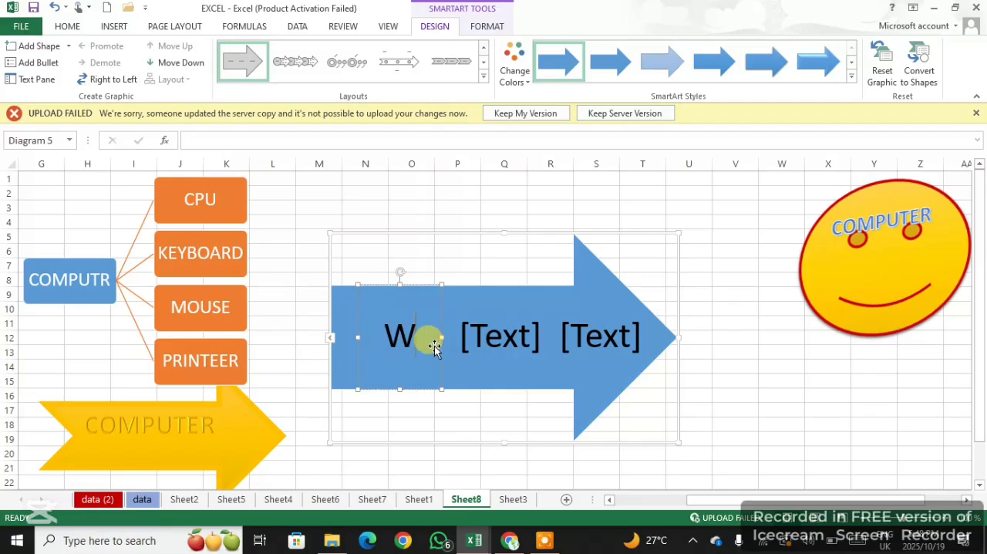
pyautogui.write('HAT')
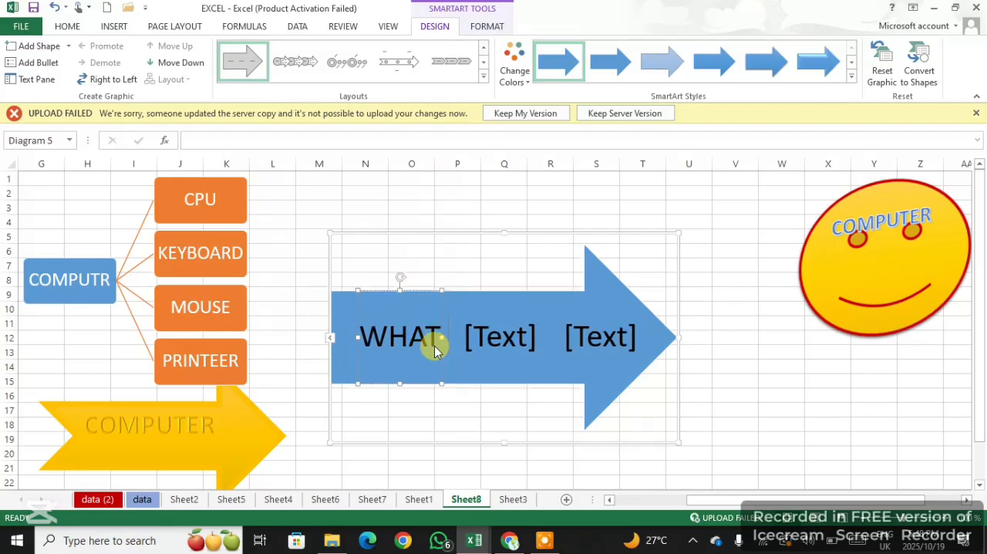
pyautogui.write(' IS')
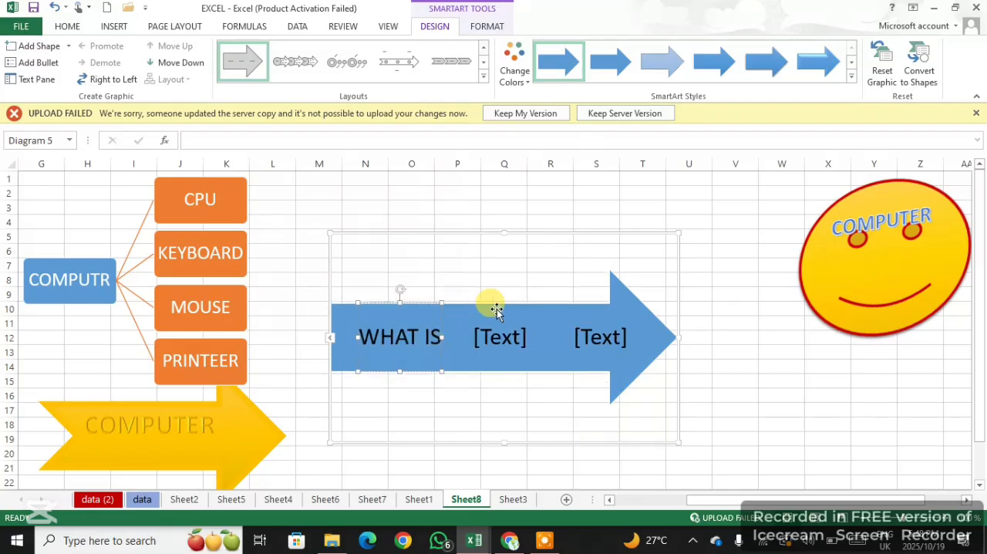
pyautogui.click(498, 344)
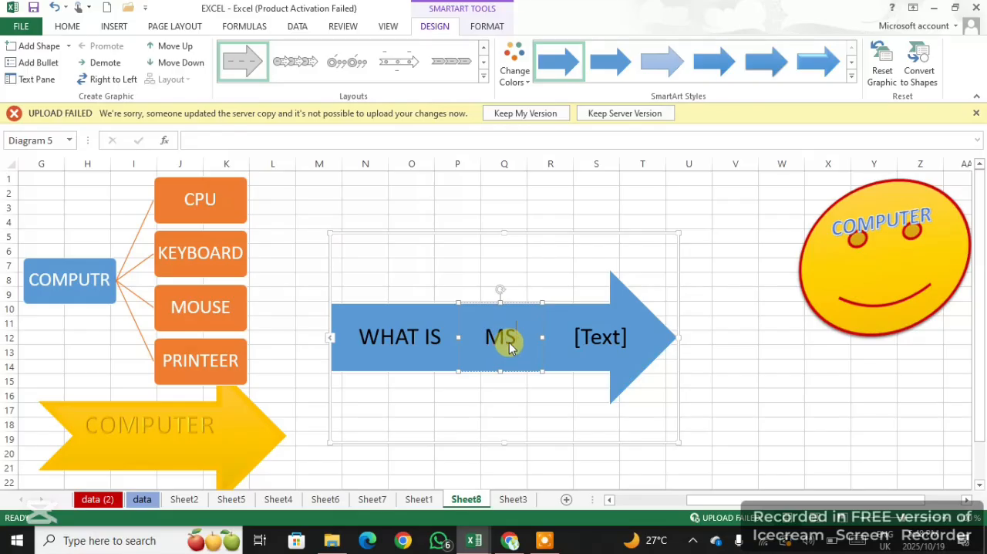
pyautogui.click(596, 336)
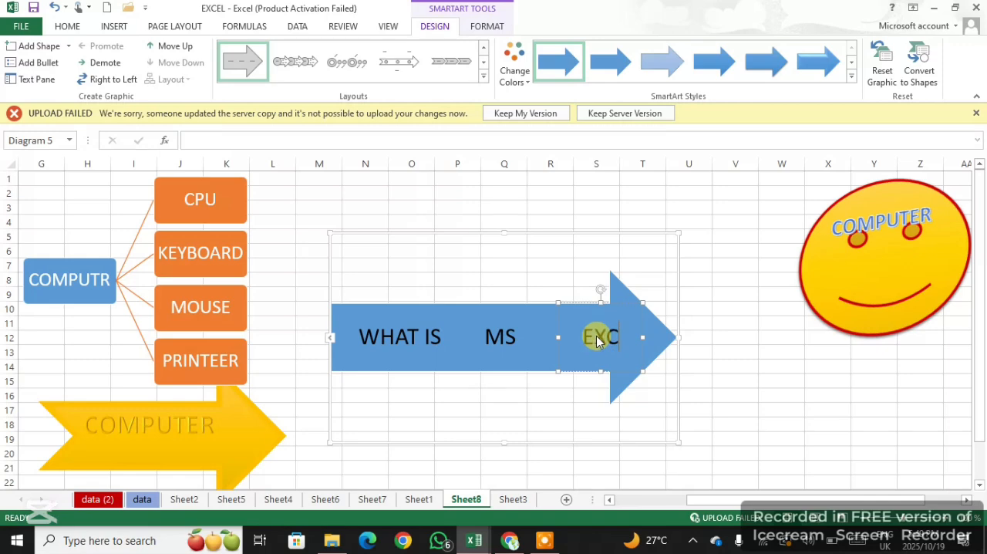
pyautogui.write('EXCEL')
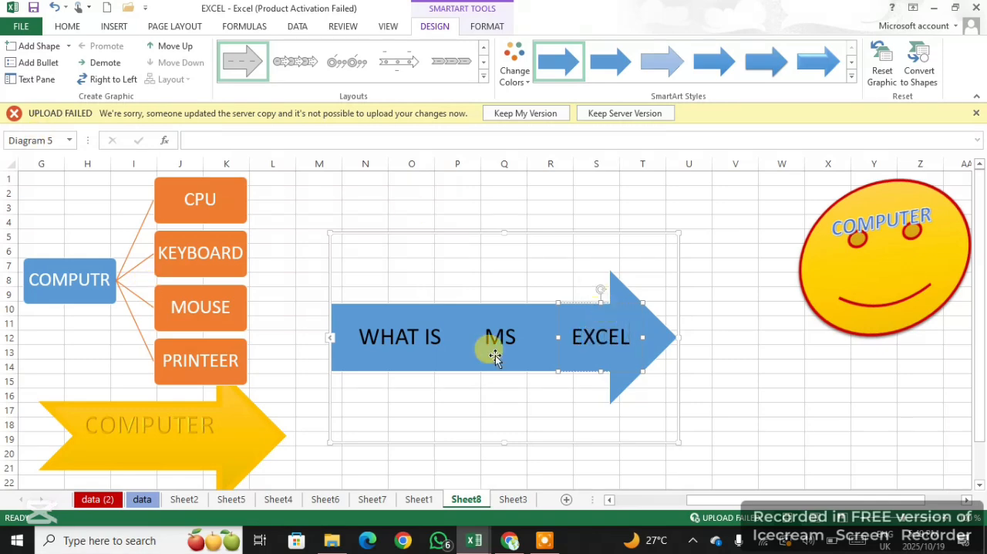
pyautogui.click(564, 319)
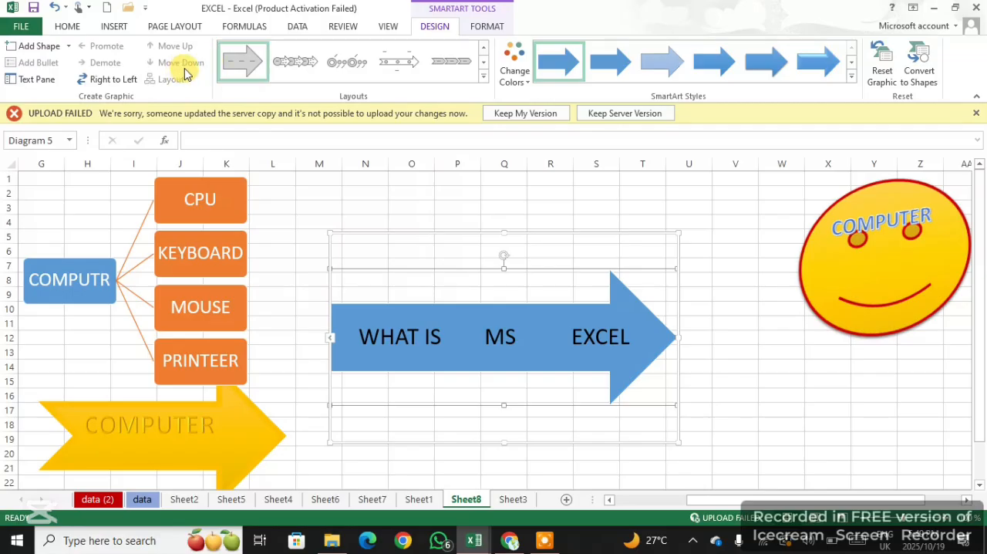
pyautogui.click(455, 440)
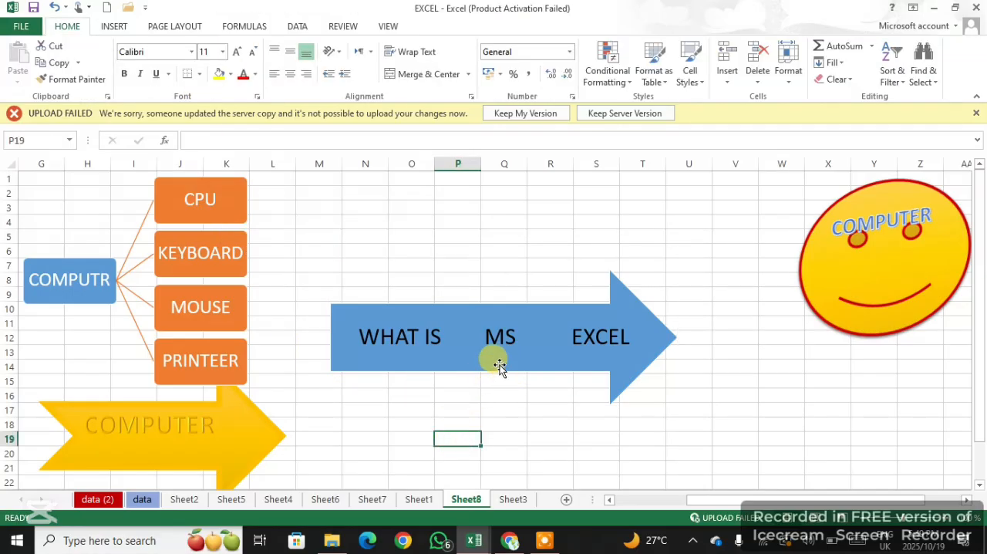
# Move the WHAT IS MS EXCEL arrow graphic next to the hierarchy chart so its tail touches the MOUSE and PRINTEER boxes
pyautogui.click(492, 324)
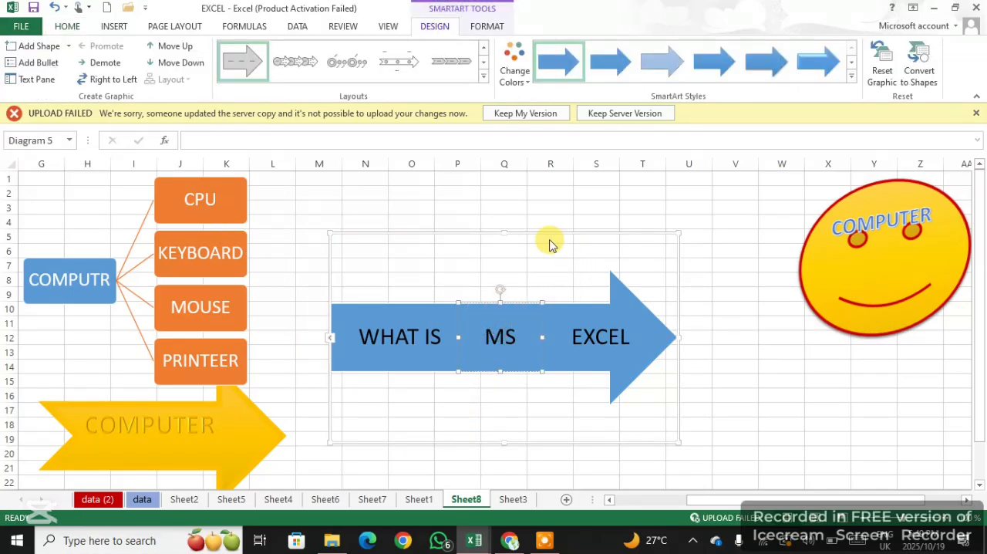
pyautogui.click(527, 233)
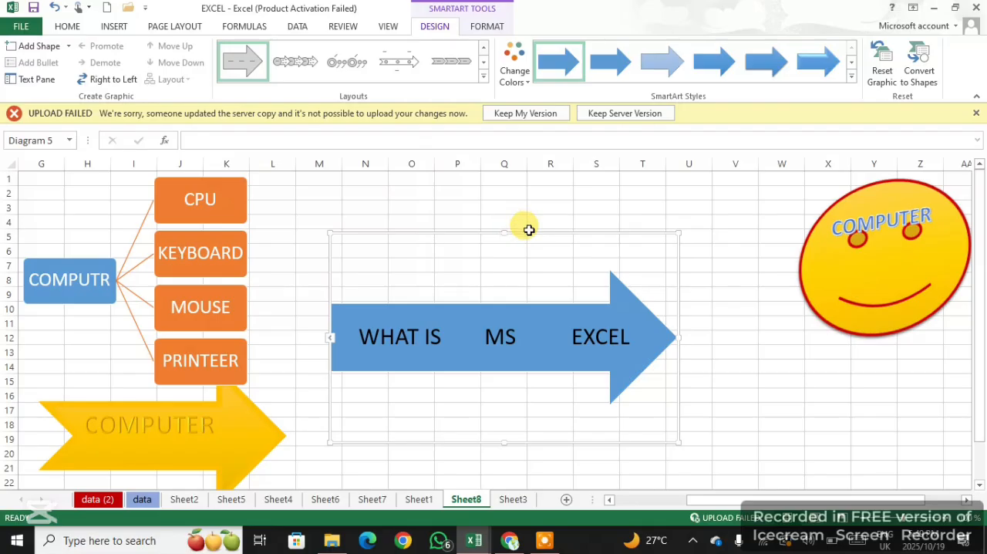
pyautogui.click(519, 235)
pyautogui.moveTo(513, 236); pyautogui.dragTo(432, 271)
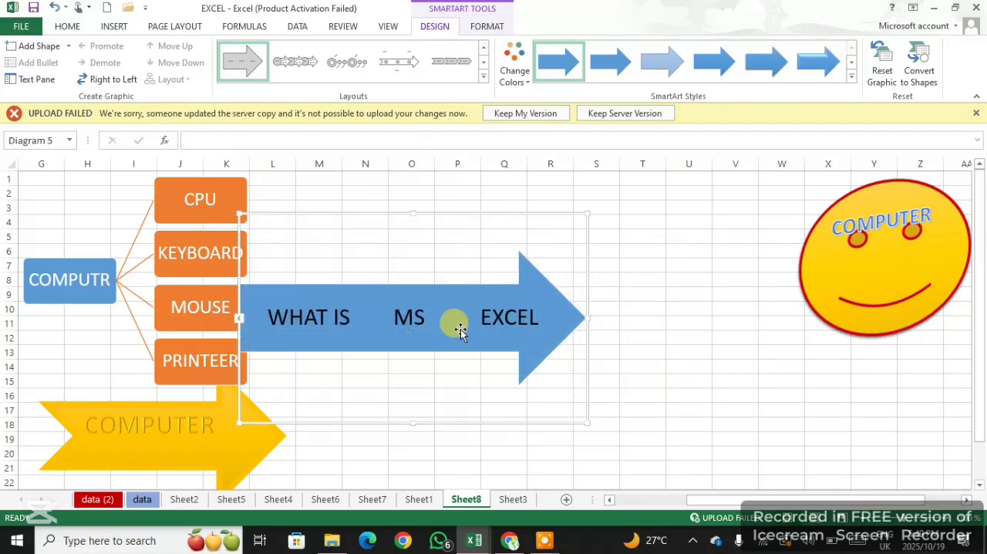
pyautogui.click(689, 351)
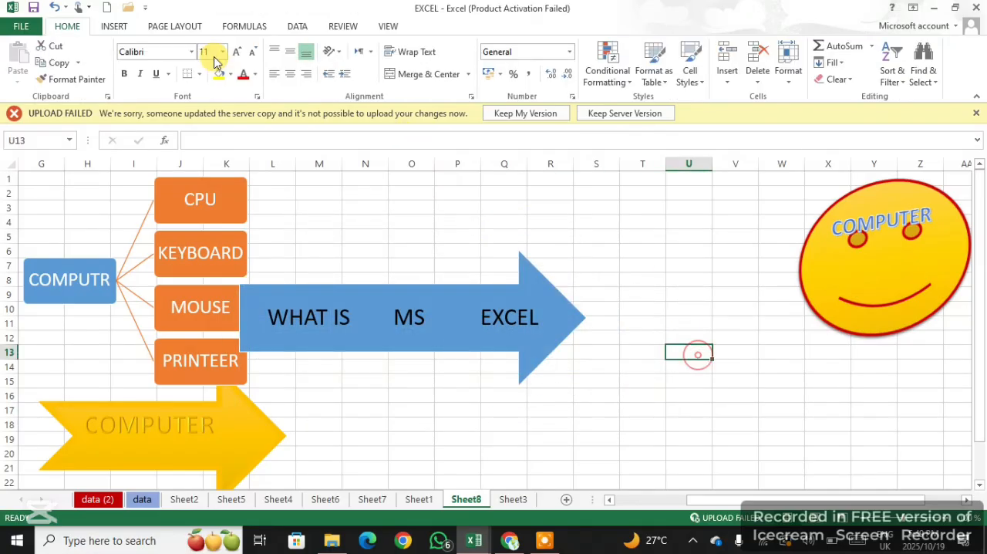
# Insert a screen clipping, about 15.6 by 3.9 cm, of the MS Excel definition paragraph in the Google search results
pyautogui.click(112, 26)
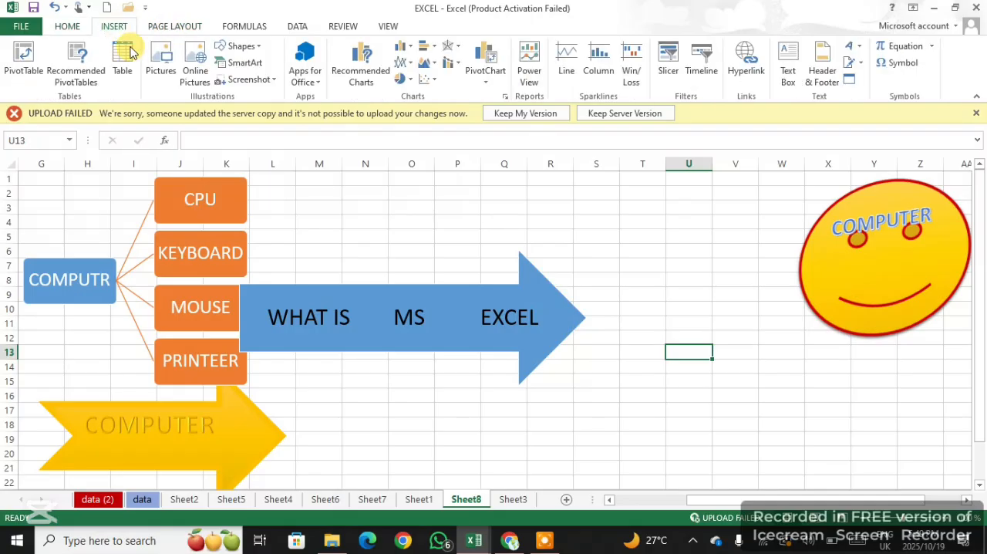
pyautogui.click(269, 79)
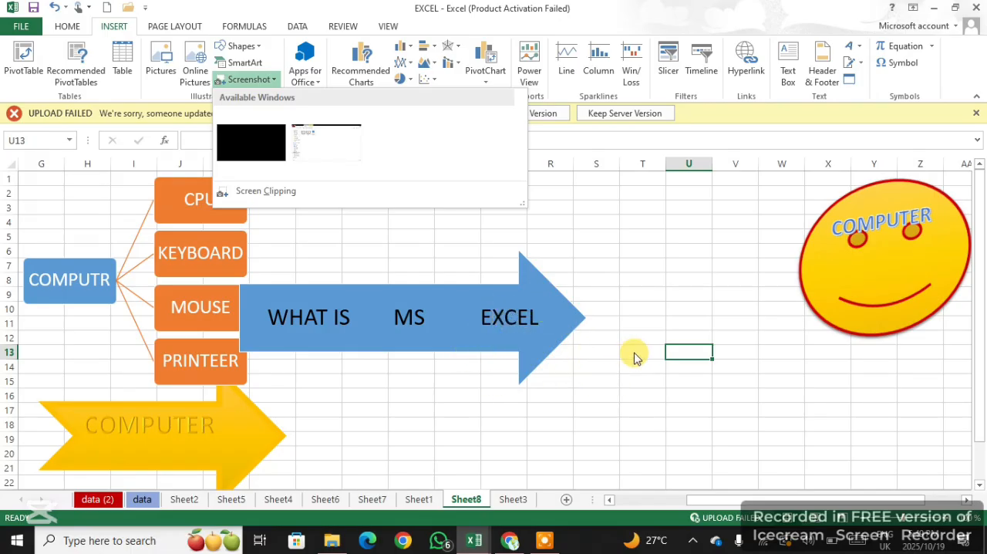
pyautogui.click(270, 192)
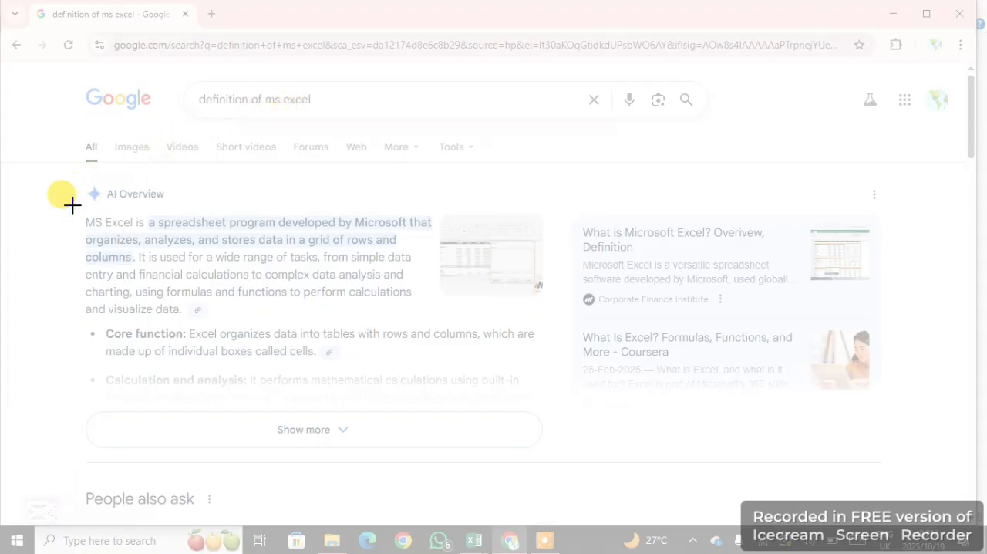
pyautogui.moveTo(82, 204); pyautogui.dragTo(511, 313)
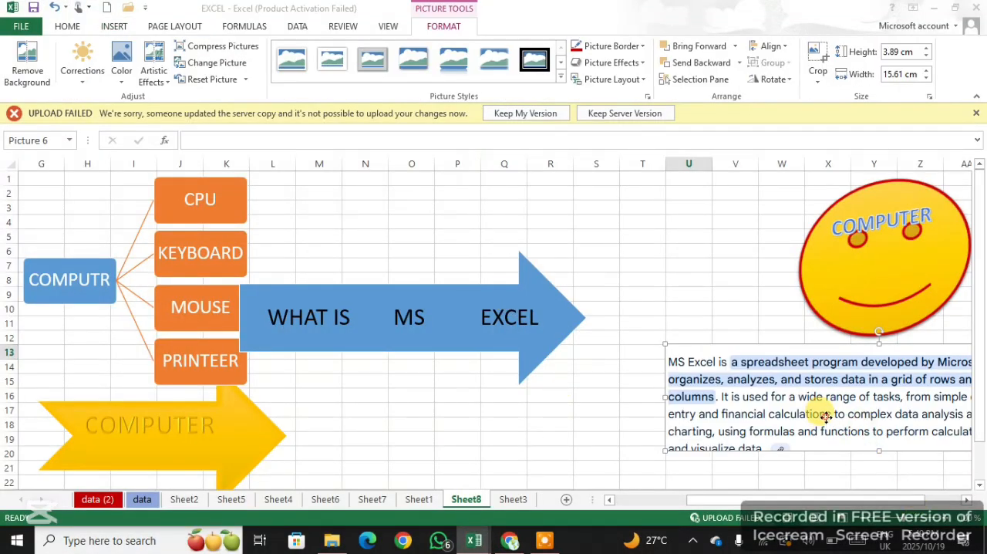
# Move the clipped definition picture just below the tip of the blue arrow and preview the available picture styles
pyautogui.moveTo(826, 417); pyautogui.dragTo(479, 420)
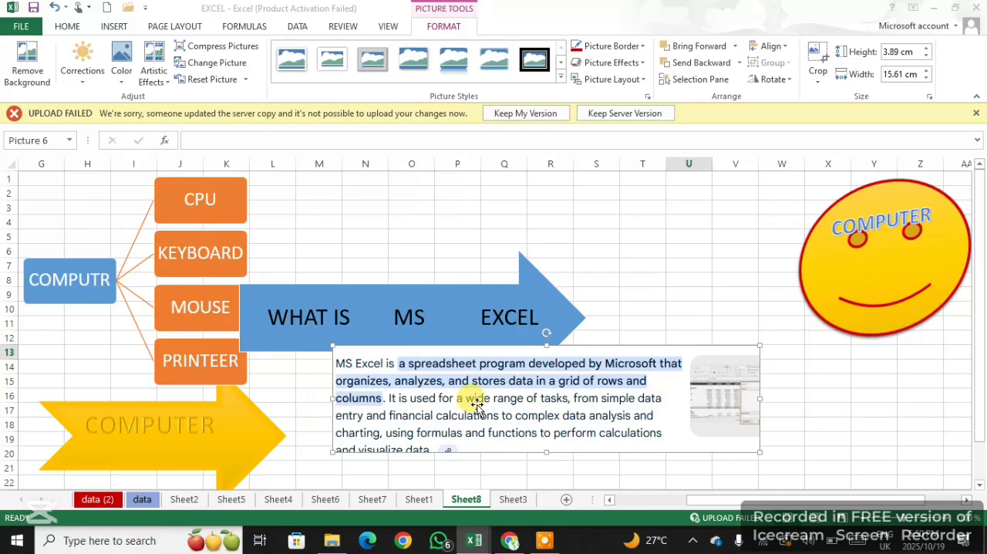
pyautogui.moveTo(511, 392); pyautogui.dragTo(599, 416)
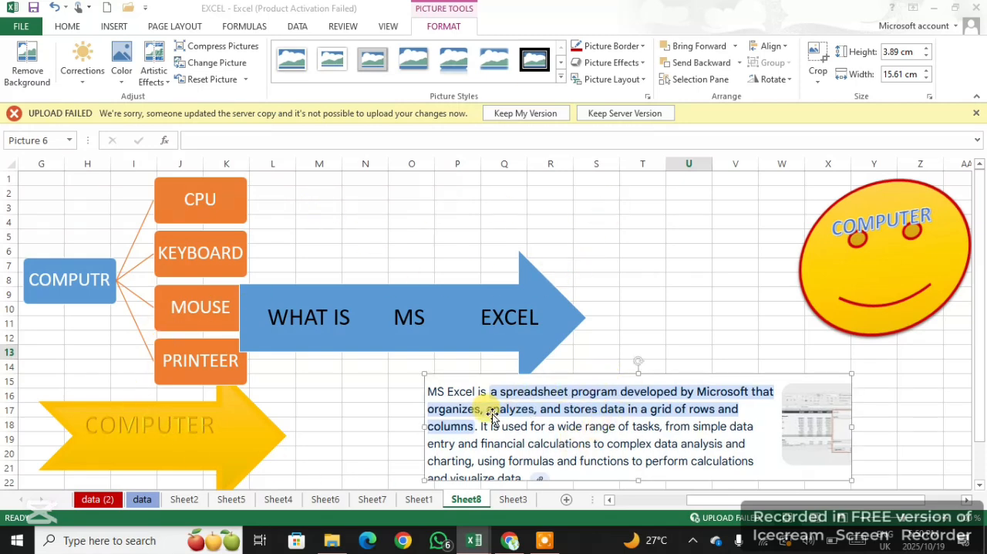
pyautogui.click(563, 77)
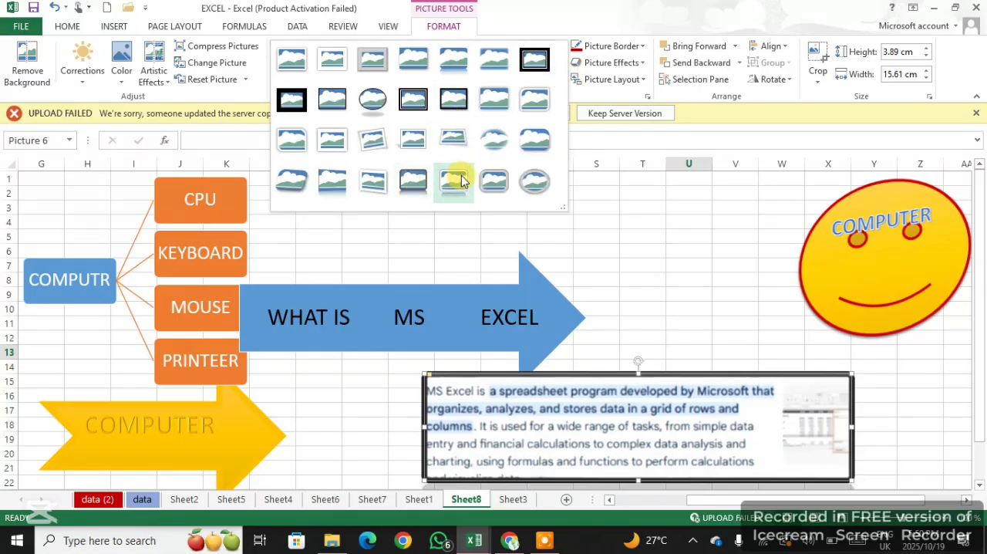
pyautogui.click(724, 184)
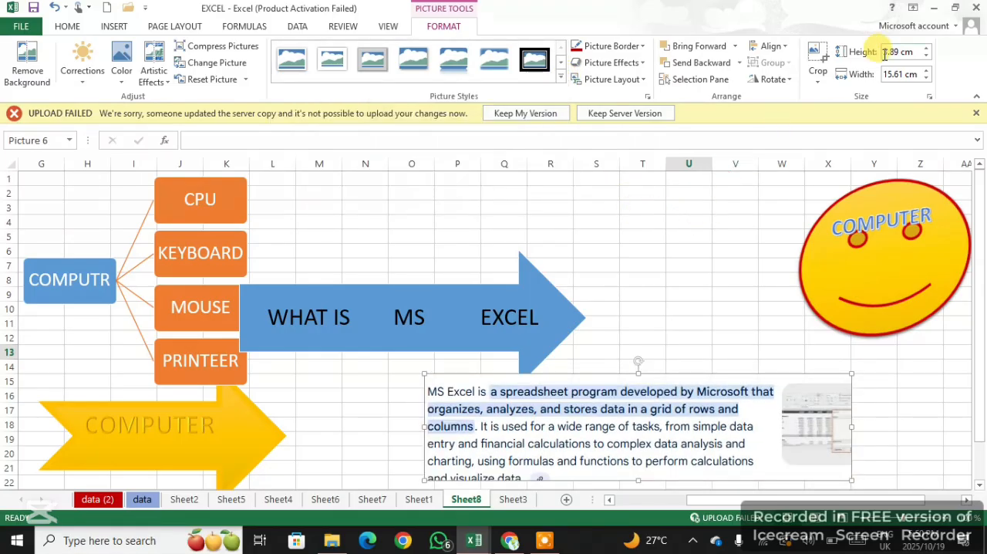
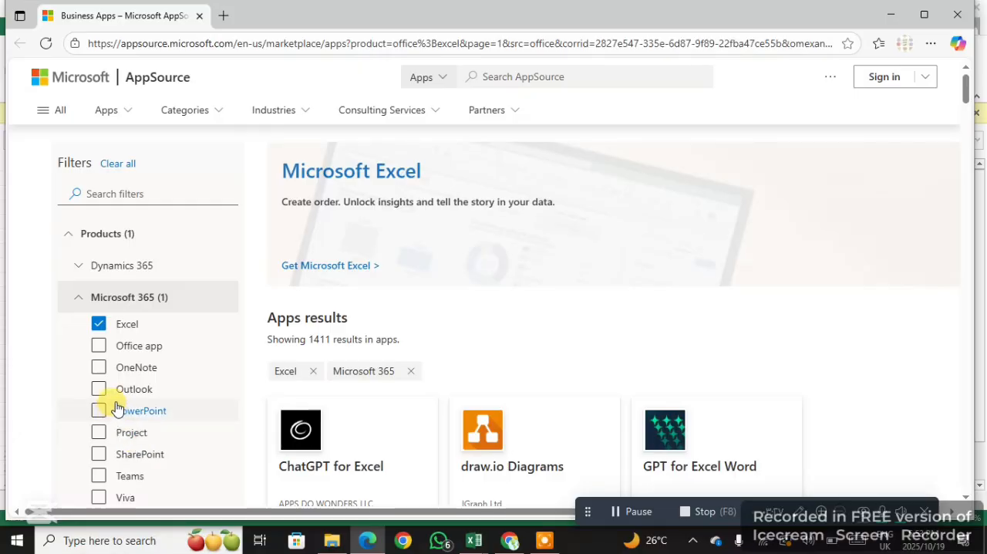
# Look through the Excel add-ins listed on AppSource and switch back to the EXCEL workbook
pyautogui.scroll(-2, 128, 397)
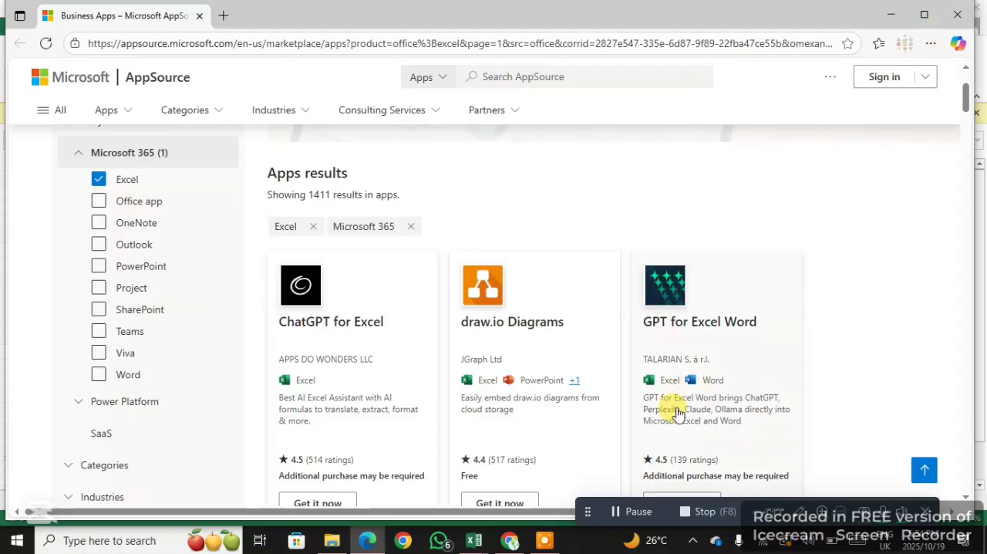
pyautogui.click(472, 543)
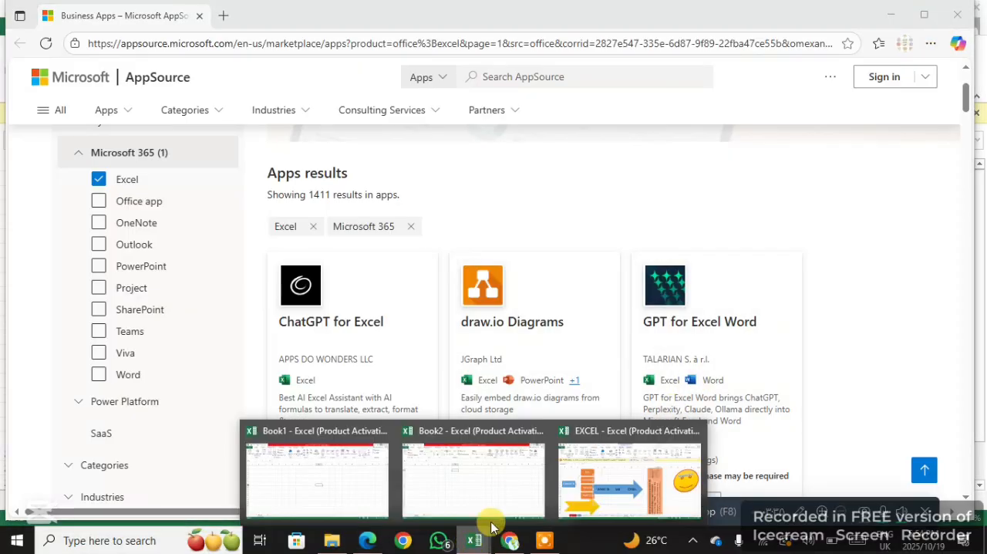
pyautogui.click(609, 482)
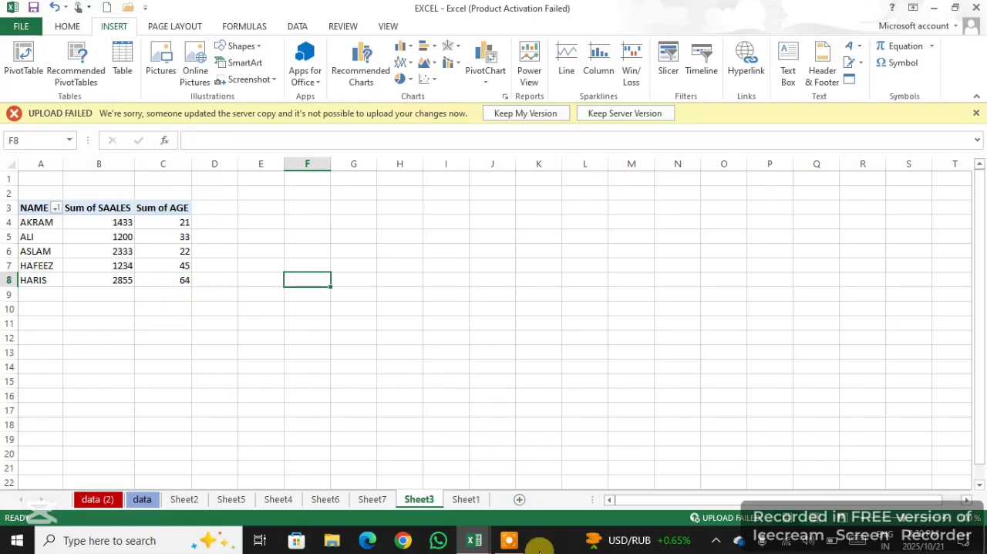
# Preview the line, pie and bar chart types for the PivotTable range A3:C8 on Sheet3 and insert a clustered column chart
pyautogui.moveTo(516, 545)
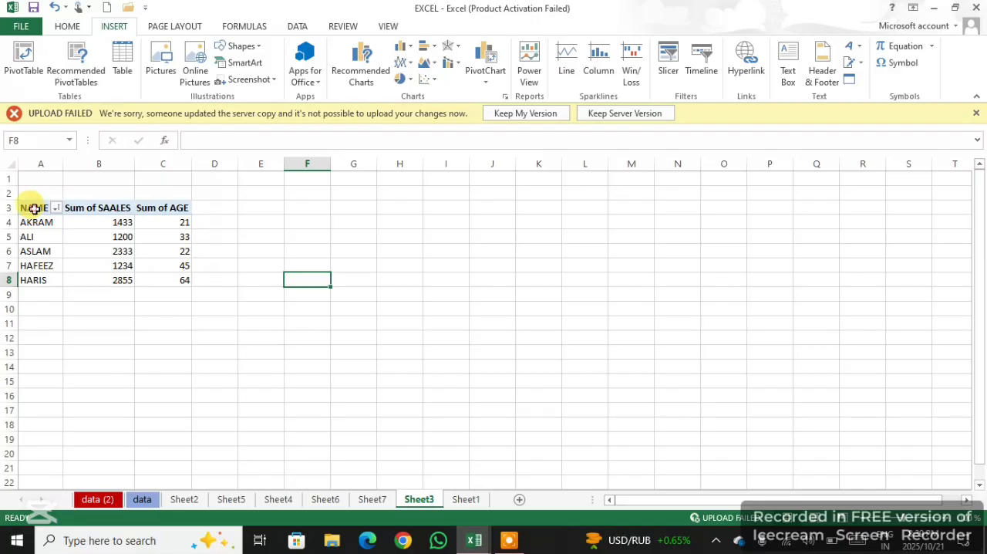
pyautogui.moveTo(34, 208); pyautogui.dragTo(153, 287)
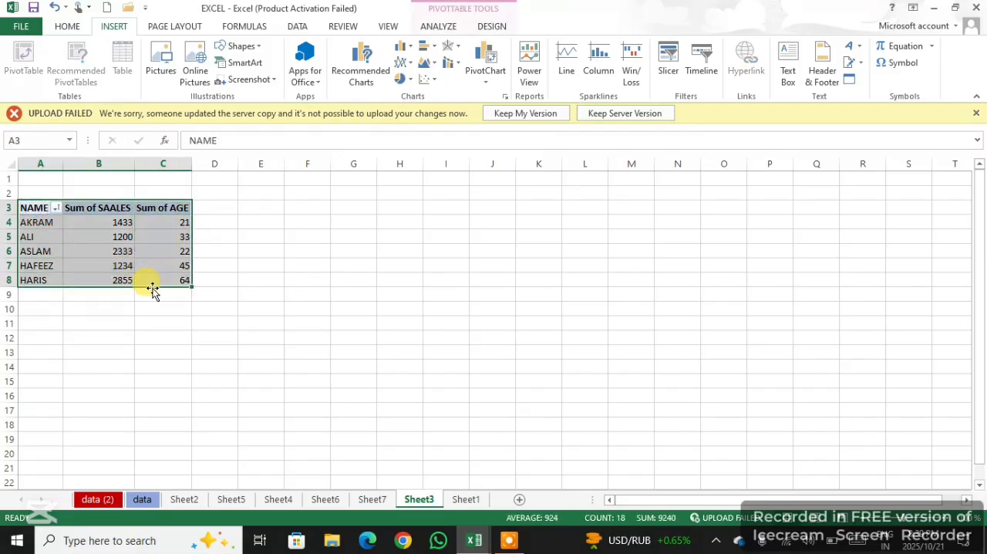
pyautogui.click(368, 81)
pyautogui.moveTo(385, 171)
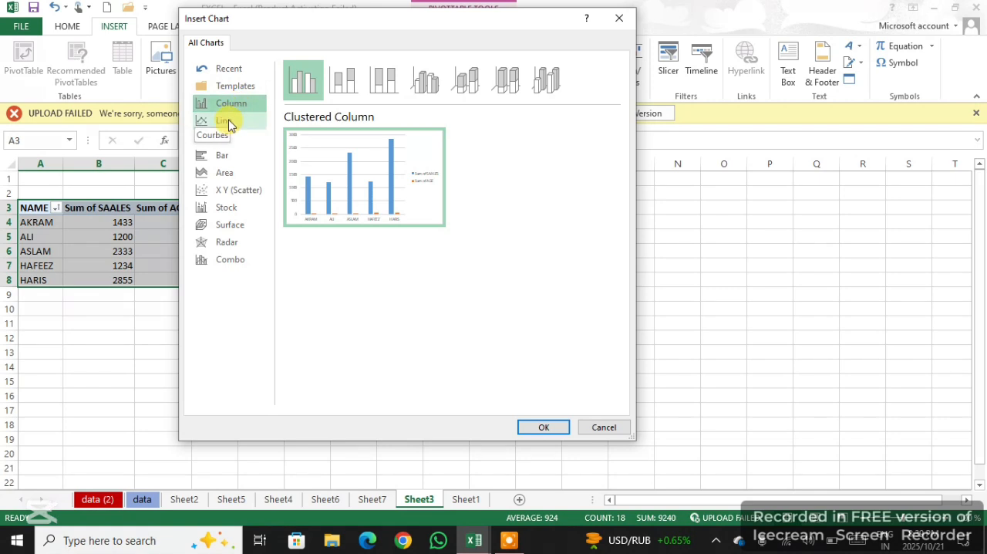
pyautogui.click(228, 122)
pyautogui.moveTo(293, 161)
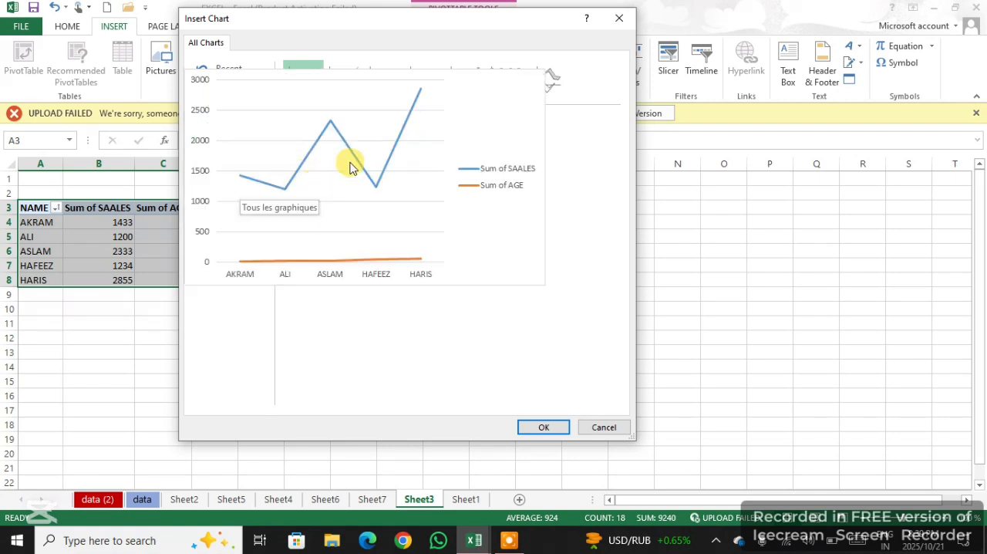
pyautogui.click(223, 139)
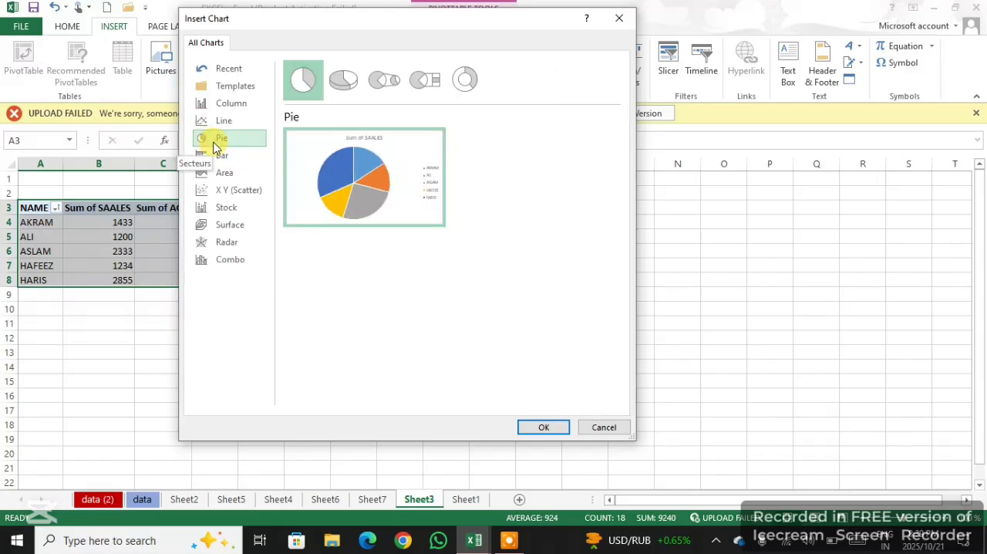
pyautogui.click(226, 159)
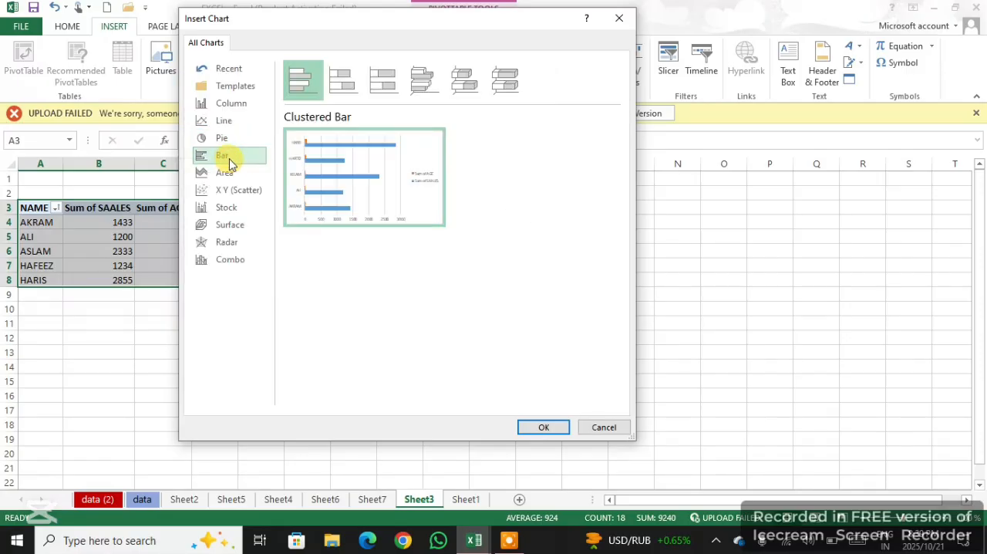
pyautogui.click(242, 104)
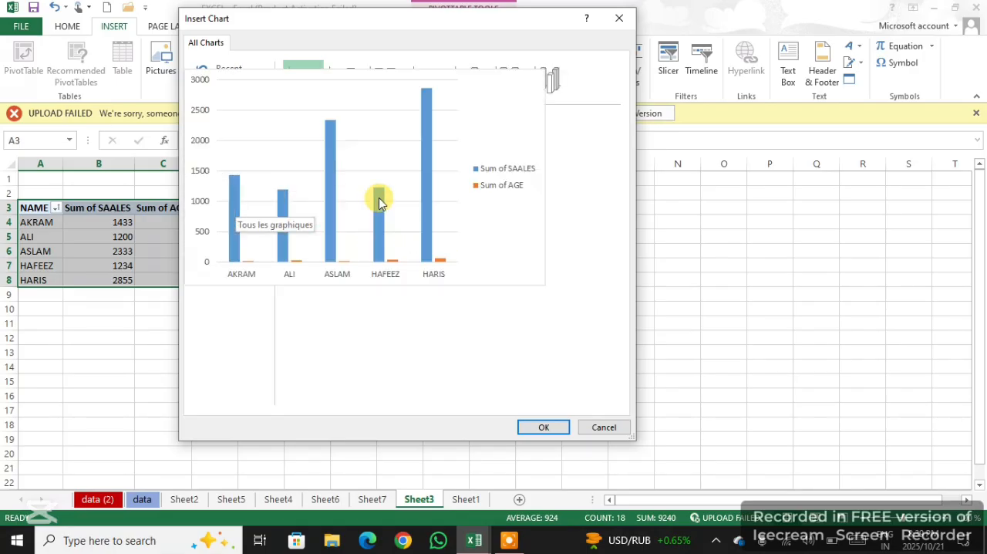
pyautogui.click(549, 429)
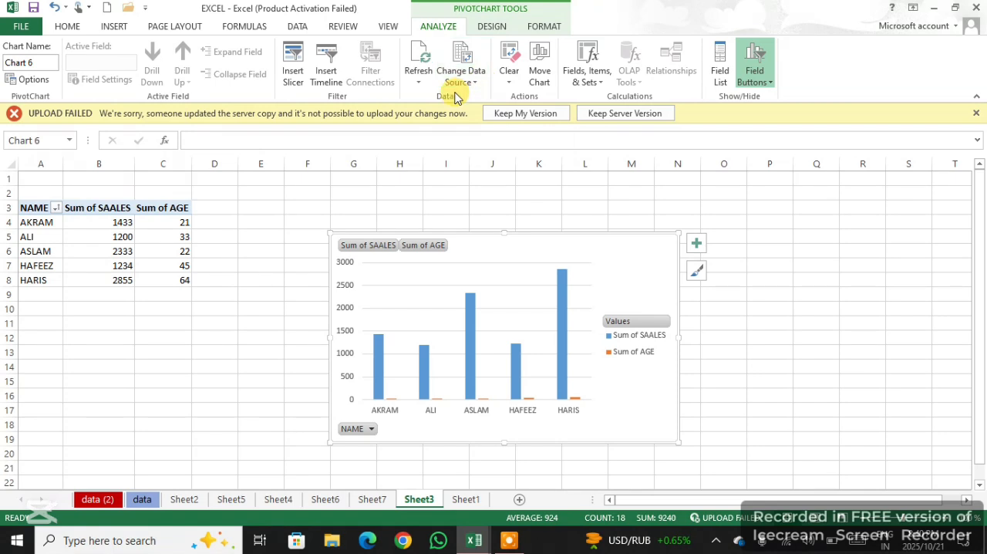
# Add axis titles and a chart title to the column chart
pyautogui.click(513, 300)
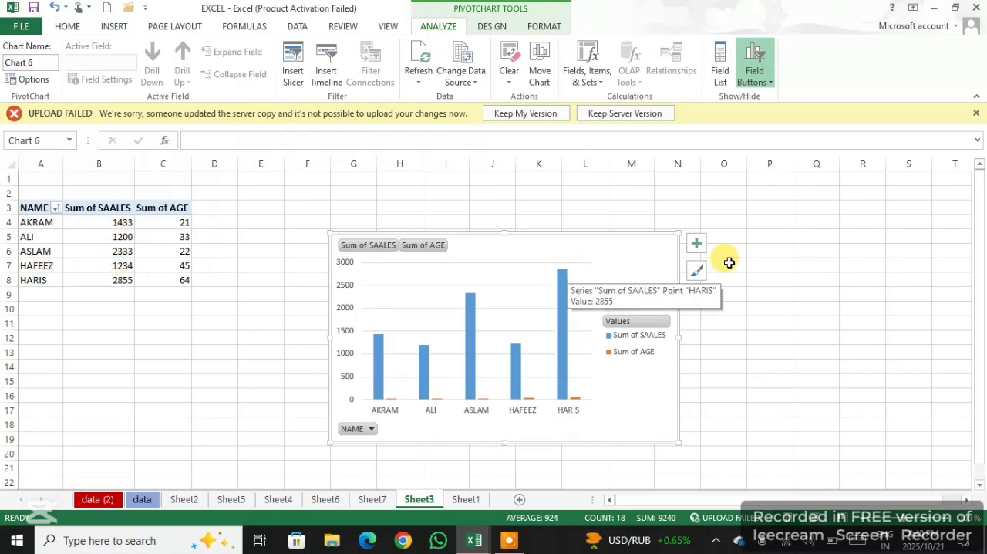
pyautogui.click(698, 245)
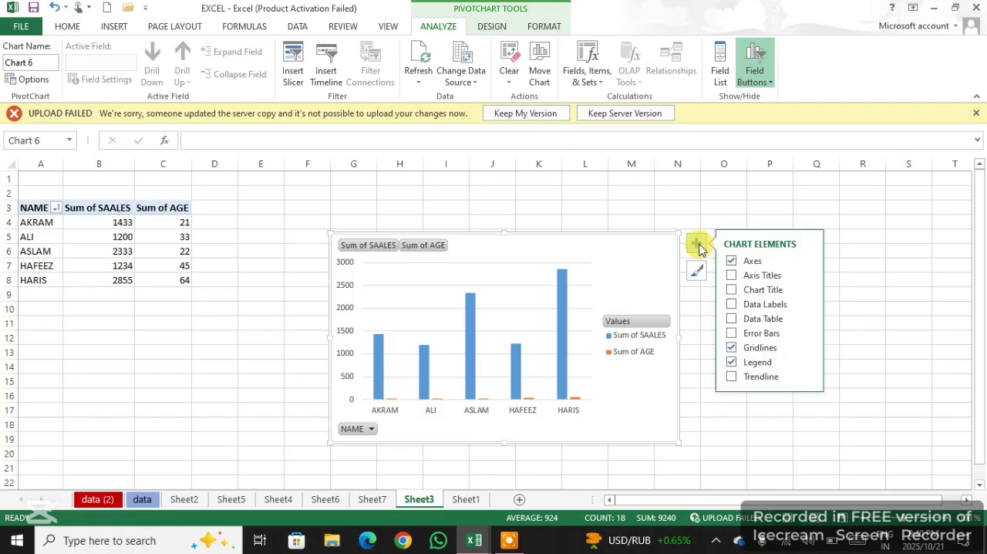
pyautogui.click(739, 278)
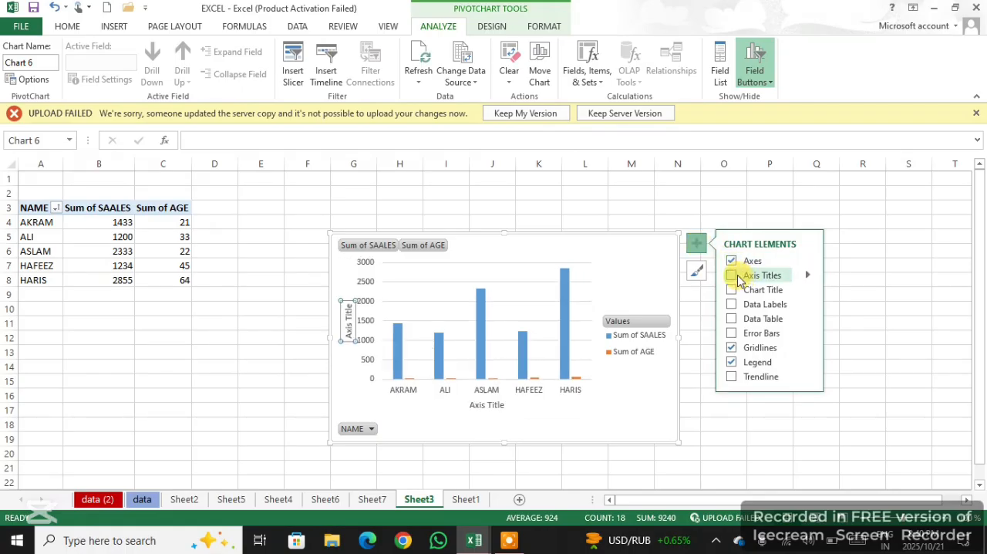
pyautogui.click(738, 278)
pyautogui.click(732, 289)
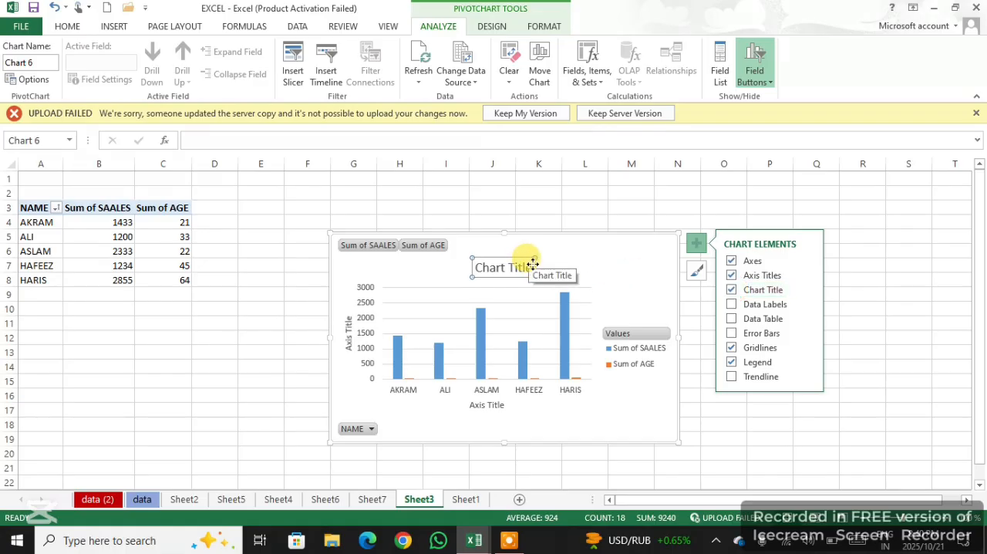
# Replace the placeholder chart title with "sales"
pyautogui.moveTo(530, 264); pyautogui.dragTo(474, 263)
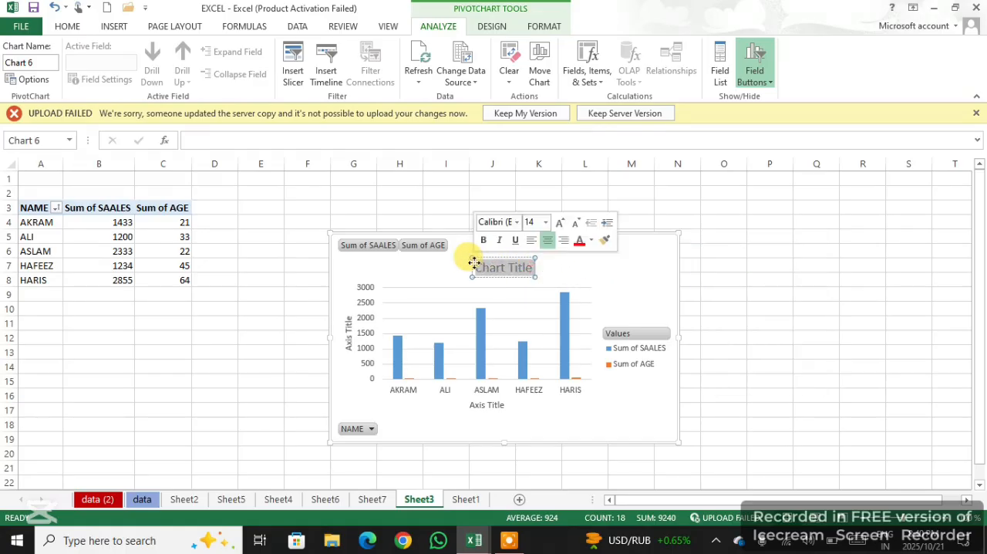
pyautogui.write('sal')
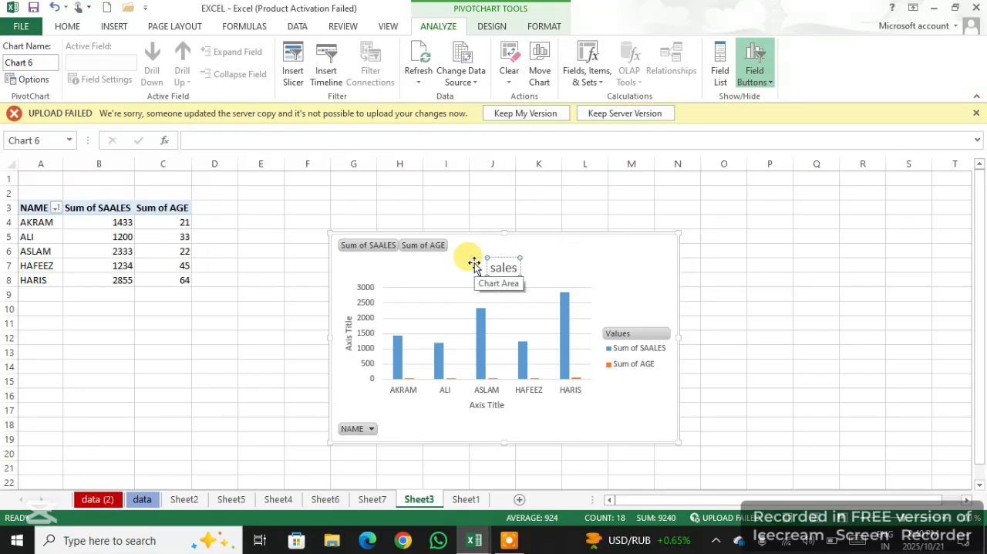
pyautogui.write('es')
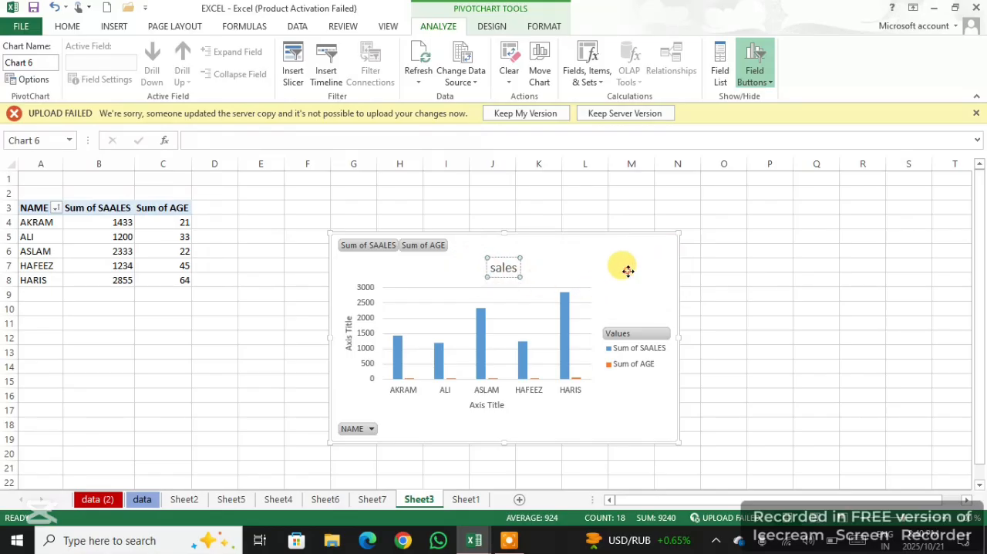
pyautogui.click(673, 246)
# Add data labels and a data table to the sales chart
pyautogui.click(696, 243)
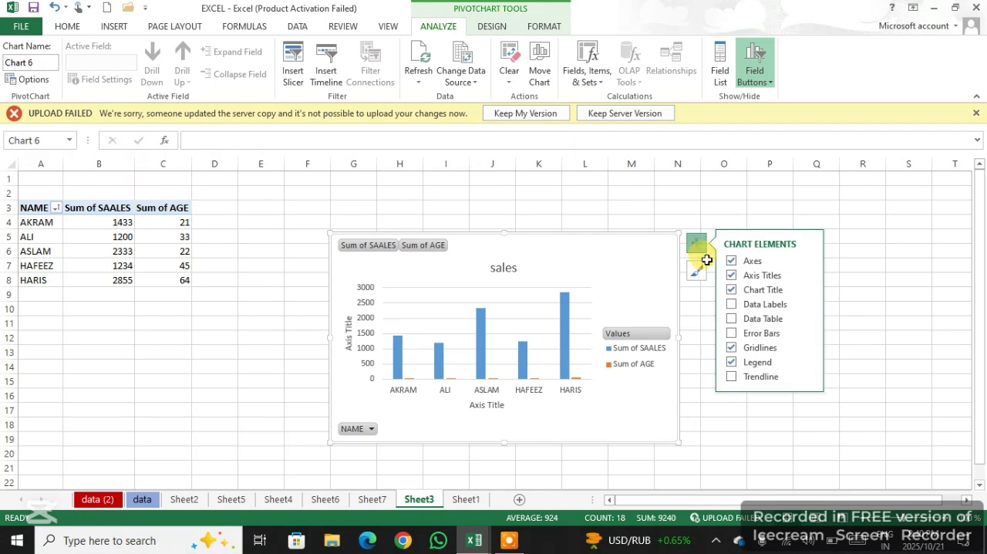
pyautogui.click(745, 307)
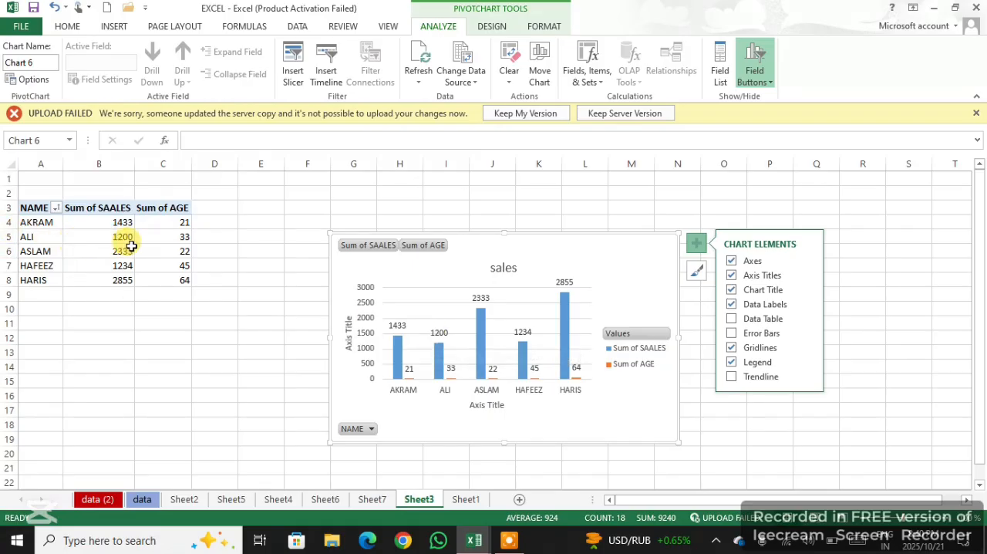
pyautogui.moveTo(481, 314)
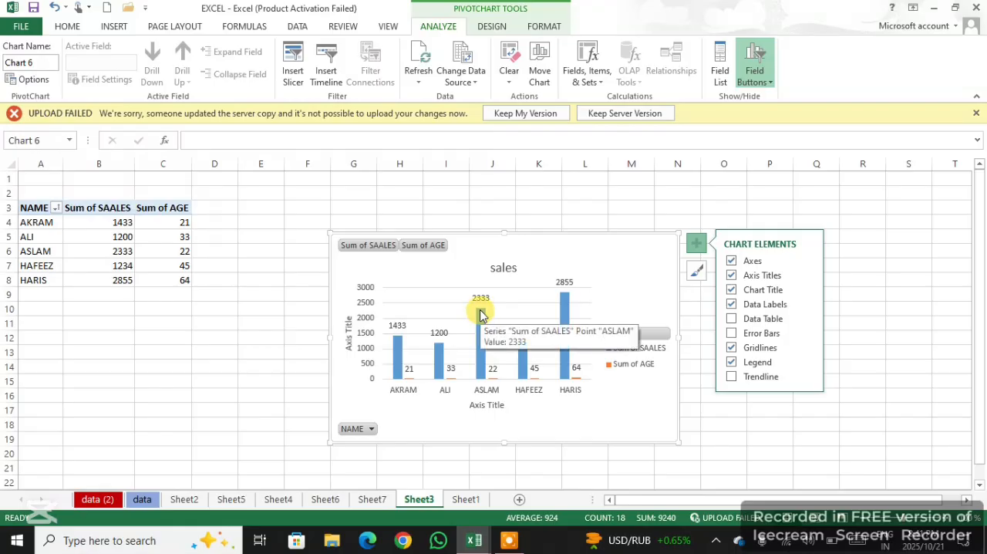
pyautogui.click(731, 320)
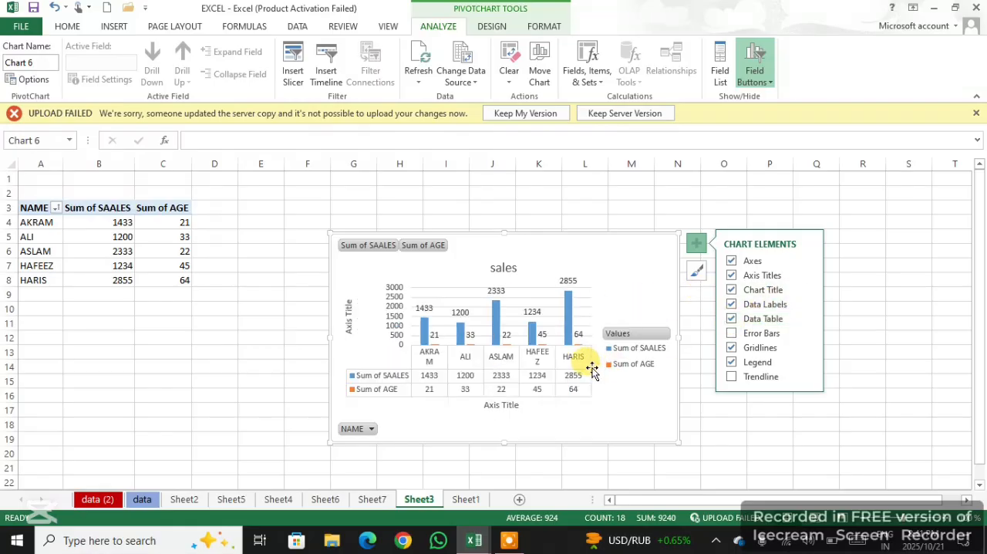
# Turn the sales chart's gridlines off and back on
pyautogui.click(731, 347)
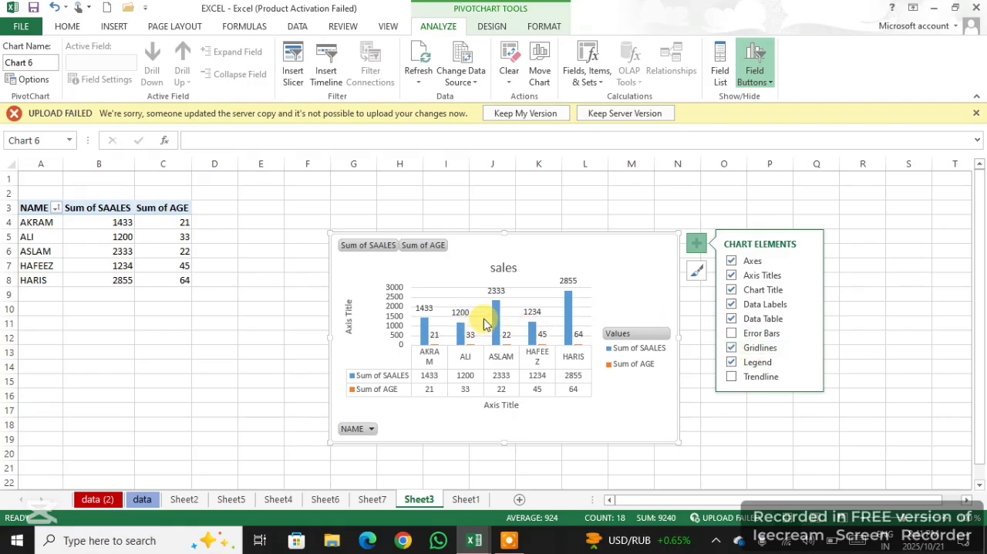
pyautogui.click(732, 348)
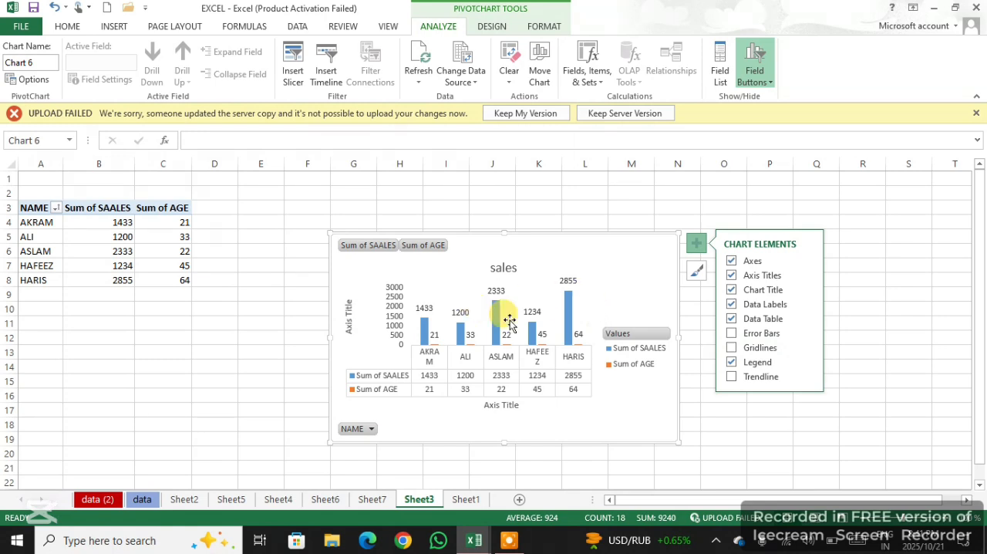
pyautogui.click(733, 348)
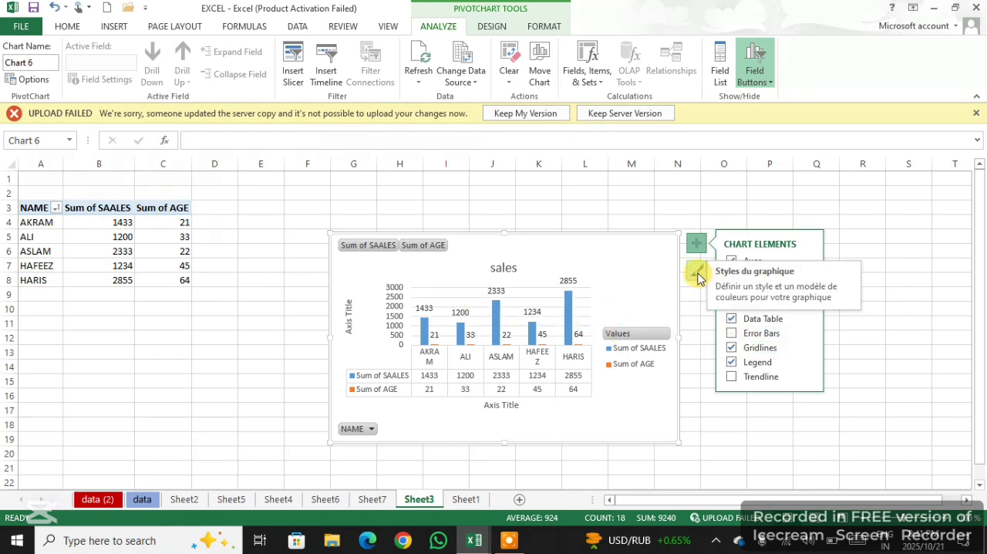
# Sort the chart's NAME field from Z to A and back to A to Z
pyautogui.click(373, 431)
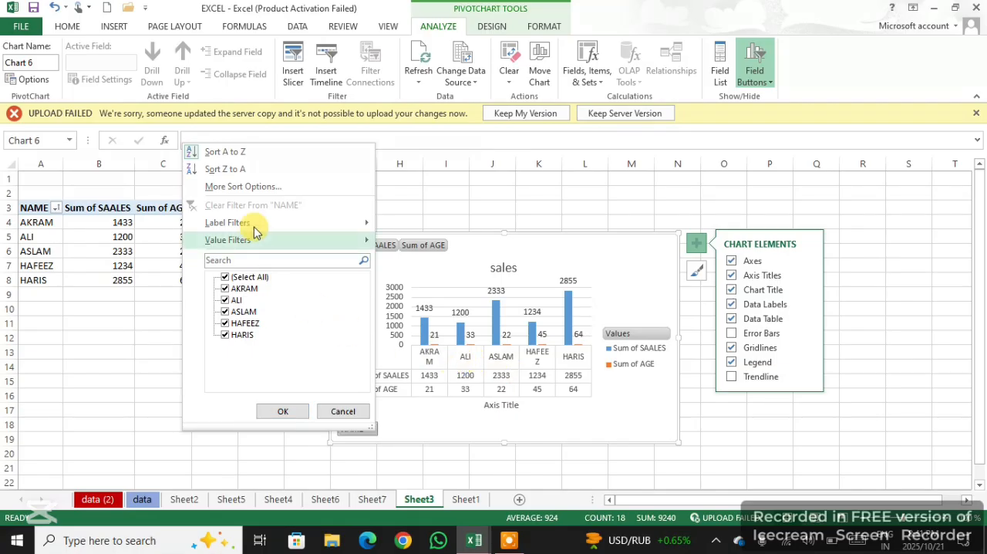
pyautogui.click(240, 174)
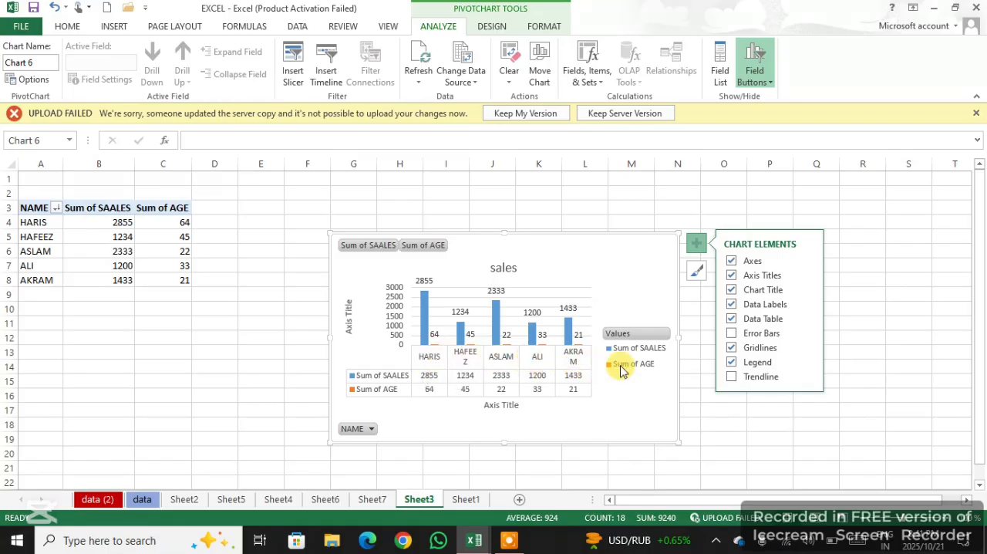
pyautogui.click(366, 434)
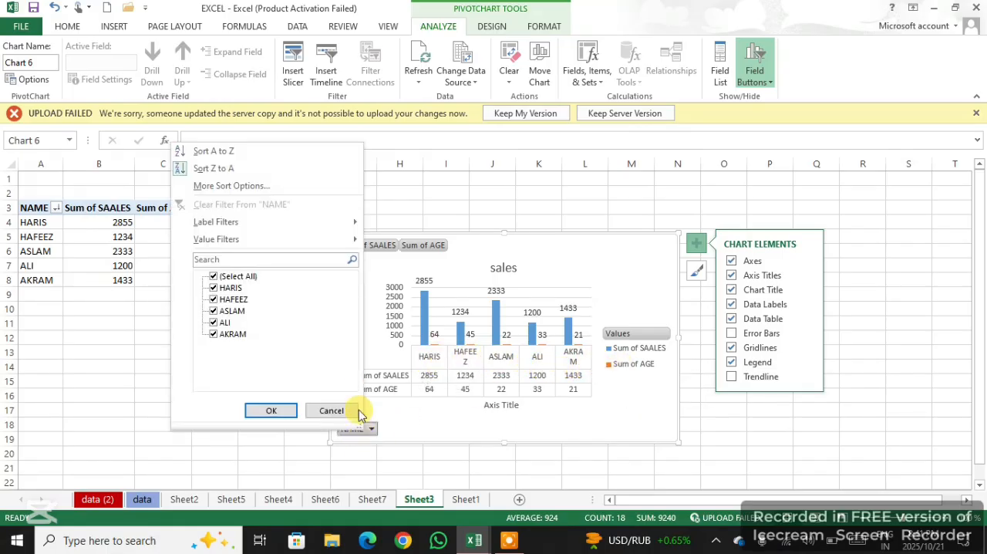
pyautogui.click(230, 152)
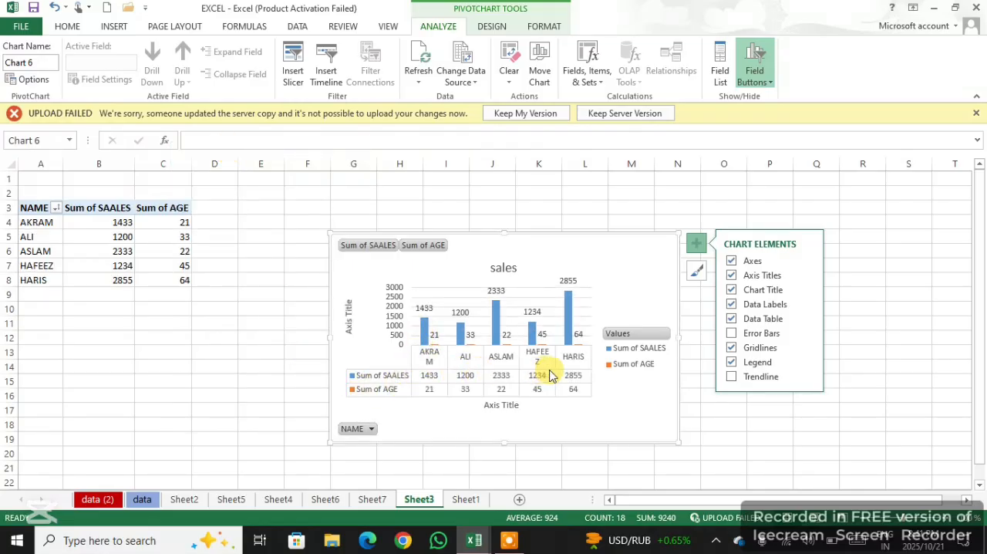
# Exclude the third person in the chart's NAME filter list and look at the available chart styles
pyautogui.click(362, 431)
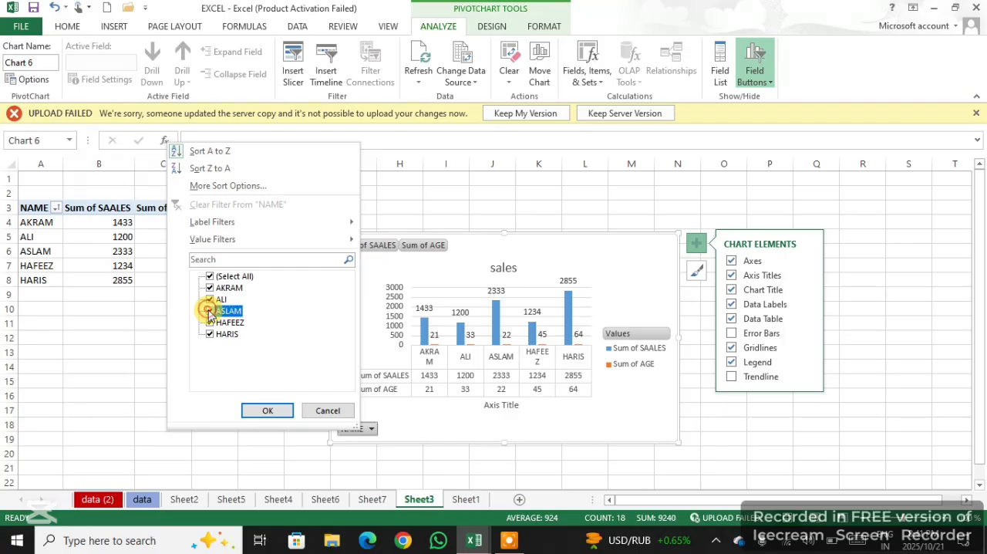
pyautogui.click(271, 410)
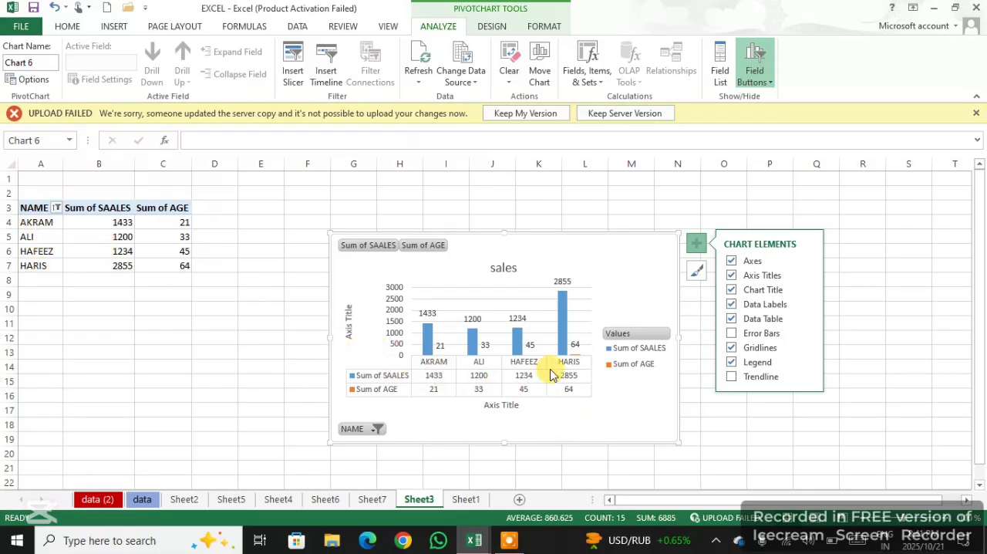
pyautogui.click(704, 277)
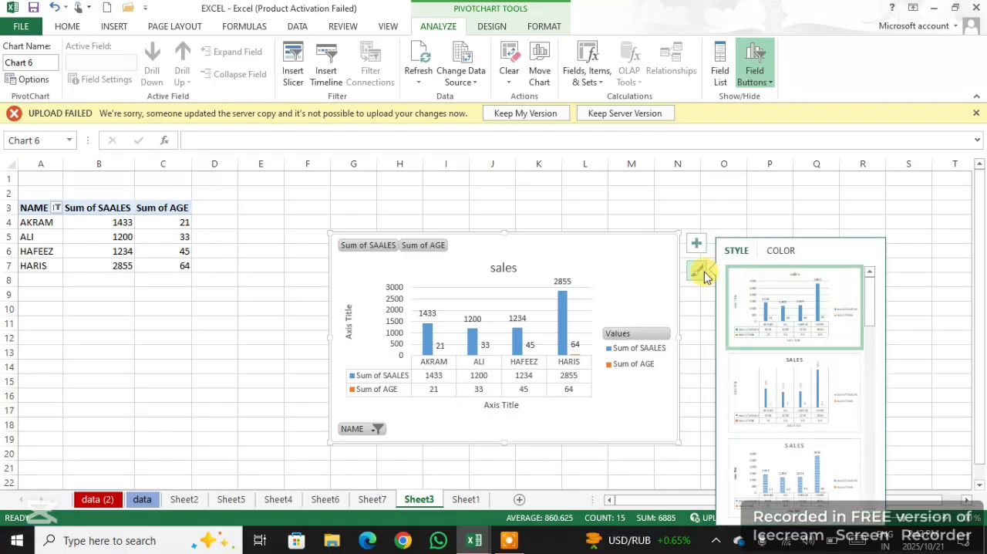
pyautogui.click(699, 272)
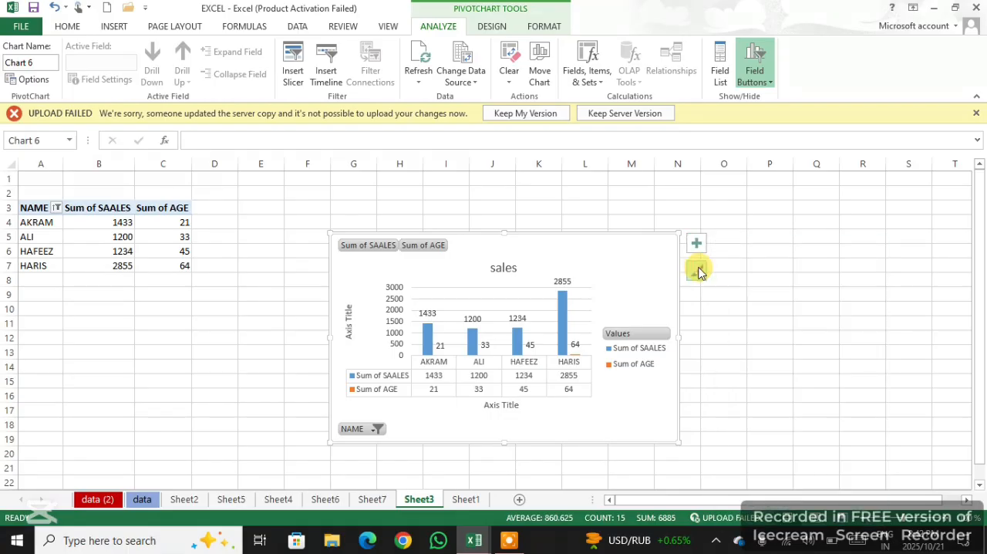
# Include every name again in the PivotTable's NAME filter and apply it
pyautogui.click(58, 208)
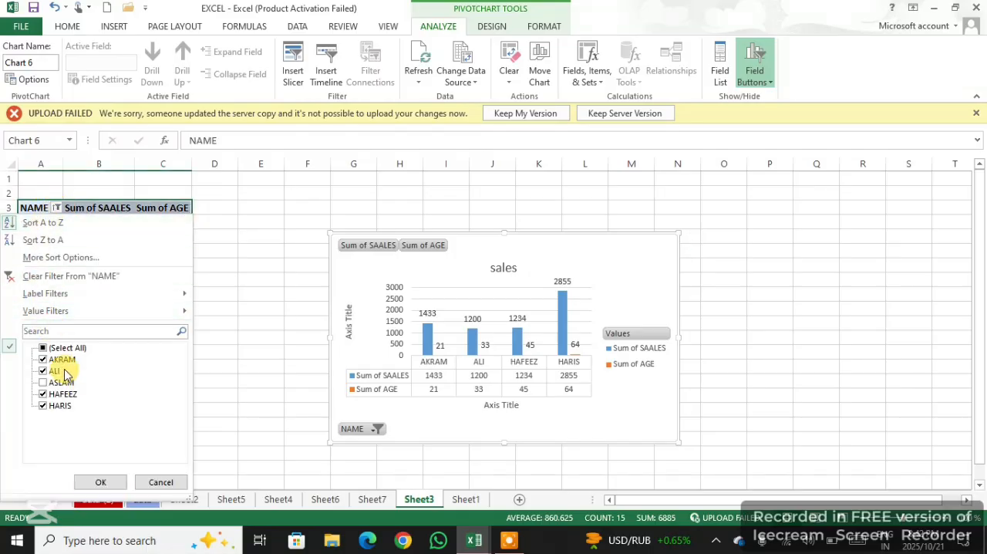
pyautogui.click(42, 360)
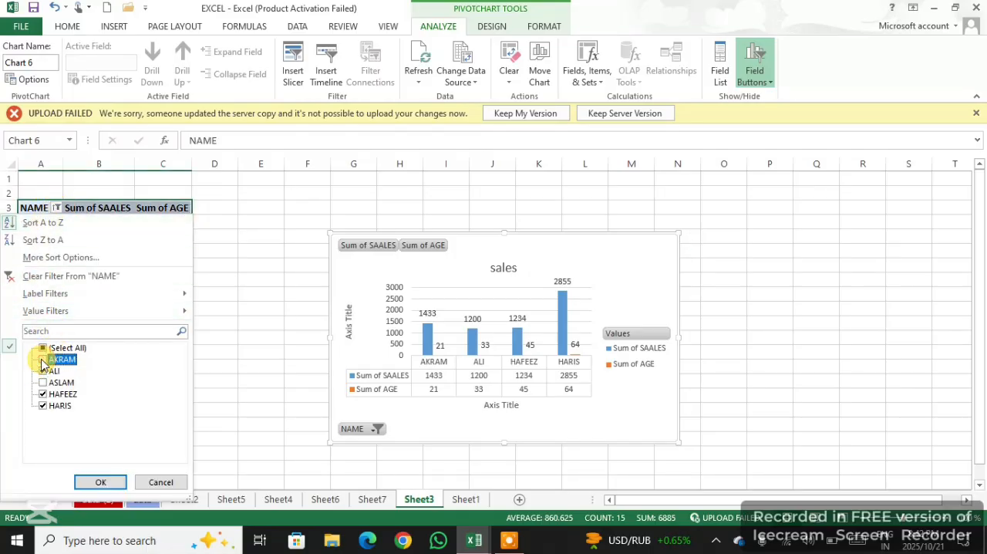
pyautogui.click(43, 371)
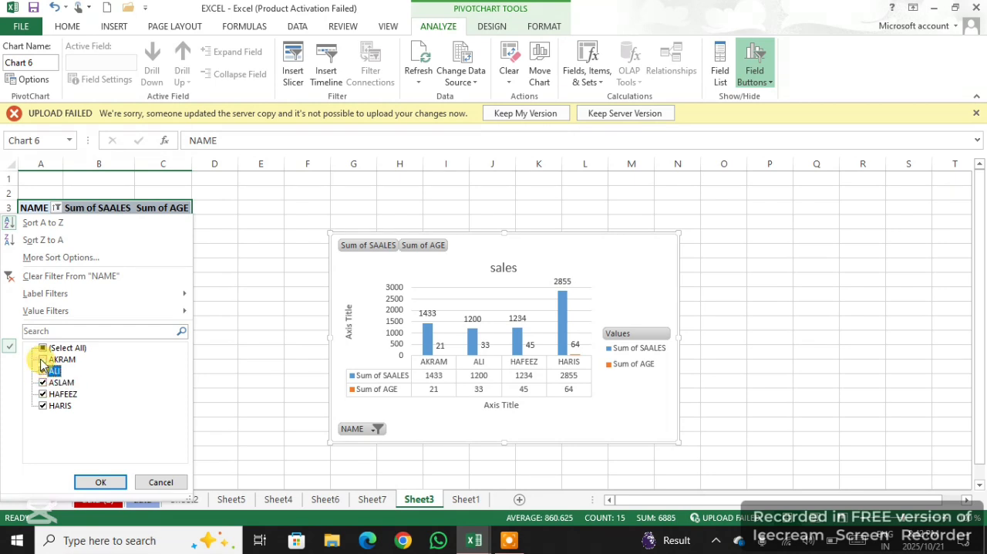
pyautogui.click(42, 359)
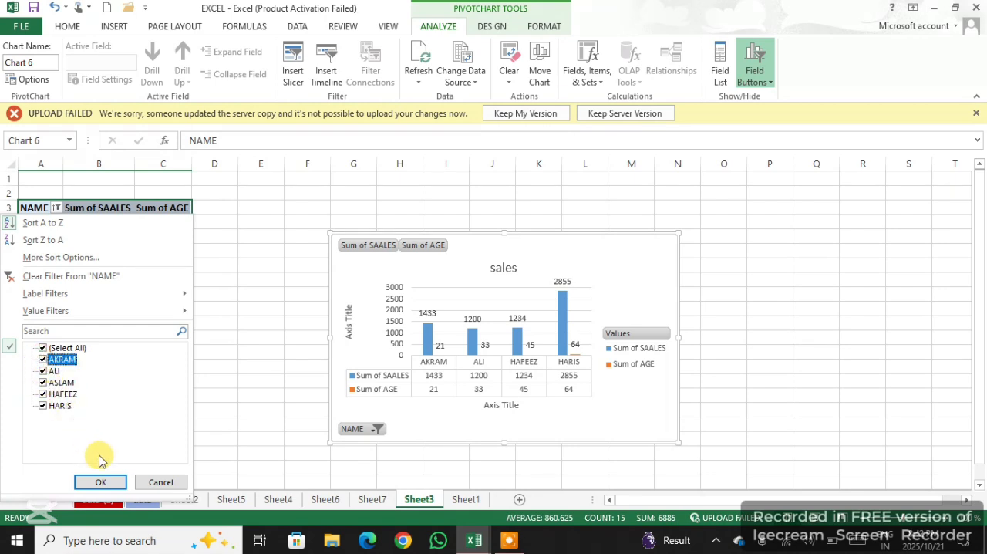
pyautogui.click(98, 481)
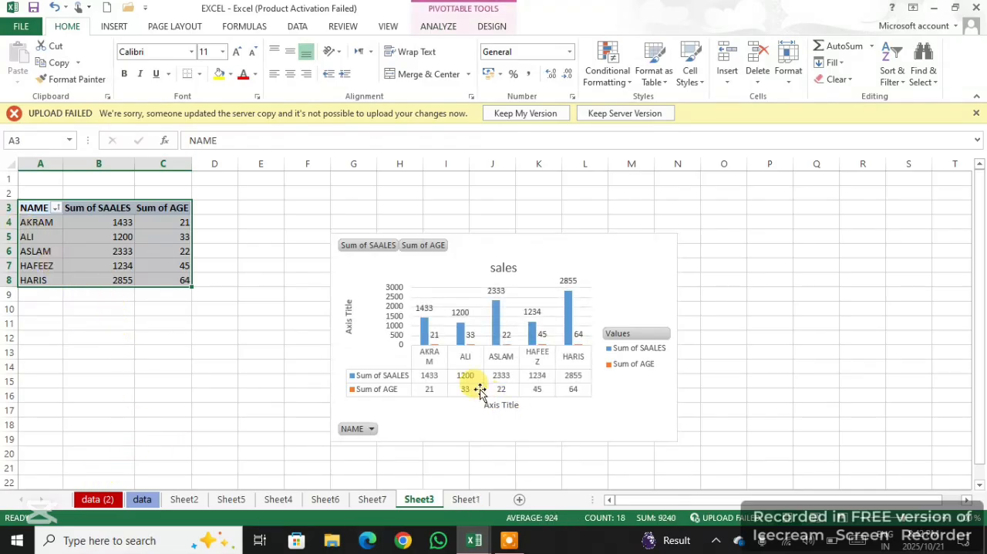
# Apply the dark-background chart style with outlined columns to the sales chart
pyautogui.click(594, 279)
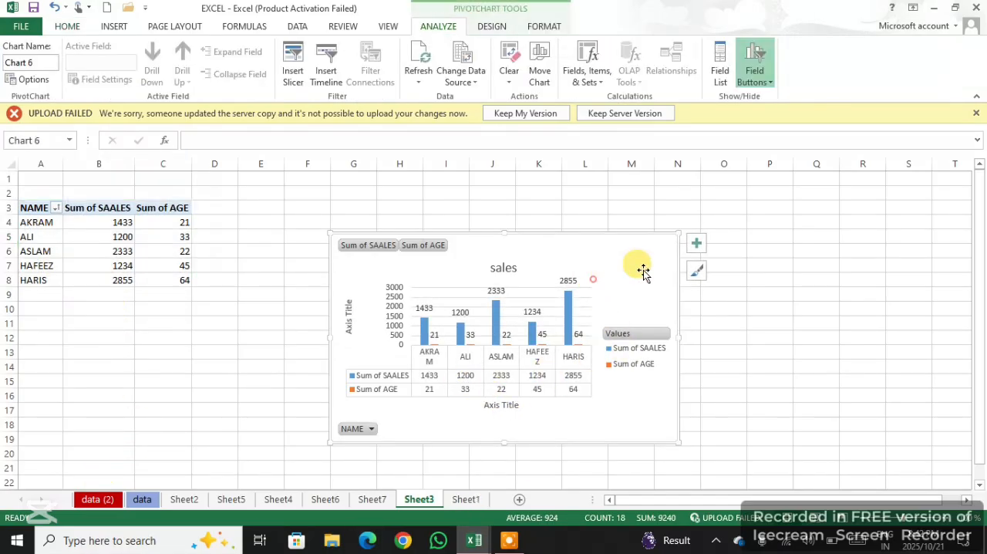
pyautogui.click(694, 272)
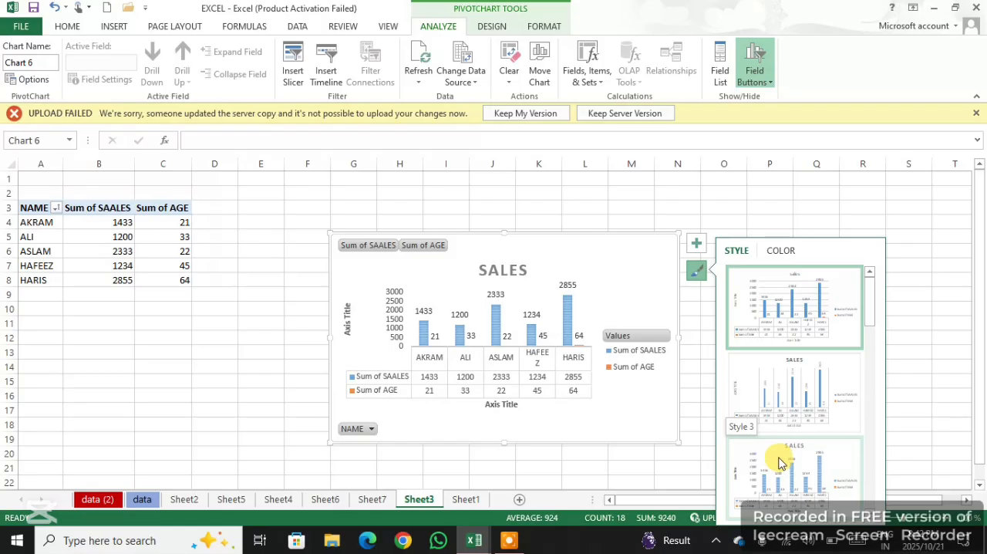
pyautogui.scroll(-5, 786, 456)
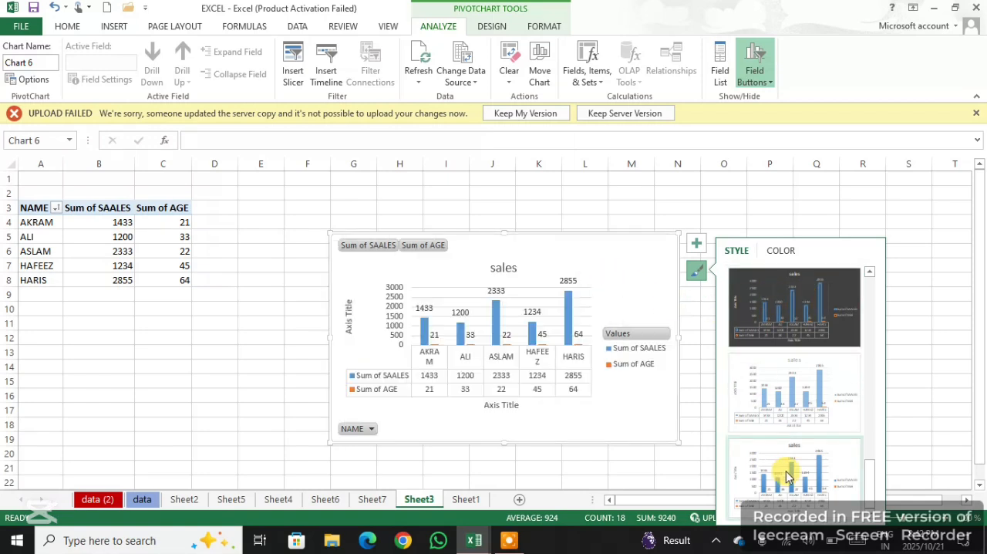
pyautogui.click(779, 317)
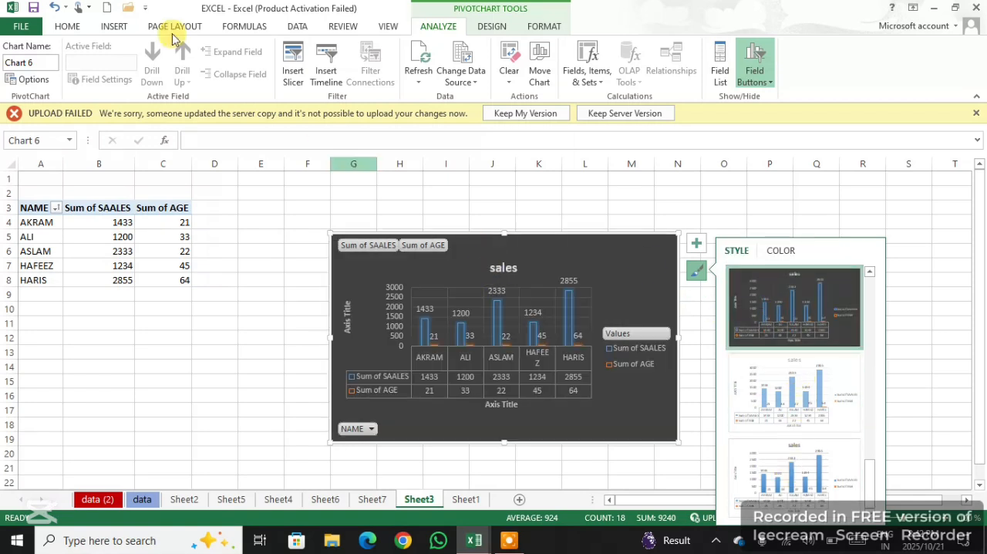
# Look through the column, bar, and stock, surface and radar chart types available for the sales chart
pyautogui.click(113, 26)
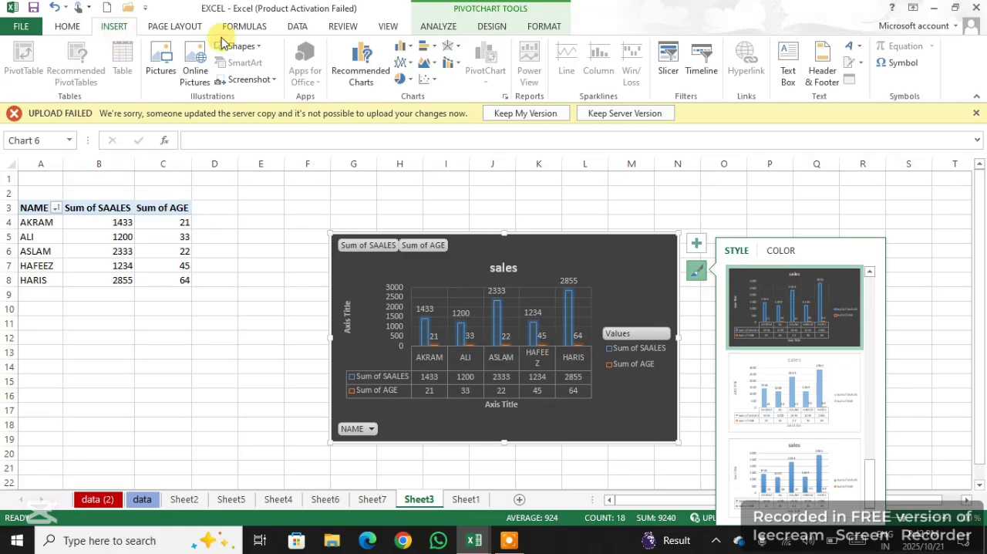
pyautogui.click(409, 49)
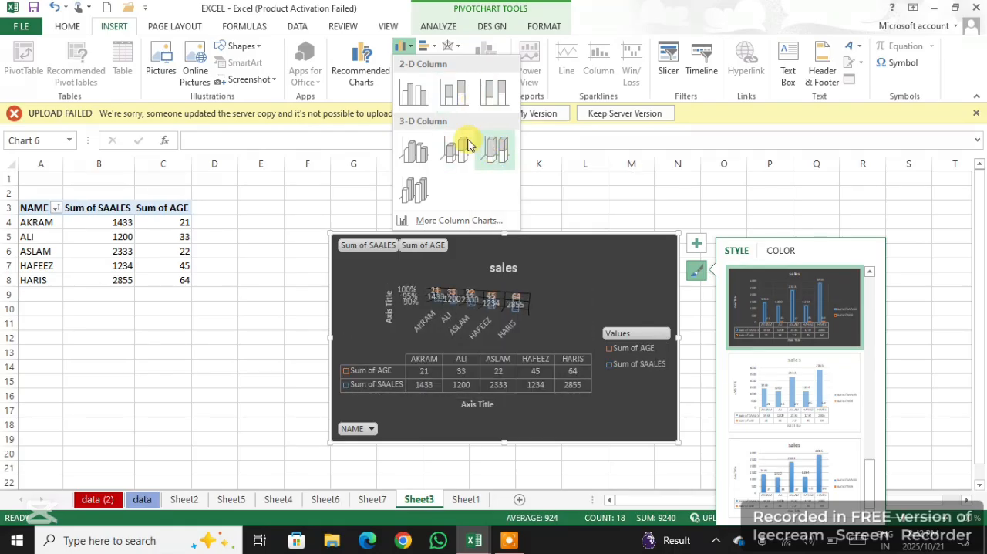
pyautogui.click(376, 131)
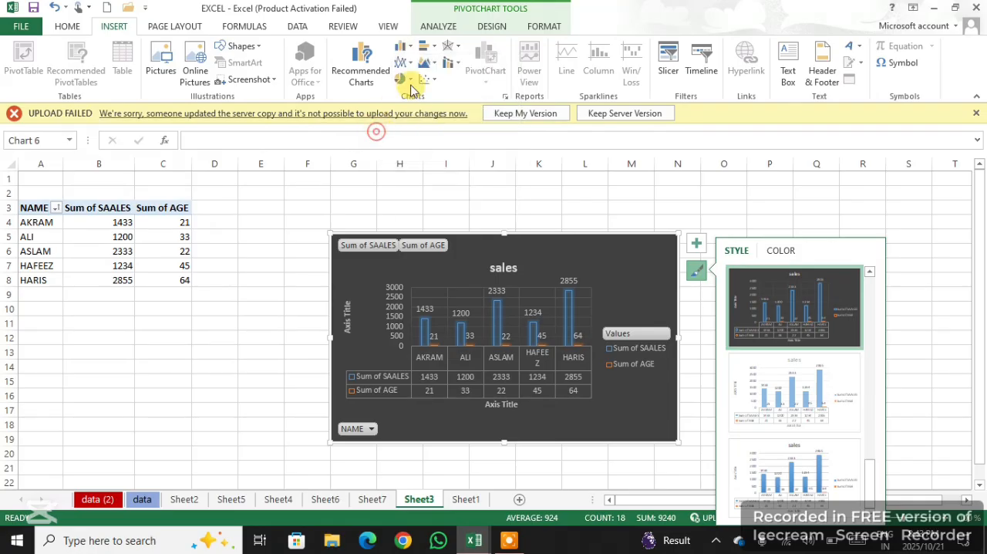
pyautogui.click(426, 46)
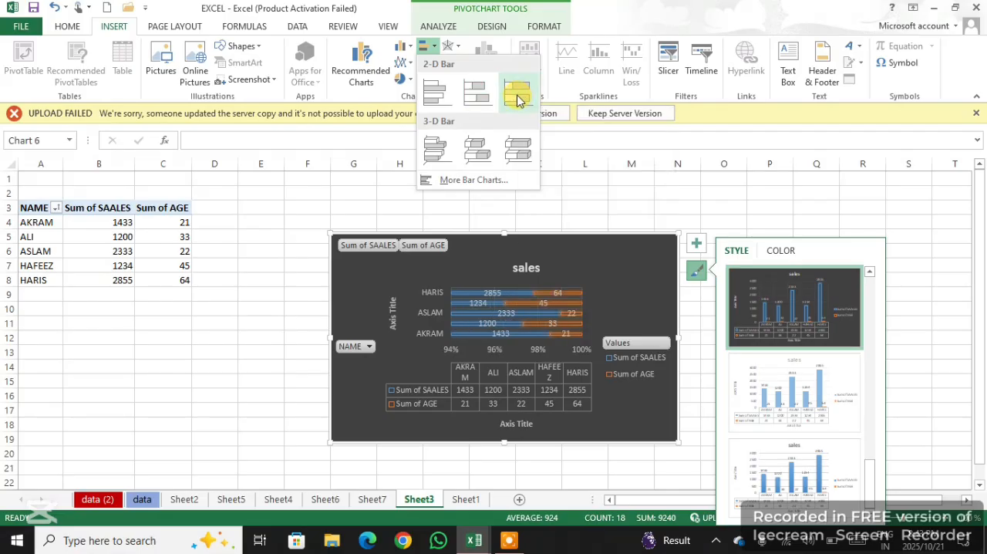
pyautogui.click(383, 143)
pyautogui.click(462, 49)
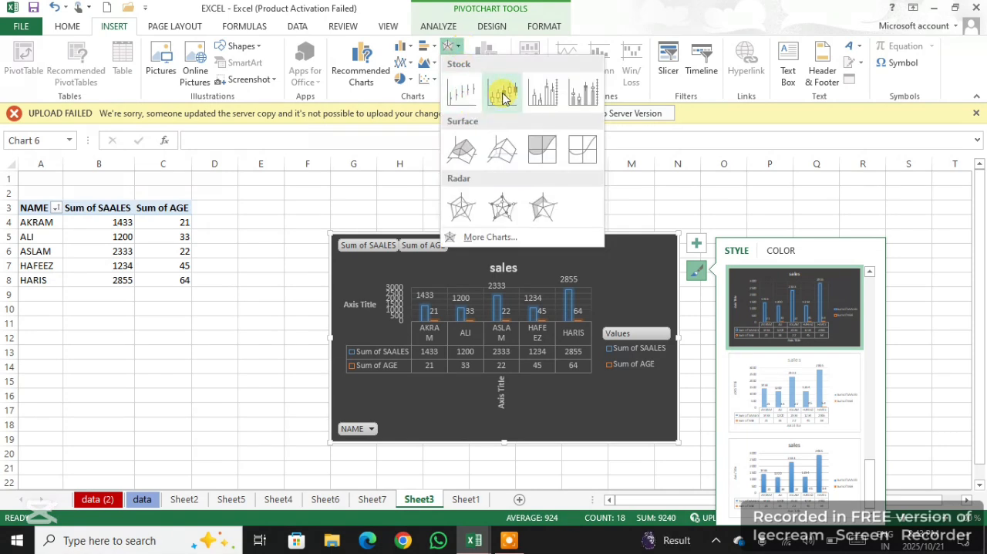
# Change the sales chart to a 2-D stacked line chart, and that to a 2-D 100% stacked area chart
pyautogui.click(409, 63)
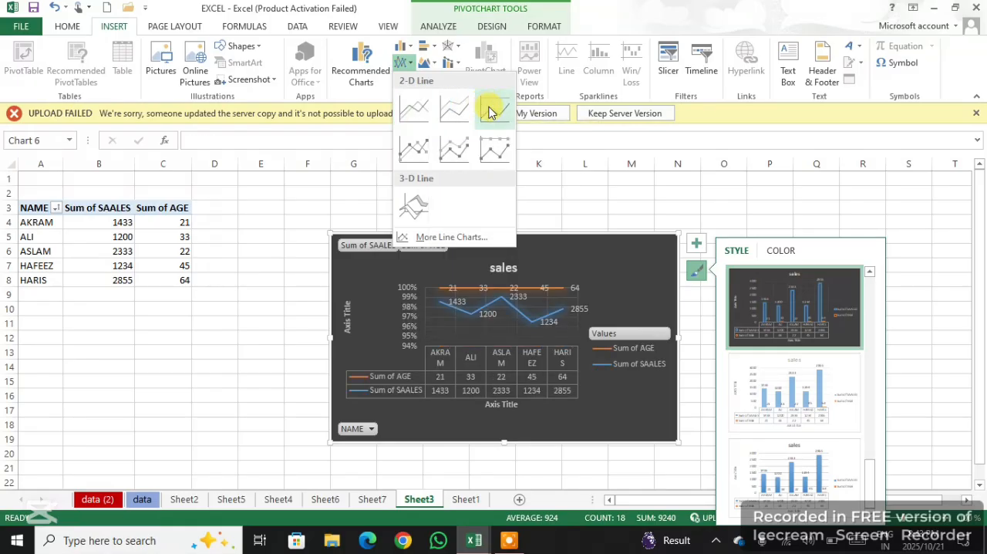
pyautogui.click(456, 110)
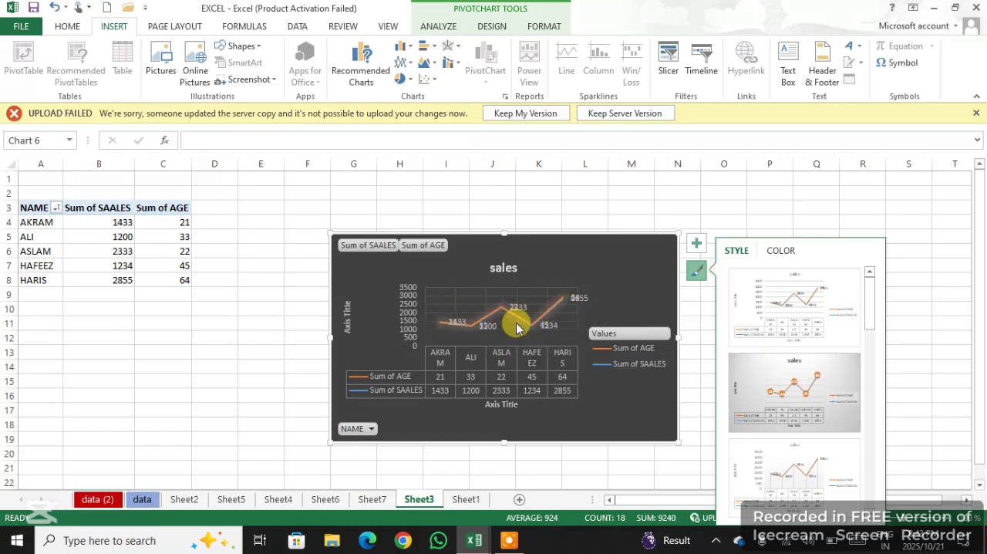
pyautogui.click(435, 68)
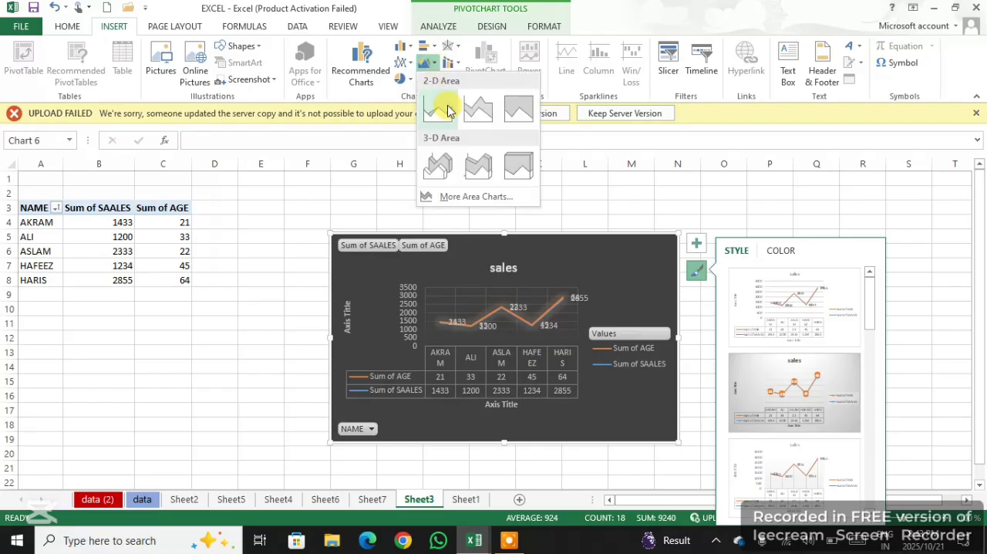
pyautogui.click(508, 113)
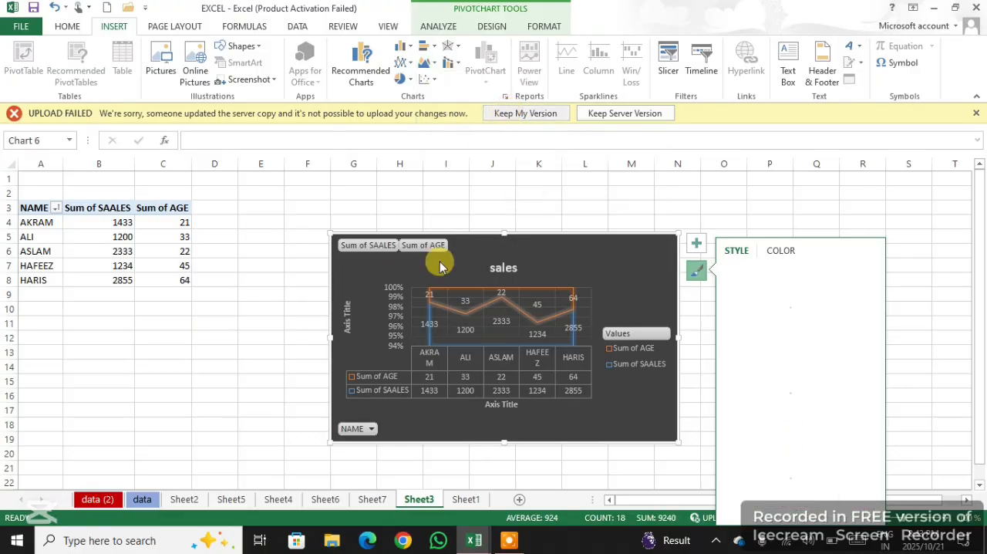
# Apply the last chart style in the gallery, with a white background and solid fills, to the sales area chart
pyautogui.click(704, 276)
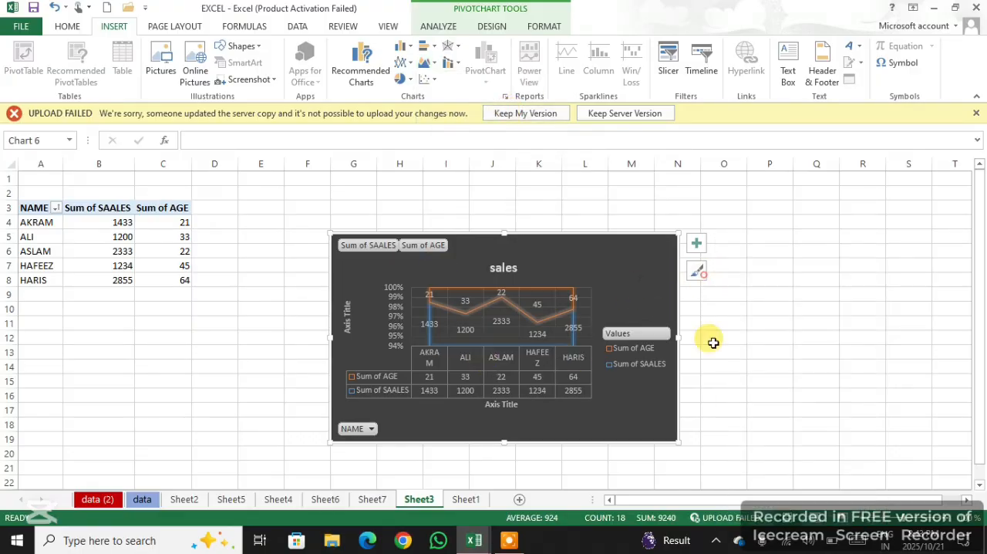
pyautogui.click(697, 273)
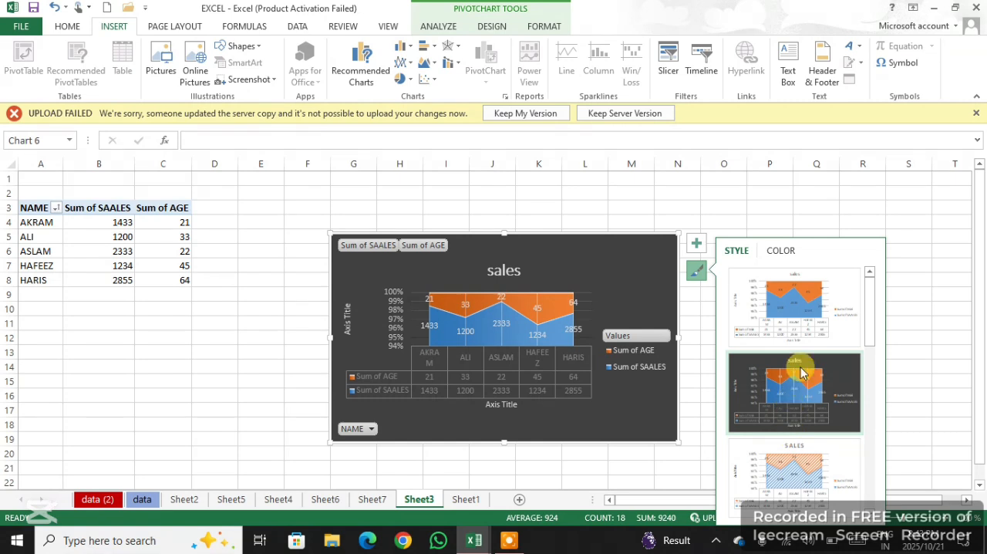
pyautogui.click(820, 342)
pyautogui.scroll(-3, 820, 346)
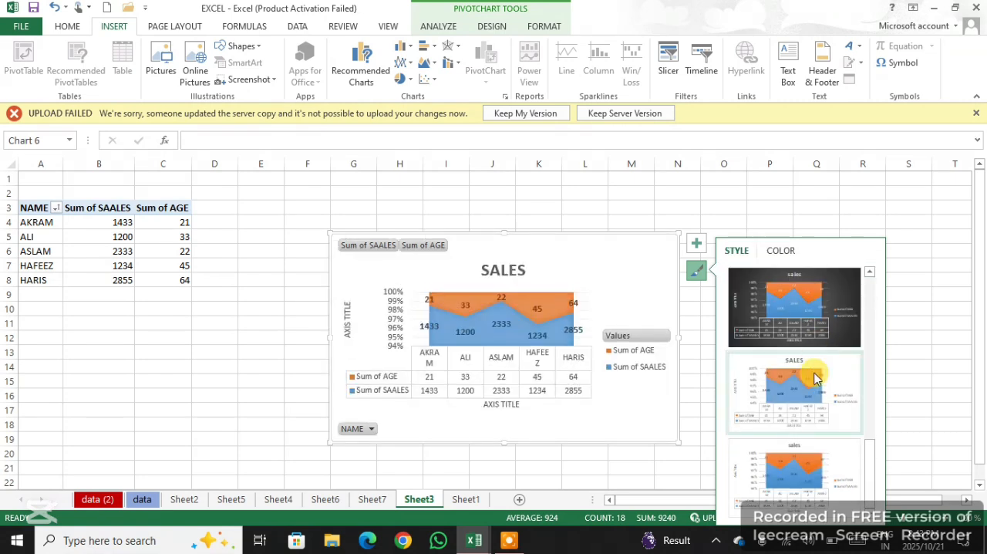
pyautogui.click(800, 463)
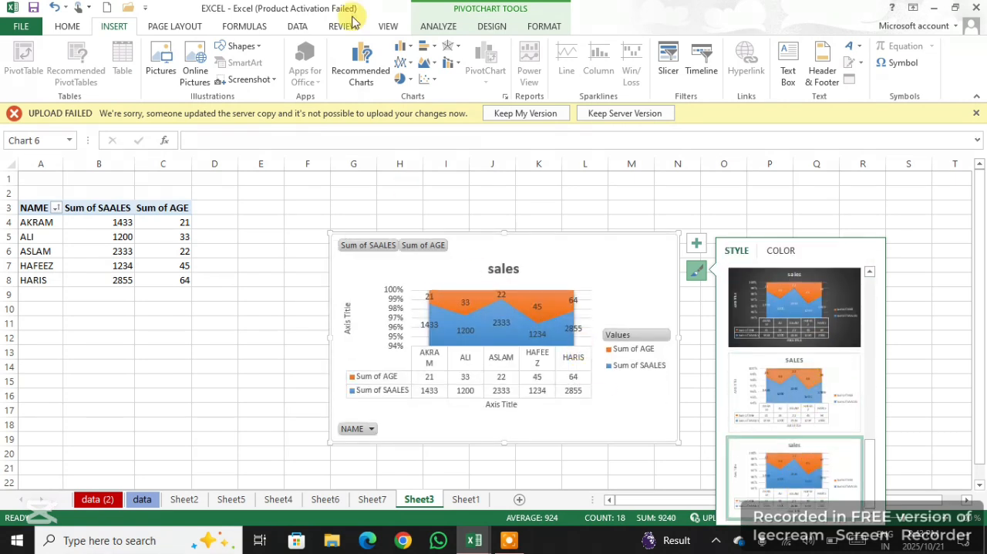
# Switch the sales chart to a 2-D clustered column chart, and that to a stacked line chart with markers
pyautogui.click(411, 48)
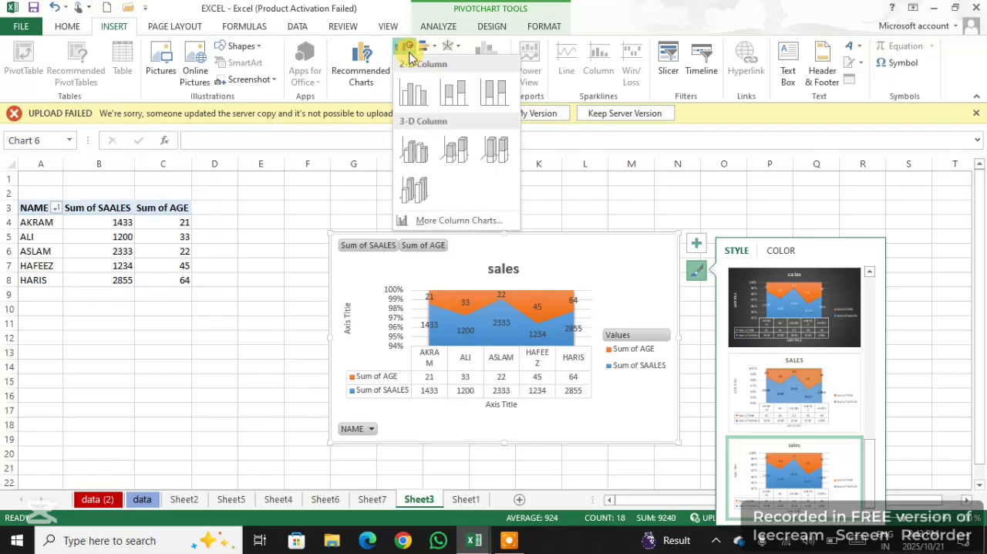
pyautogui.click(414, 108)
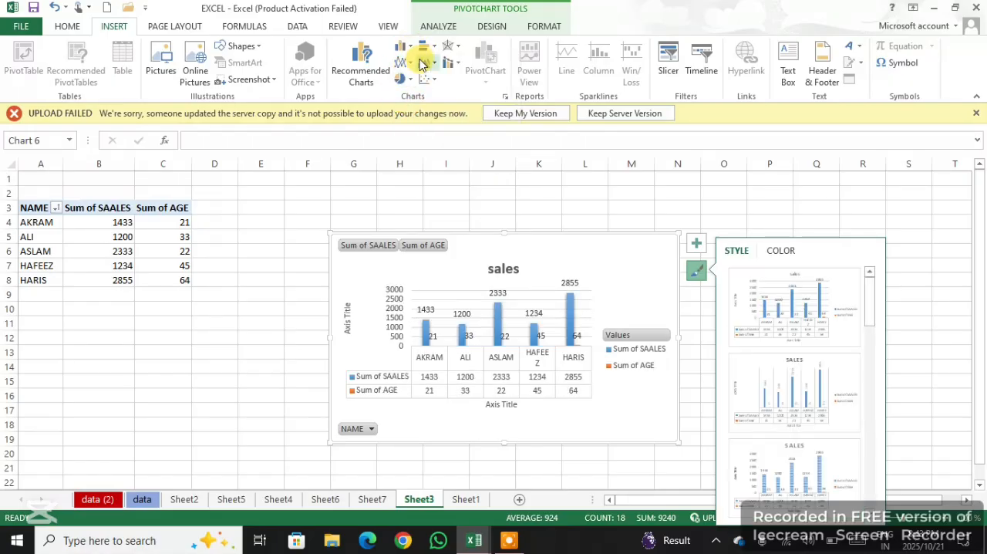
pyautogui.click(411, 63)
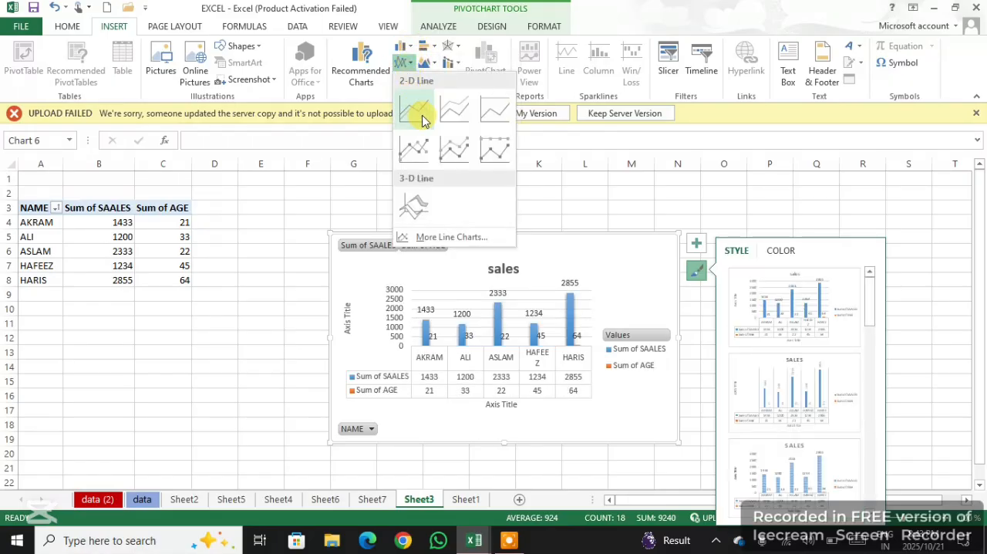
pyautogui.click(445, 152)
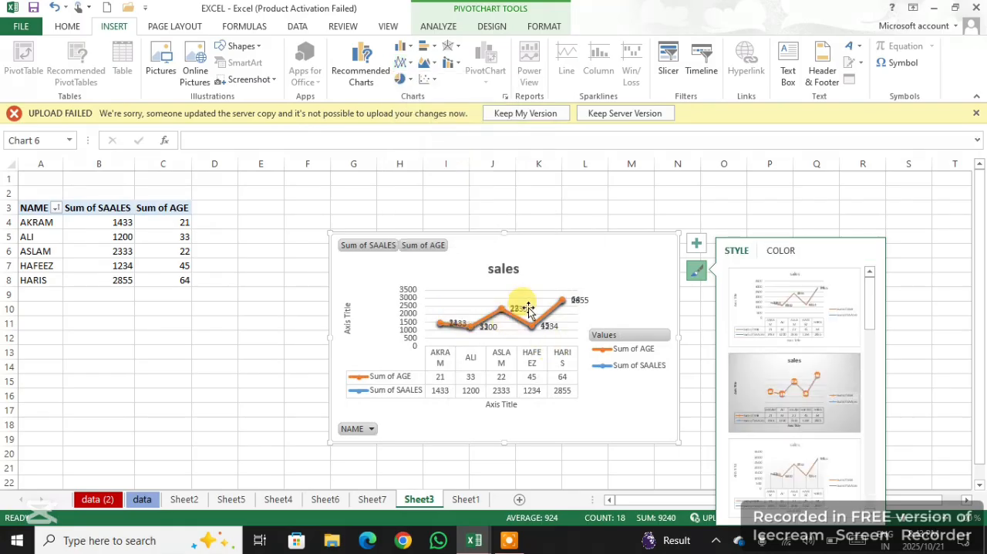
# Change the sales chart to a 2-D stacked area chart
pyautogui.click(428, 66)
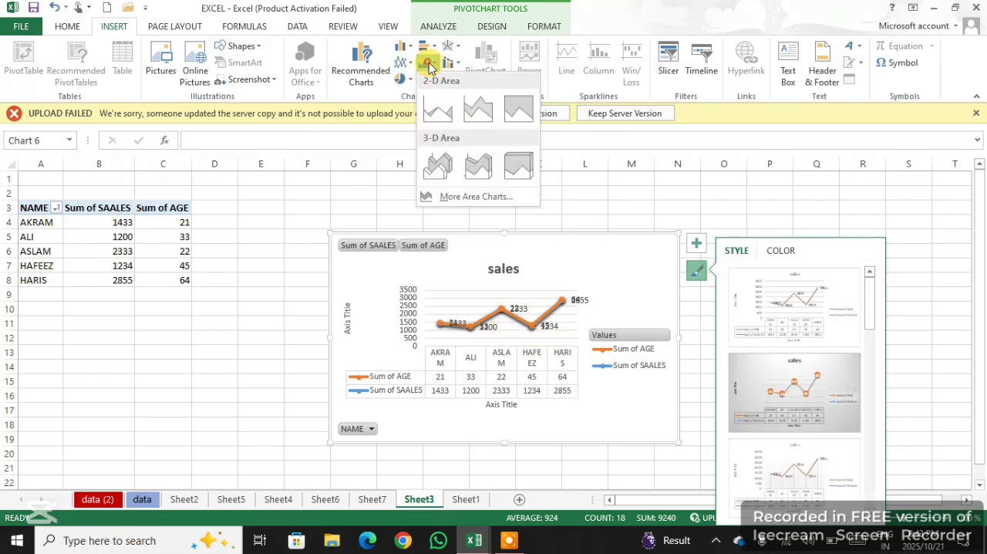
pyautogui.click(490, 110)
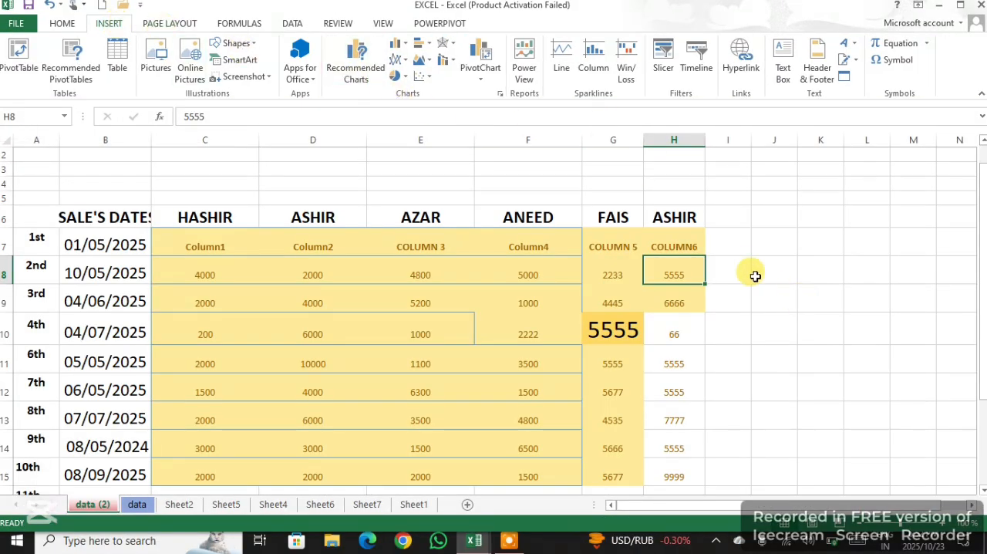
# Insert a line sparkline in cell I8 of the data (2) sheet from the data range C8:H8
pyautogui.click(737, 244)
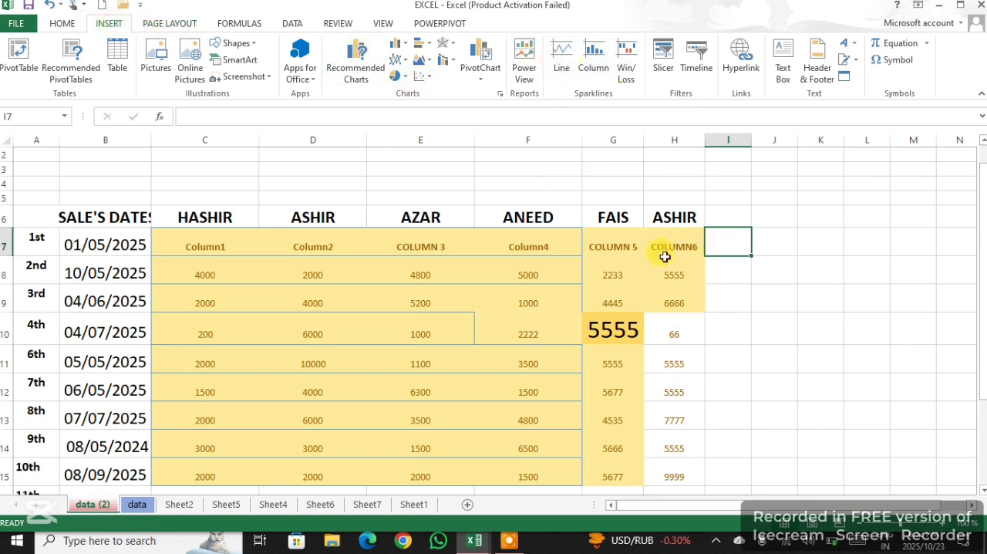
pyautogui.click(725, 277)
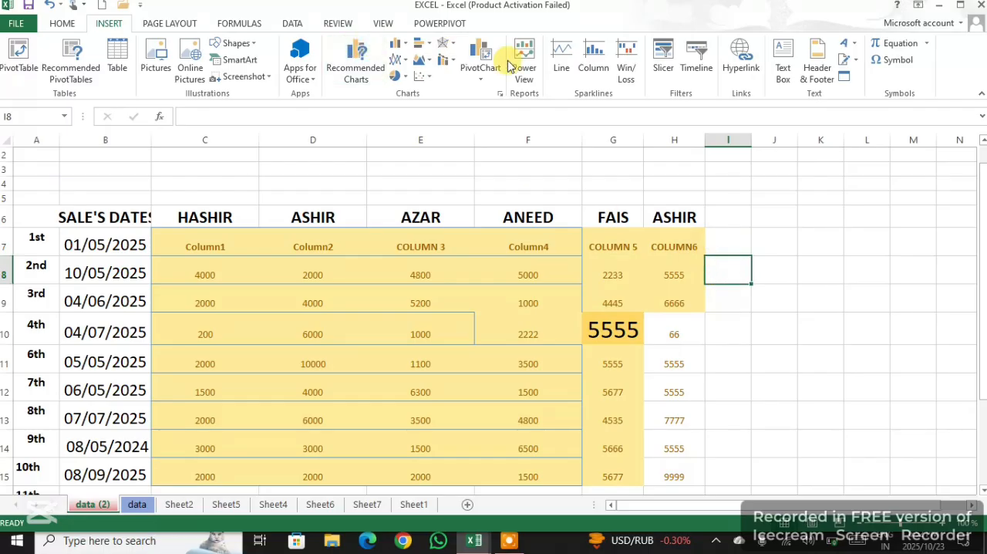
pyautogui.click(563, 62)
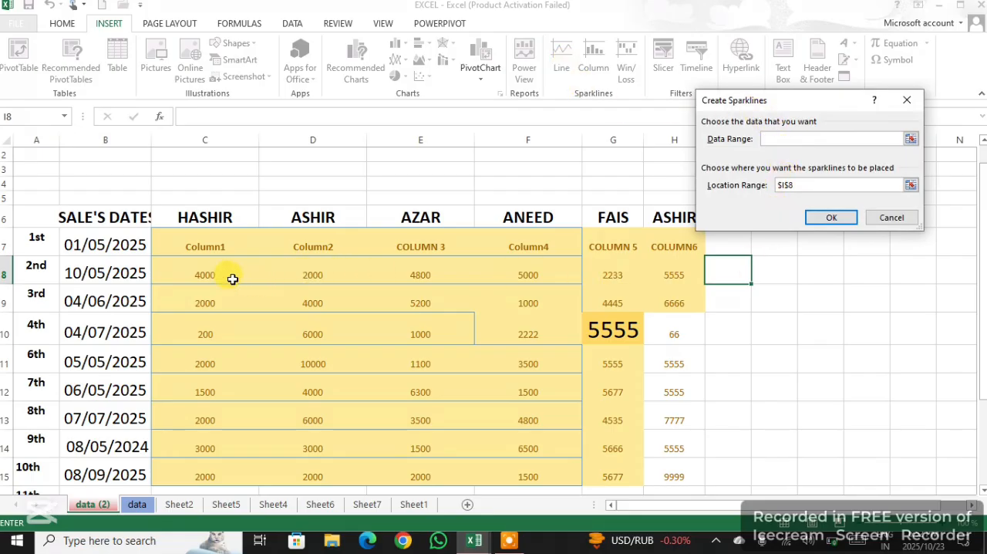
pyautogui.moveTo(211, 275); pyautogui.dragTo(664, 270)
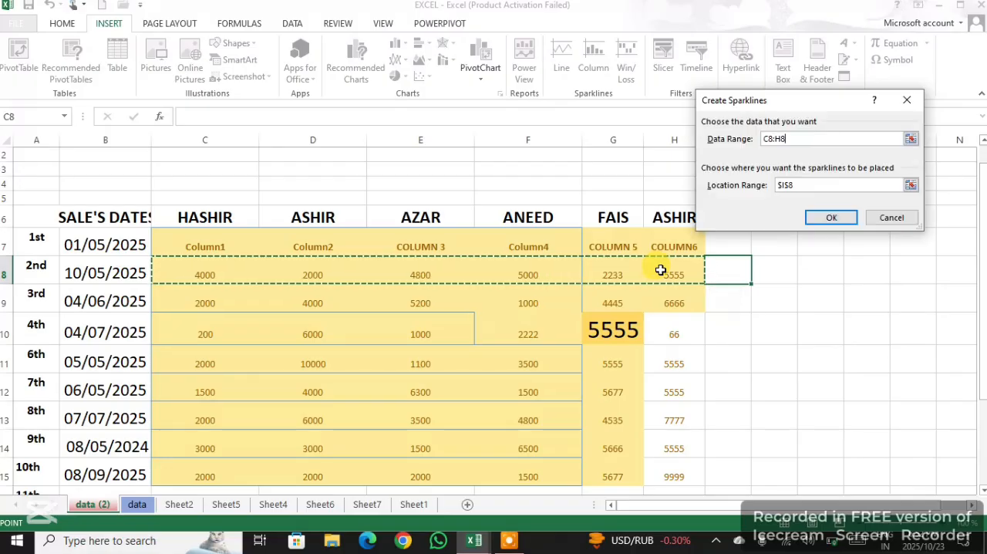
pyautogui.click(830, 218)
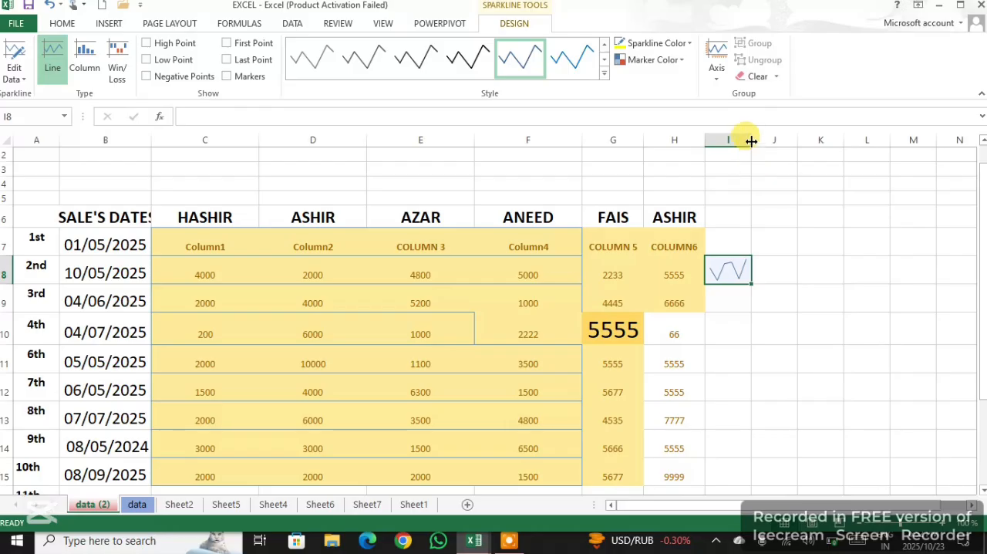
# Widen column I and fill the line sparkline from I8 down to I15
pyautogui.moveTo(751, 140); pyautogui.dragTo(812, 149)
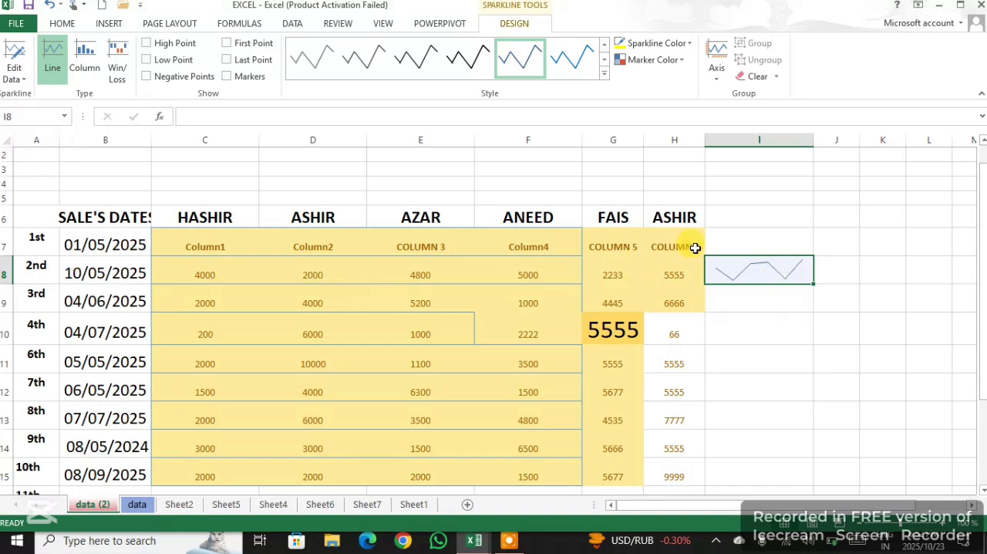
pyautogui.moveTo(813, 283); pyautogui.dragTo(780, 433)
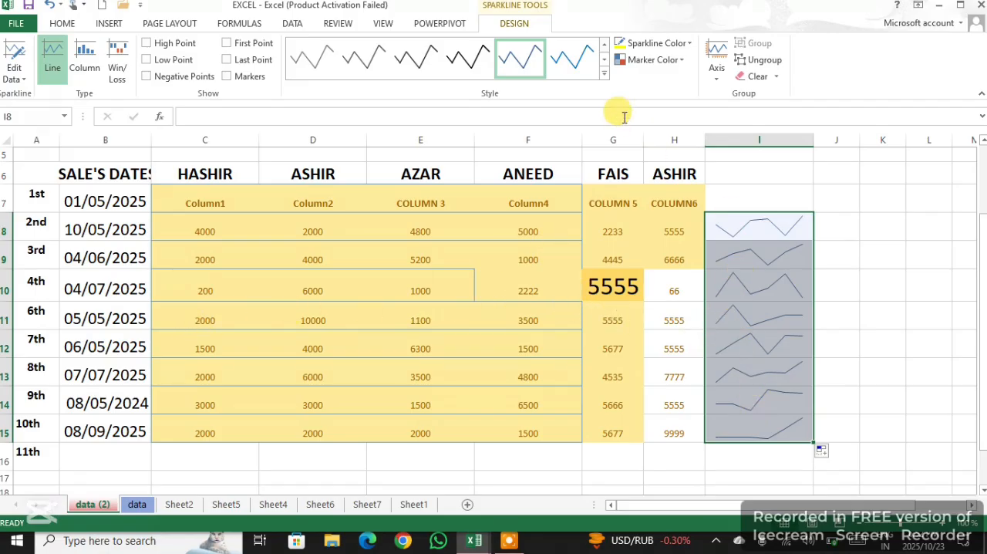
# Apply the dark orange style to the line sparklines in I8:I15 and show their high, low, first and last points
pyautogui.click(606, 75)
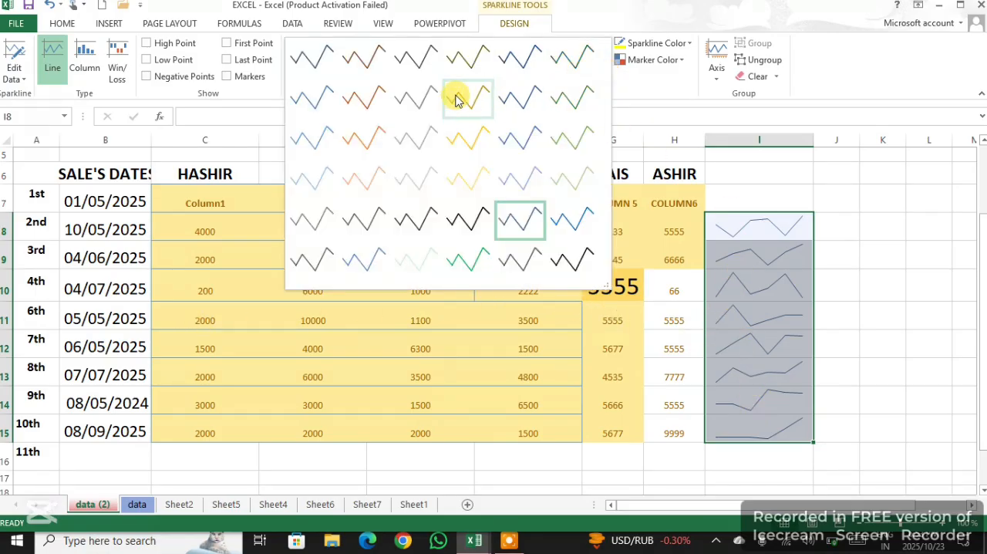
pyautogui.click(379, 100)
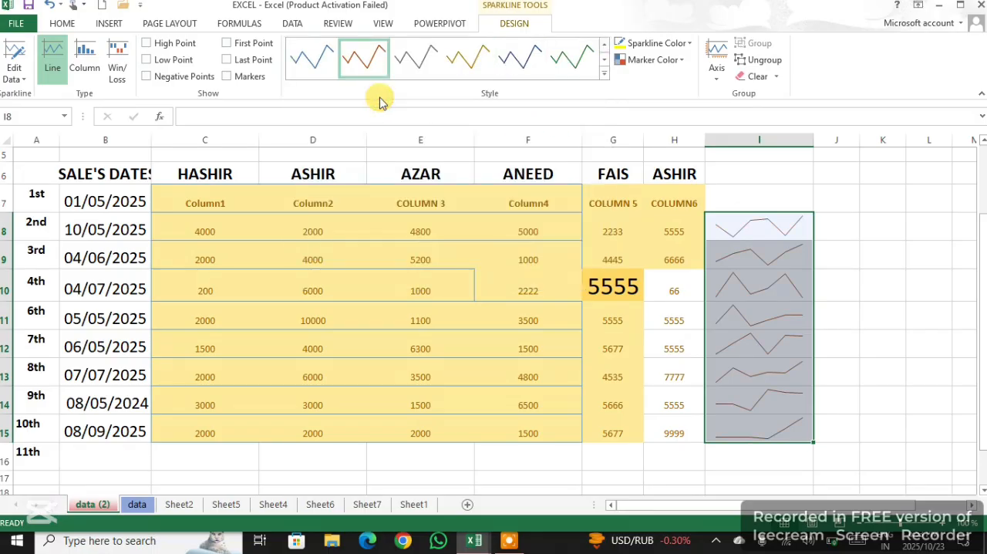
pyautogui.click(147, 43)
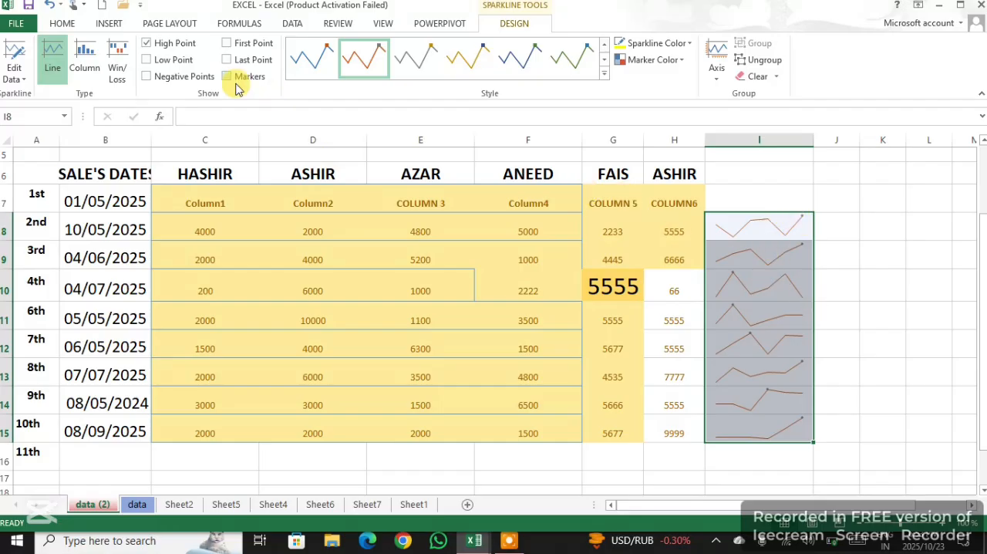
pyautogui.click(152, 57)
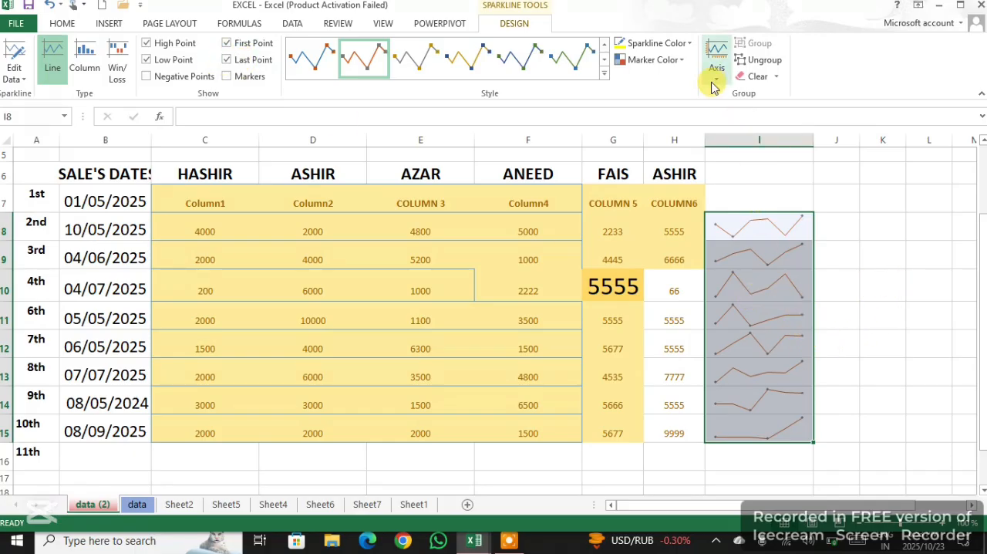
# Color the line sparklines red and set their high point markers to Blue, Accent 1, Darker 25%
pyautogui.click(686, 42)
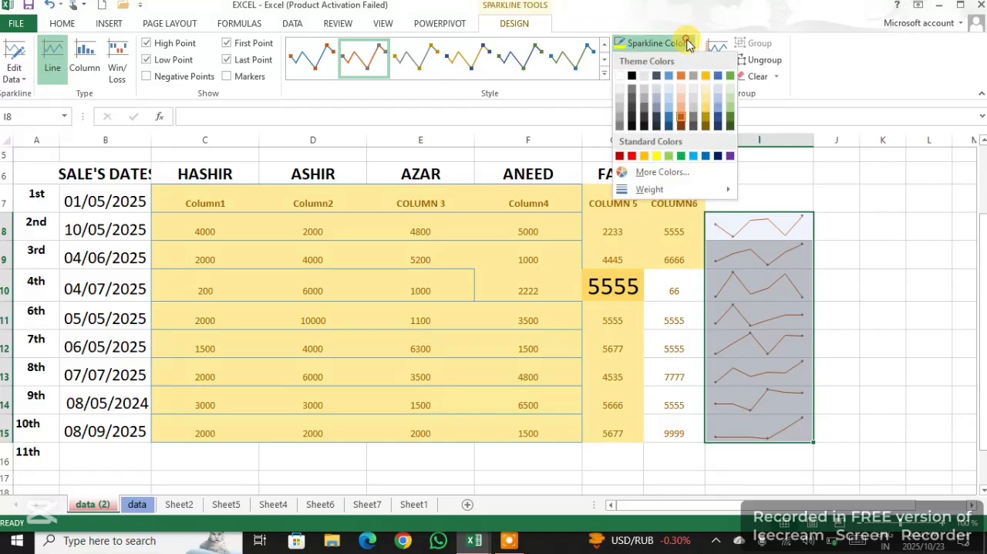
pyautogui.click(631, 156)
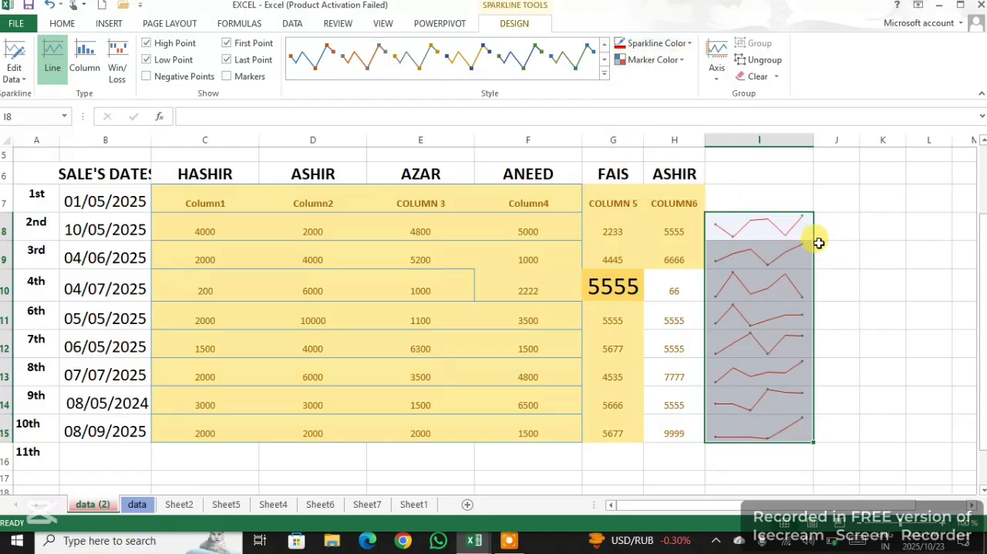
pyautogui.click(686, 62)
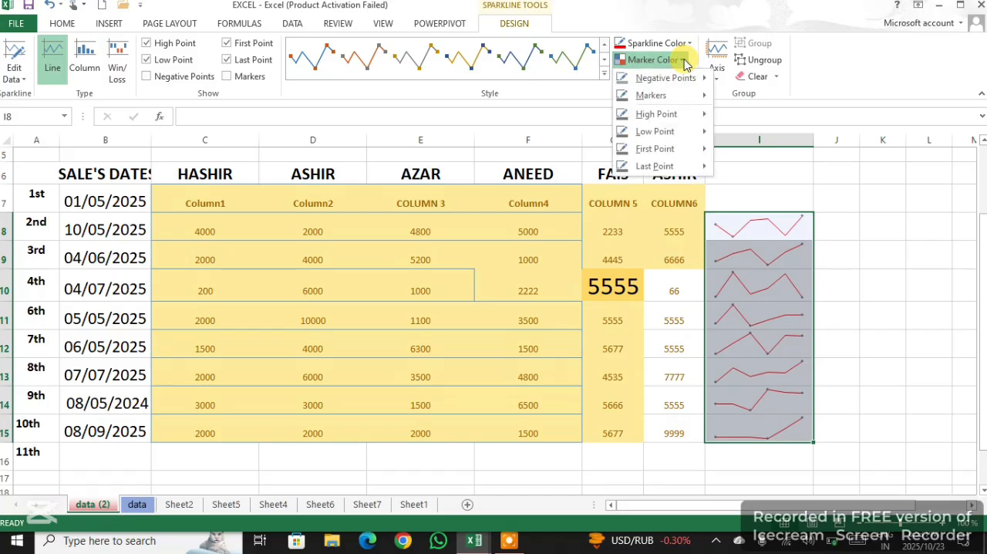
pyautogui.moveTo(678, 126)
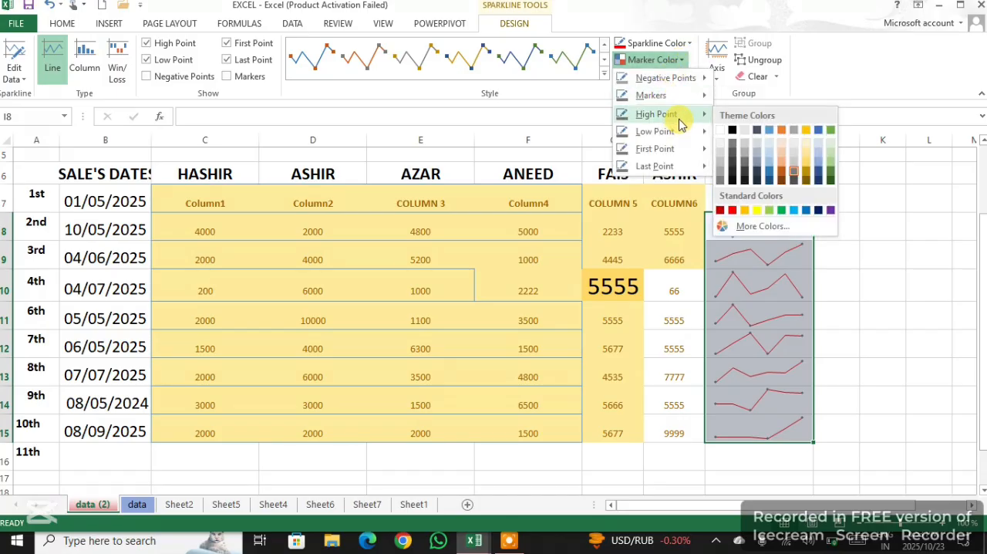
pyautogui.click(770, 171)
# Set the line sparklines' low point markers to gold and their first point markers to red
pyautogui.click(683, 59)
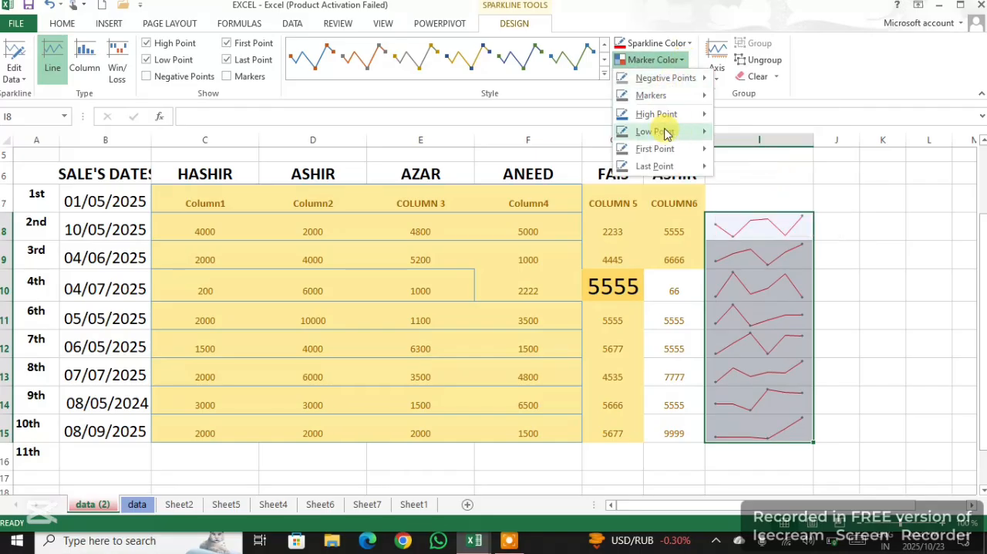
pyautogui.moveTo(681, 139)
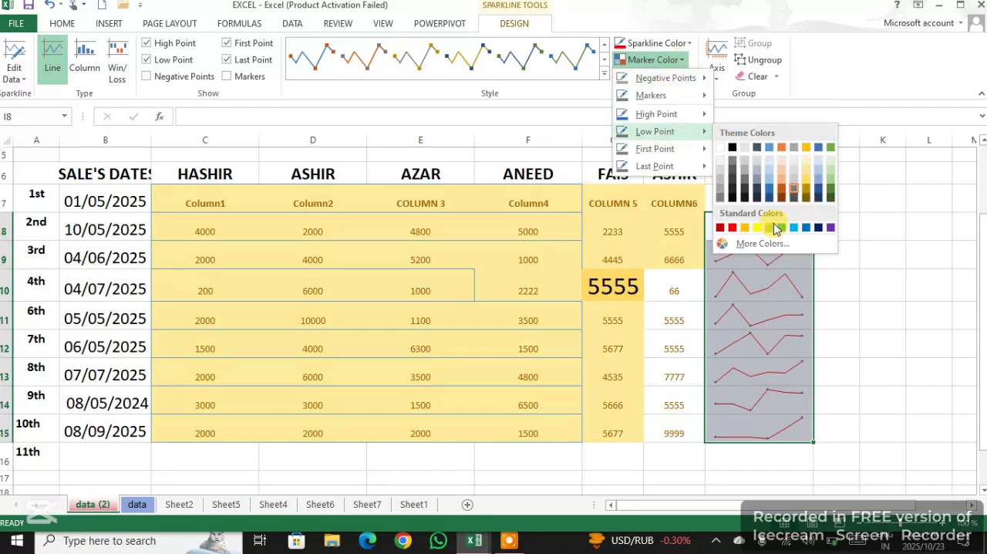
pyautogui.click(807, 154)
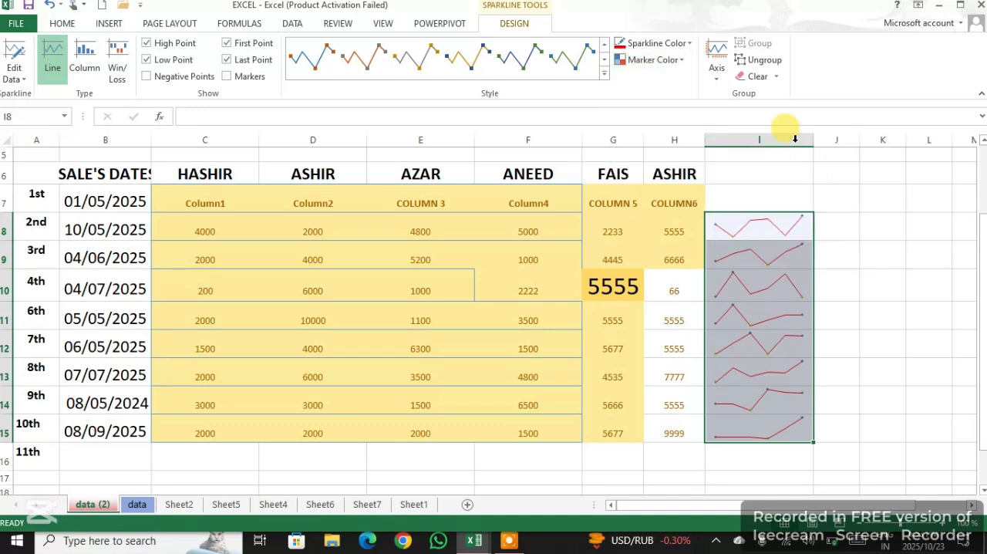
pyautogui.click(671, 60)
pyautogui.moveTo(671, 148)
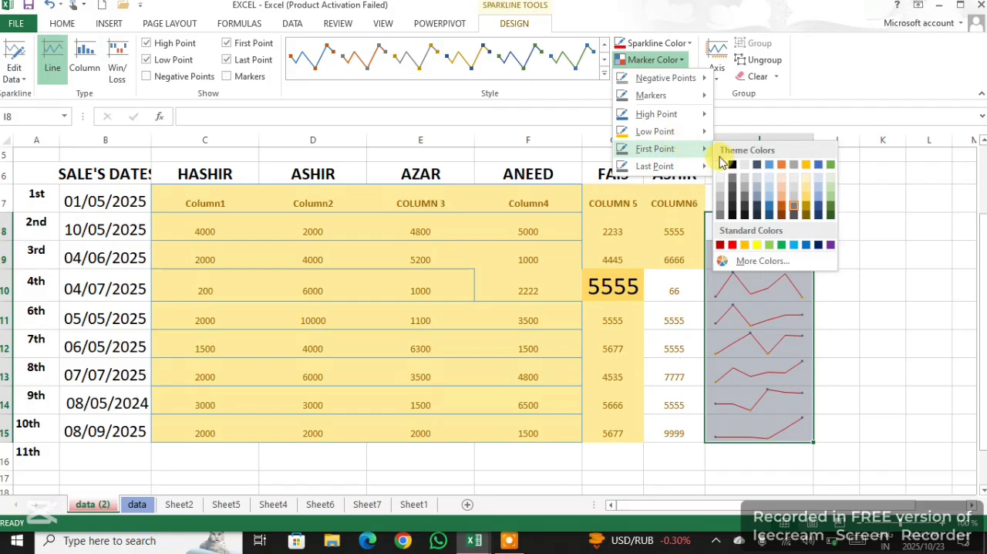
pyautogui.click(736, 245)
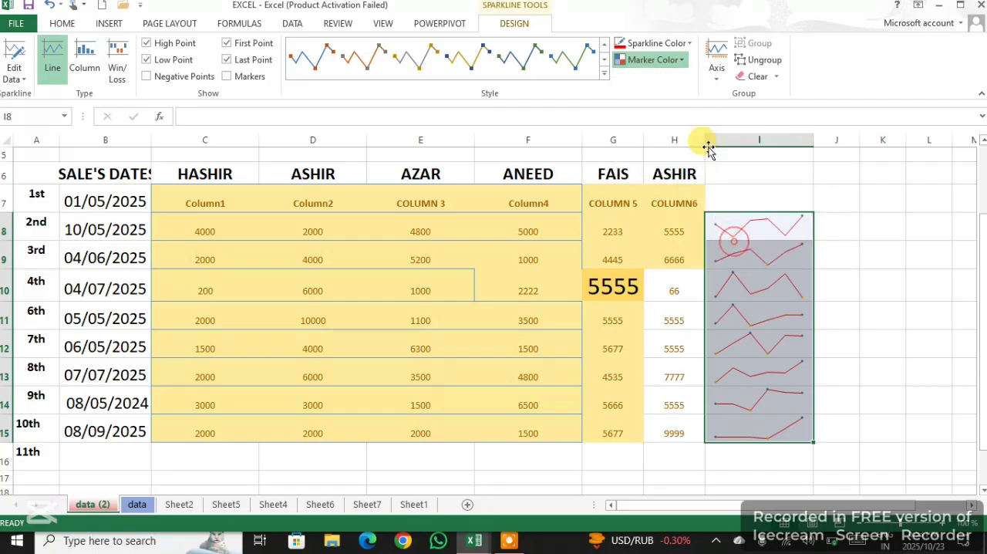
# Set the line sparklines' last point markers to dark green and deselect the sparklines
pyautogui.click(682, 61)
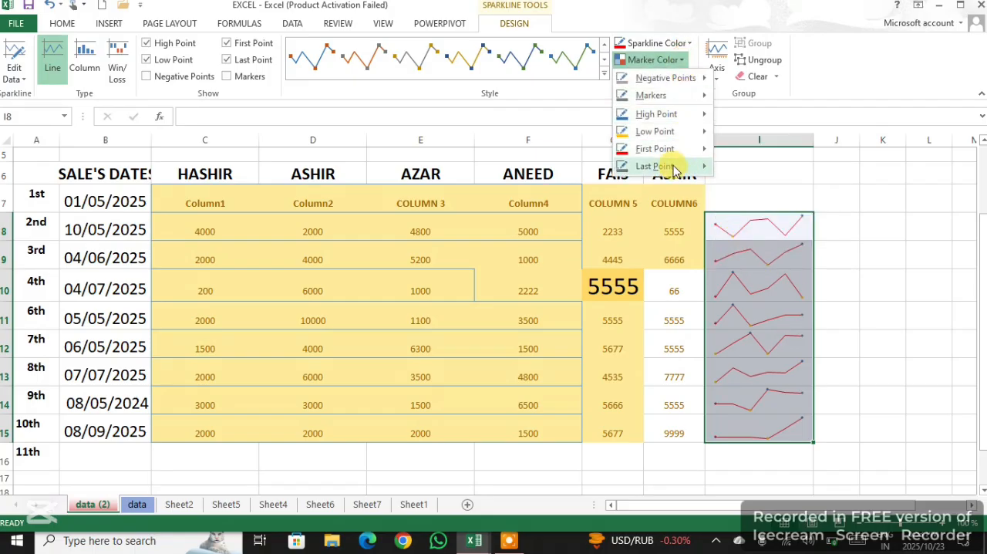
pyautogui.moveTo(672, 165)
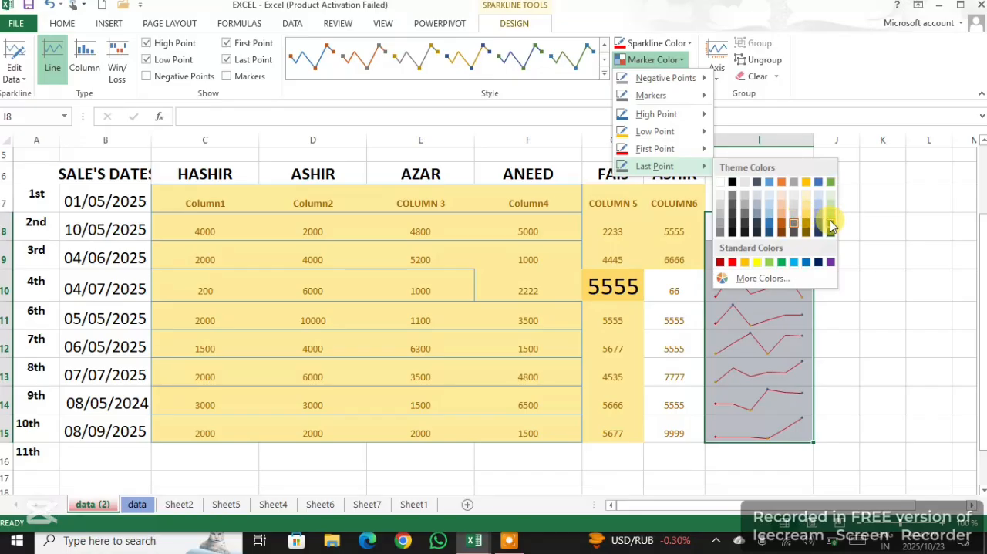
pyautogui.click(830, 223)
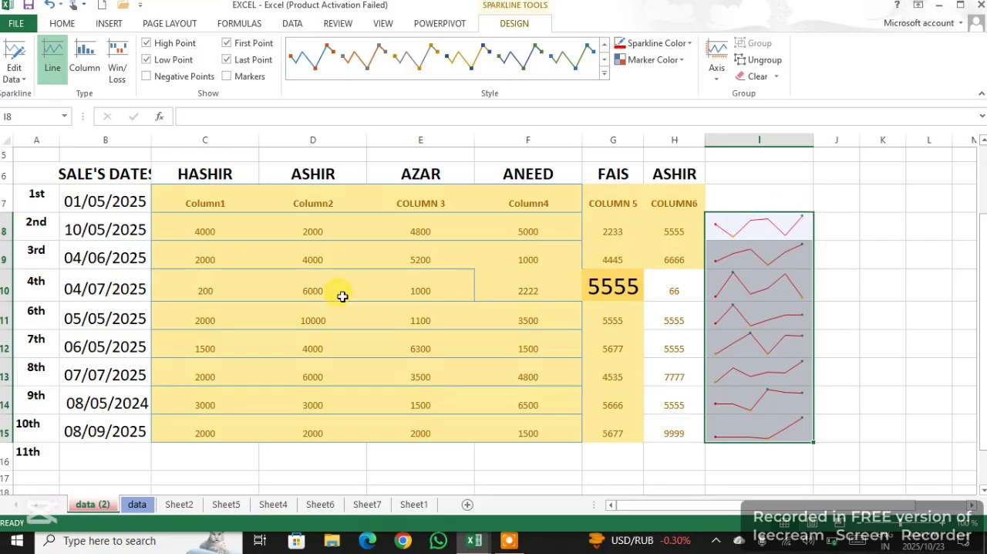
pyautogui.click(287, 206)
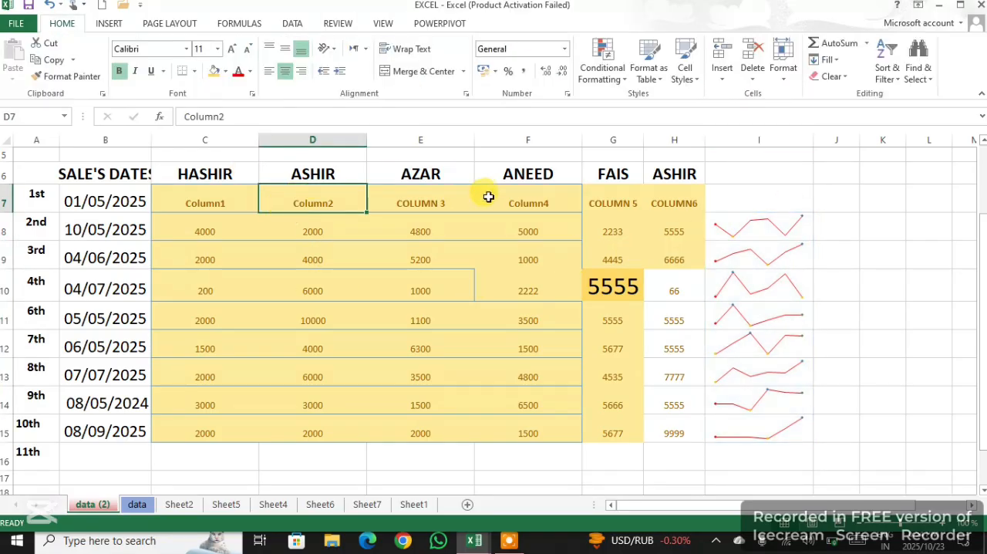
# Clear the header contents in C6:H7 and collapse rows 5 and 6 above the sales data
pyautogui.scroll(2, 488, 198)
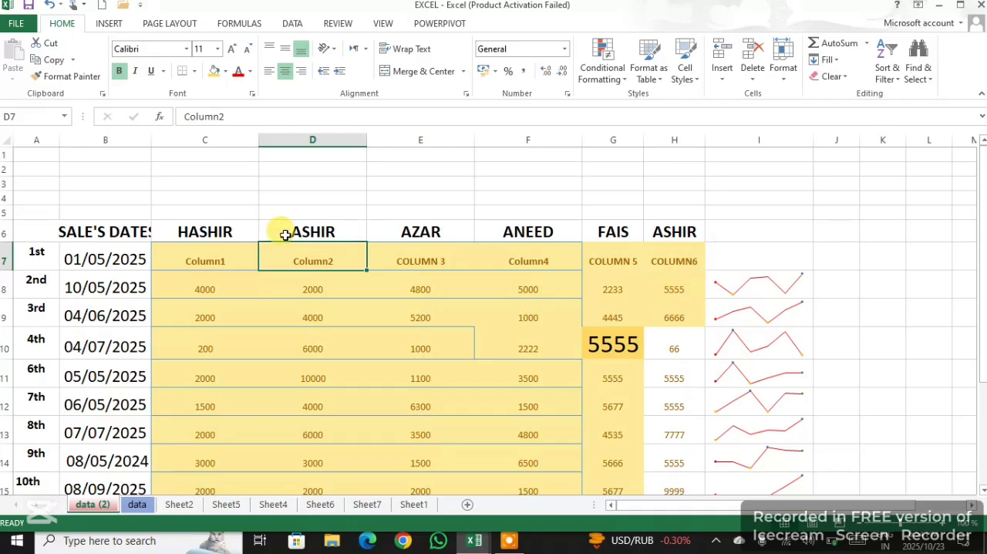
pyautogui.moveTo(182, 232); pyautogui.dragTo(672, 256)
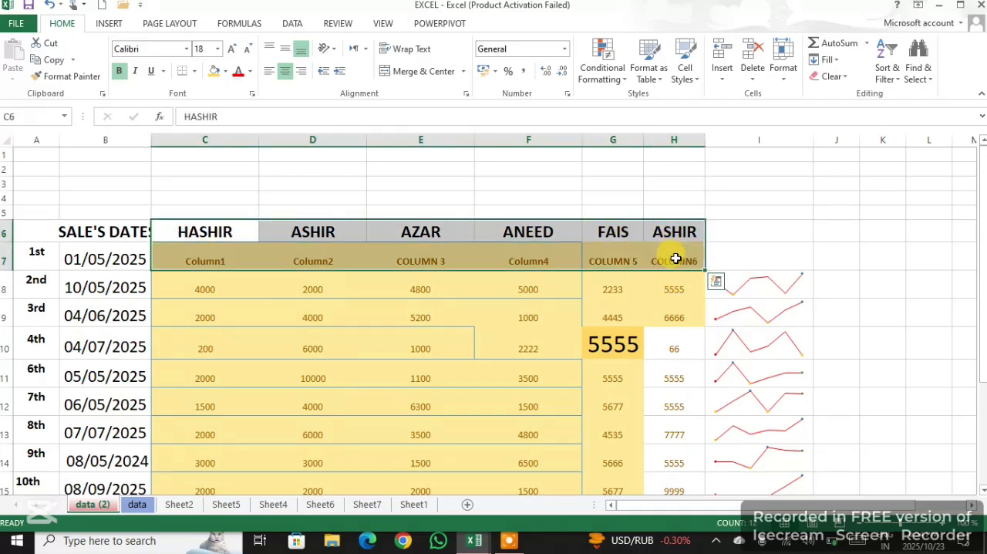
pyautogui.press('Delete')
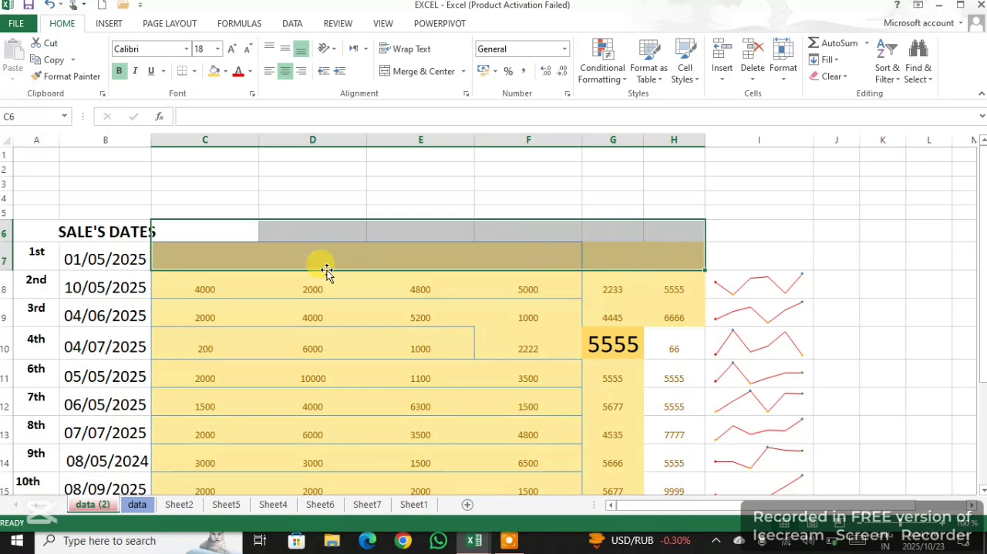
pyautogui.click(215, 262)
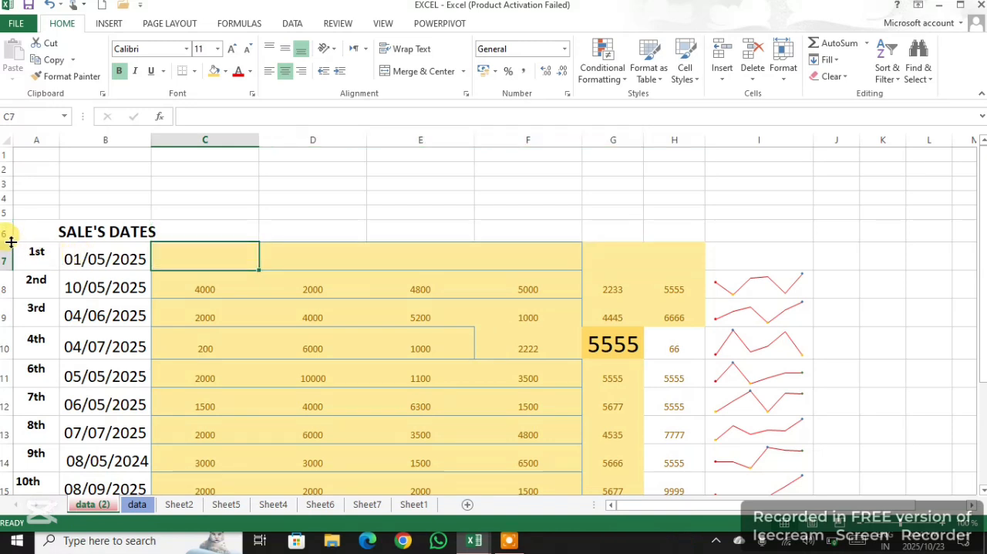
pyautogui.moveTo(13, 244); pyautogui.dragTo(17, 199)
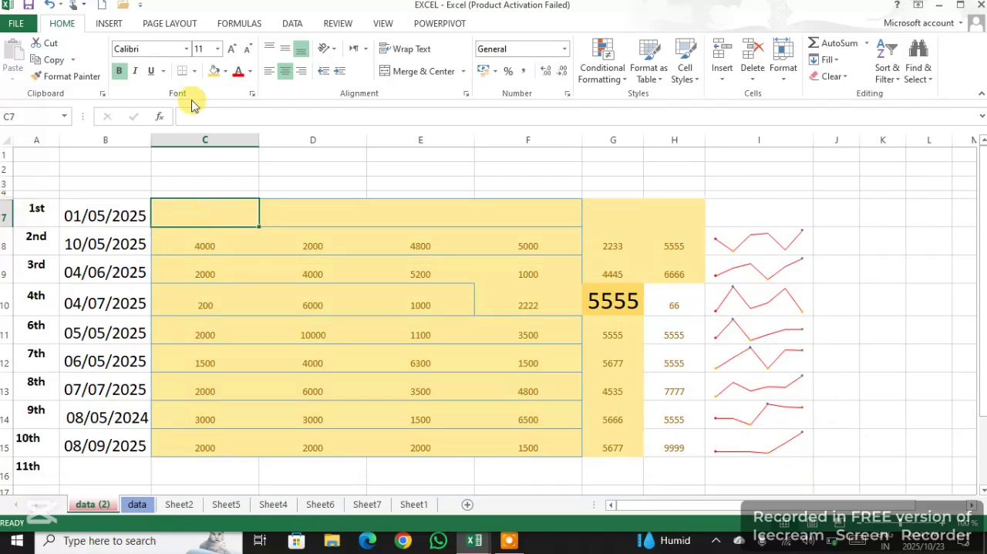
# Insert a column sparkline in cell C7 from the data range C8:C15
pyautogui.click(107, 25)
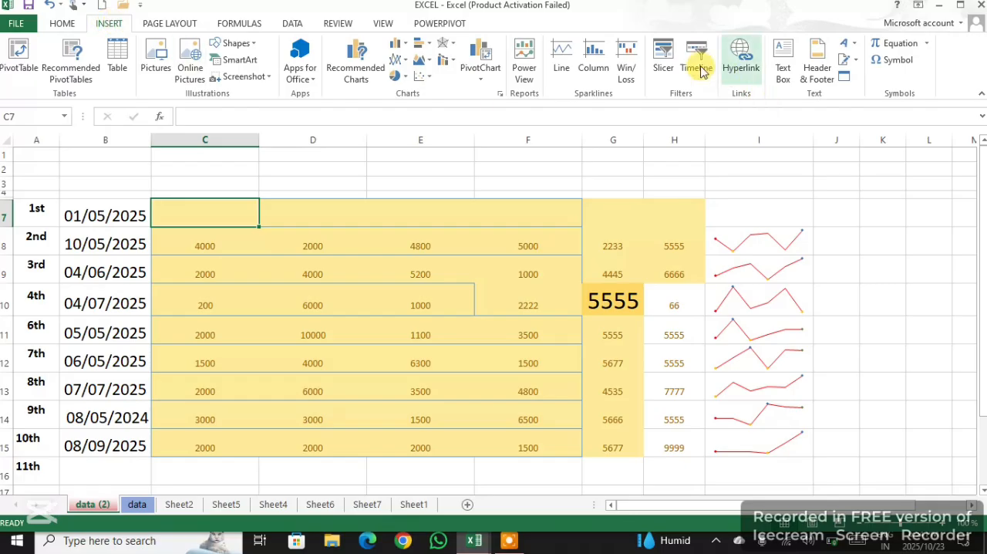
pyautogui.click(605, 66)
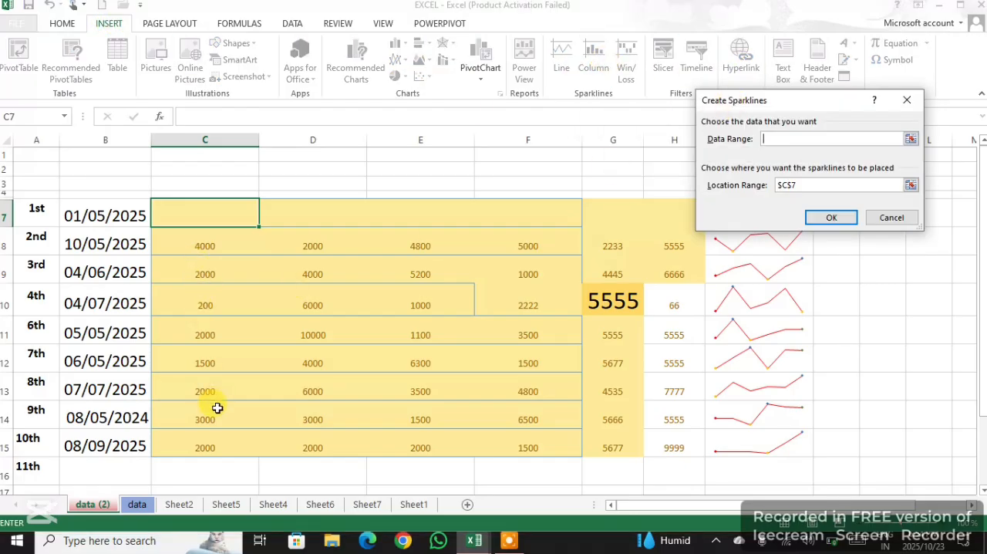
pyautogui.moveTo(211, 452); pyautogui.dragTo(209, 242)
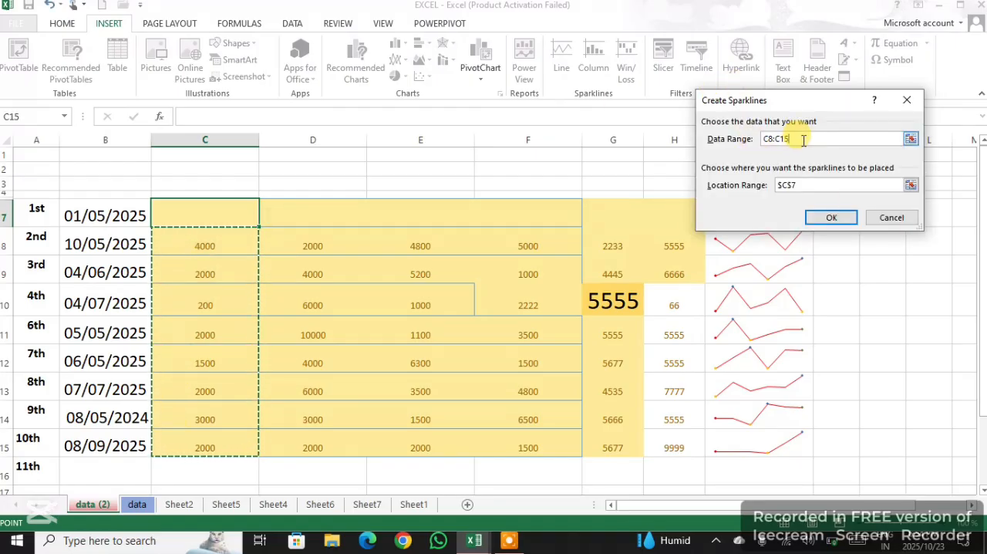
pyautogui.click(831, 217)
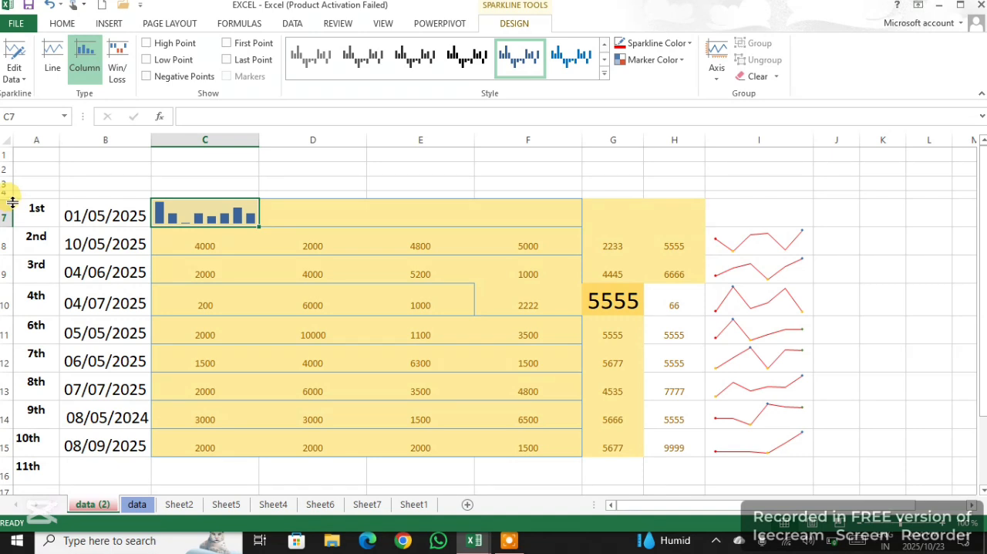
# Collapse the empty rows 2 to 4 and increase the height of row 7
pyautogui.moveTo(12, 202); pyautogui.dragTo(18, 163)
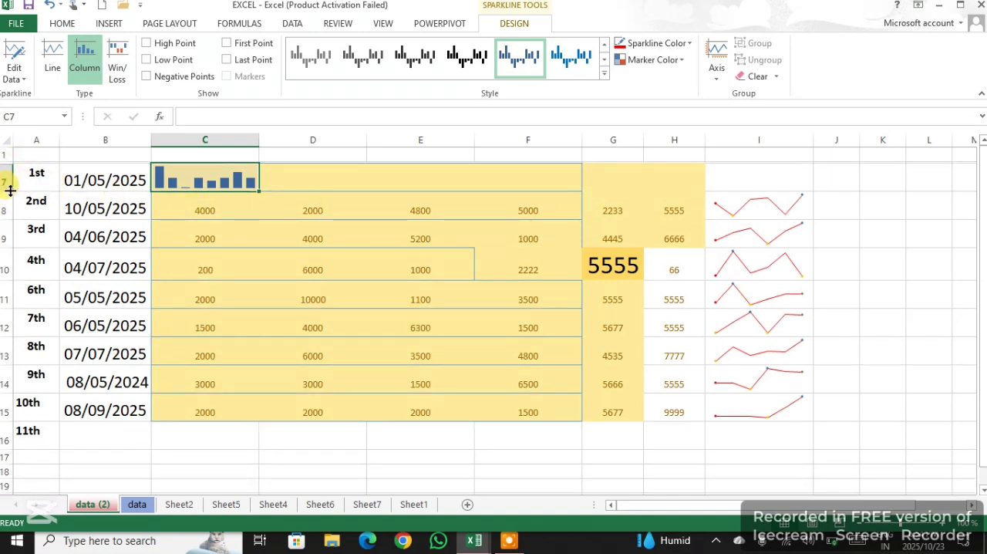
pyautogui.moveTo(10, 190); pyautogui.dragTo(11, 219)
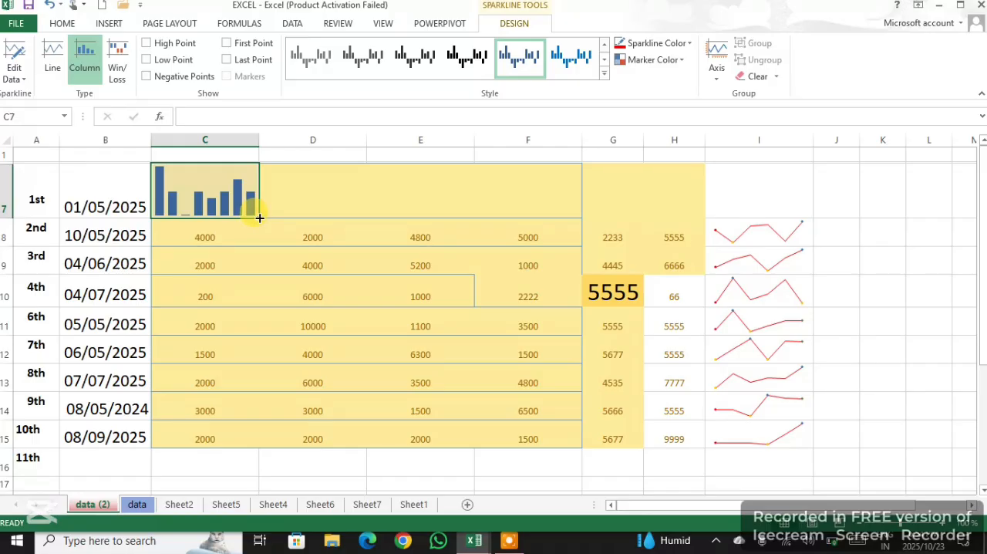
# Fill the column sparkline from C7 across to H7 and apply the green sparkline style
pyautogui.moveTo(259, 219); pyautogui.dragTo(548, 215)
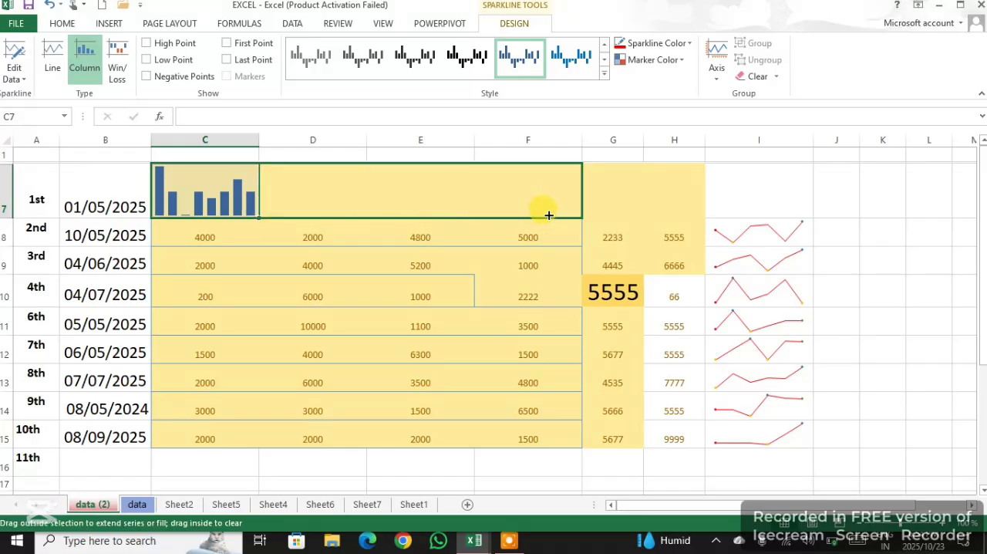
pyautogui.moveTo(624, 215); pyautogui.dragTo(695, 215)
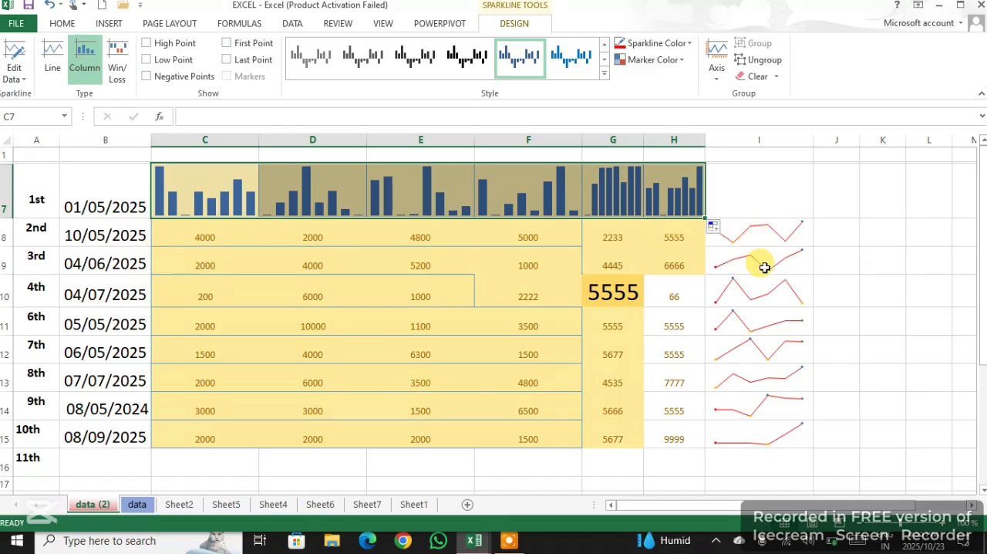
pyautogui.click(603, 74)
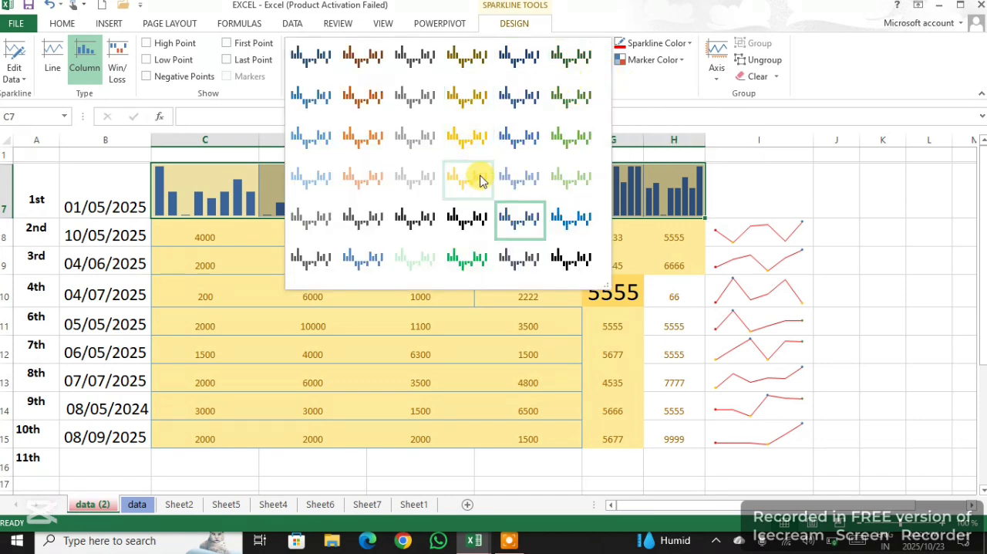
pyautogui.click(468, 262)
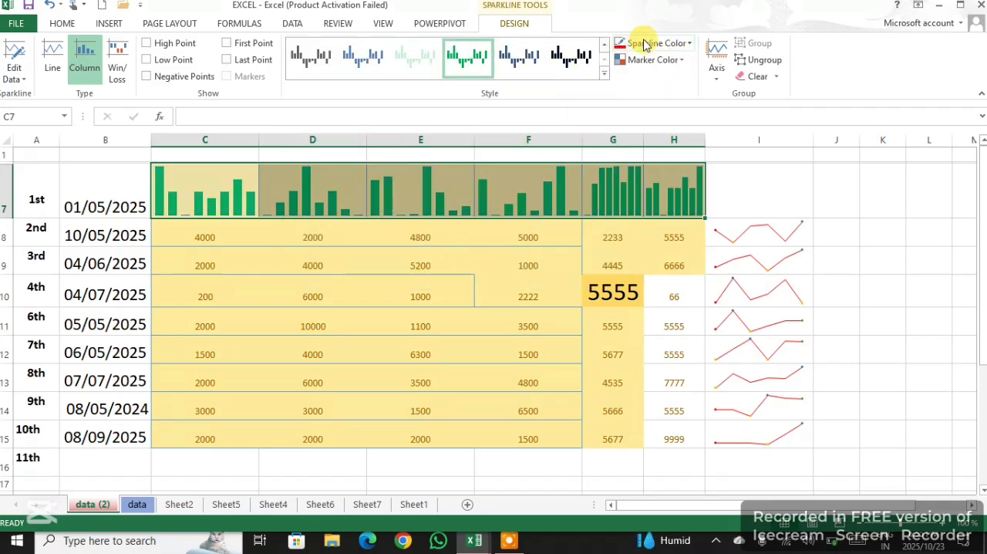
# Recolor the column sparklines in C7:H7 dark red and set their high point marker color to blue
pyautogui.click(686, 45)
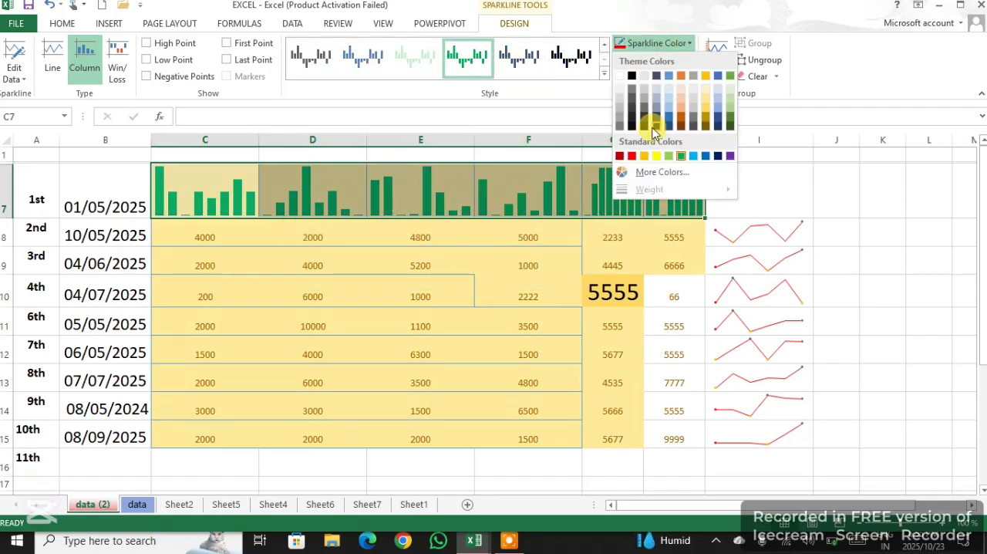
pyautogui.click(620, 156)
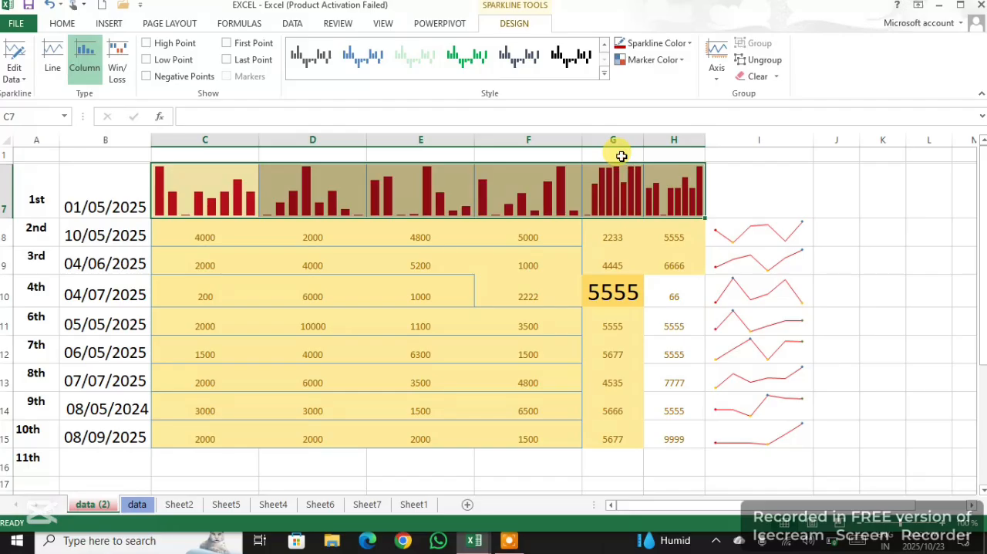
pyautogui.click(675, 61)
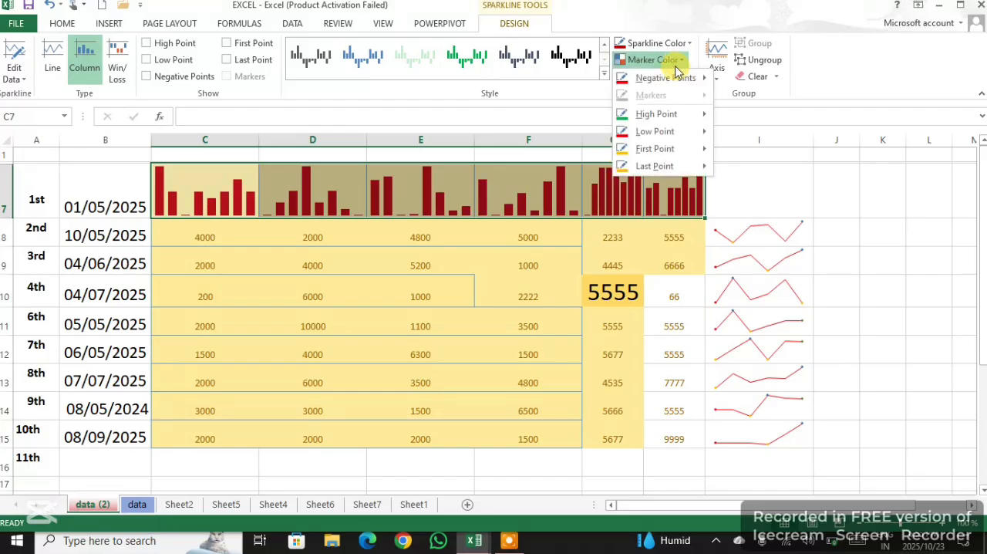
pyautogui.moveTo(674, 122)
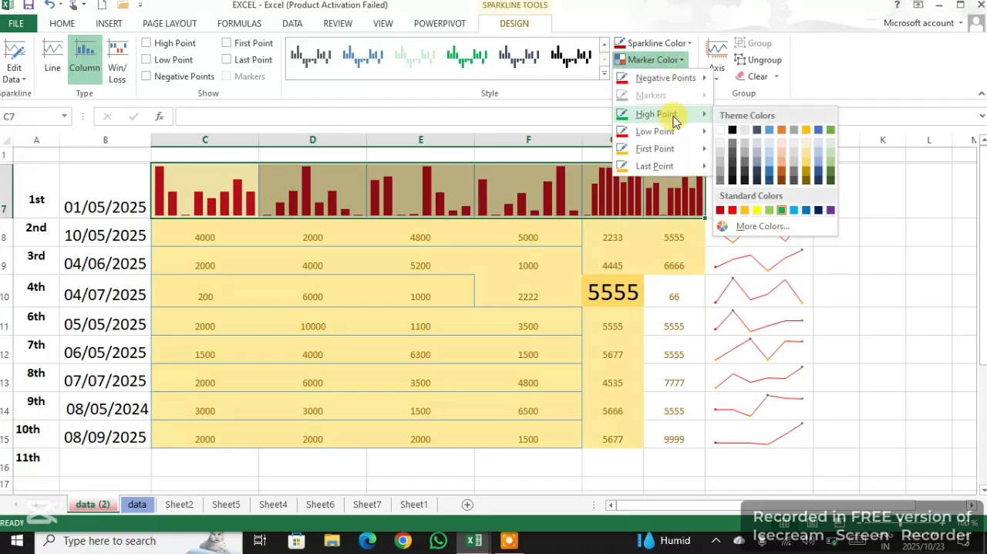
pyautogui.click(766, 170)
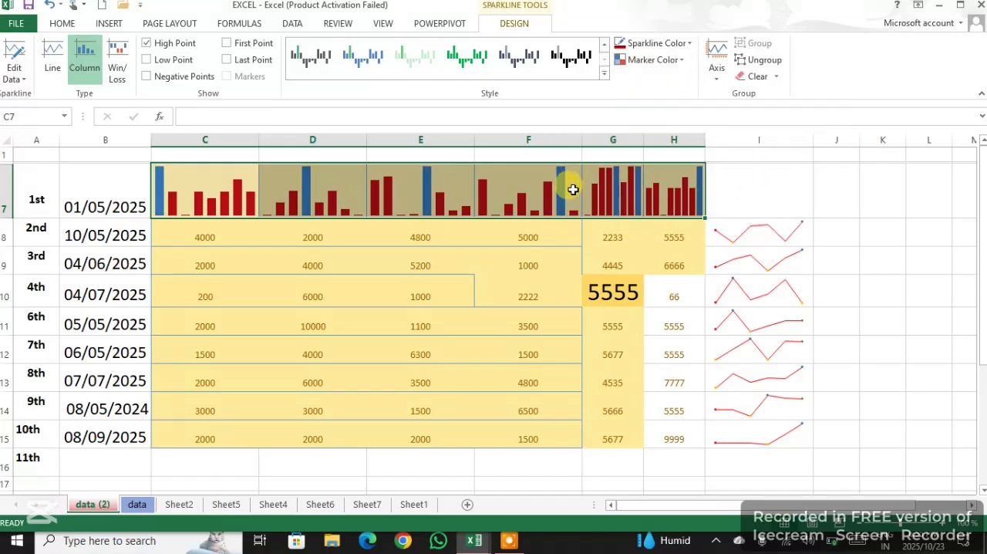
# Set the low point marker color of the column sparklines in C7:H7 to gold
pyautogui.click(679, 60)
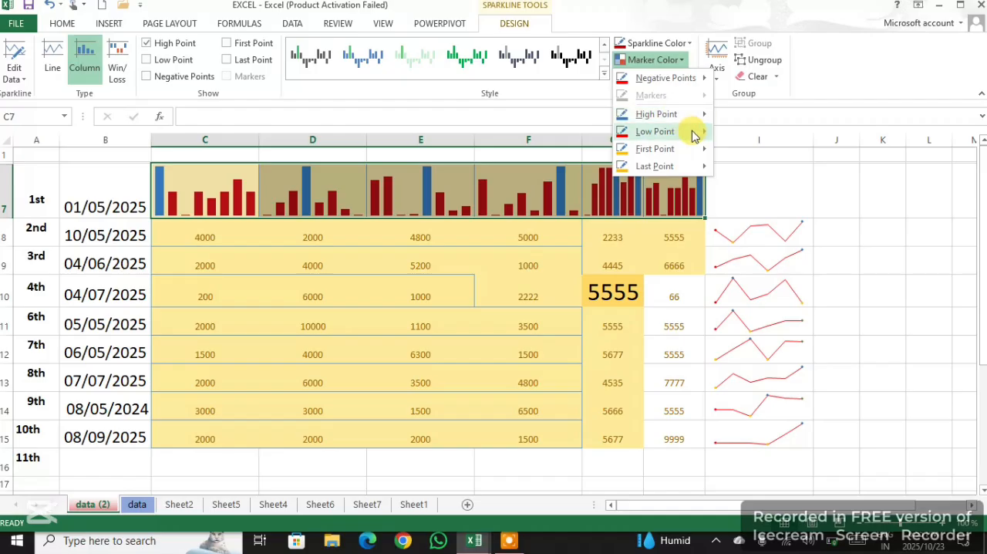
pyautogui.moveTo(694, 130)
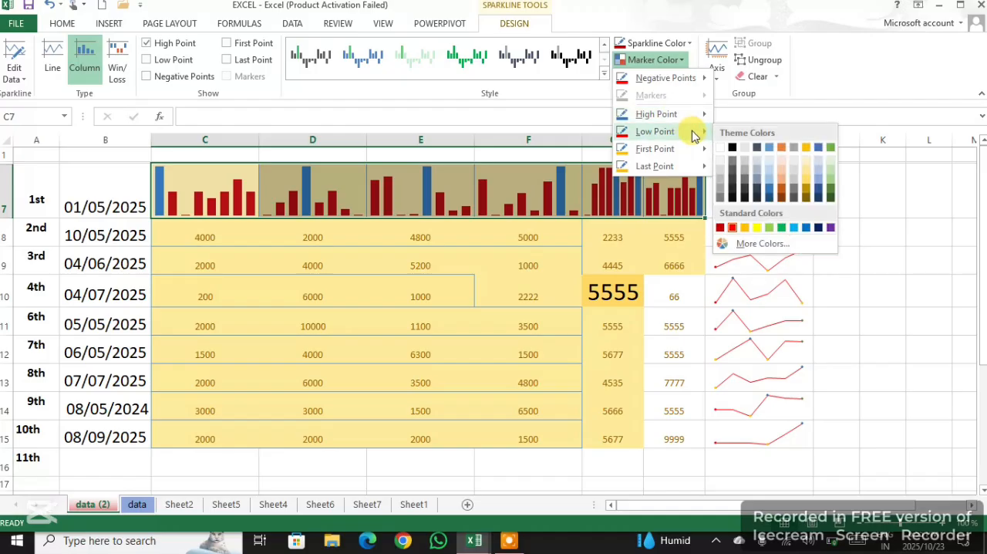
pyautogui.click(808, 177)
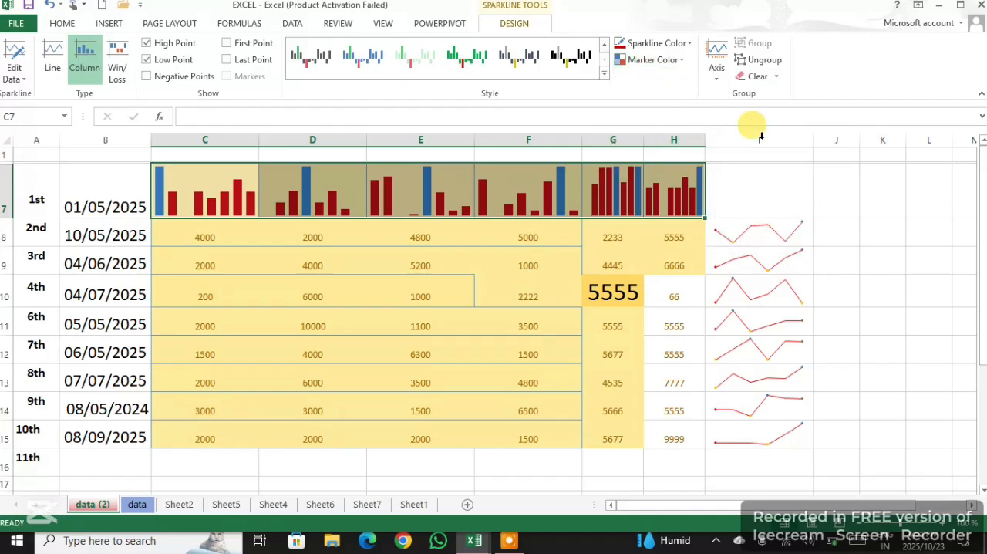
pyautogui.click(678, 60)
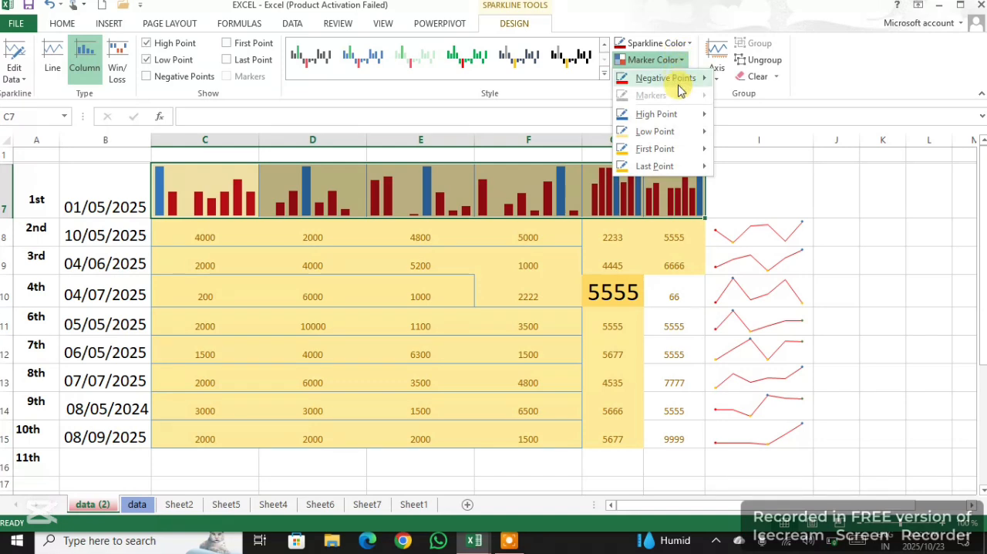
pyautogui.moveTo(698, 135)
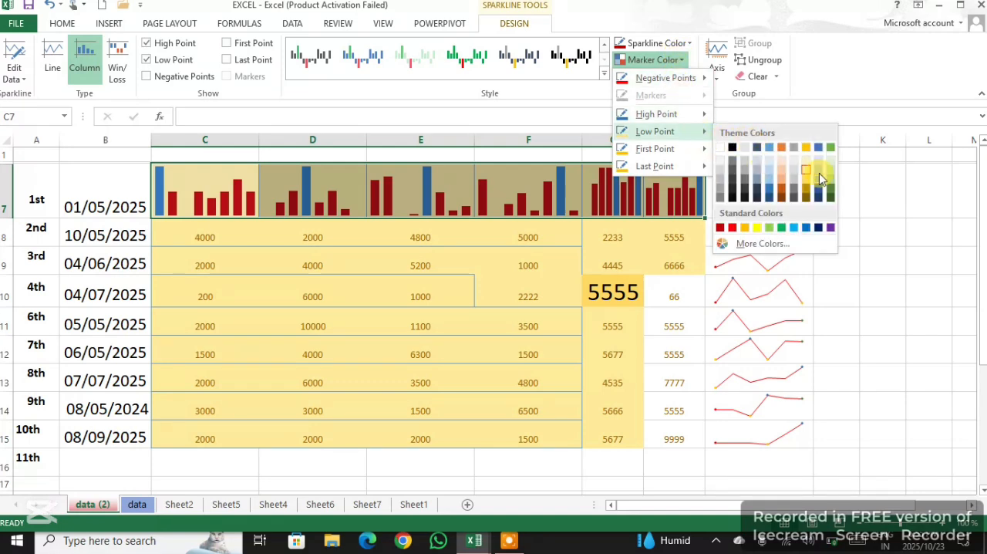
pyautogui.click(808, 149)
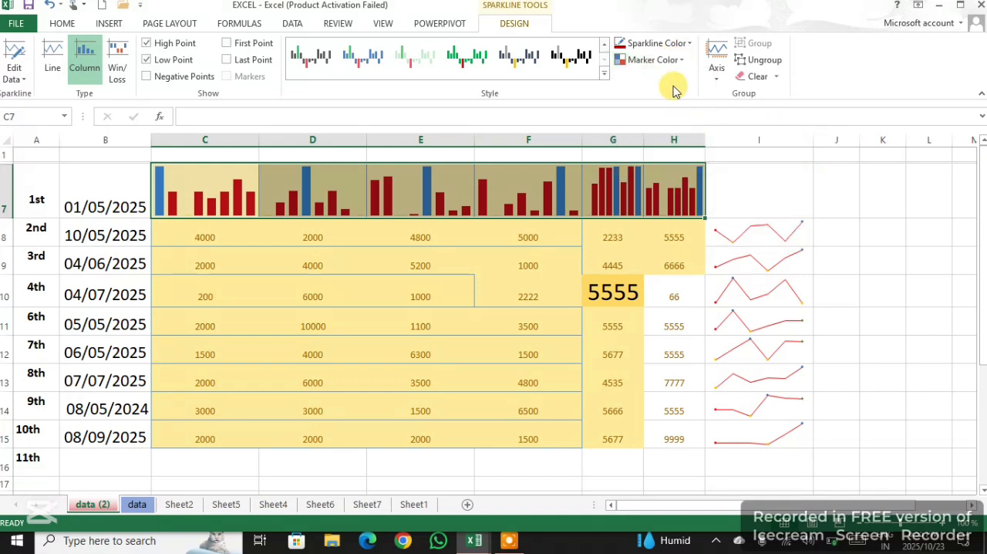
# Set the first point marker color of the C7:H7 sparklines to green and the last point marker color to dark green
pyautogui.click(678, 60)
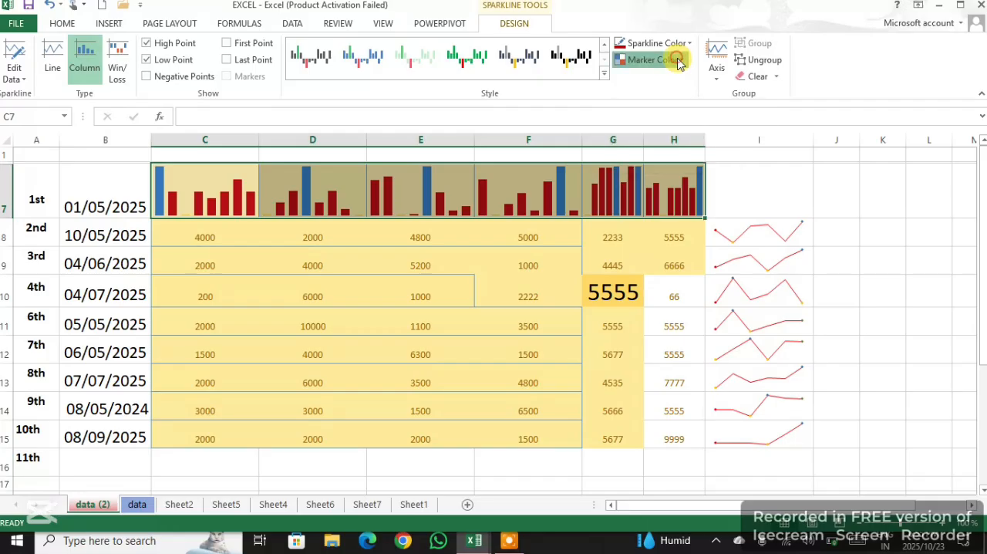
pyautogui.moveTo(675, 152)
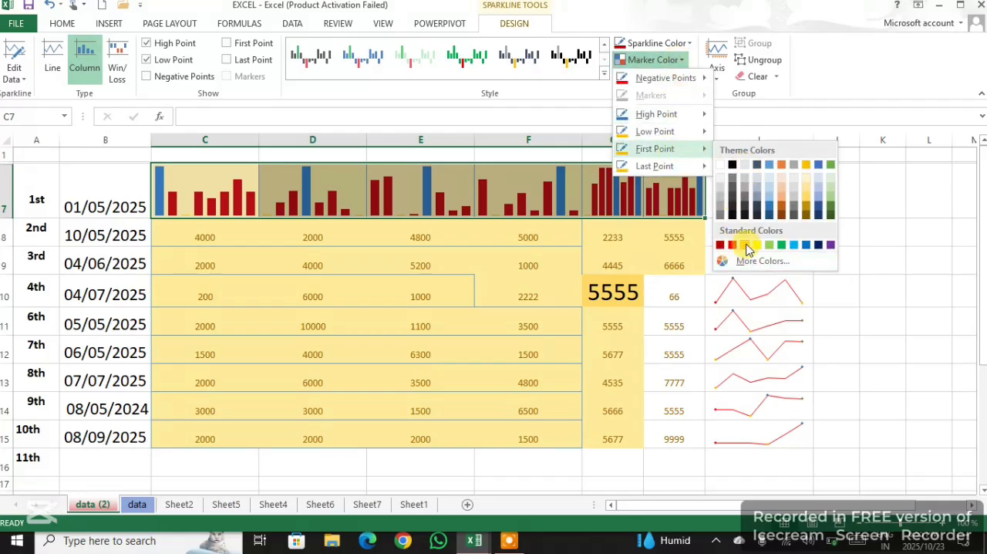
pyautogui.click(783, 245)
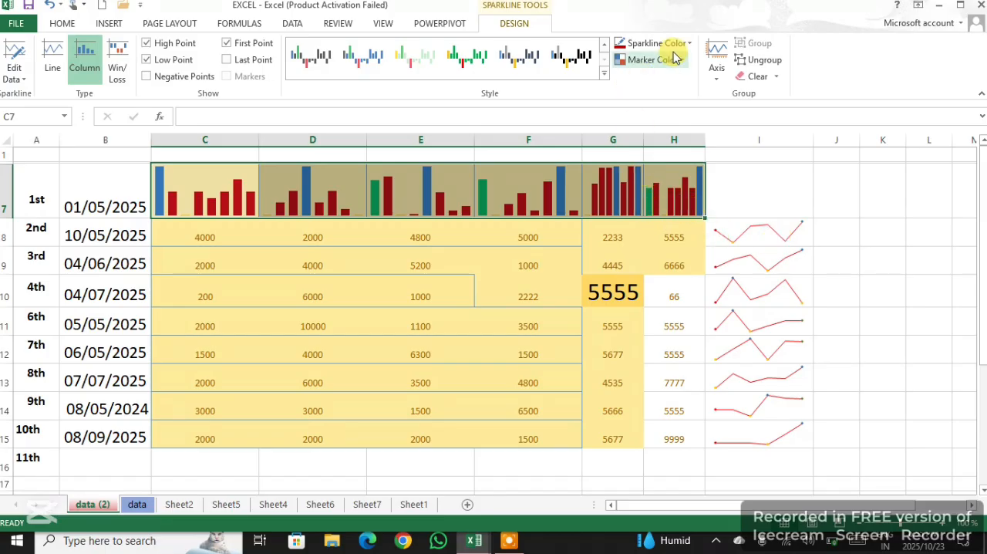
pyautogui.click(656, 60)
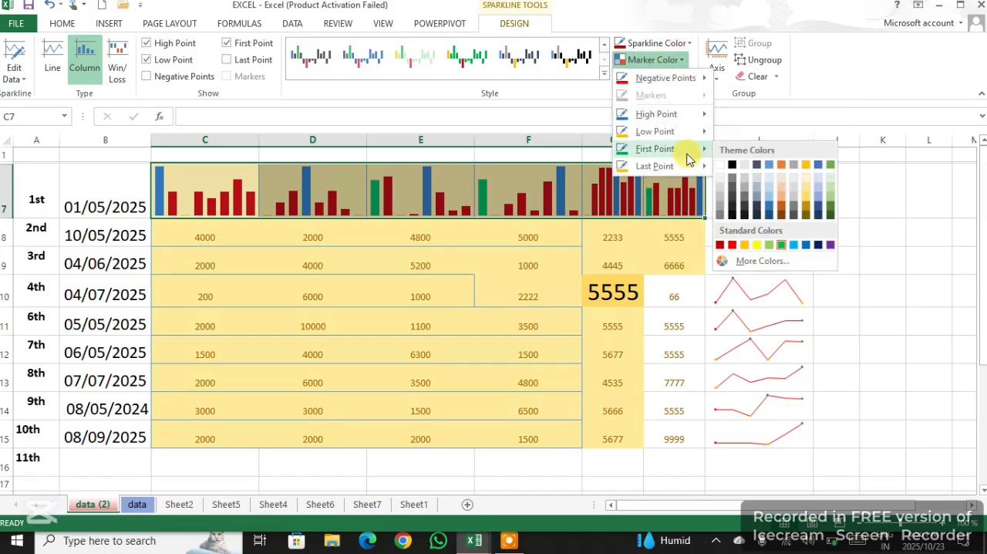
pyautogui.moveTo(687, 172)
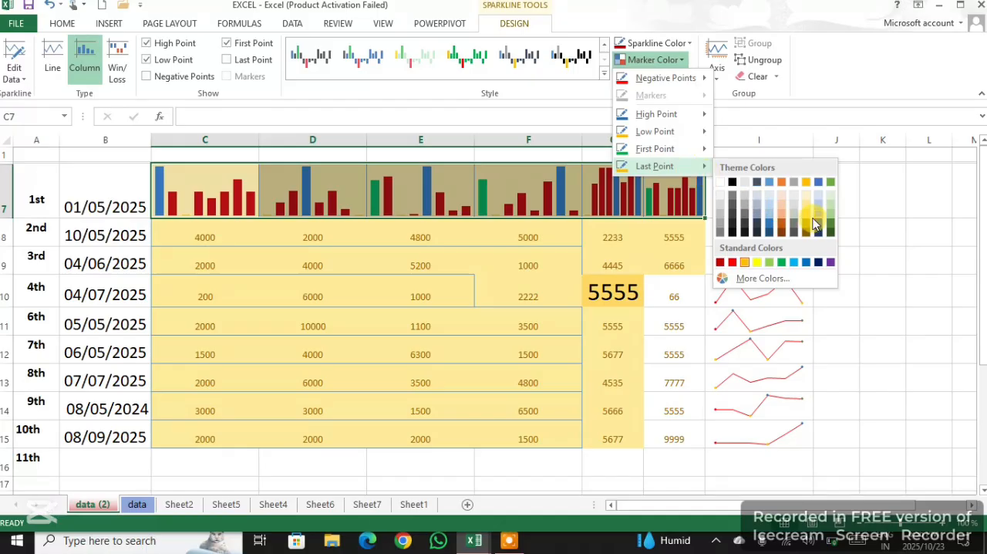
pyautogui.click(835, 234)
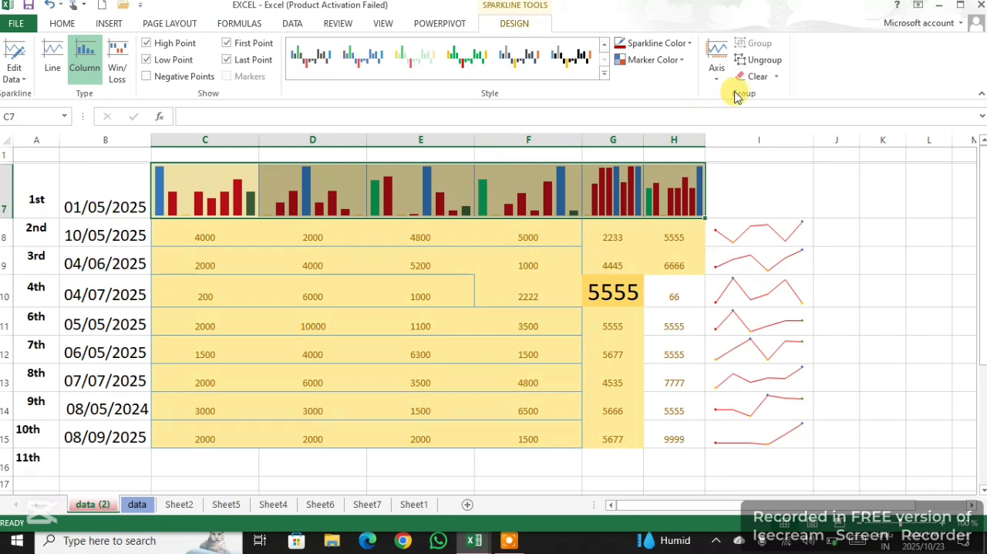
# Clear the column sparklines from C7:H7 and the line sparklines from I8:I15
pyautogui.click(753, 78)
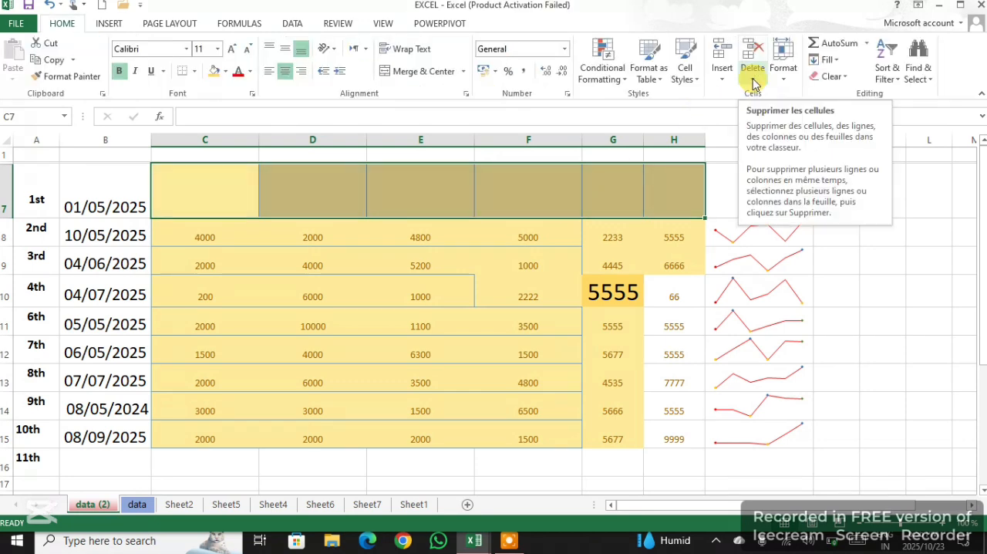
pyautogui.moveTo(762, 241); pyautogui.dragTo(761, 441)
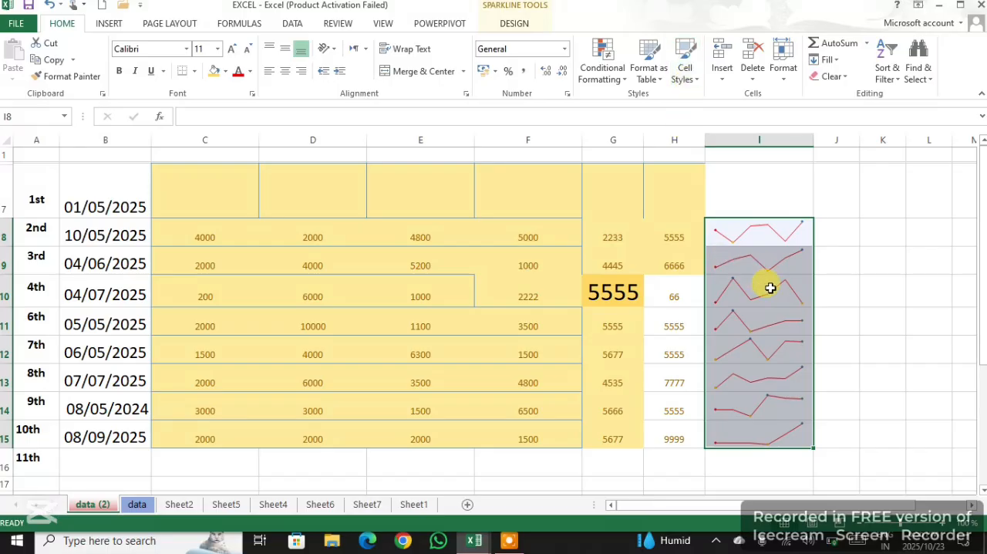
pyautogui.click(833, 78)
pyautogui.click(845, 94)
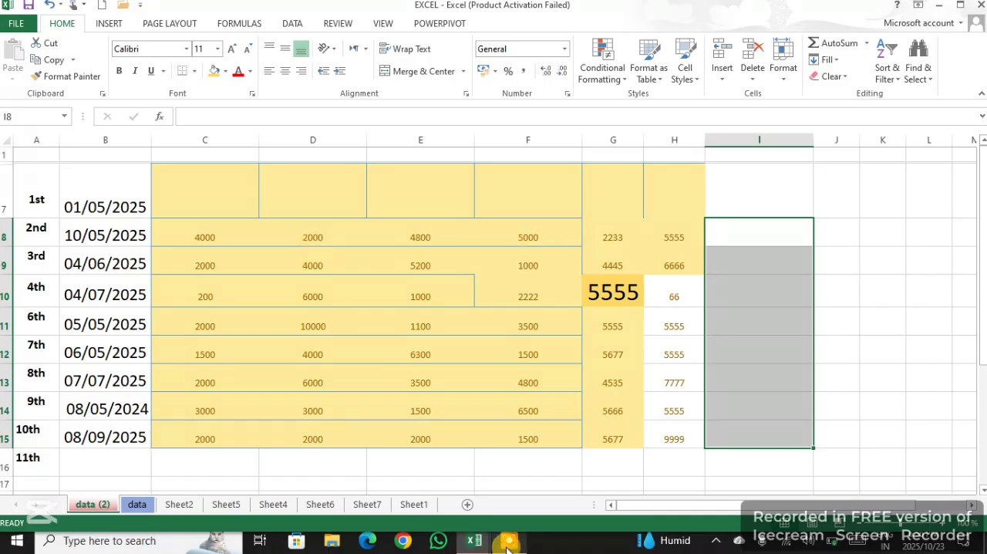
pyautogui.moveTo(507, 543)
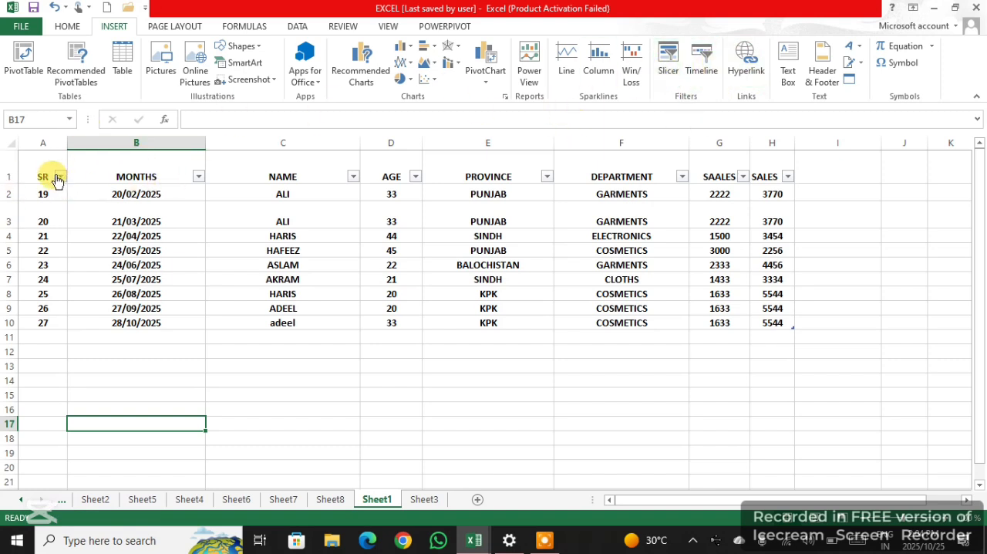
# Insert MONTHS and NAME slicers for the table A1:H10 on Sheet1 and place them apart so neither covers the other
pyautogui.moveTo(57, 169); pyautogui.dragTo(773, 316)
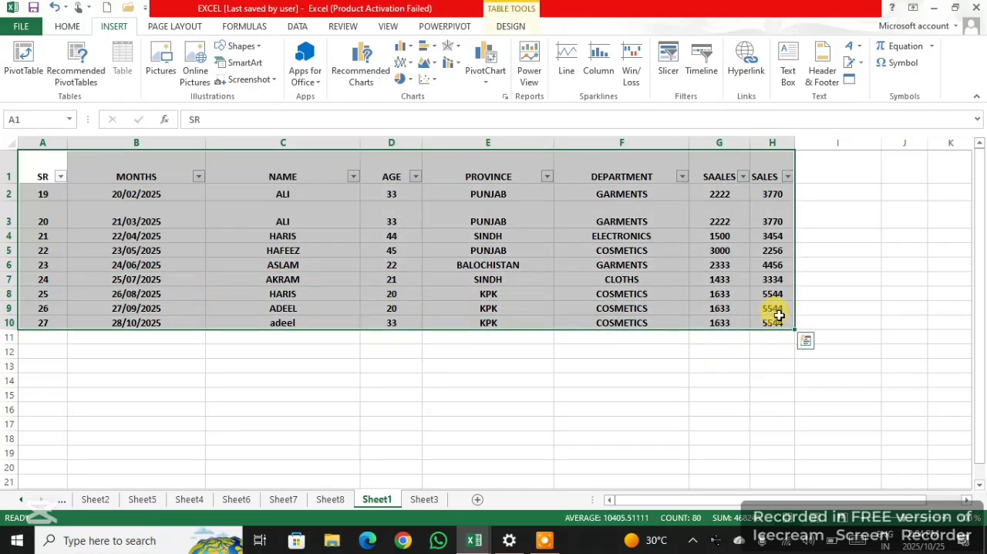
pyautogui.click(671, 68)
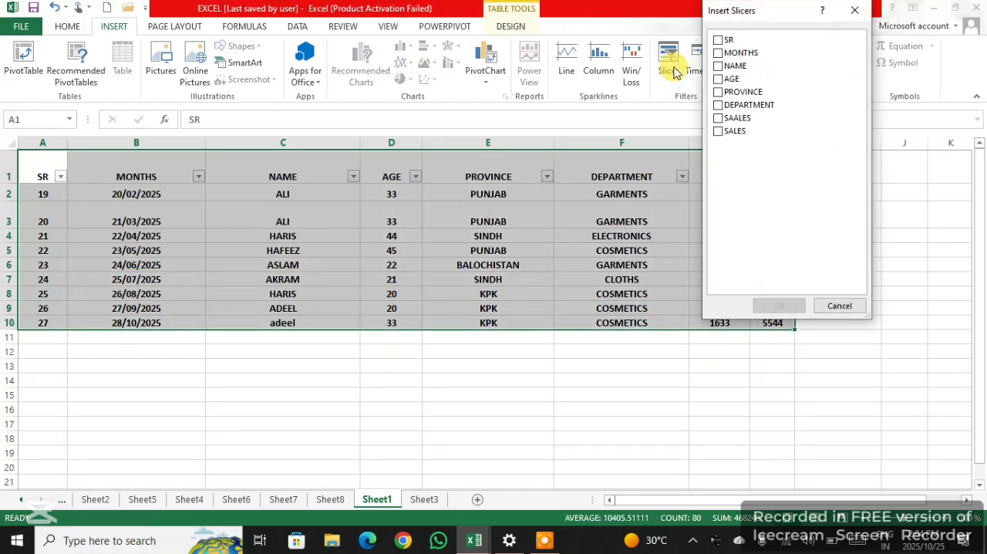
pyautogui.click(745, 52)
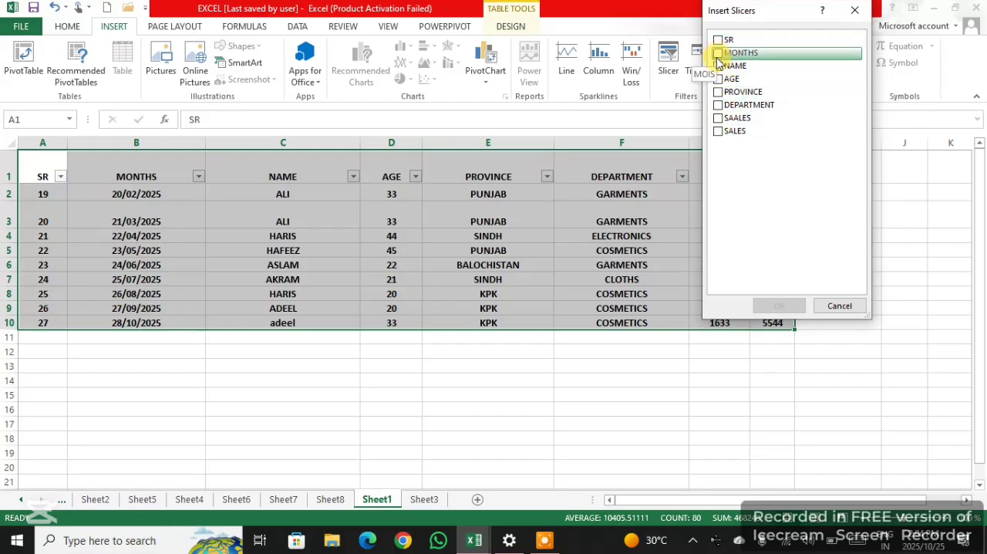
pyautogui.click(718, 53)
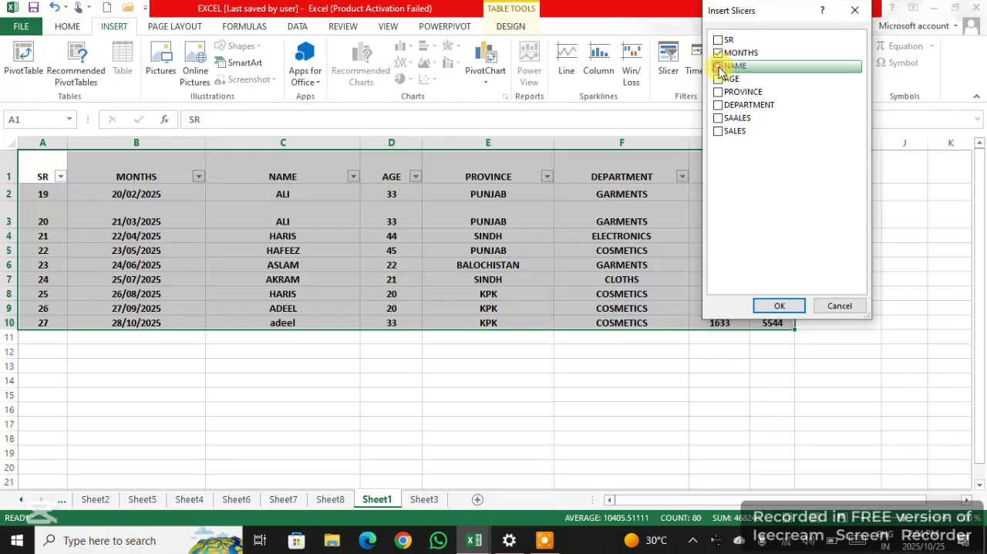
pyautogui.click(719, 67)
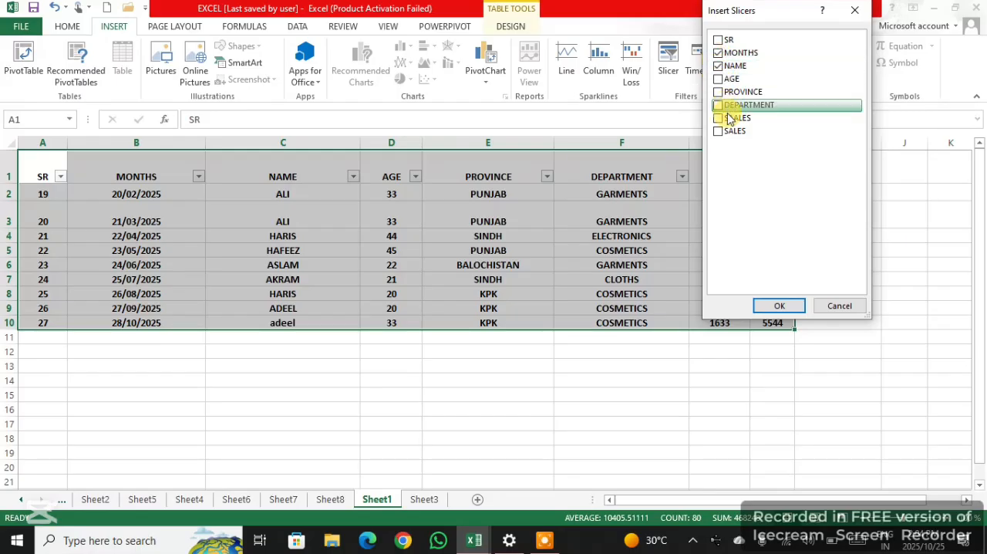
pyautogui.click(779, 305)
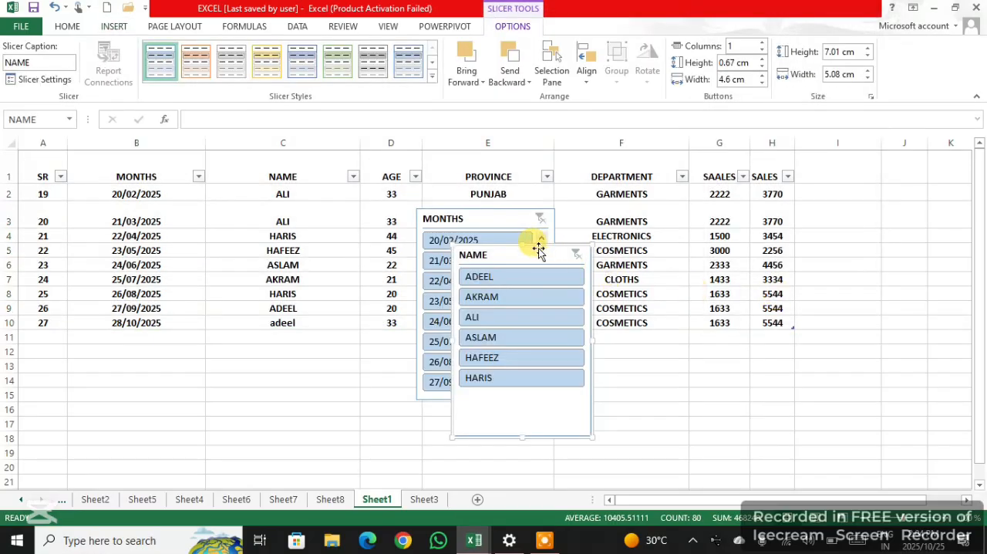
pyautogui.moveTo(543, 256); pyautogui.dragTo(752, 218)
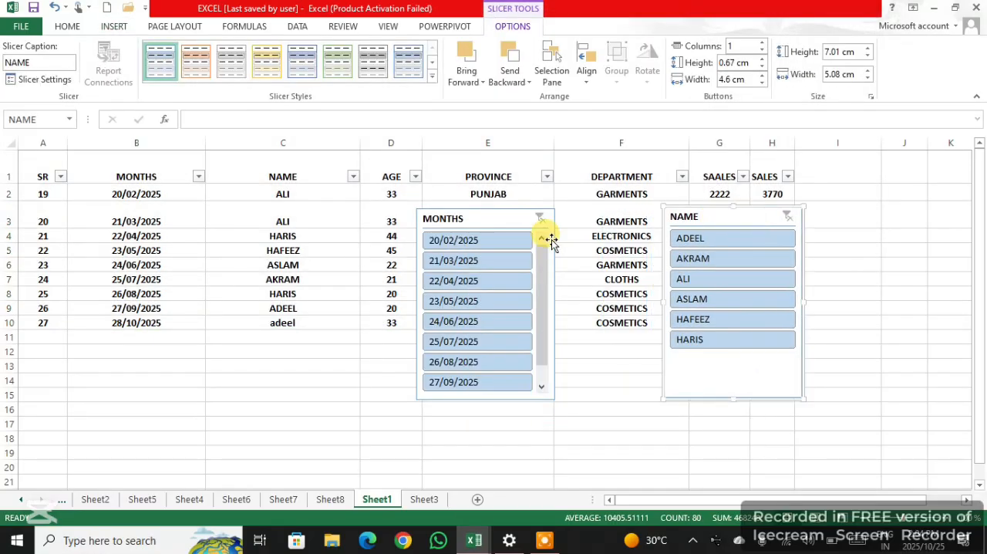
pyautogui.moveTo(506, 223); pyautogui.dragTo(509, 262)
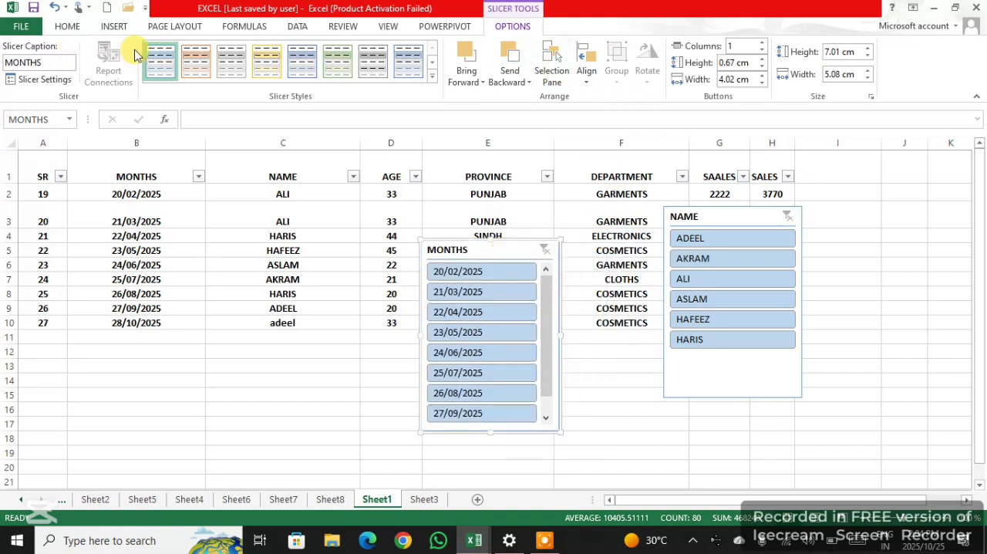
# Add a DEPARTMENT slicer for the table and arrange it between the MONTHS and NAME slicers without overlap
pyautogui.click(113, 28)
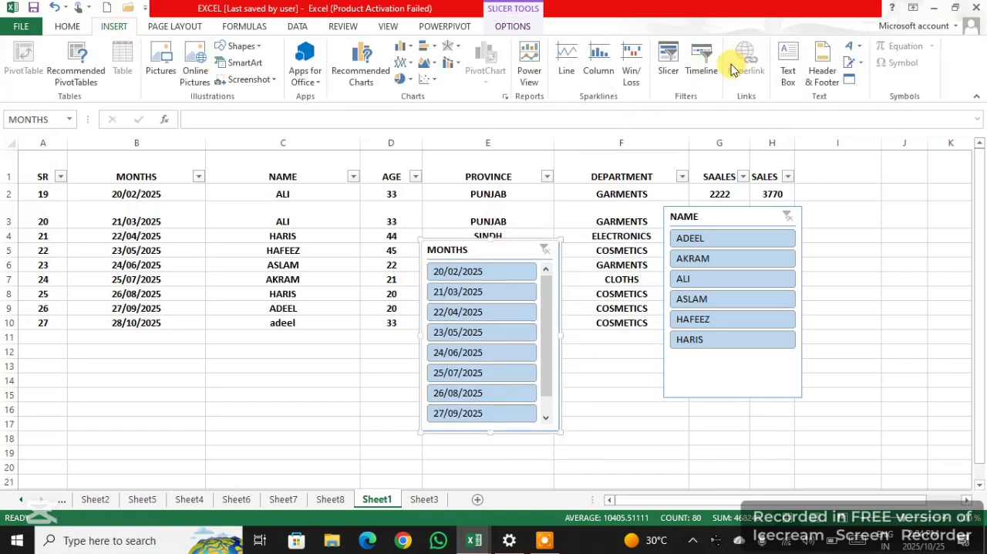
pyautogui.click(668, 61)
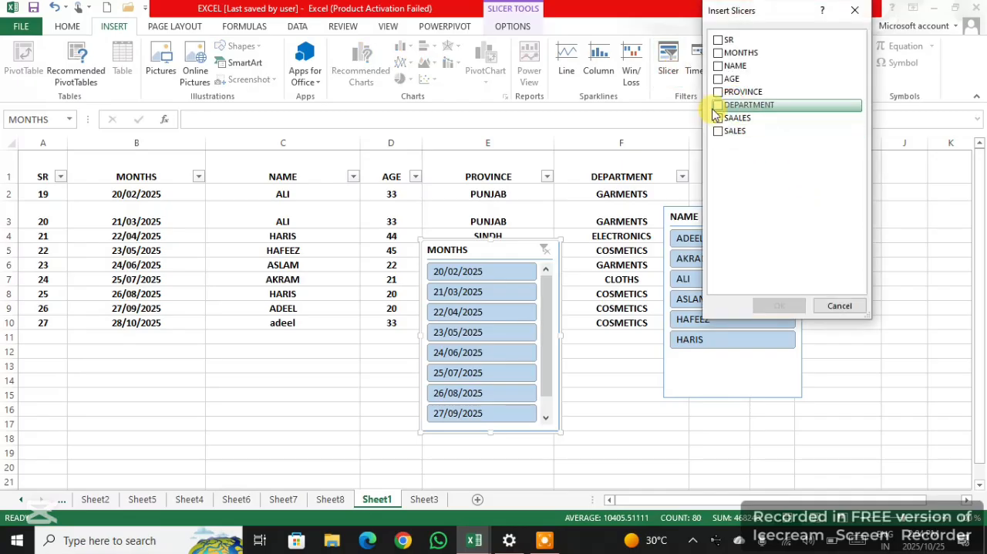
pyautogui.click(717, 107)
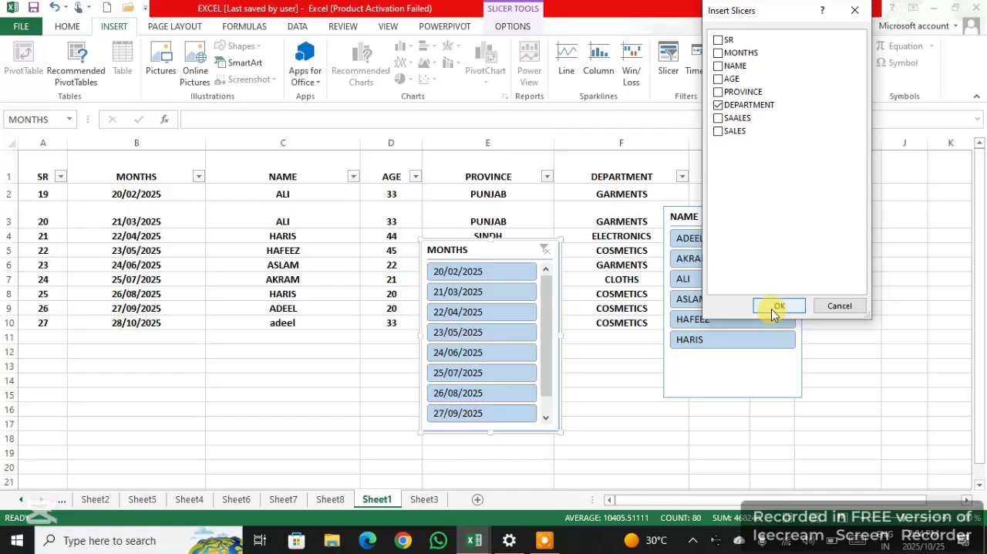
pyautogui.click(778, 306)
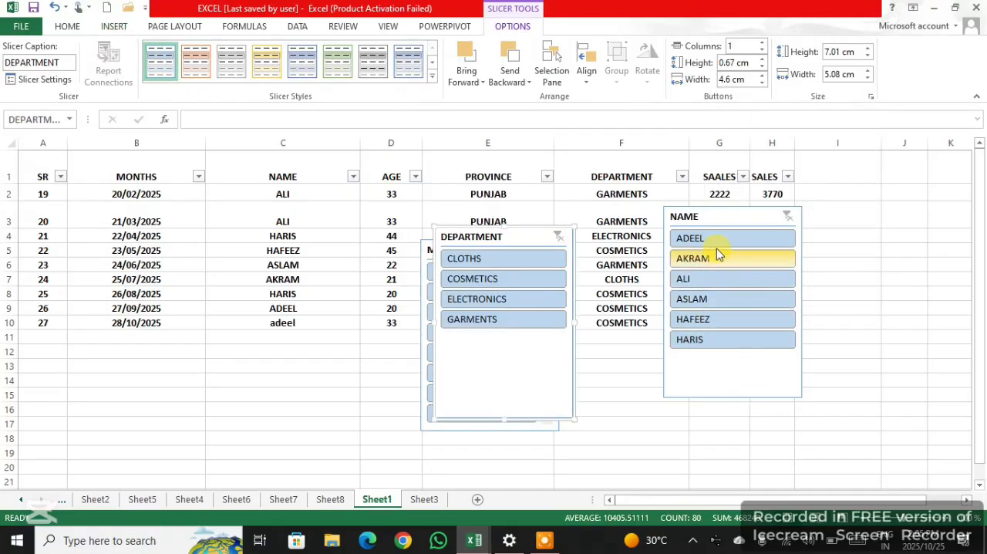
pyautogui.moveTo(506, 237); pyautogui.dragTo(621, 295)
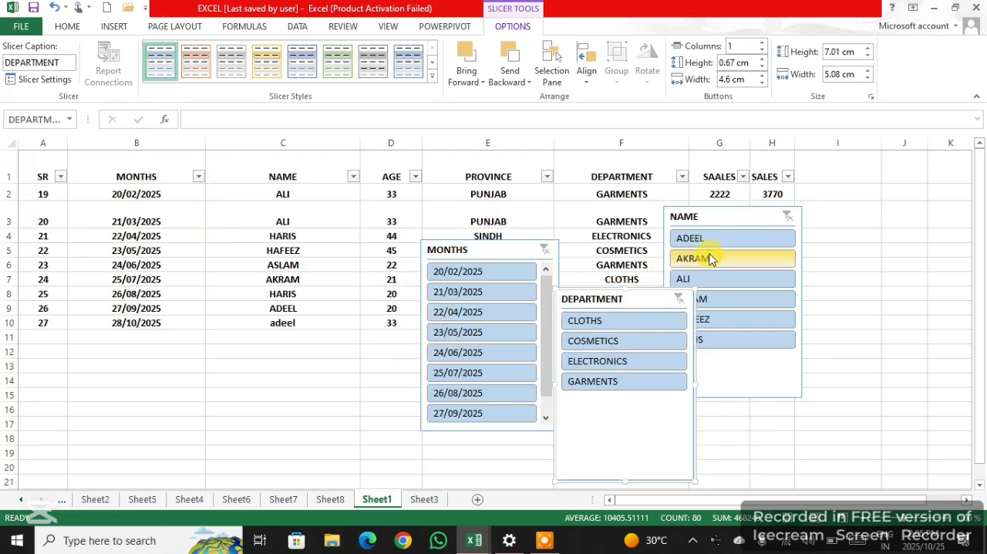
pyautogui.moveTo(724, 213); pyautogui.dragTo(794, 225)
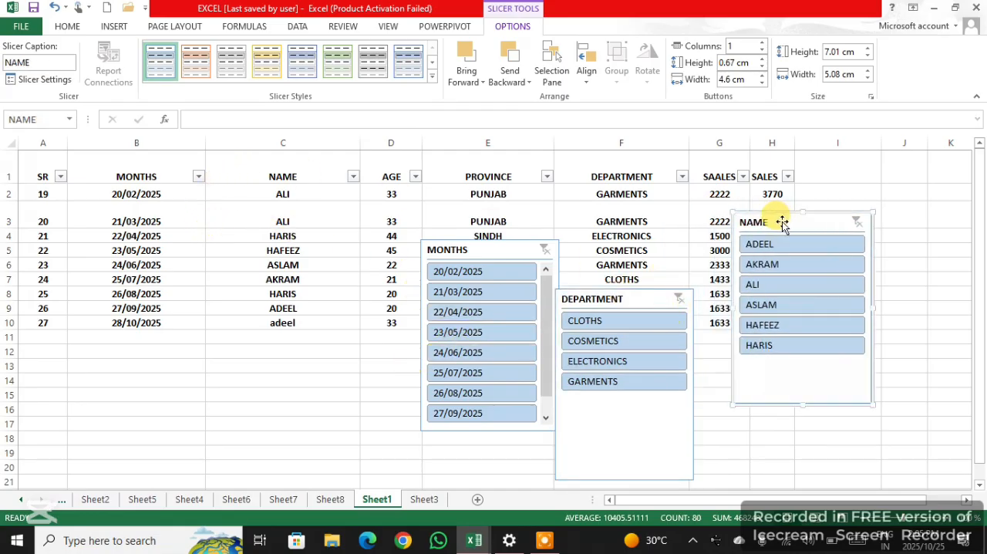
# Filter the table with the DEPARTMENT slicer by CLOTHS, COSMETICS, ELECTRONICS and GARMENTS, one after another
pyautogui.click(594, 322)
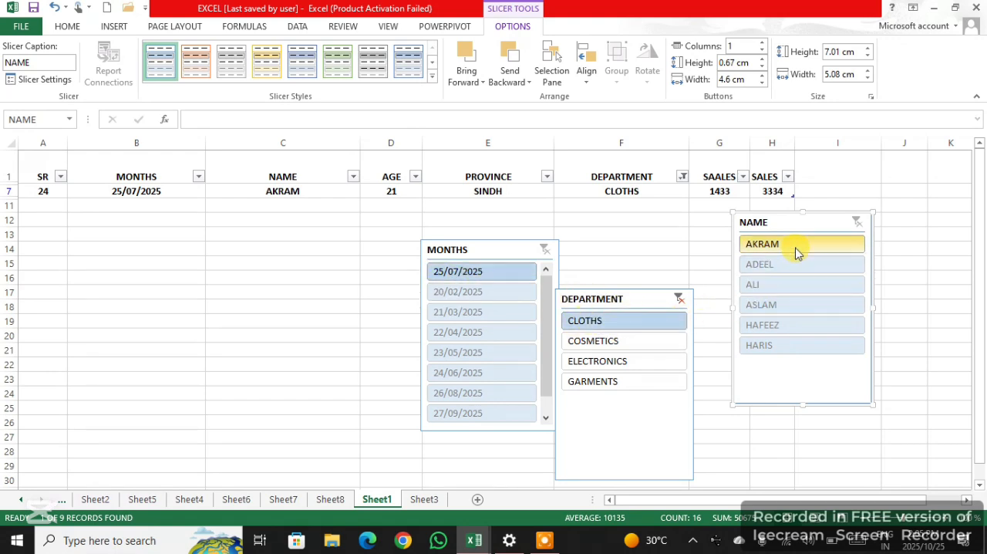
pyautogui.click(598, 344)
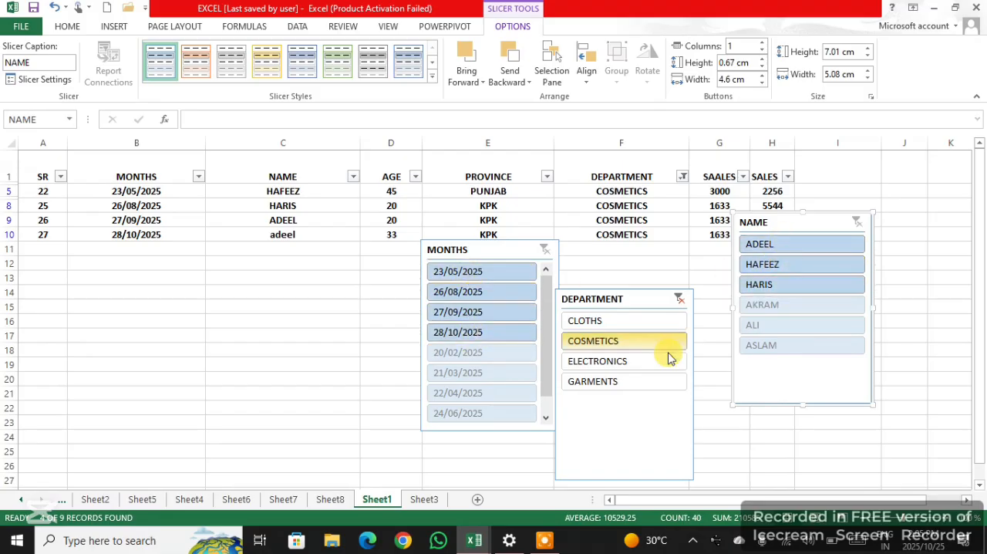
pyautogui.click(607, 366)
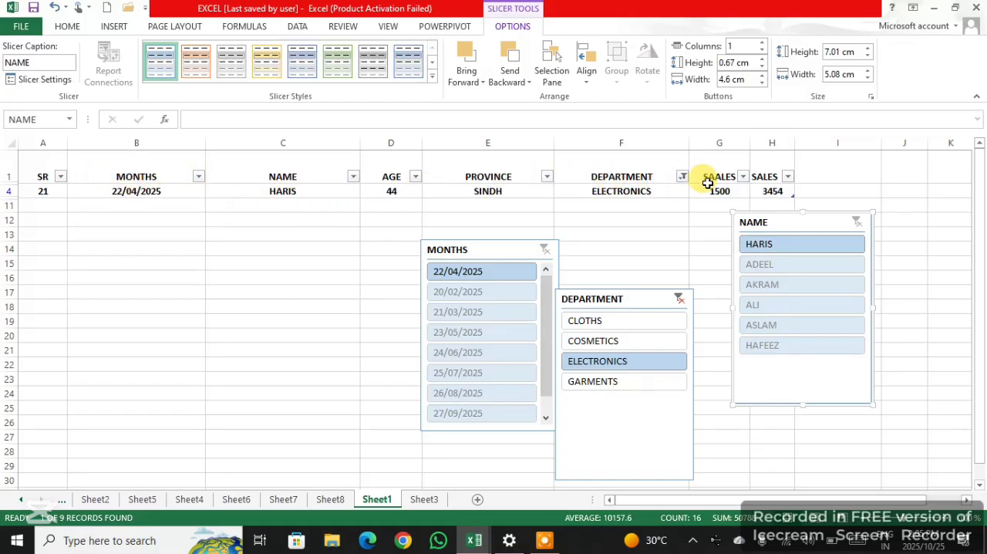
pyautogui.click(603, 388)
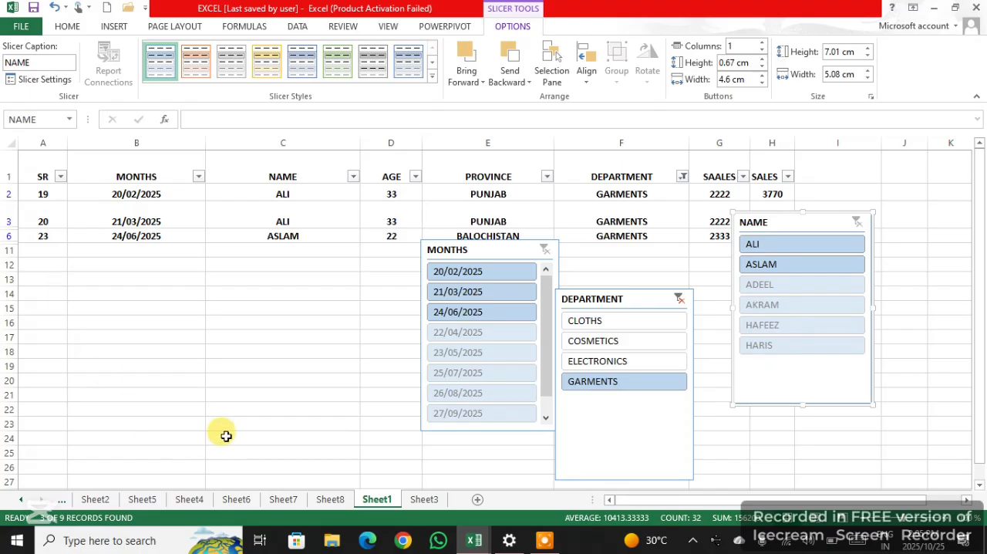
pyautogui.click(550, 540)
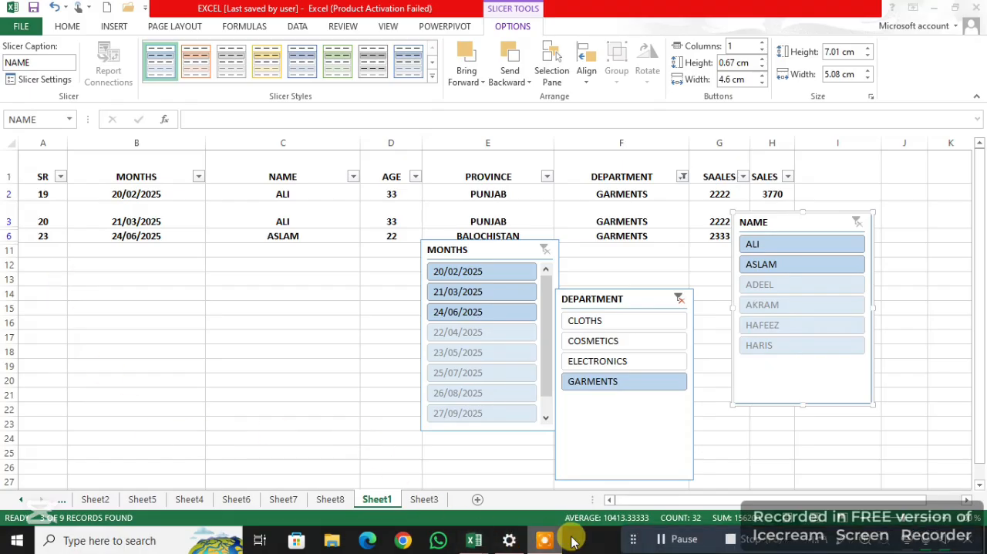
pyautogui.click(664, 537)
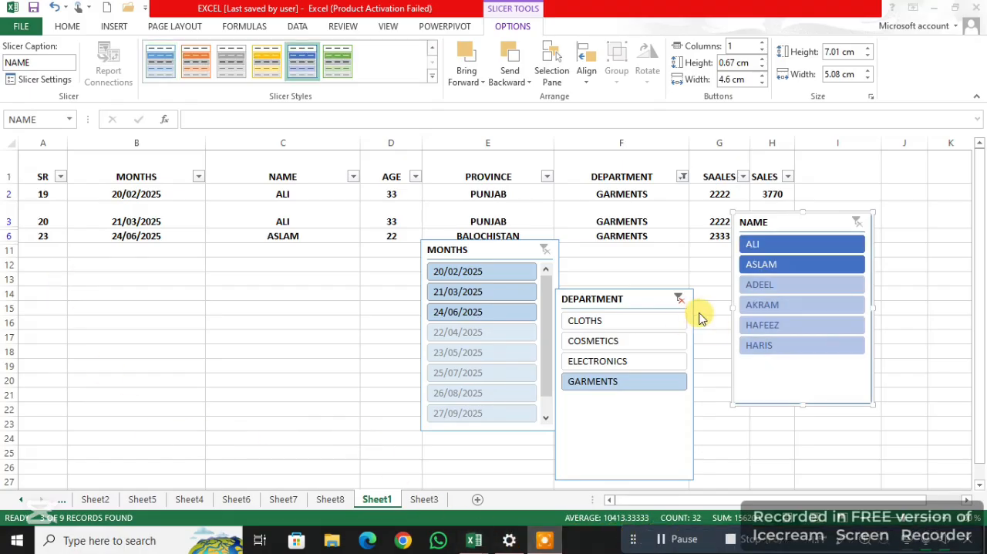
# Apply the dark orange slicer style to the NAME slicer and filter the table to the CLOTHS department
pyautogui.click(431, 78)
pyautogui.click(432, 77)
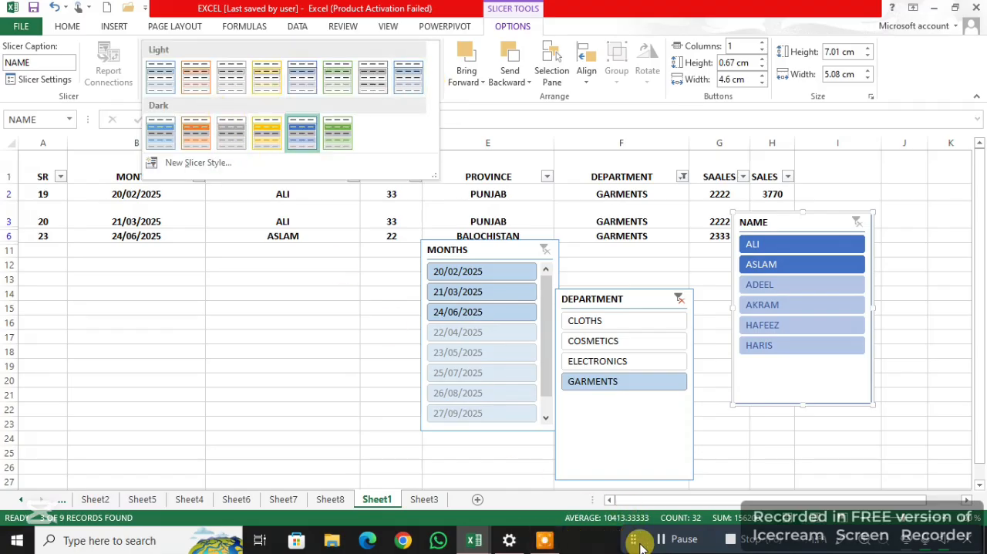
pyautogui.click(672, 538)
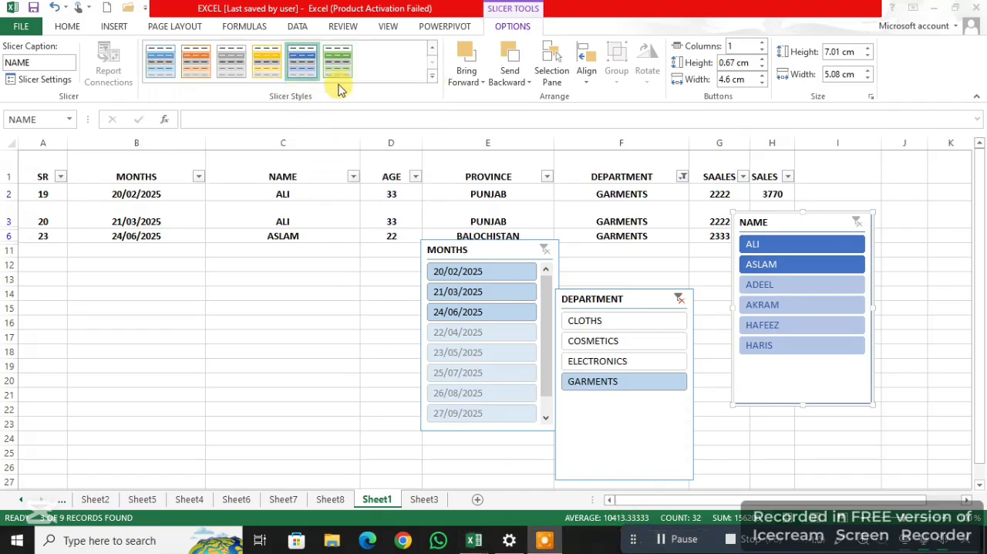
pyautogui.click(432, 77)
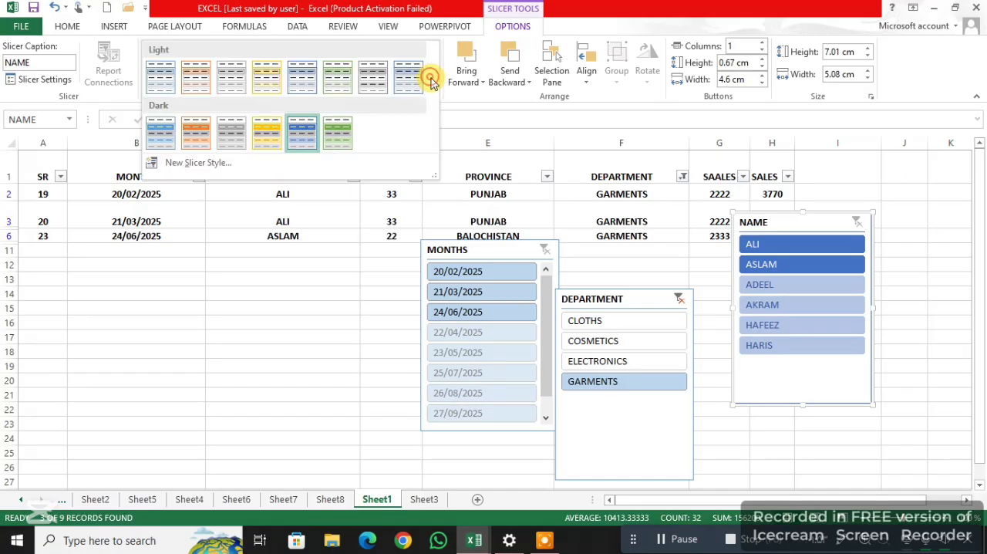
pyautogui.click(195, 136)
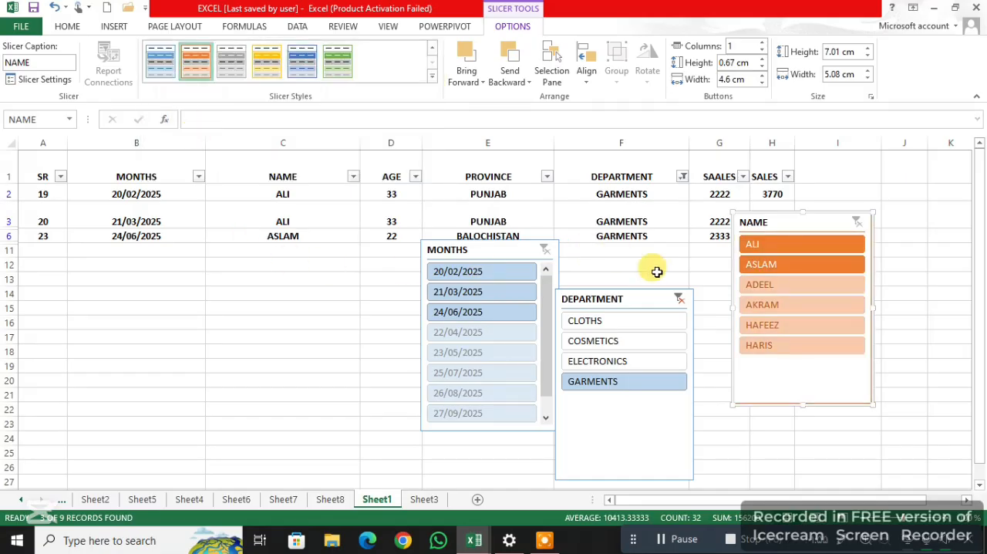
pyautogui.click(670, 330)
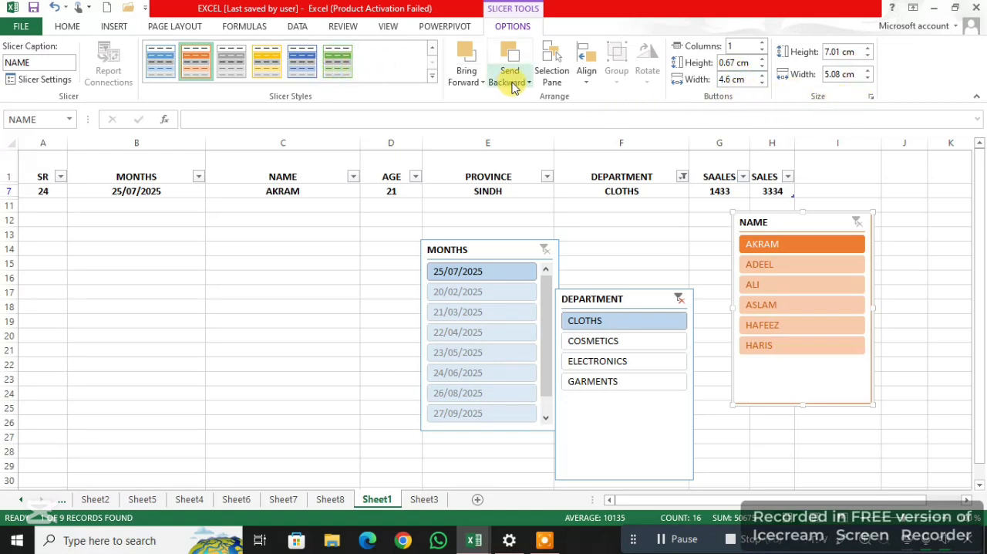
pyautogui.click(669, 540)
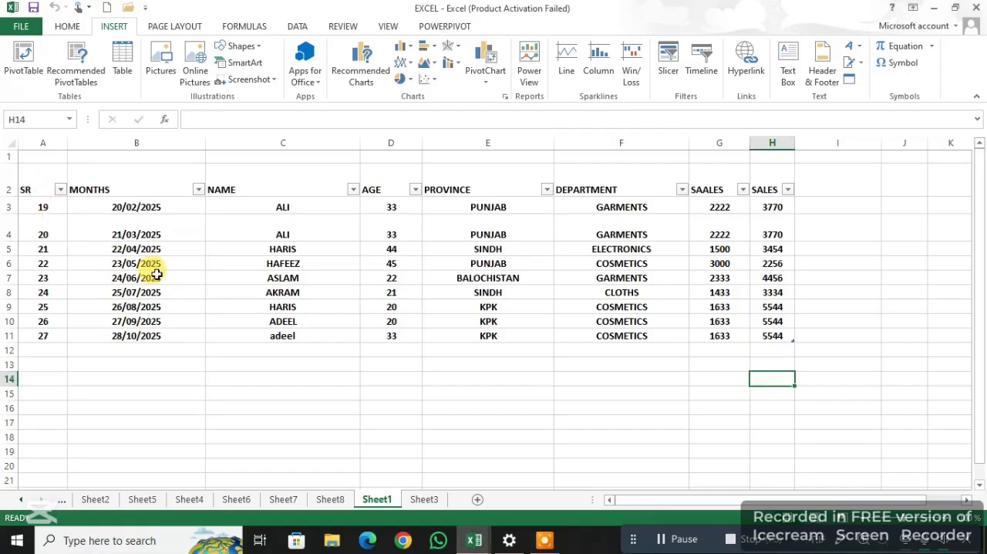
# Create a PivotTable on a new worksheet from the whole sales table A2:H11 on Sheet1
pyautogui.click(47, 204)
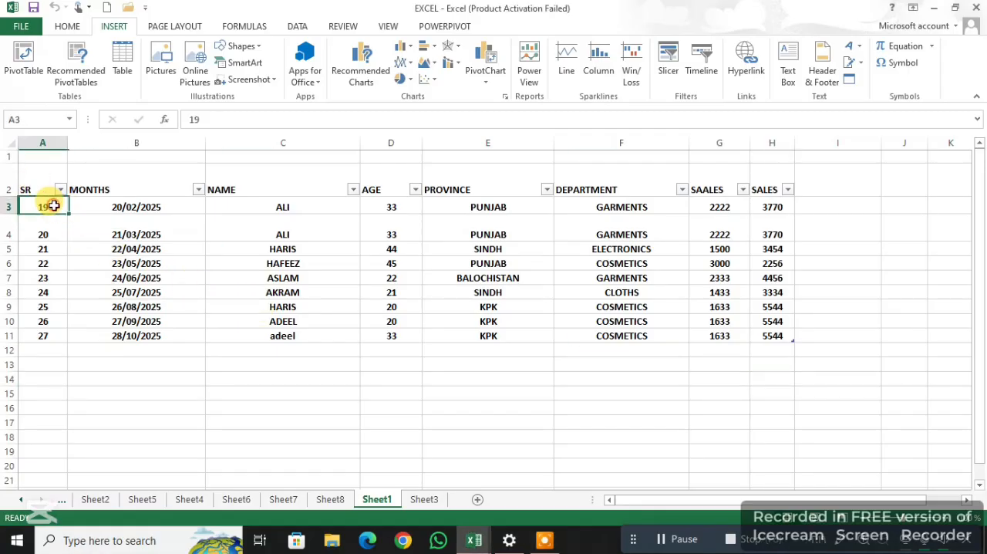
pyautogui.moveTo(44, 188); pyautogui.dragTo(776, 327)
pyautogui.click(22, 60)
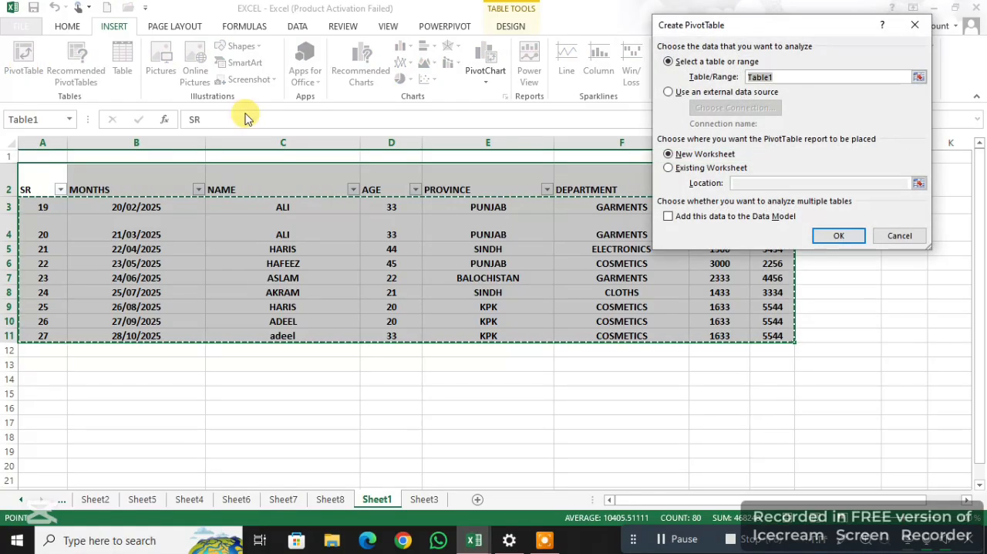
pyautogui.click(853, 232)
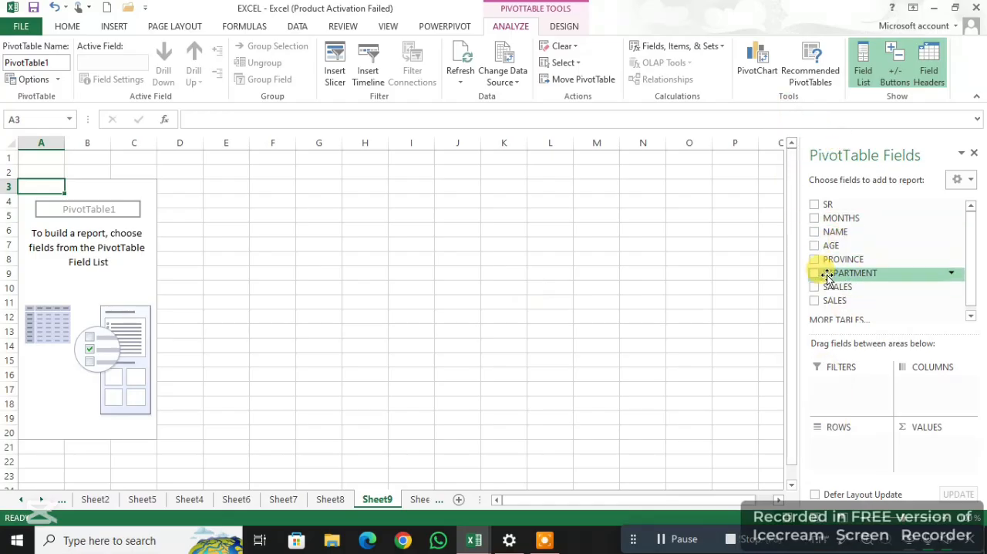
# Lay out the PivotTable with NAME as rows, DEPARTMENT as columns and the sum of SAALES as values
pyautogui.moveTo(835, 232); pyautogui.dragTo(848, 467)
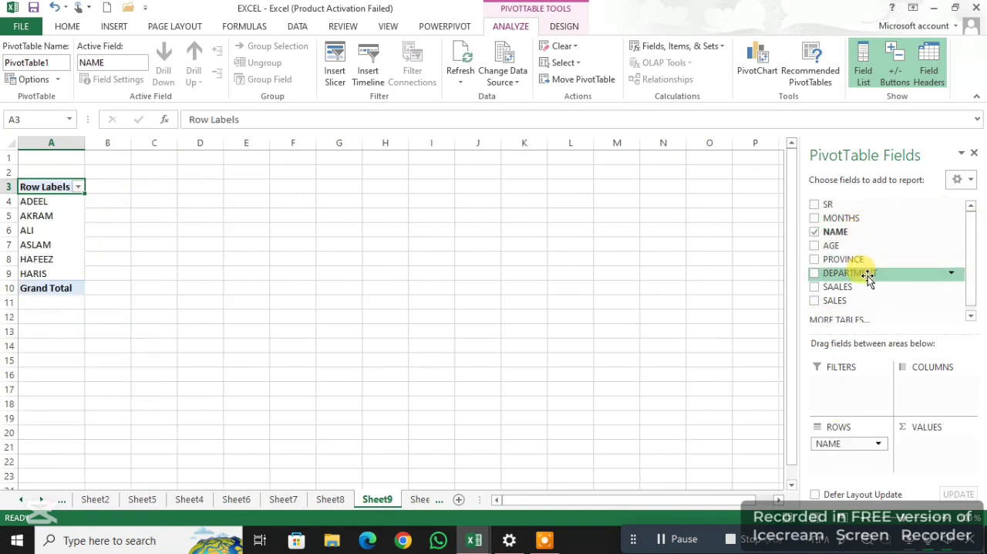
pyautogui.moveTo(868, 278); pyautogui.dragTo(937, 394)
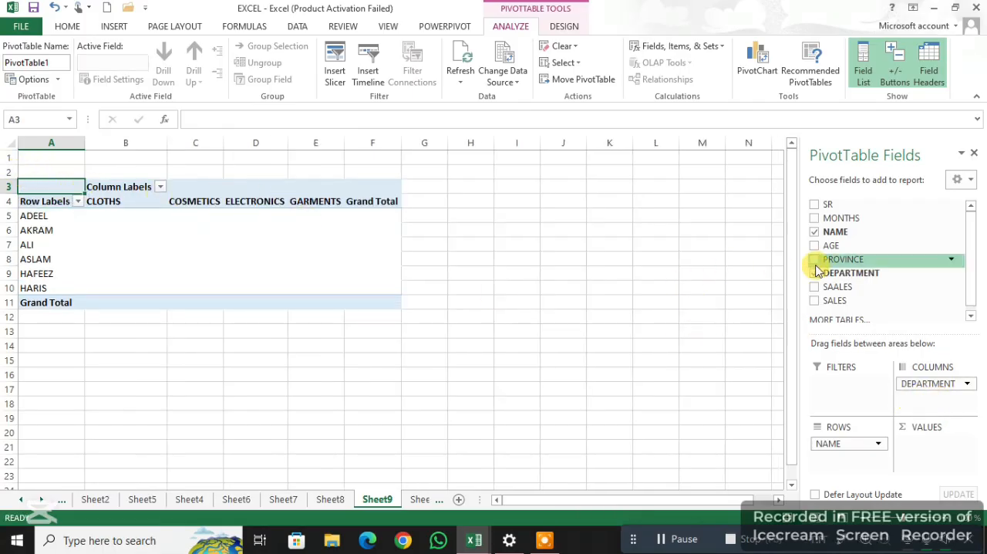
pyautogui.moveTo(820, 286); pyautogui.dragTo(931, 449)
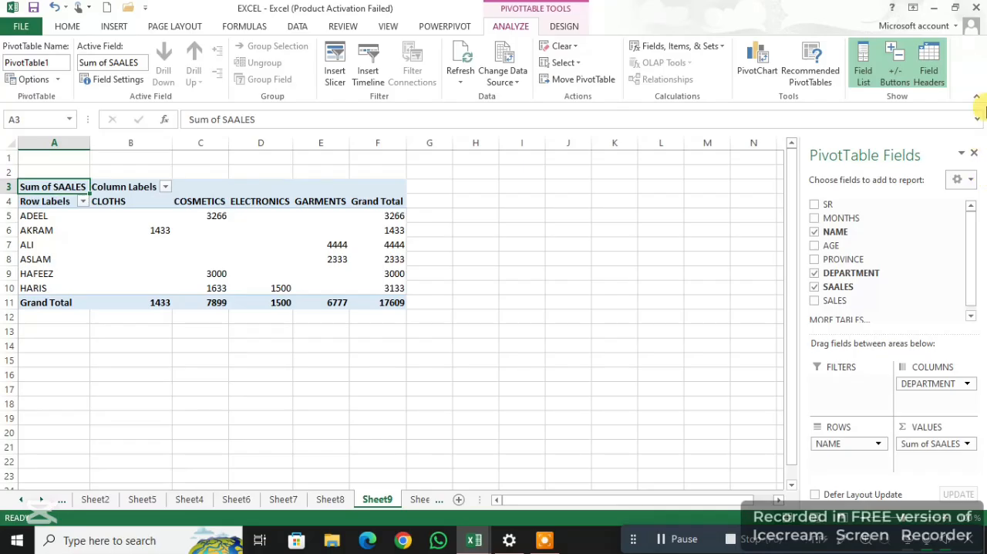
# Insert a MONTHS timeline for the PivotTable and place it beside the table, clear of its data
pyautogui.click(115, 26)
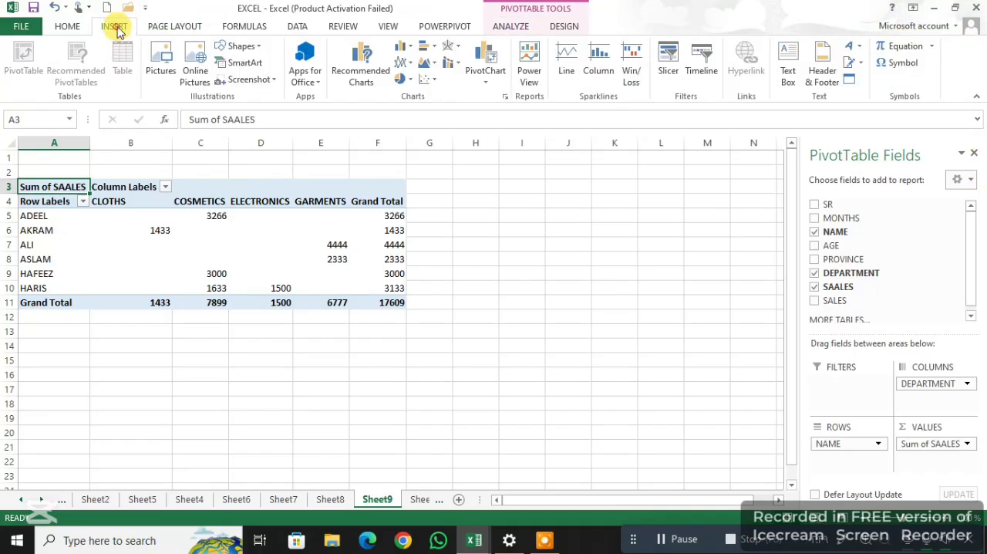
pyautogui.click(701, 54)
pyautogui.click(737, 95)
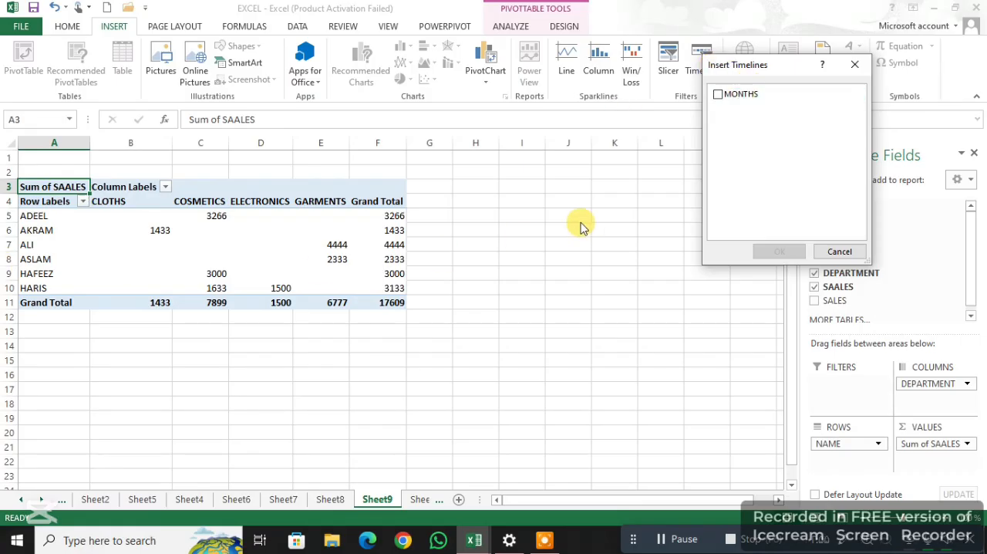
pyautogui.click(720, 94)
pyautogui.click(780, 251)
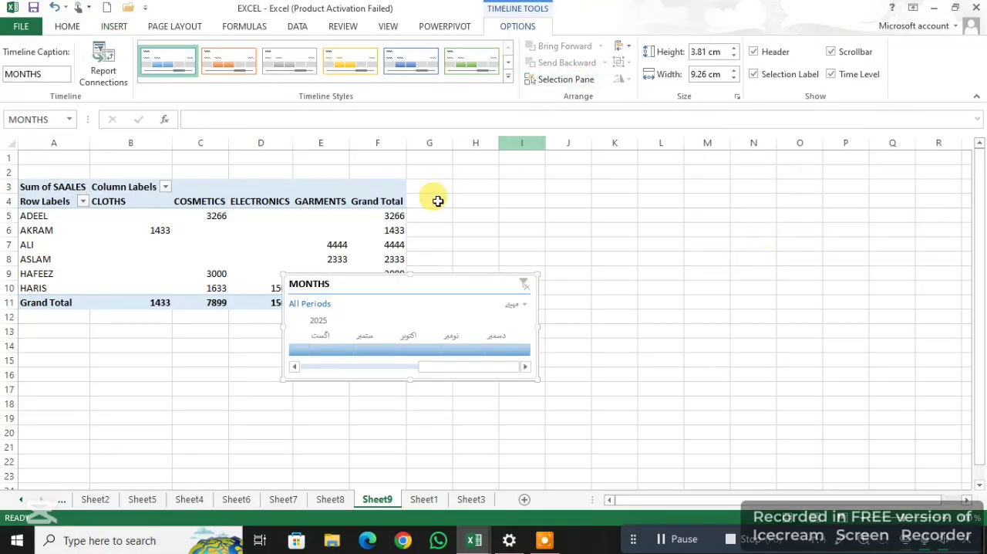
pyautogui.moveTo(401, 284); pyautogui.dragTo(545, 259)
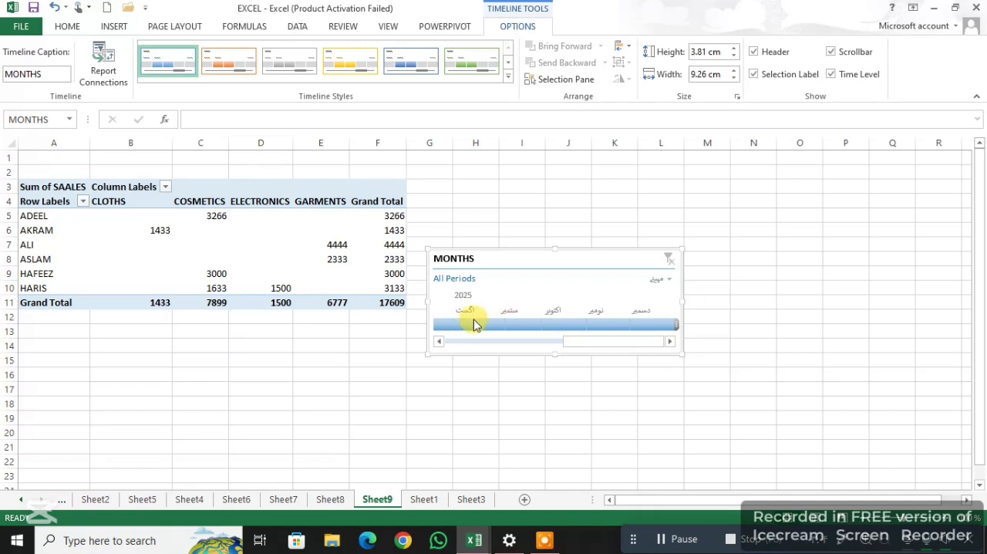
# Filter the PivotTable with the MONTHS timeline by each single month from February to June 2025, ending on February
pyautogui.click(440, 342)
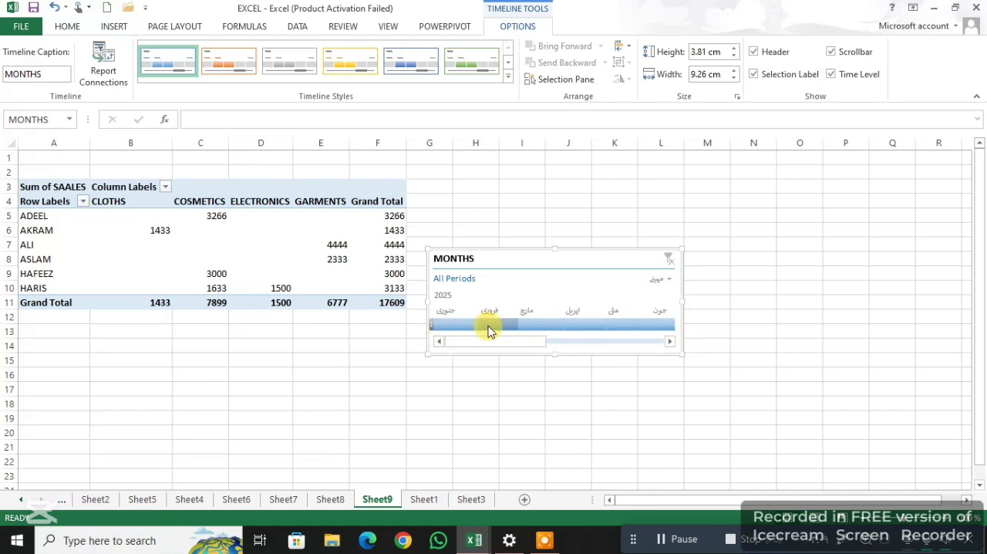
pyautogui.click(487, 330)
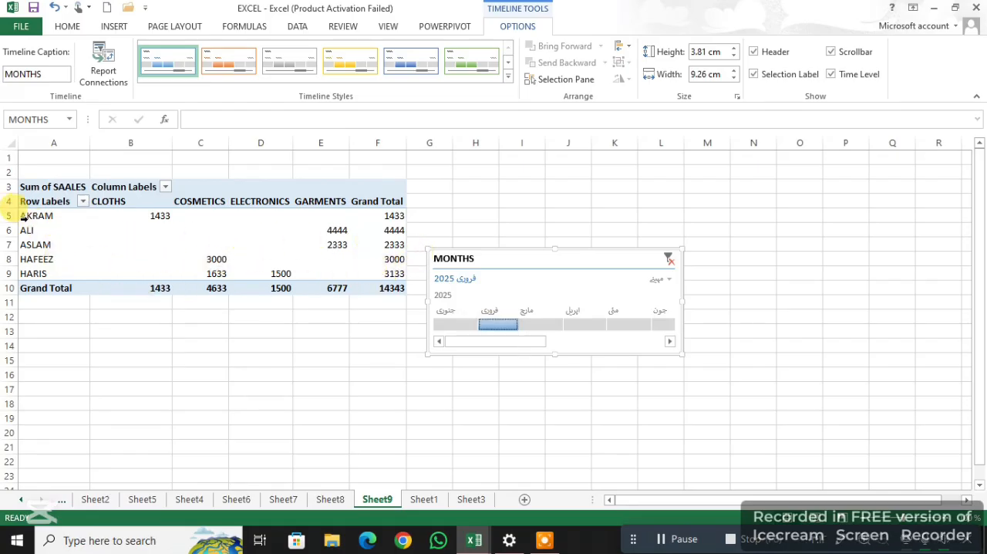
pyautogui.click(543, 325)
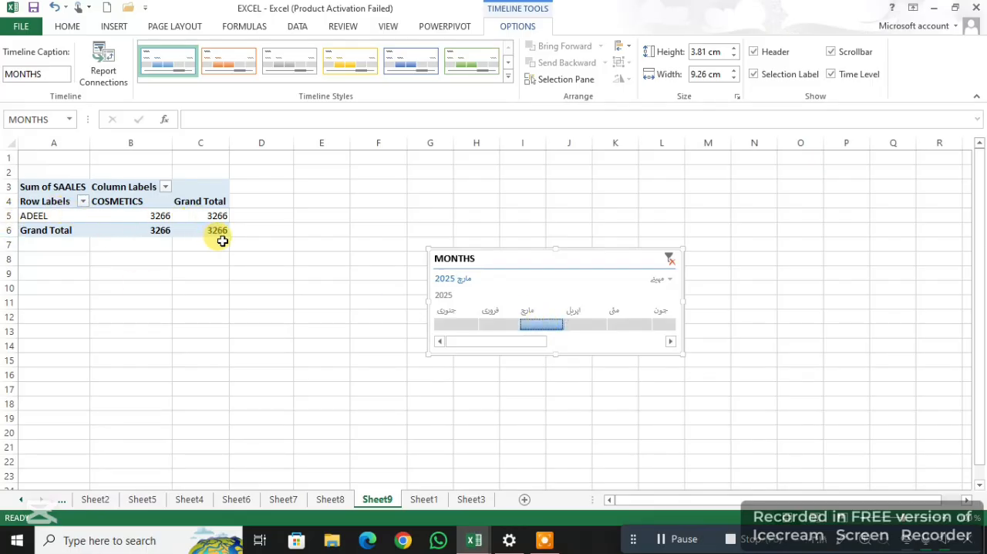
pyautogui.click(587, 327)
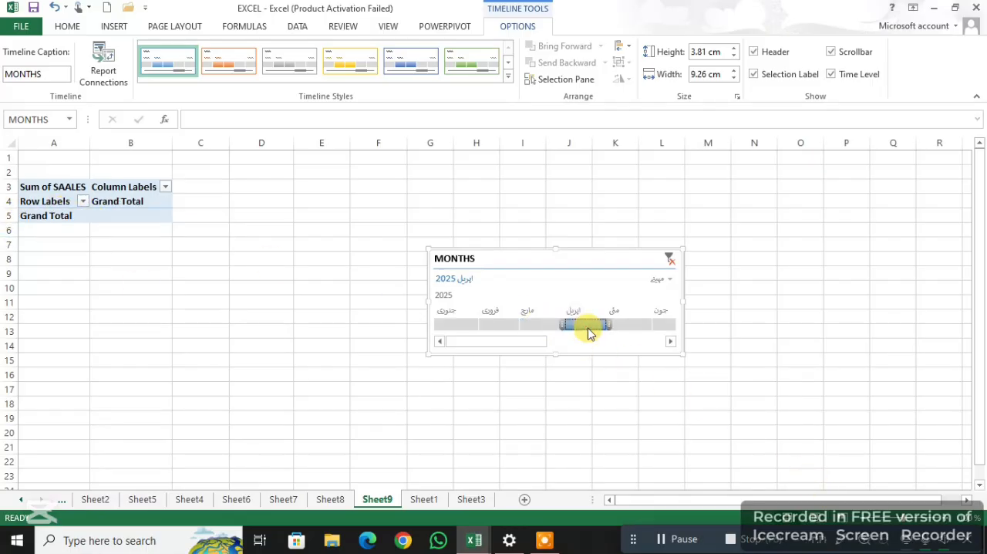
pyautogui.click(626, 327)
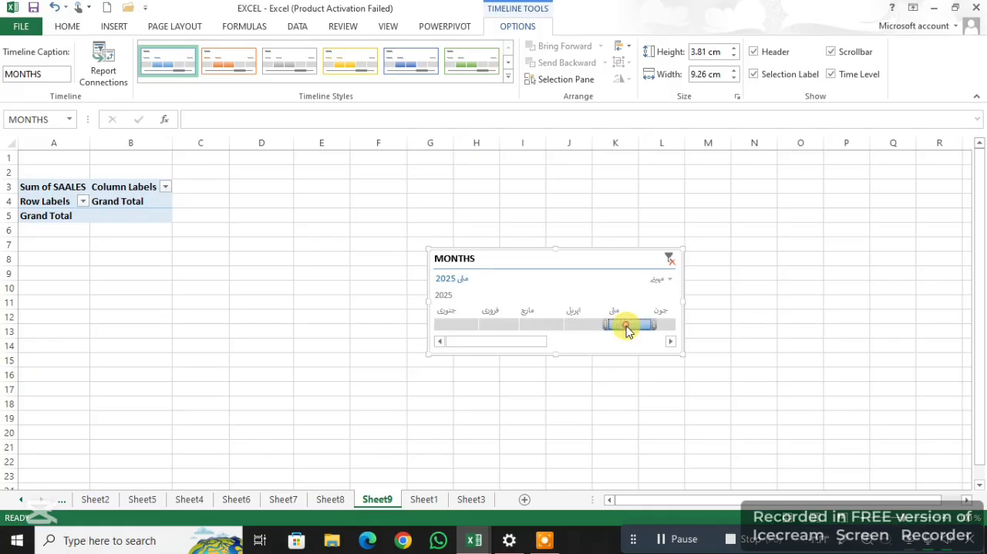
pyautogui.click(662, 324)
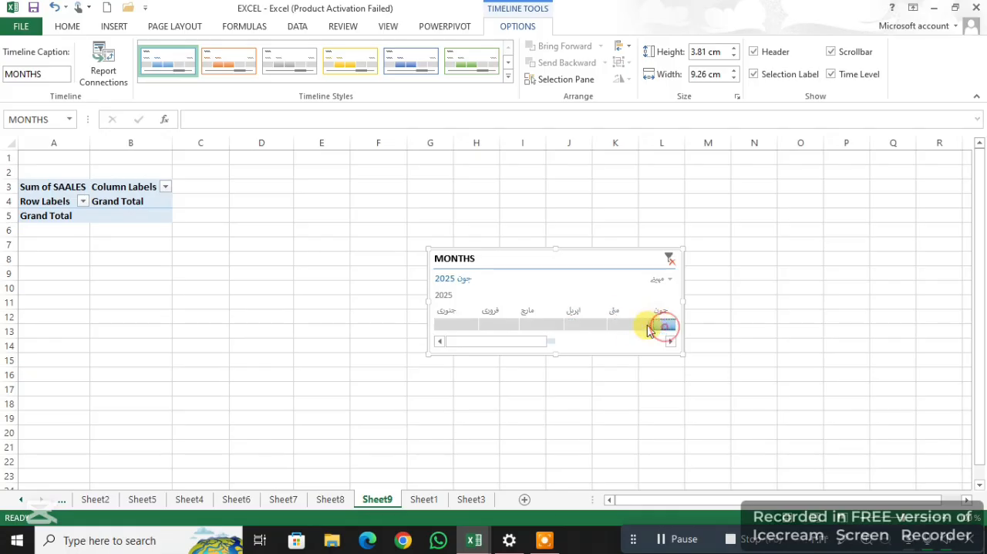
pyautogui.click(500, 325)
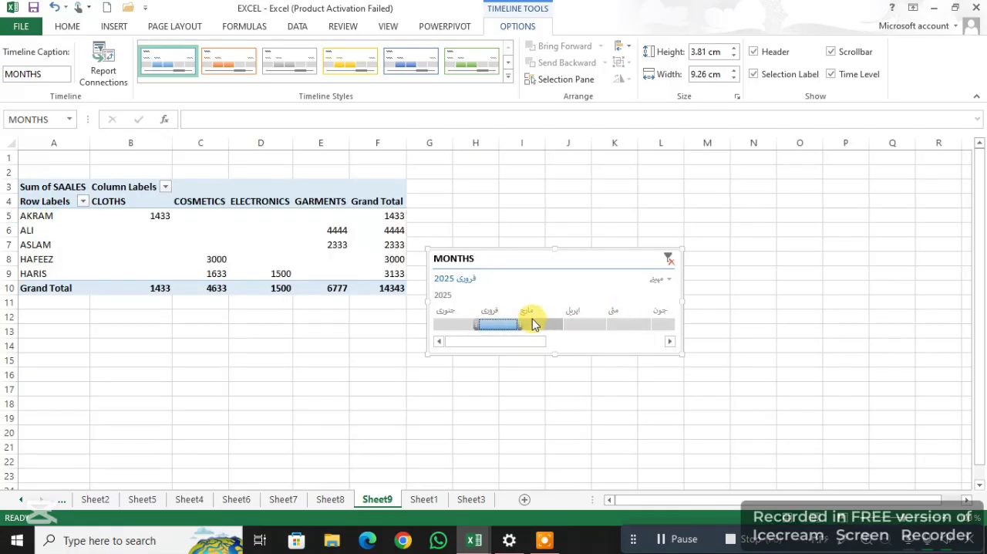
# Clear the MONTHS timeline filter on Sheet9 and return to the Sheet1 table with its selection removed
pyautogui.click(113, 27)
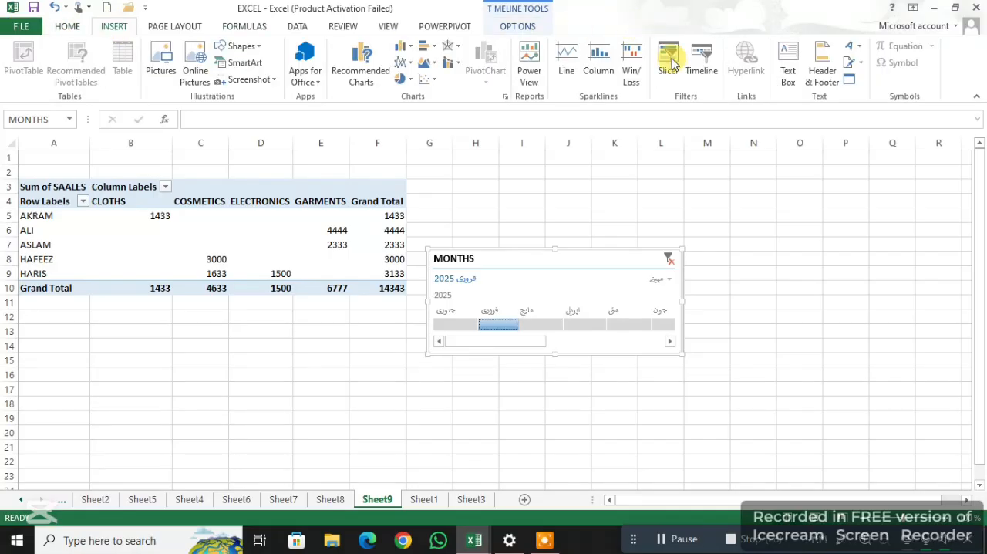
pyautogui.moveTo(283, 448); pyautogui.dragTo(320, 432)
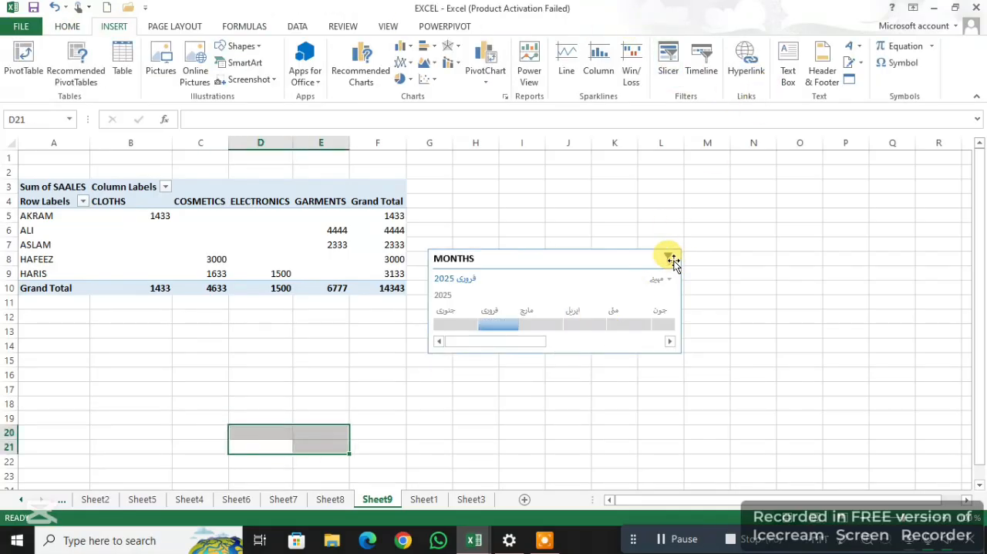
pyautogui.click(670, 259)
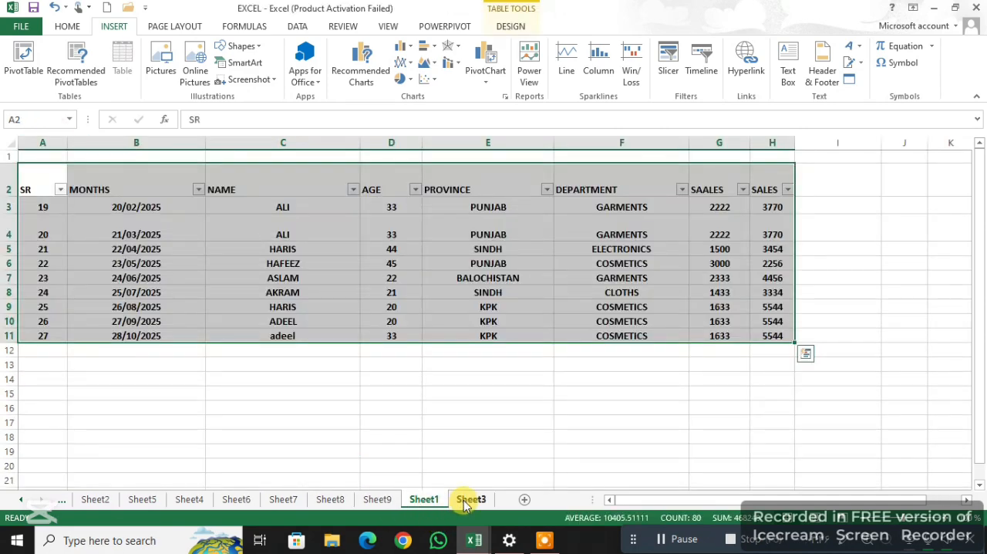
pyautogui.click(530, 417)
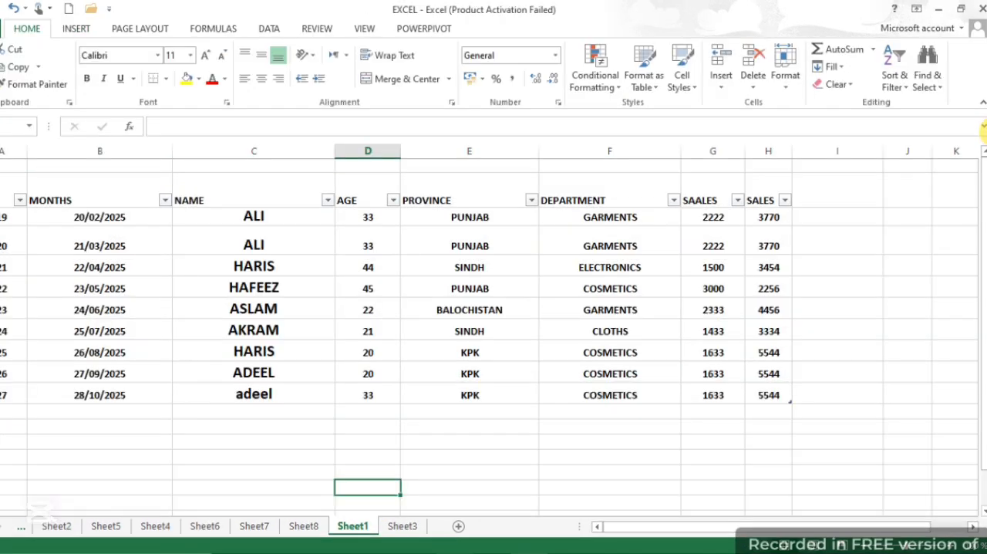
# Hyperlink the NAME cell of the 22/04/2025 row to the picture th.jpeg in the desktop folder piics, browsing all file types
pyautogui.click(85, 35)
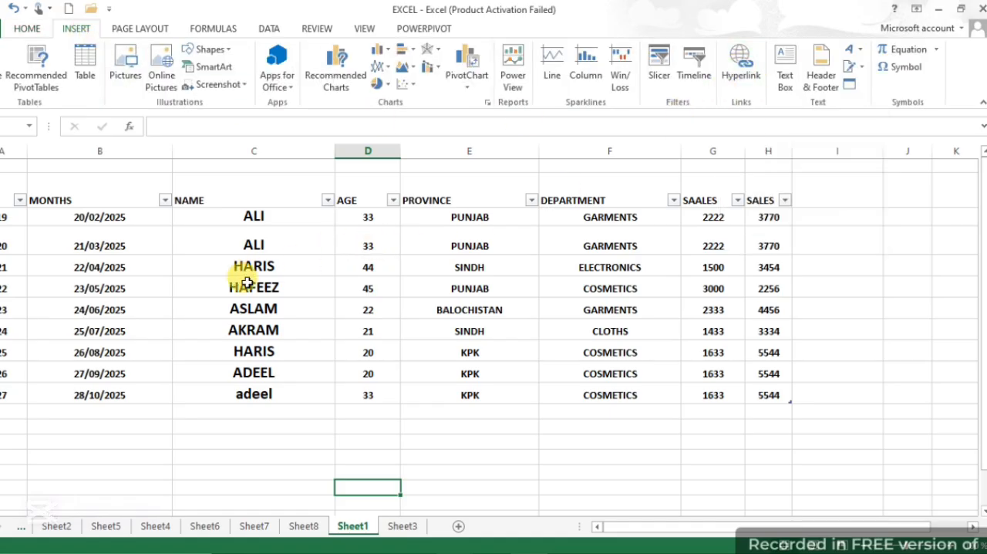
pyautogui.click(263, 264)
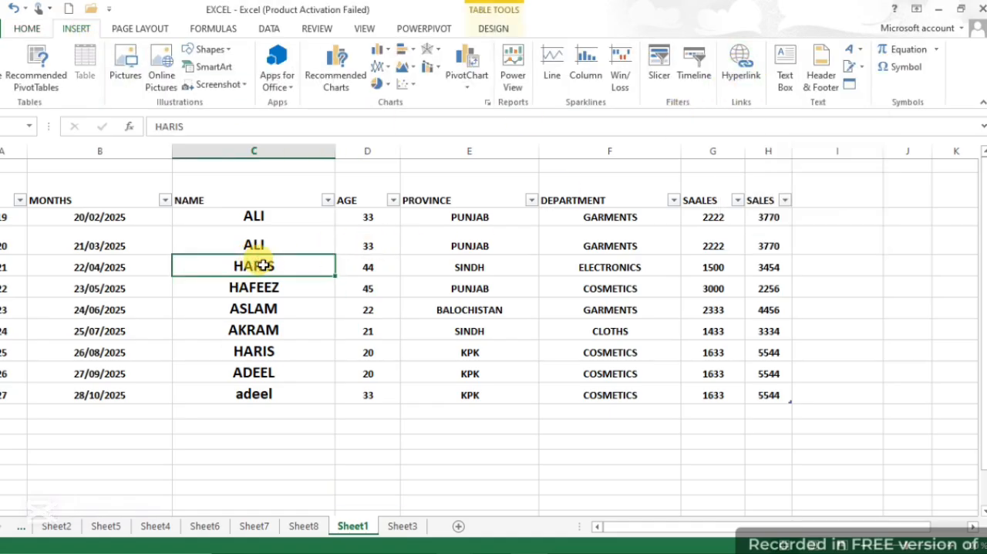
pyautogui.click(750, 75)
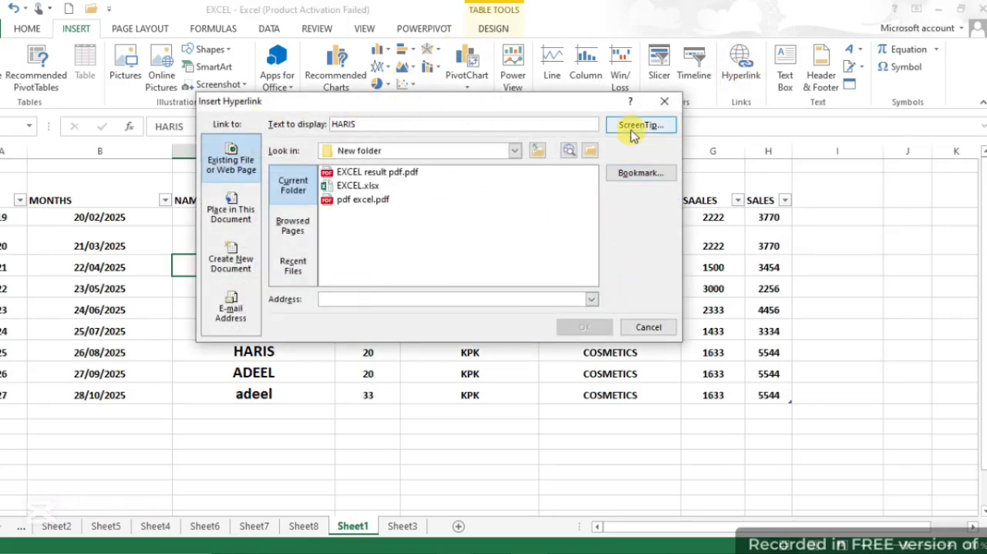
pyautogui.click(592, 157)
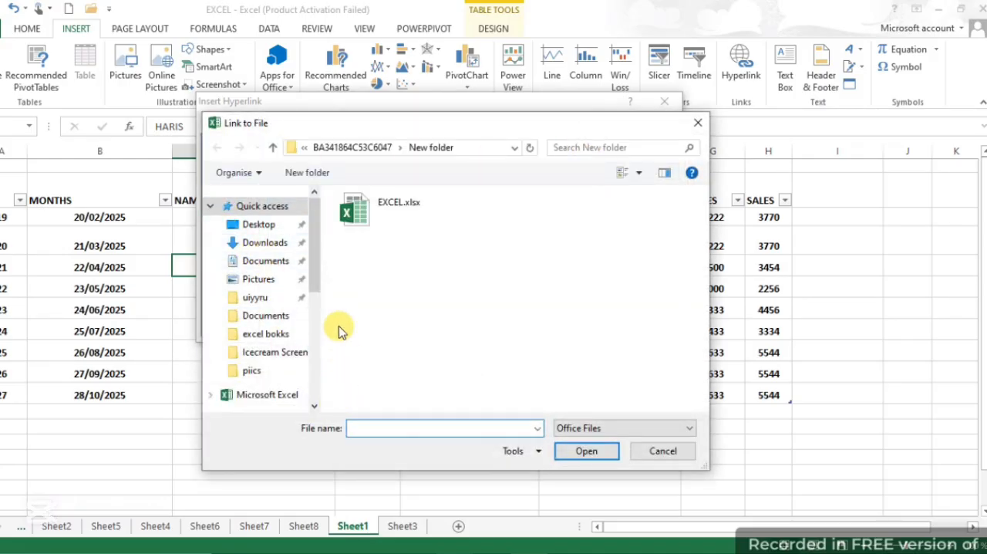
pyautogui.click(253, 370)
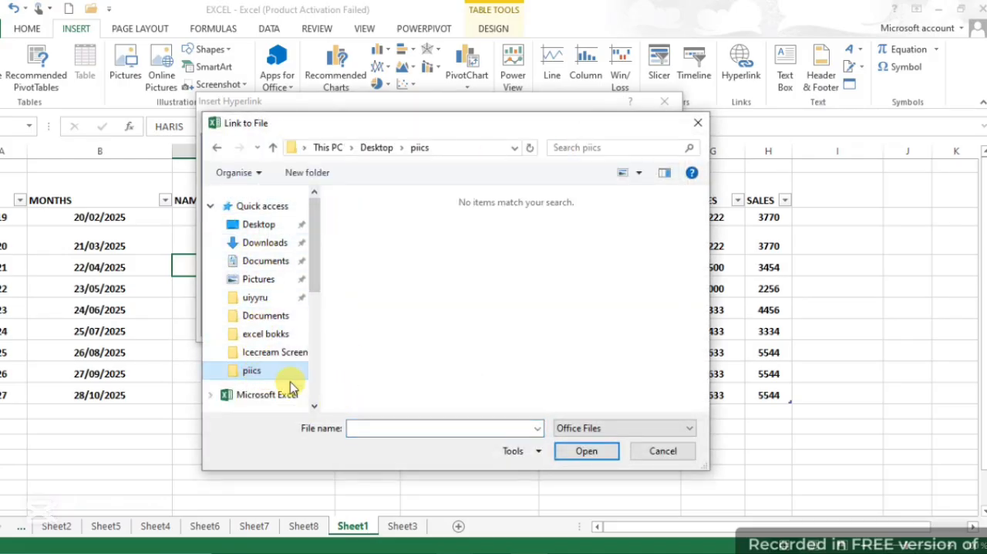
pyautogui.click(577, 429)
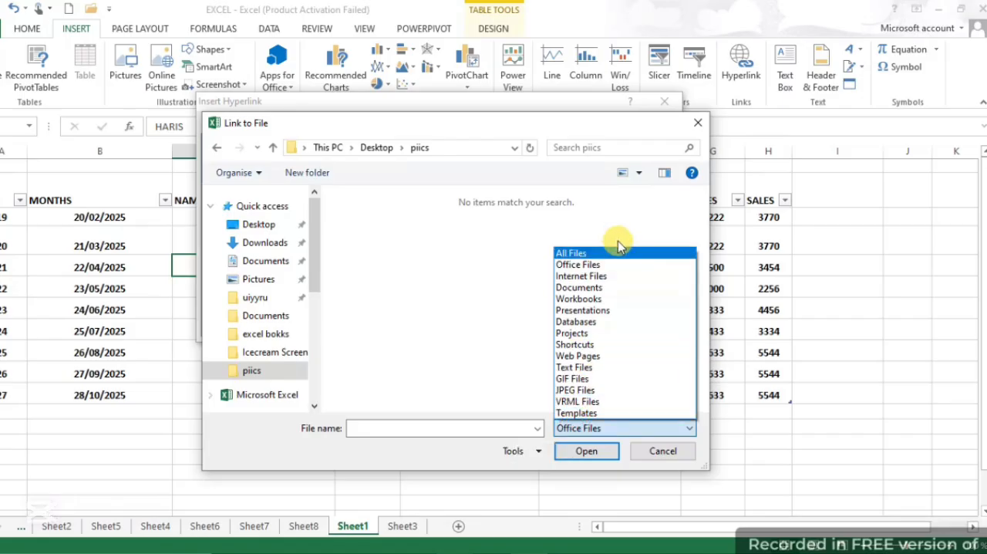
pyautogui.click(588, 255)
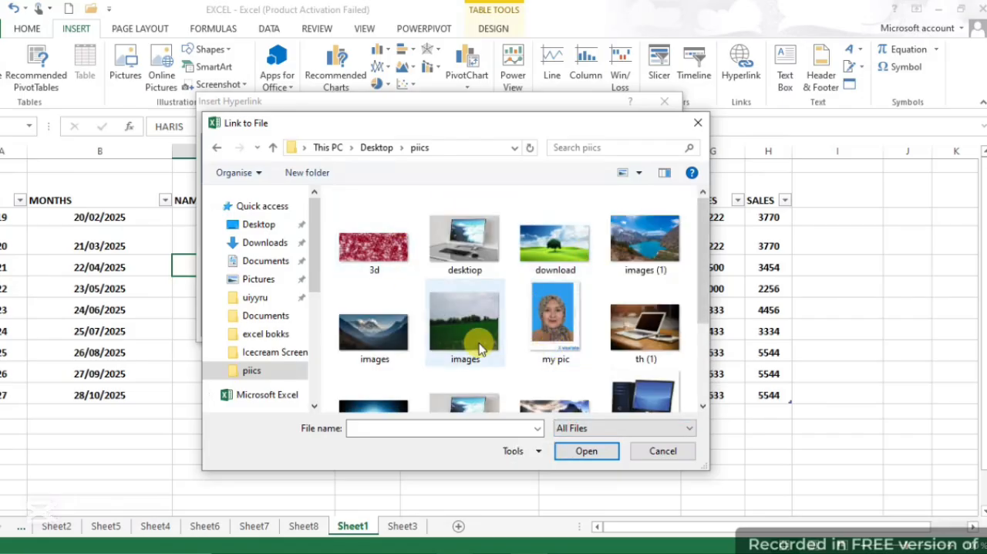
pyautogui.click(639, 395)
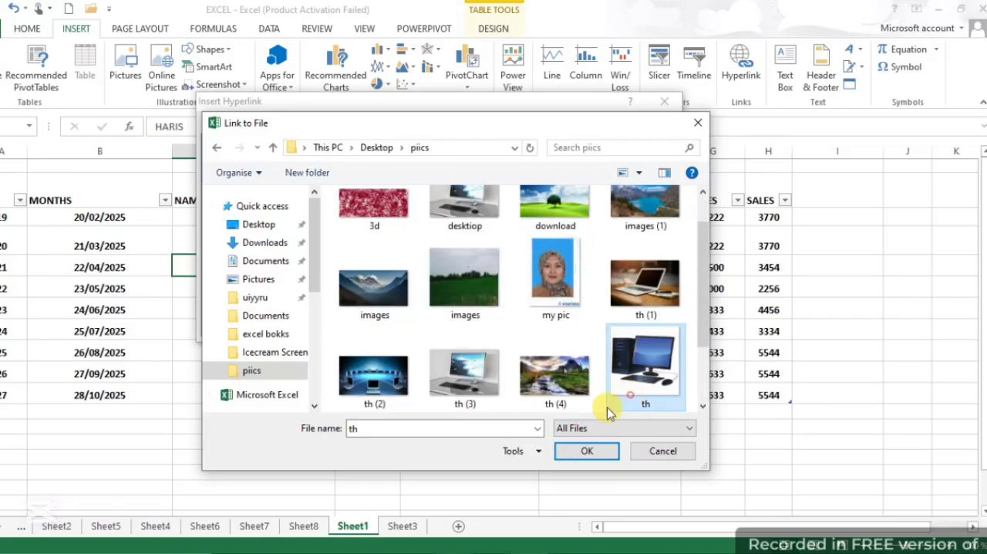
pyautogui.click(572, 453)
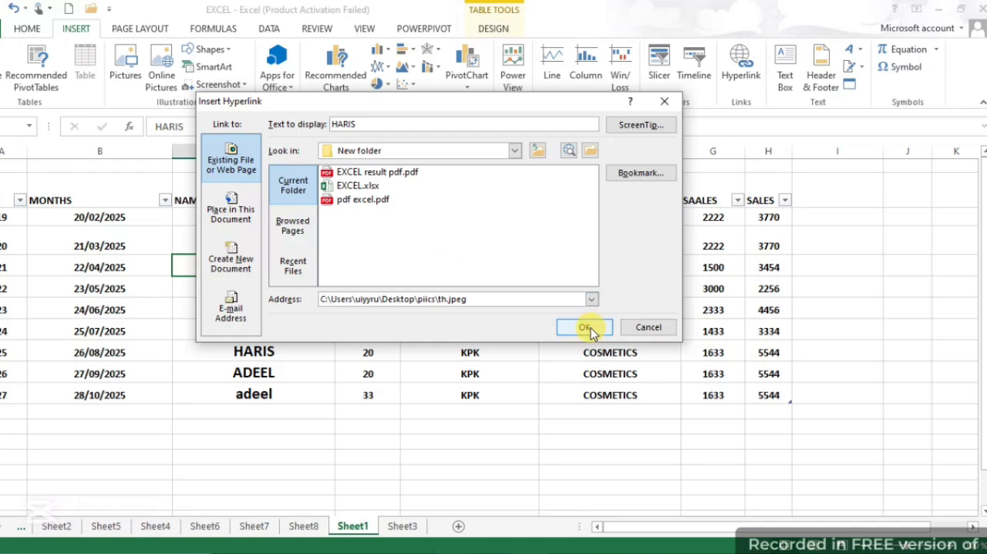
pyautogui.click(586, 327)
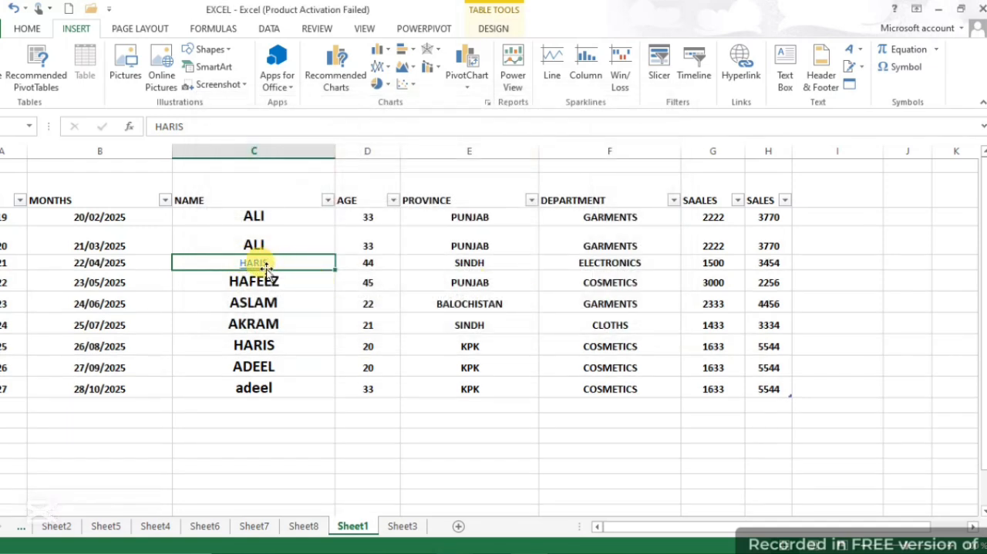
# Test the new hyperlink in the NAME column twice, closing the linked picture each time
pyautogui.moveTo(258, 268)
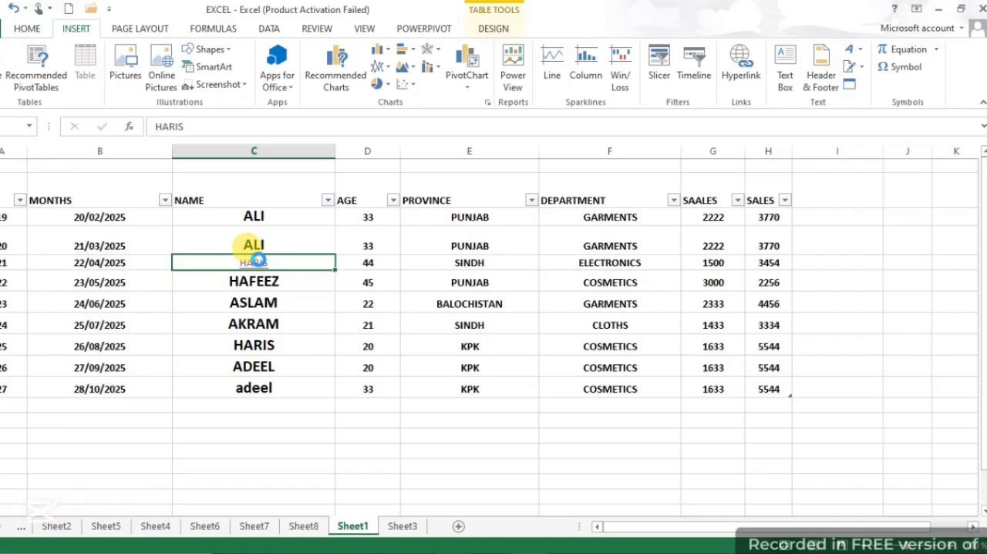
pyautogui.click(257, 261)
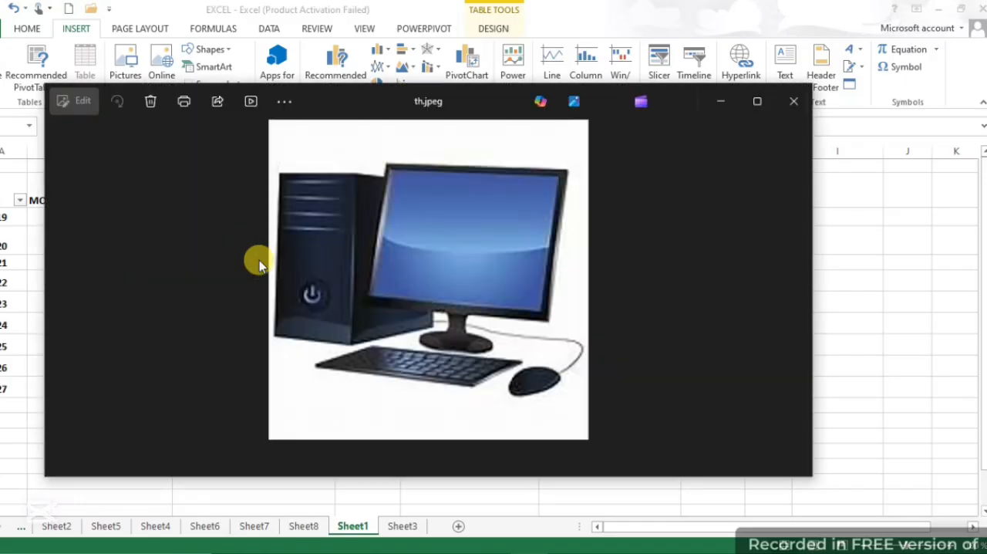
pyautogui.click(786, 103)
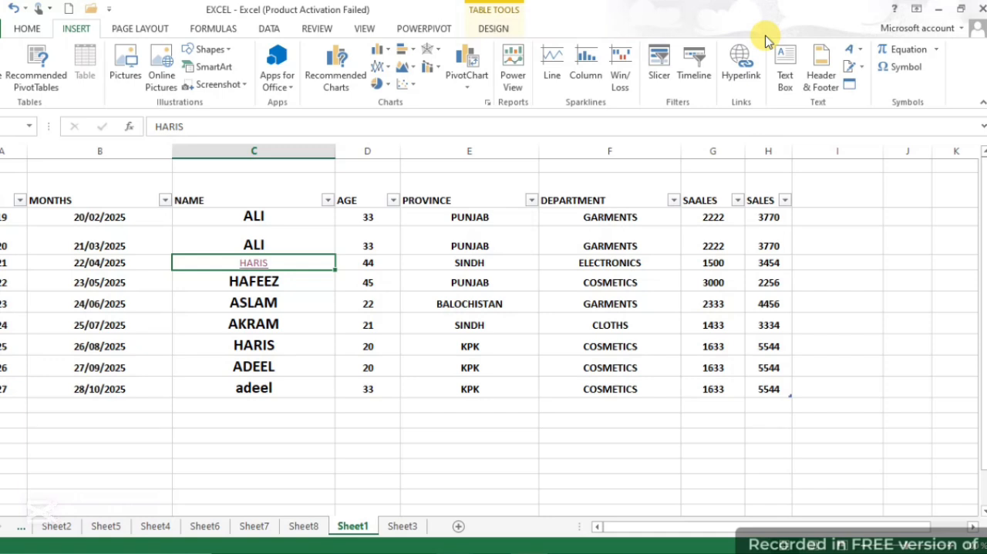
pyautogui.click(257, 297)
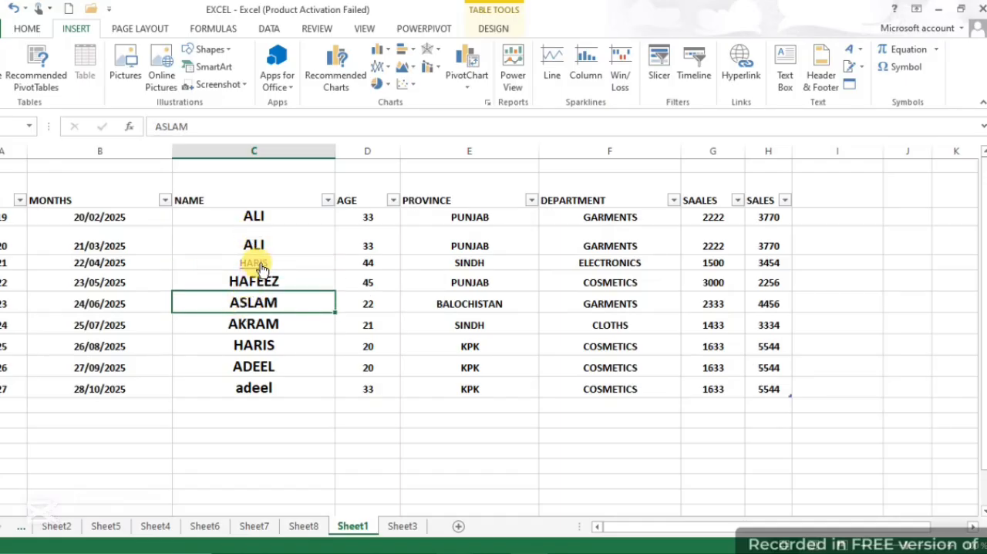
pyautogui.click(261, 265)
pyautogui.click(260, 263)
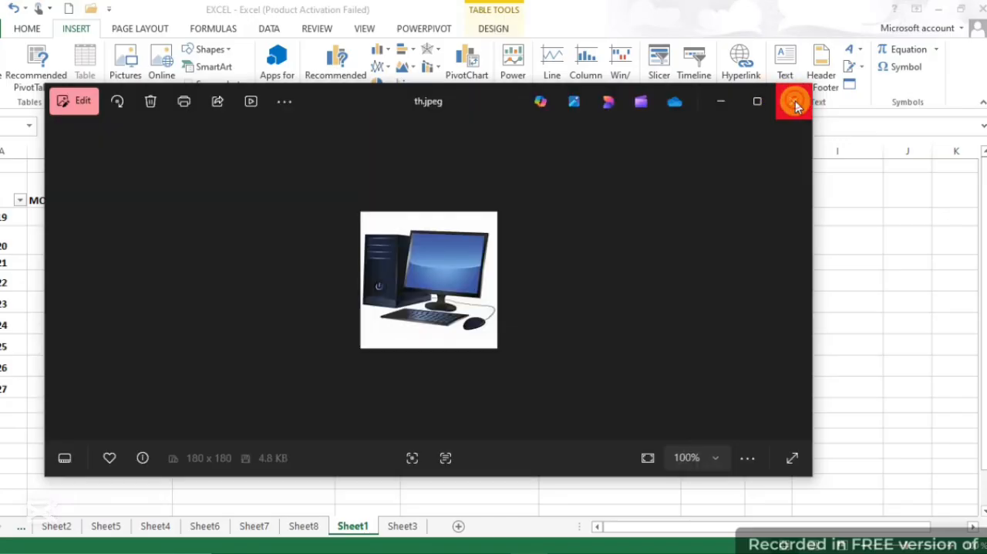
pyautogui.click(795, 105)
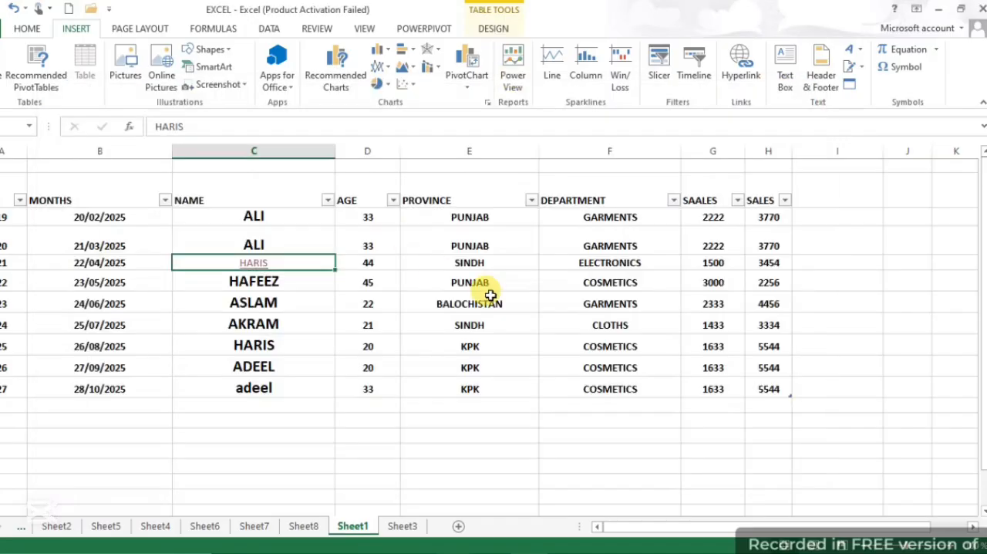
# Draw a text box below the table, across columns E and F, containing the text "computer"
pyautogui.click(557, 303)
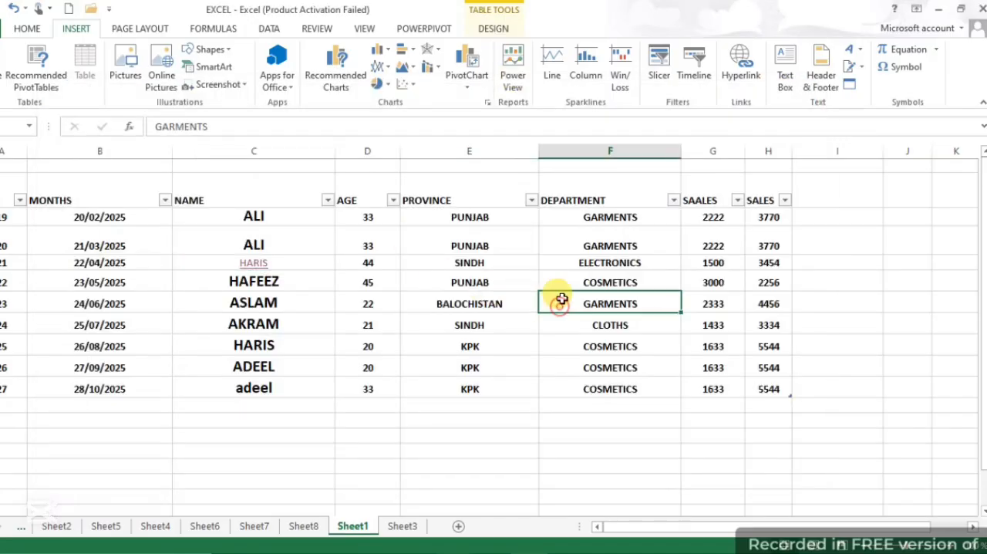
pyautogui.click(785, 69)
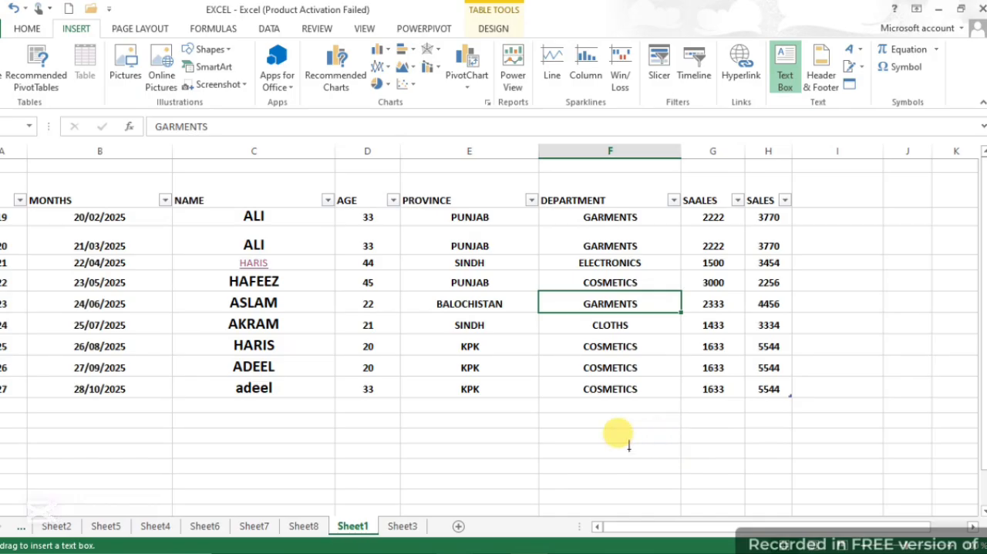
pyautogui.moveTo(448, 424)
pyautogui.mouseDown()
pyautogui.moveTo(454, 465)
pyautogui.moveTo(564, 490)
pyautogui.mouseUp()
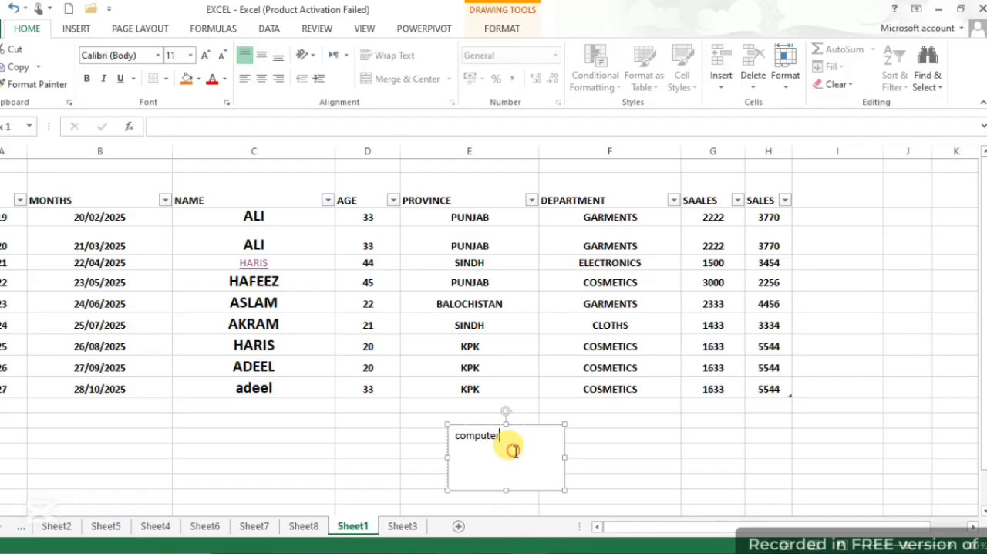
pyautogui.moveTo(513, 451); pyautogui.dragTo(434, 435)
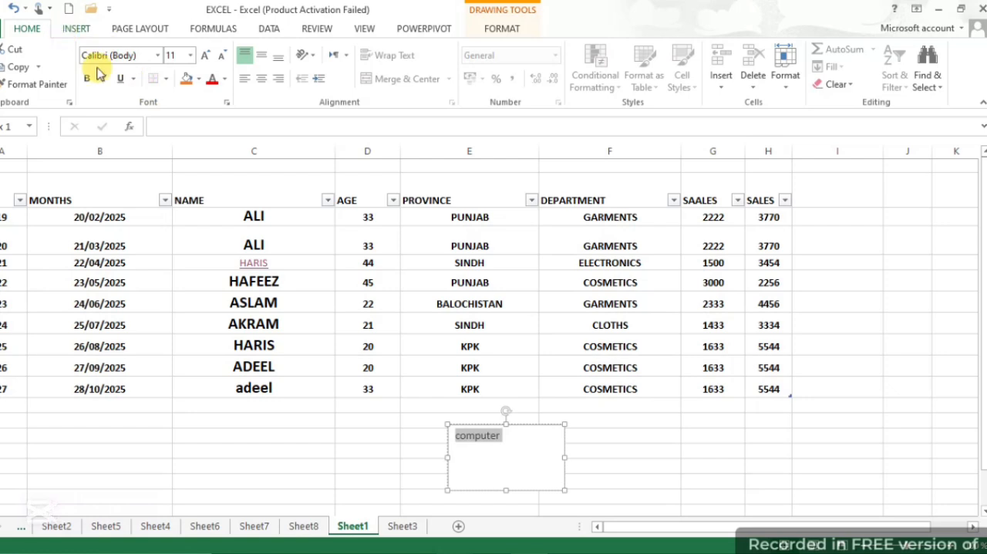
pyautogui.click(532, 455)
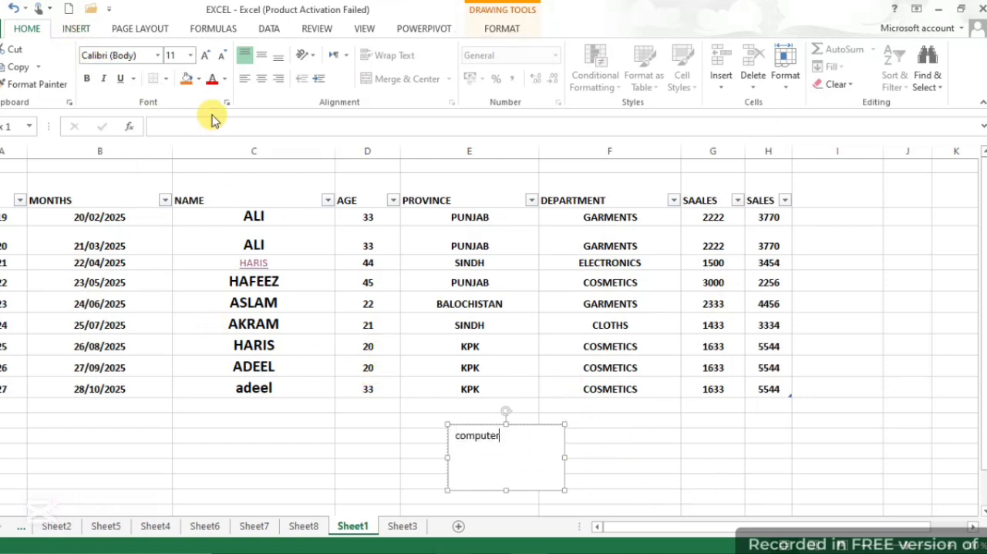
# Fill the text box with orange and choose yellow as its font colour
pyautogui.click(187, 78)
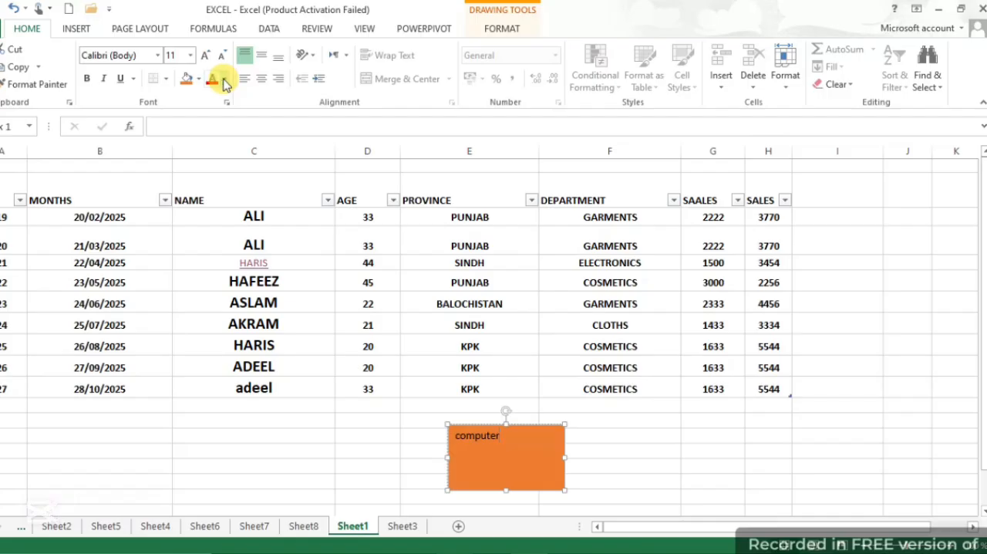
pyautogui.click(224, 81)
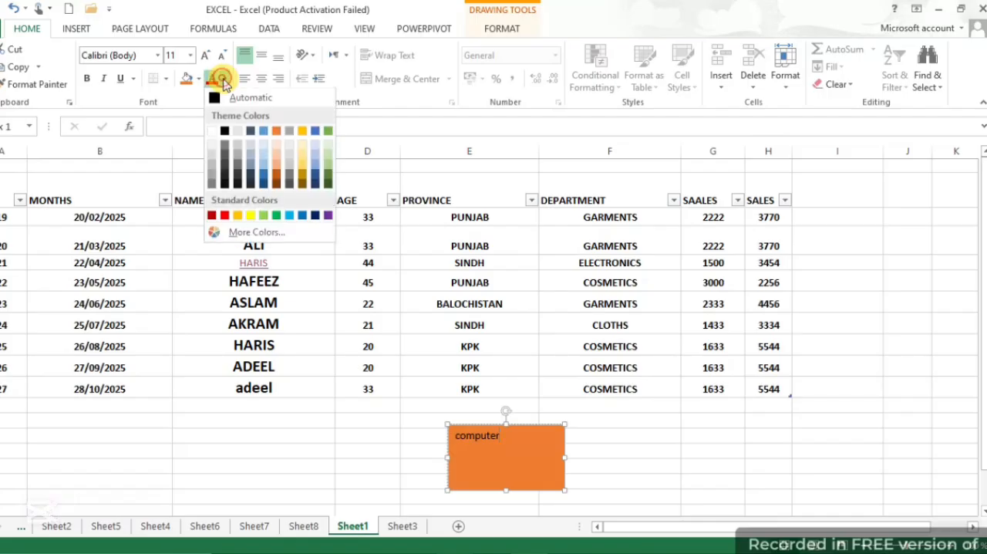
pyautogui.click(250, 215)
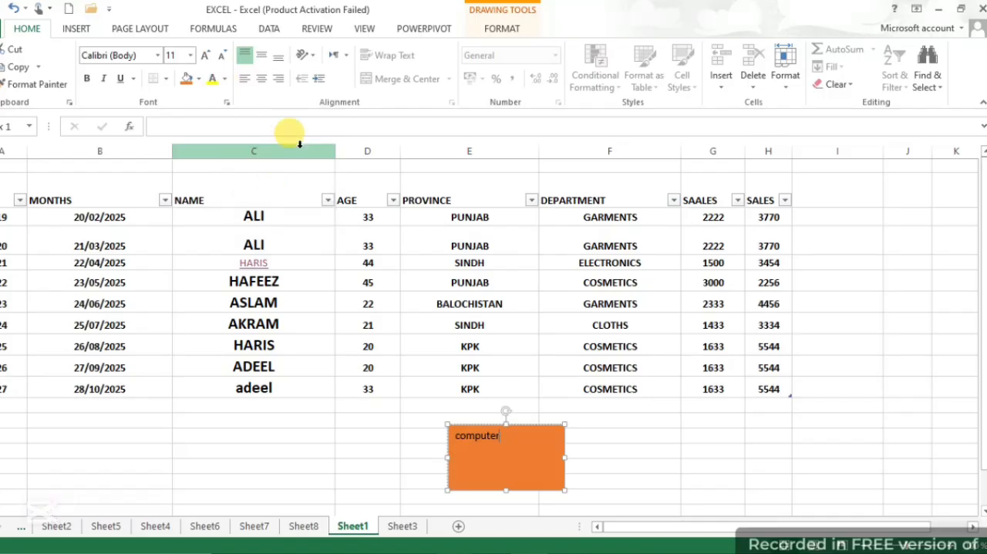
# Enlarge the word "computer" in the text box to font size 24 and deselect the box
pyautogui.click(206, 63)
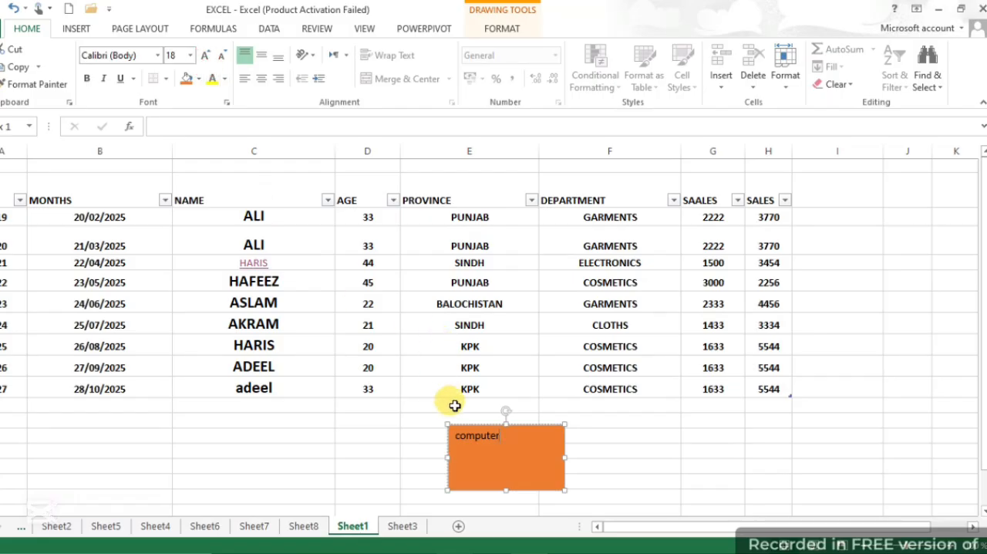
pyautogui.click(507, 441)
pyautogui.moveTo(498, 435); pyautogui.dragTo(444, 435)
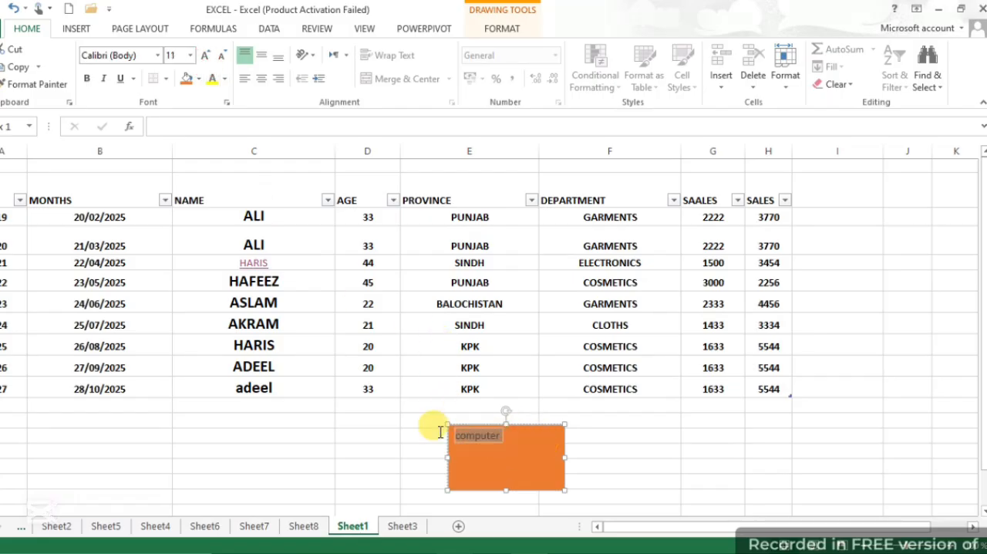
pyautogui.click(207, 61)
pyautogui.click(207, 60)
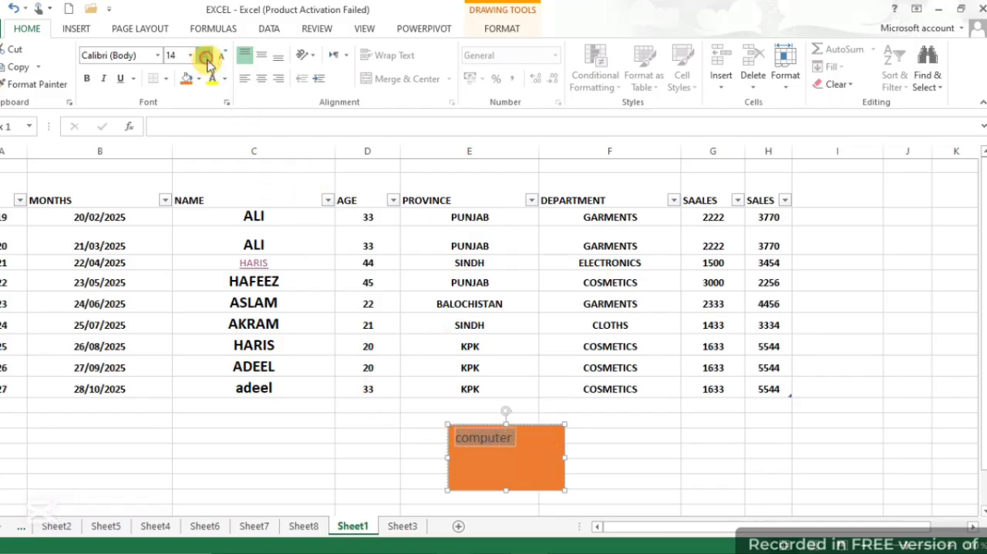
pyautogui.click(207, 60)
pyautogui.click(207, 60)
pyautogui.click(207, 60)
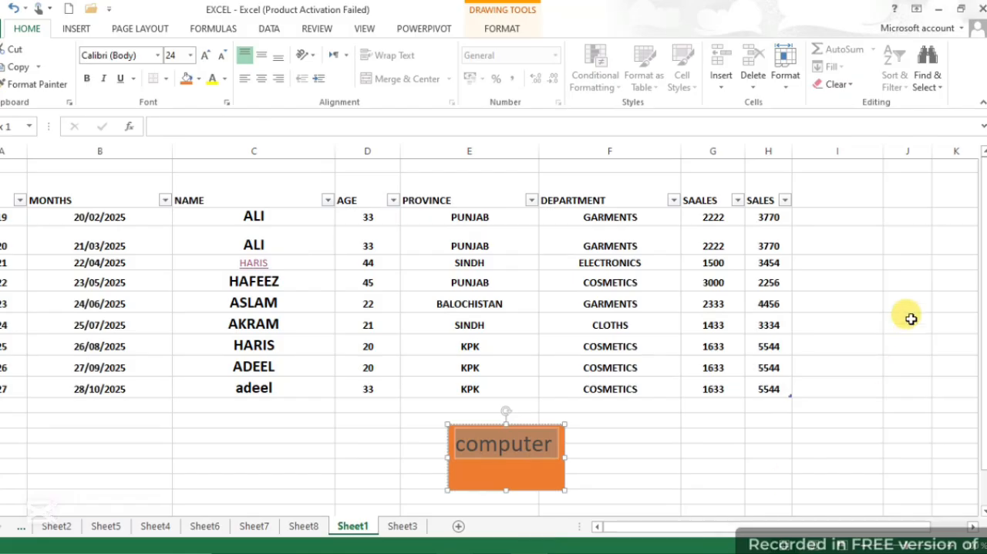
pyautogui.click(771, 436)
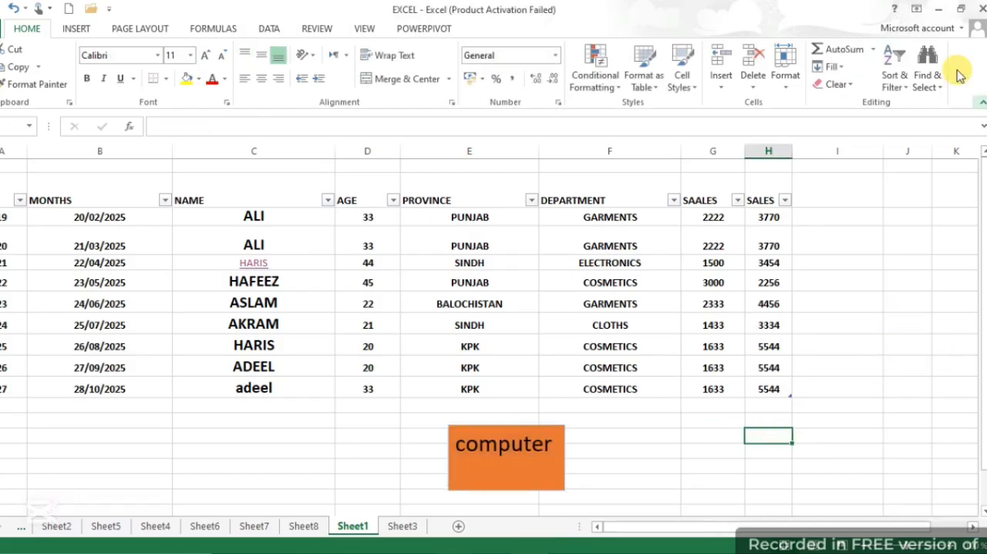
# View Sheet1 in Page Layout and Page Break Preview, and return to Normal view
pyautogui.click(77, 29)
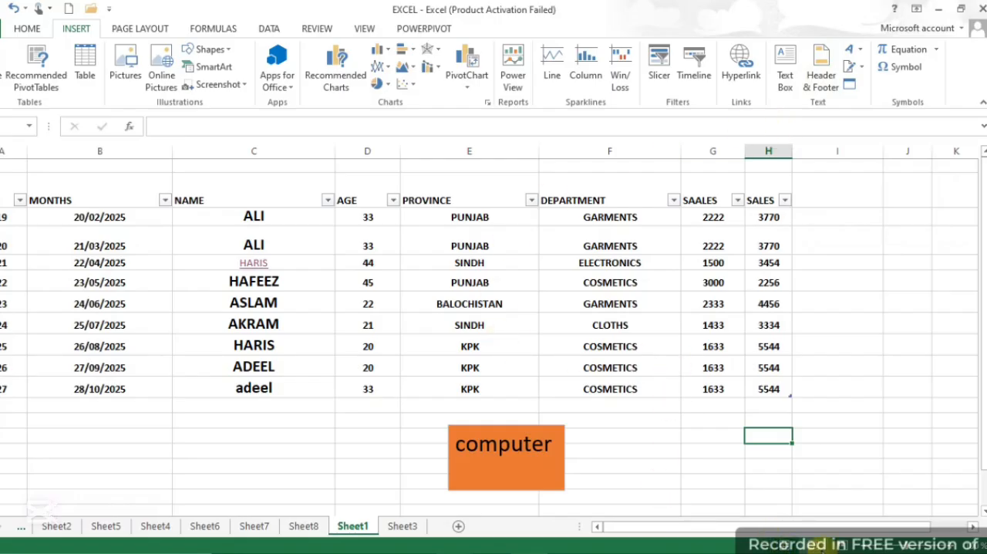
pyautogui.click(815, 545)
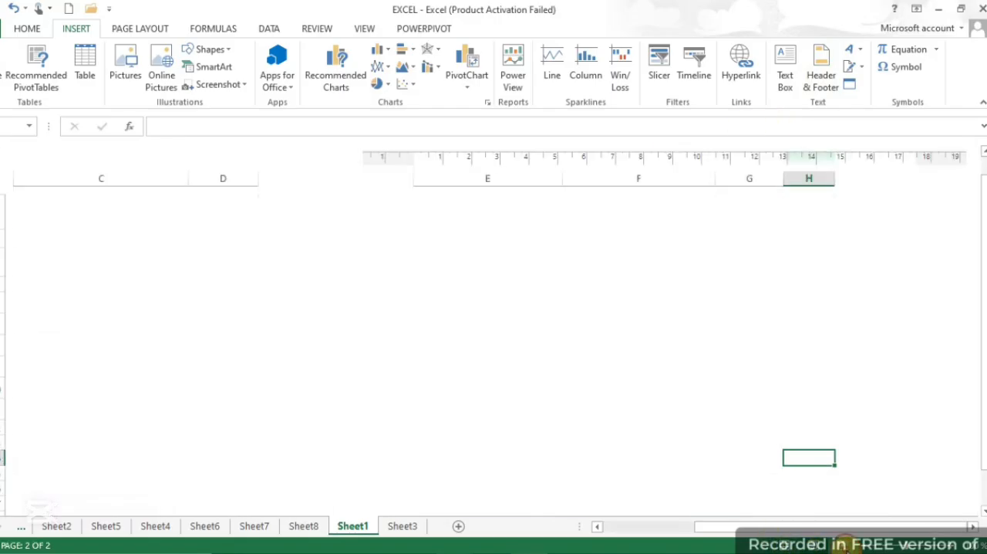
pyautogui.click(843, 545)
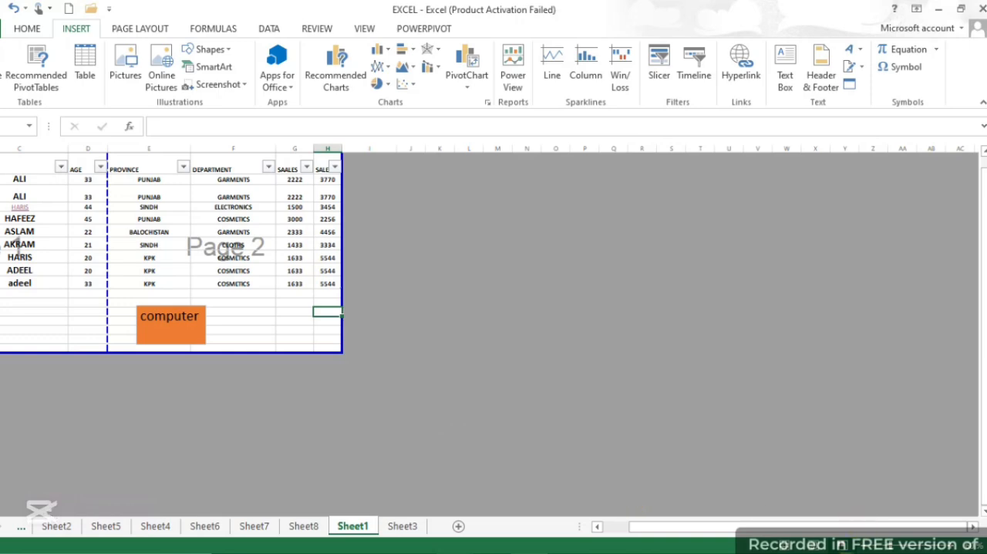
pyautogui.click(815, 546)
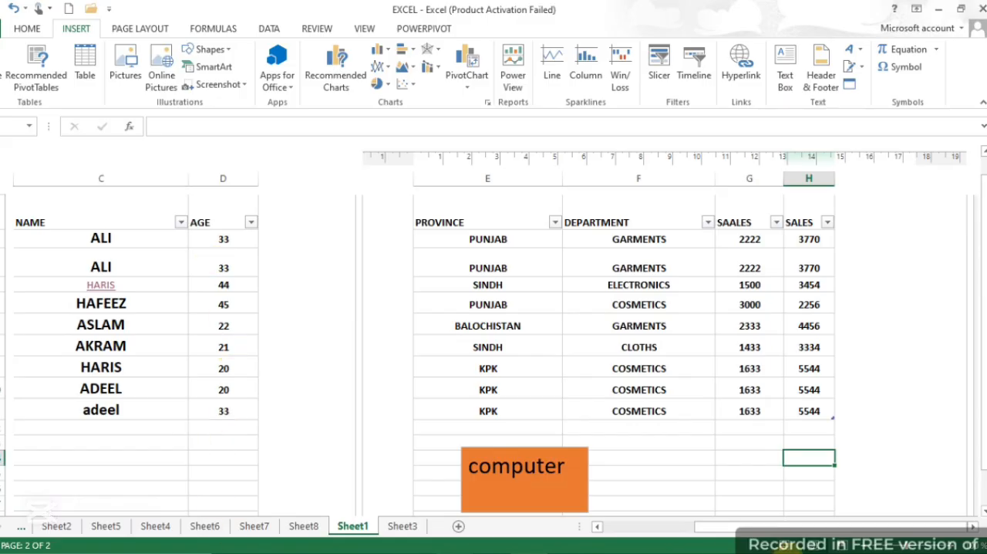
pyautogui.click(787, 546)
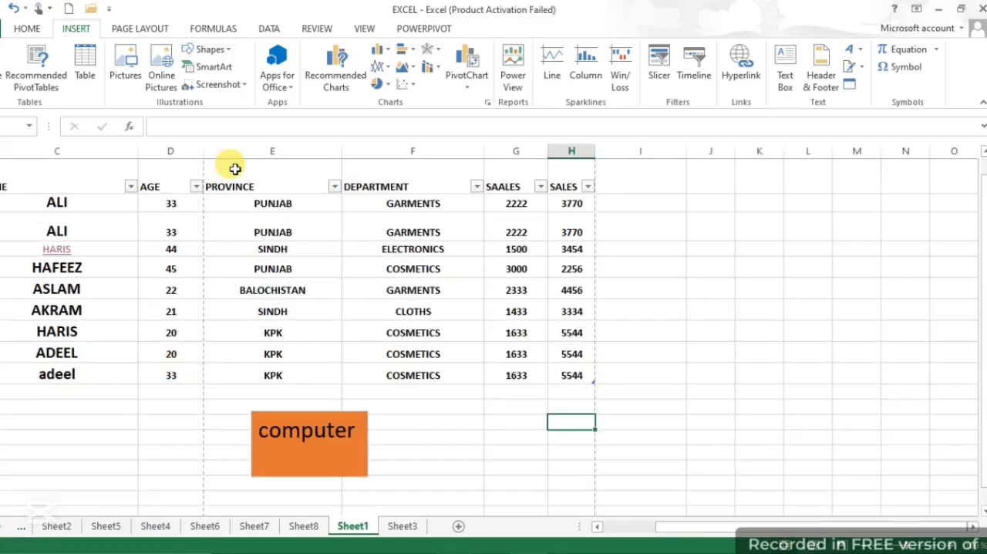
# Insert the page number element into the centre header section of Sheet1
pyautogui.click(820, 68)
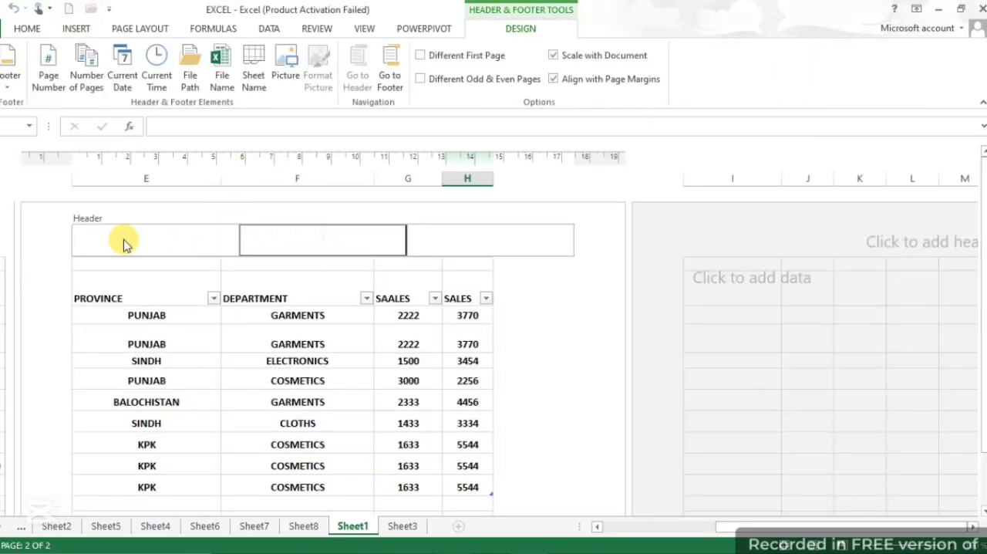
pyautogui.click(49, 81)
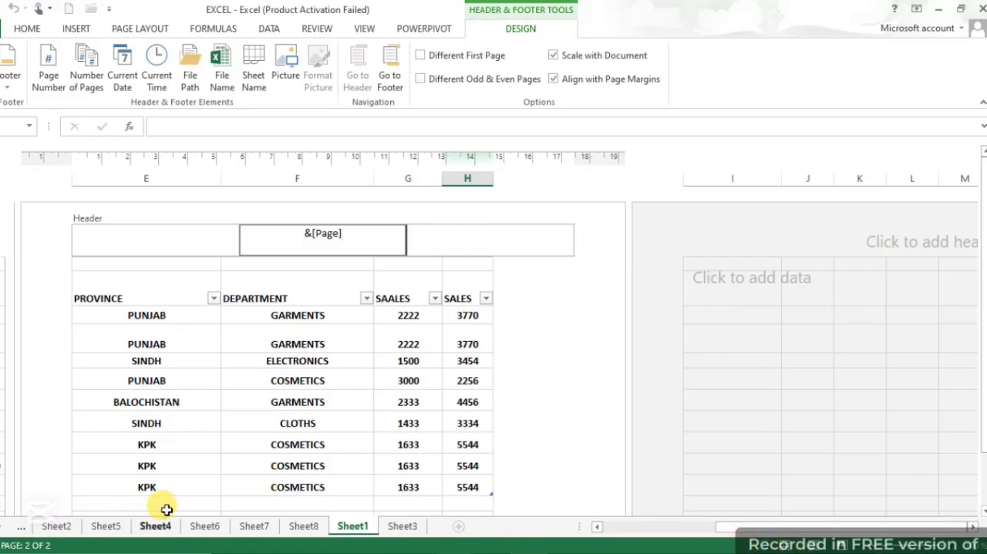
# Add the text "computer" to the centre header section of Sheet8
pyautogui.click(303, 528)
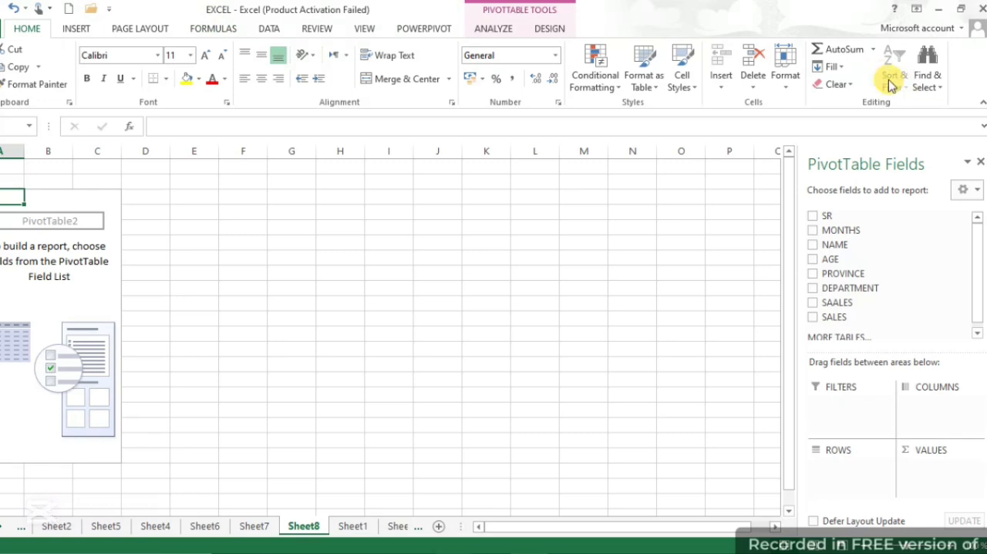
pyautogui.click(86, 30)
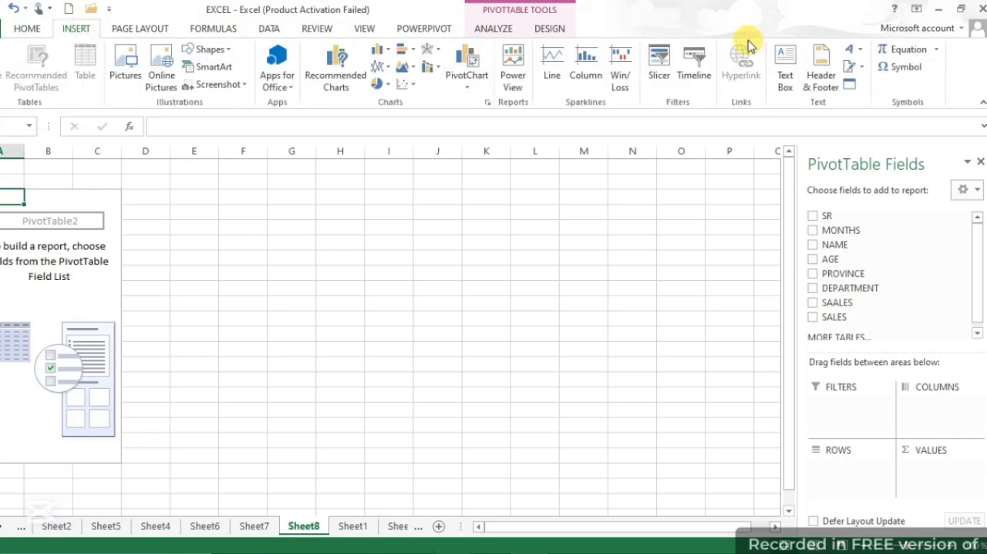
pyautogui.click(821, 77)
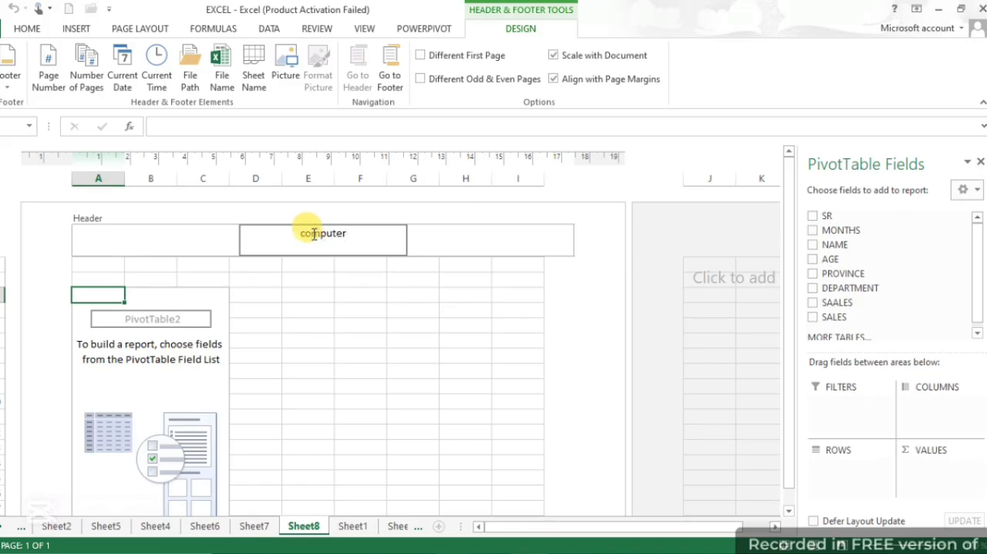
# Enter "computer academy 14" in the centre footer section of Sheet8 and leave the footer
pyautogui.click(789, 470)
pyautogui.scroll(-5, 529, 507)
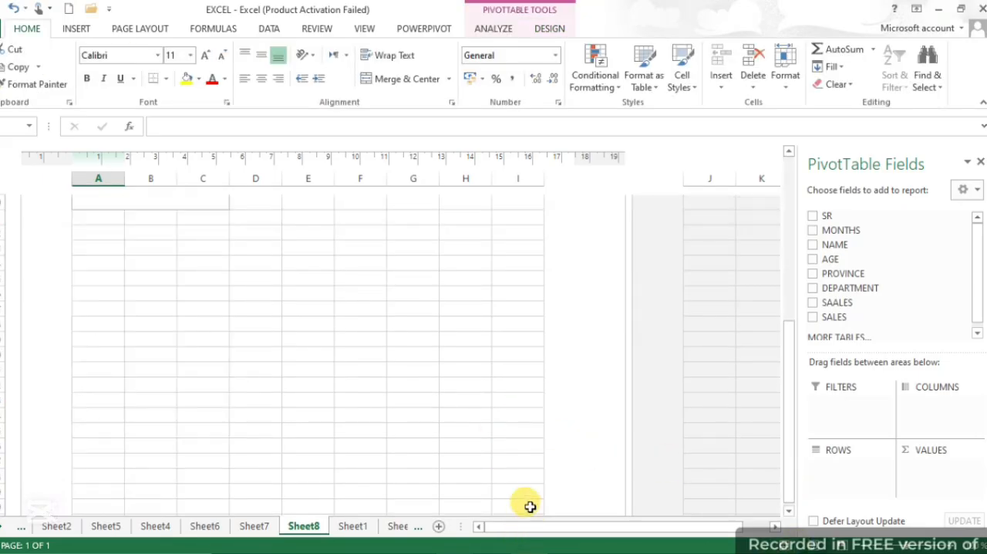
pyautogui.scroll(1, 362, 376)
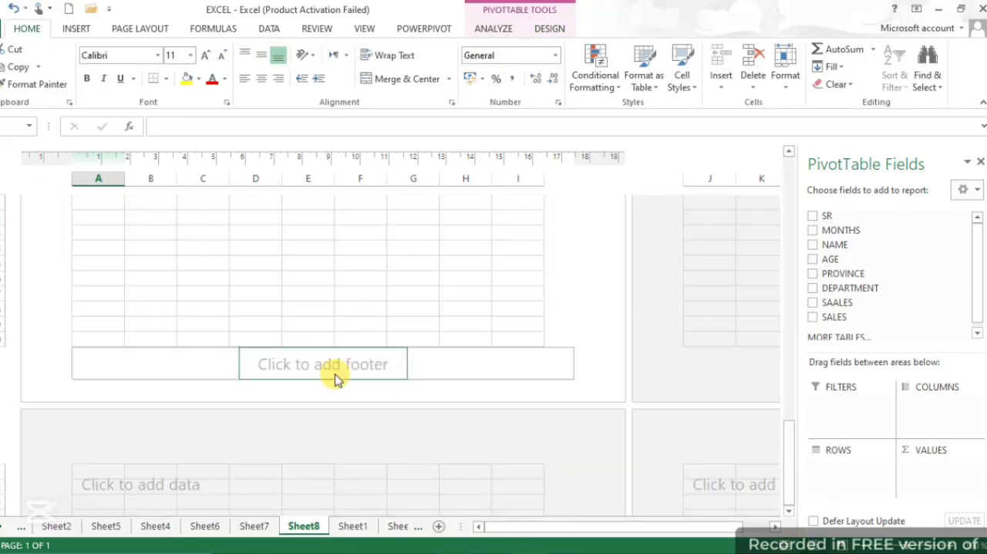
pyautogui.click(311, 357)
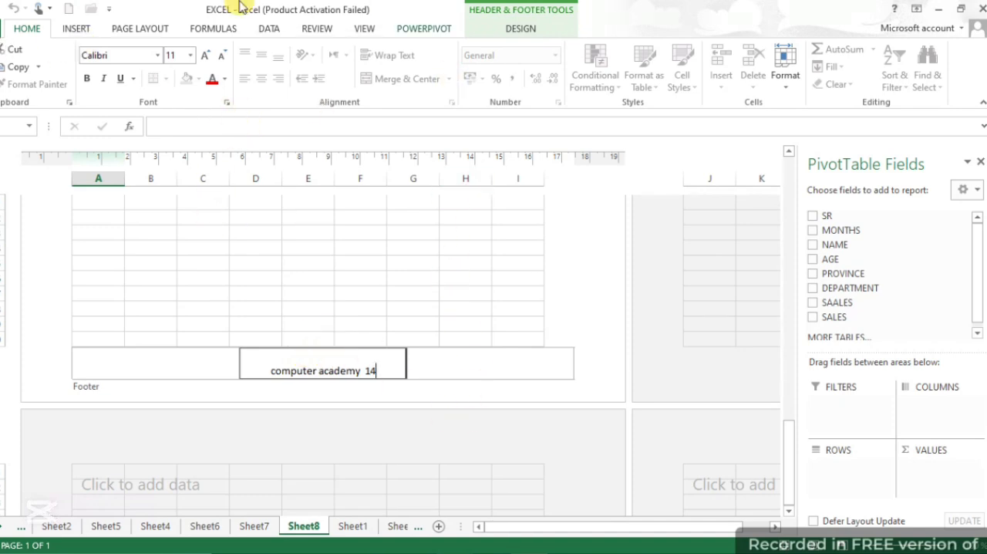
pyautogui.click(298, 437)
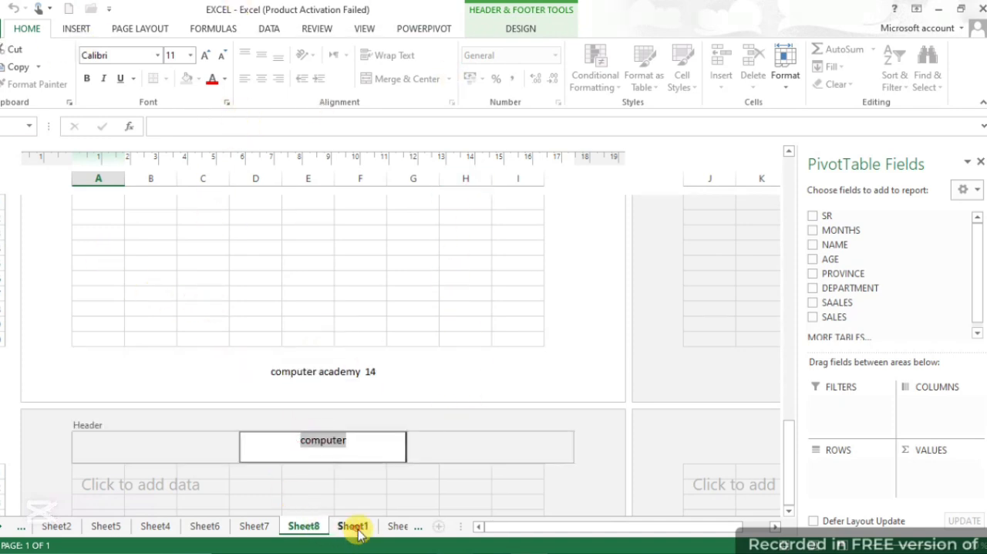
# Insert a WordArt object in the light-blue filled style from the last gallery row on Sheet1 and look for it on the page
pyautogui.click(351, 526)
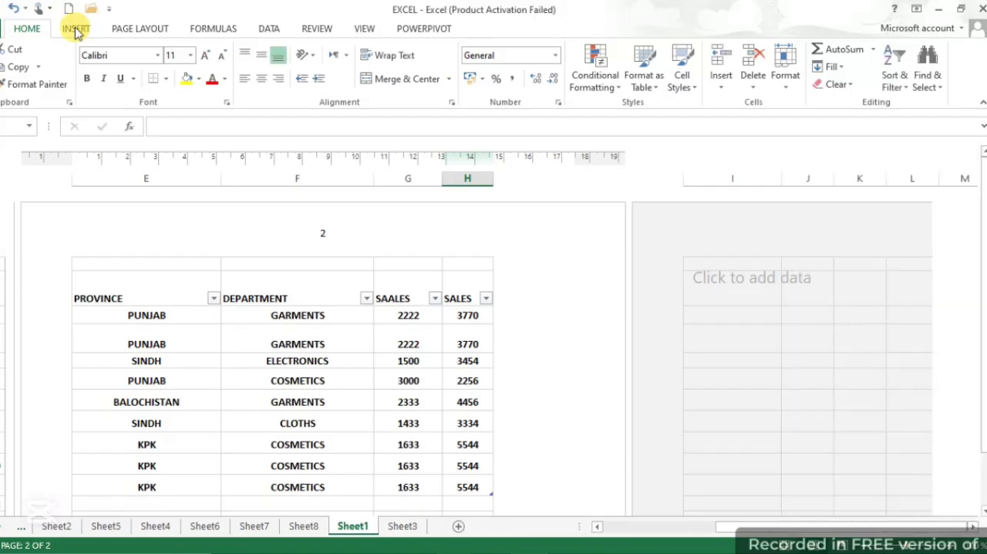
pyautogui.click(75, 29)
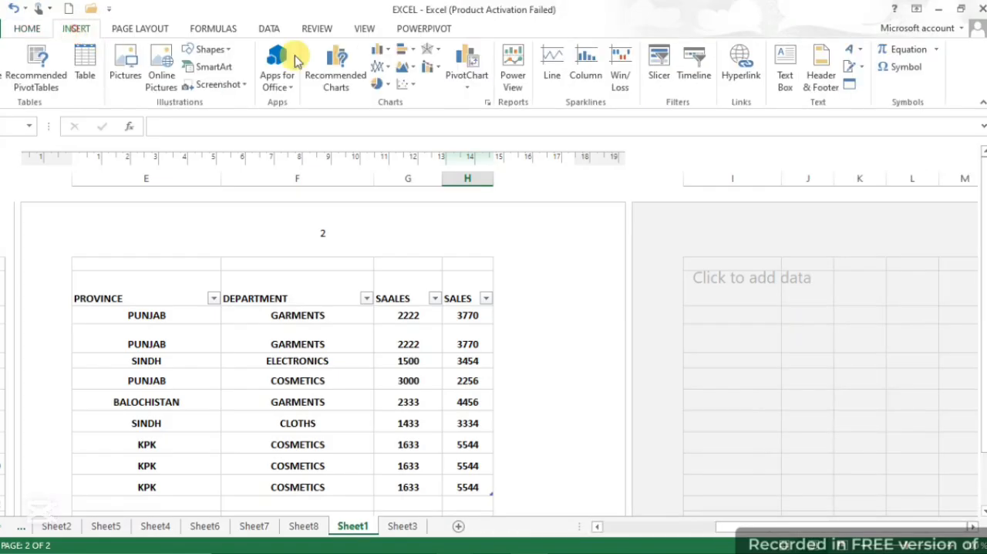
pyautogui.click(861, 51)
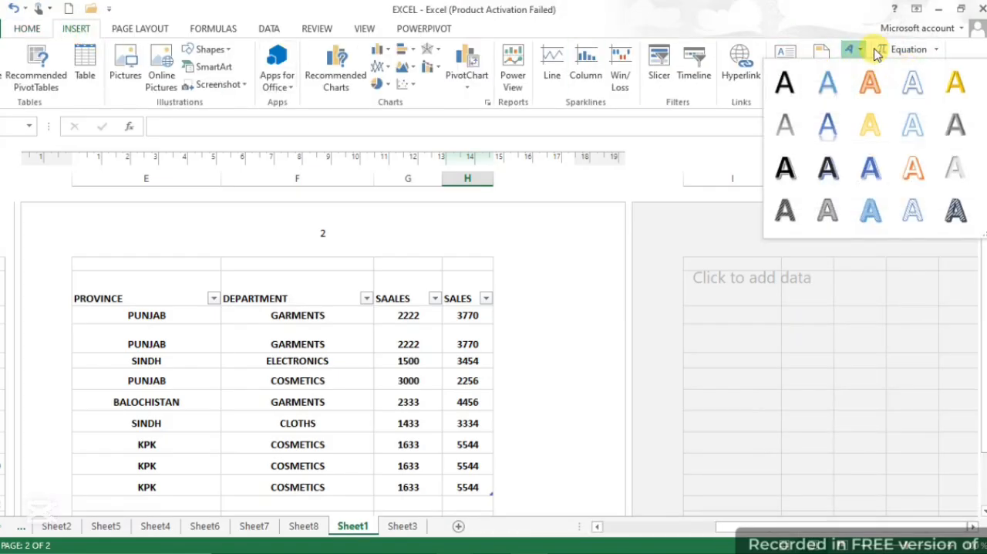
pyautogui.click(868, 214)
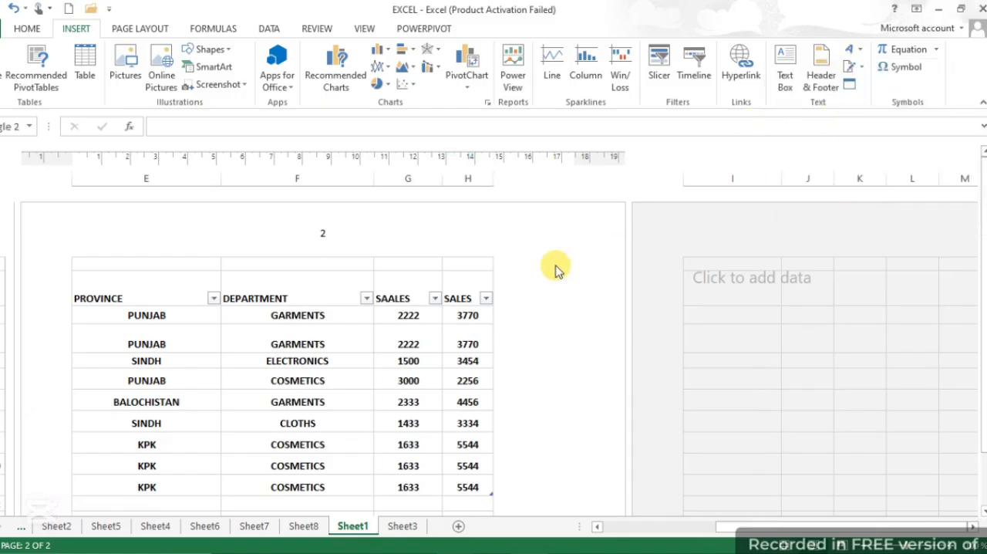
pyautogui.scroll(-5, 532, 355)
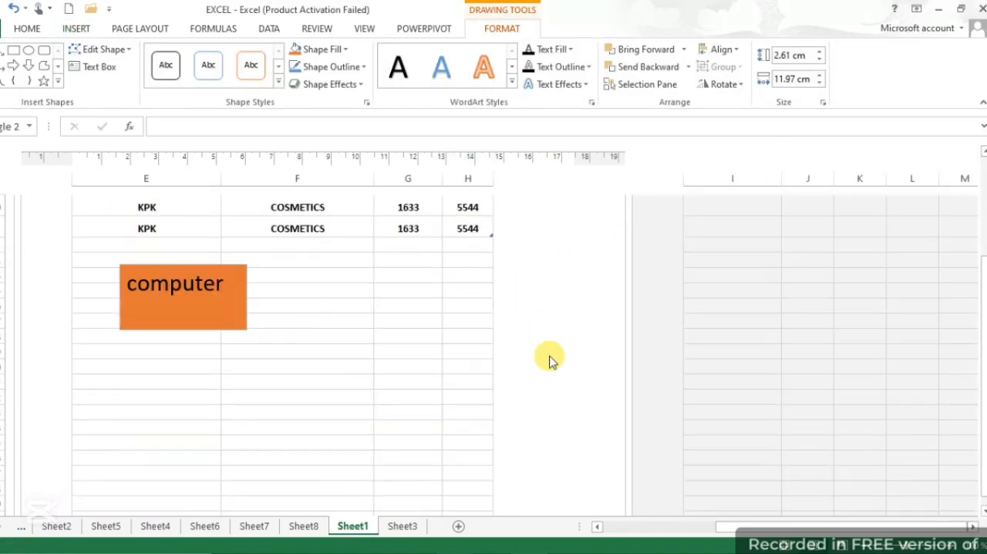
pyautogui.scroll(5, 532, 344)
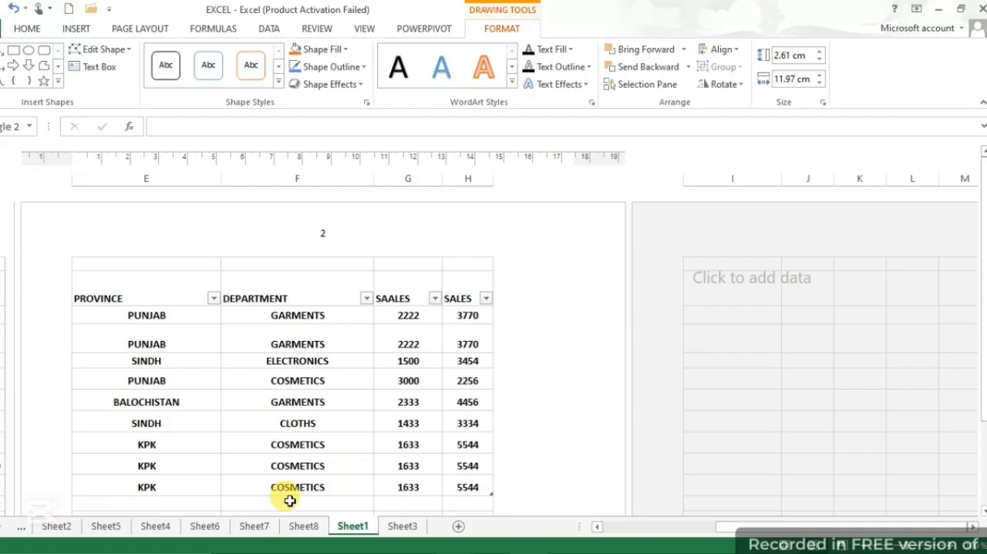
# Insert a WordArt object in the plain blue style on Sheet4 with the text "computer course 2025"
pyautogui.click(254, 525)
pyautogui.click(203, 525)
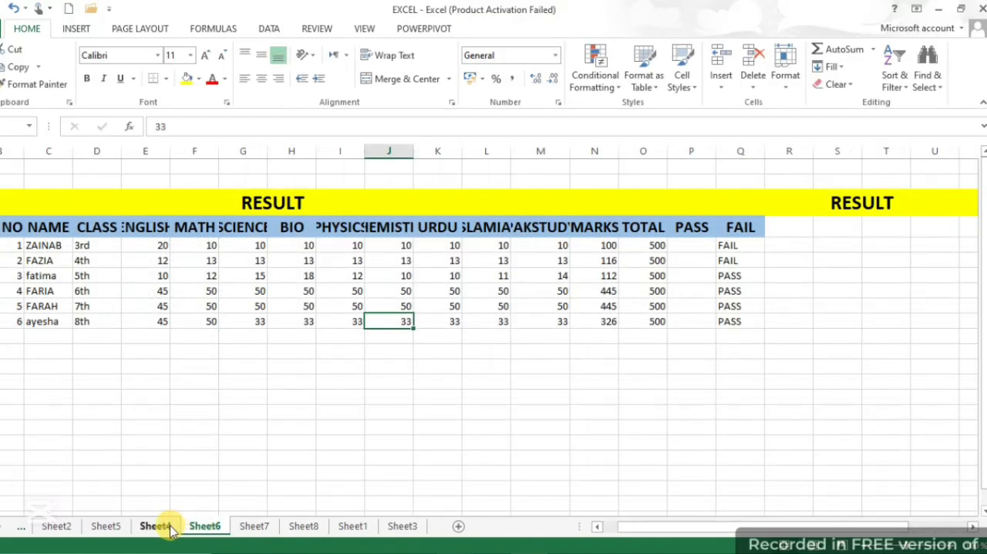
pyautogui.click(160, 525)
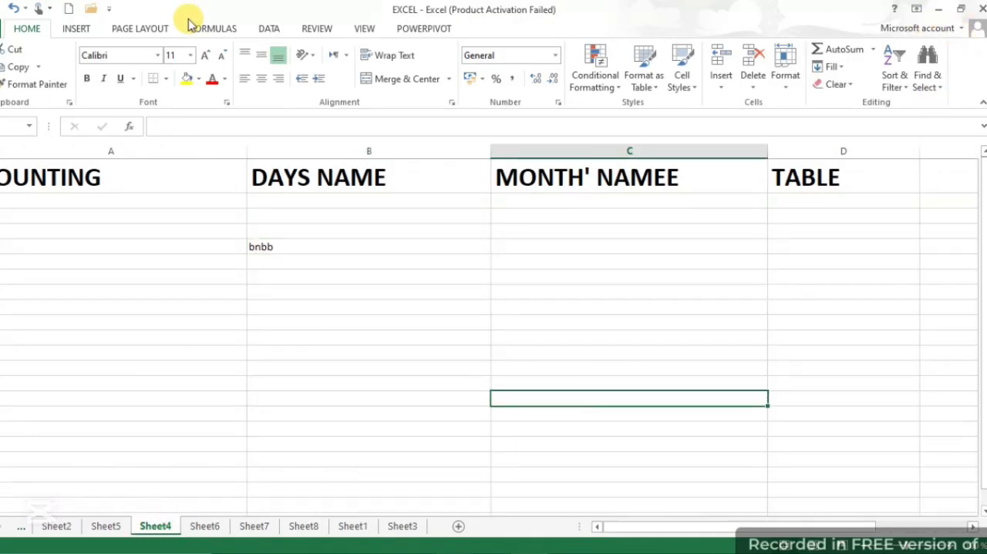
pyautogui.click(77, 28)
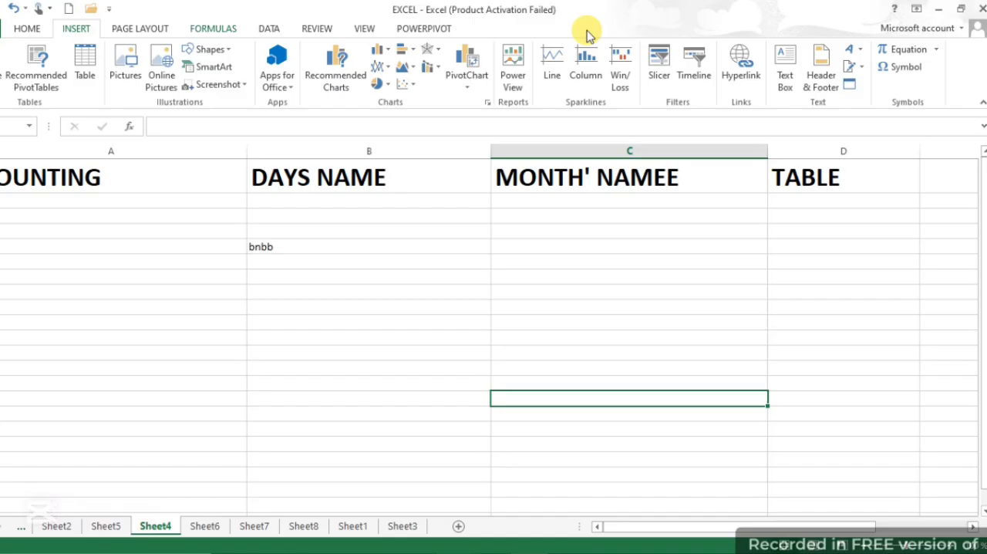
pyautogui.click(859, 53)
pyautogui.click(826, 80)
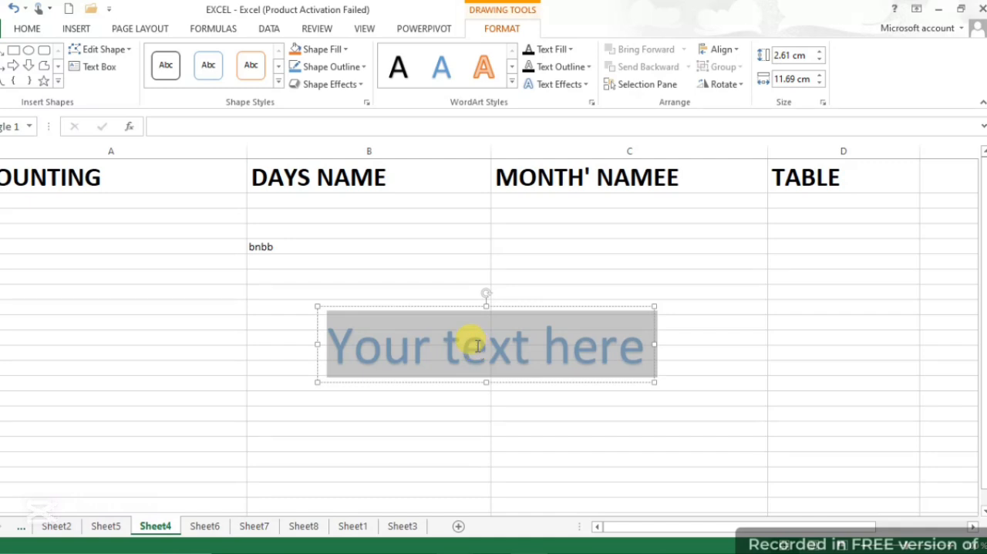
pyautogui.write('comp')
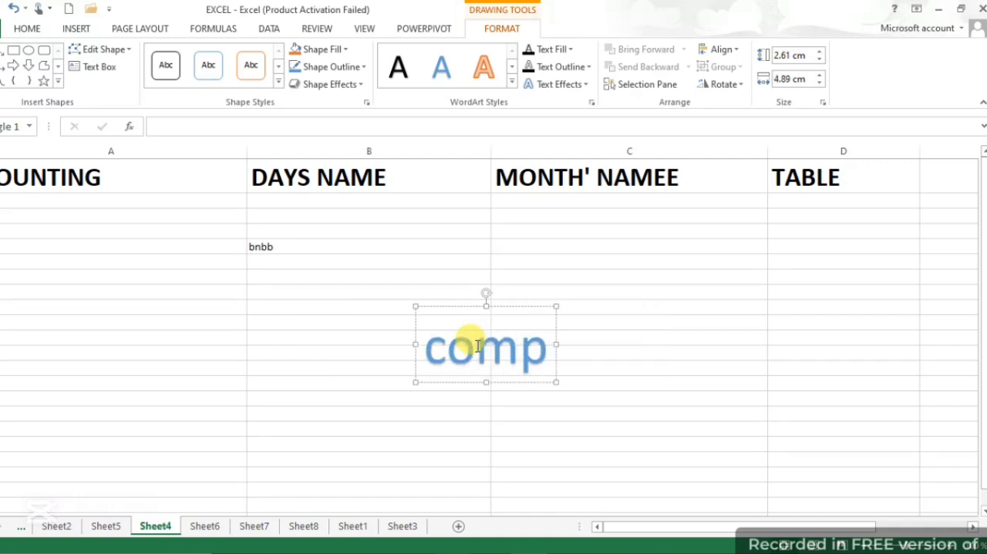
pyautogui.write('uter')
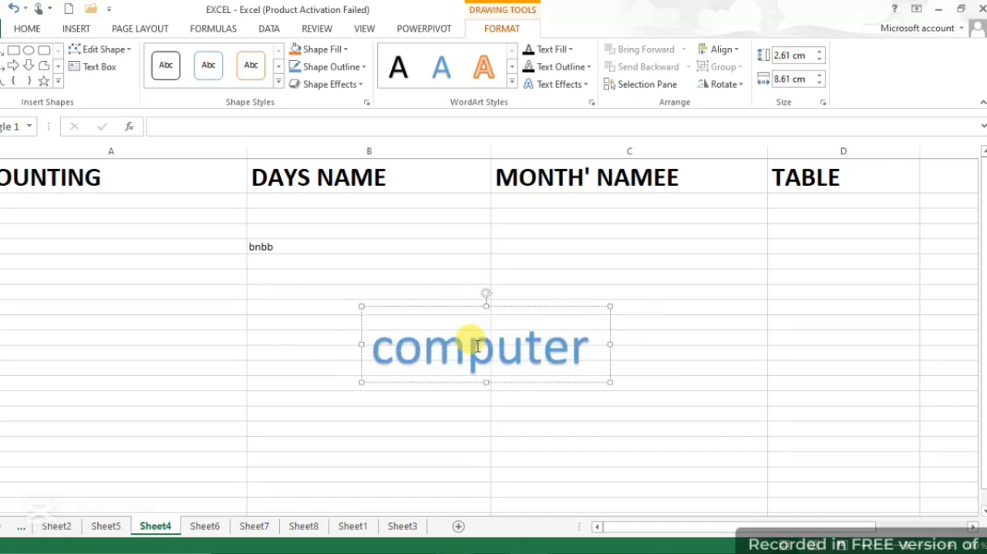
pyautogui.write(' c')
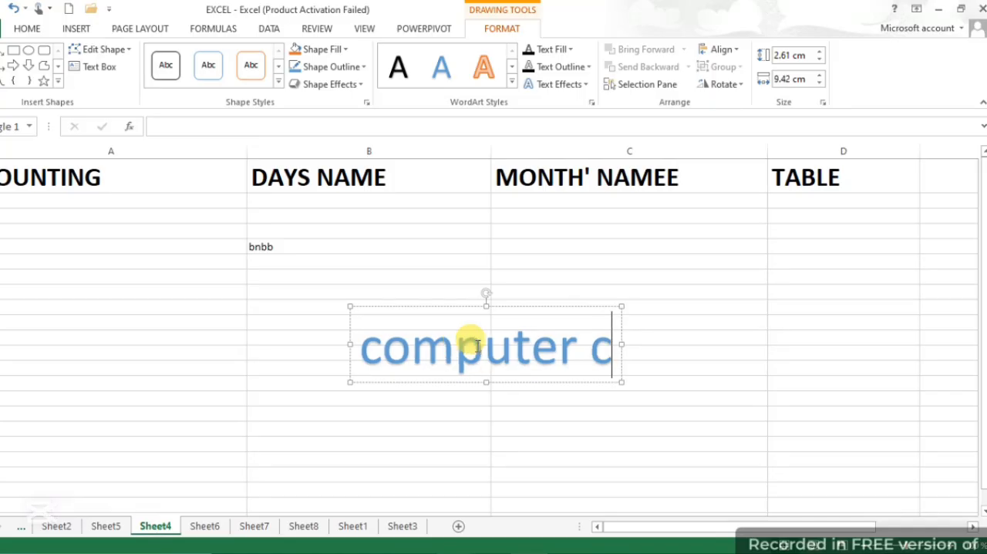
pyautogui.write('ourse 202')
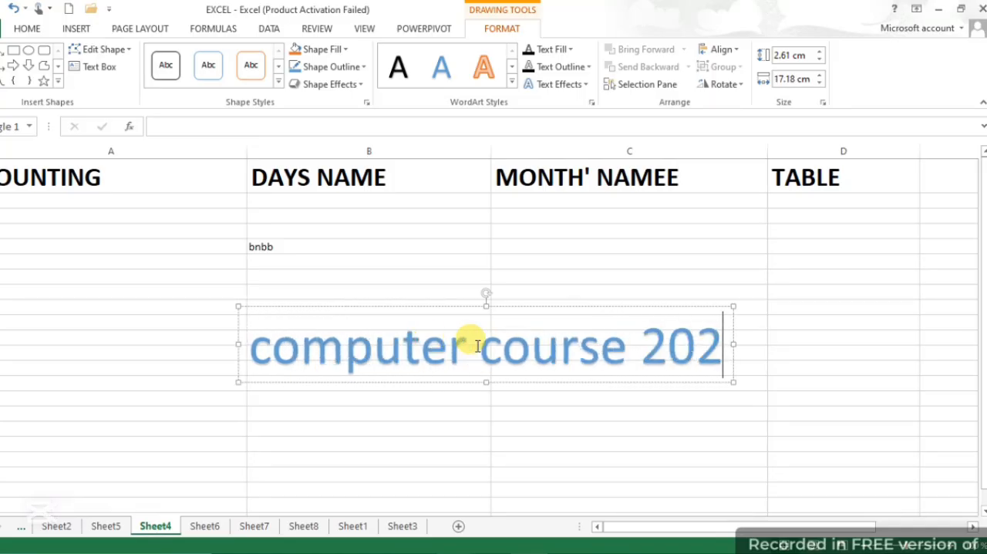
pyautogui.write('5')
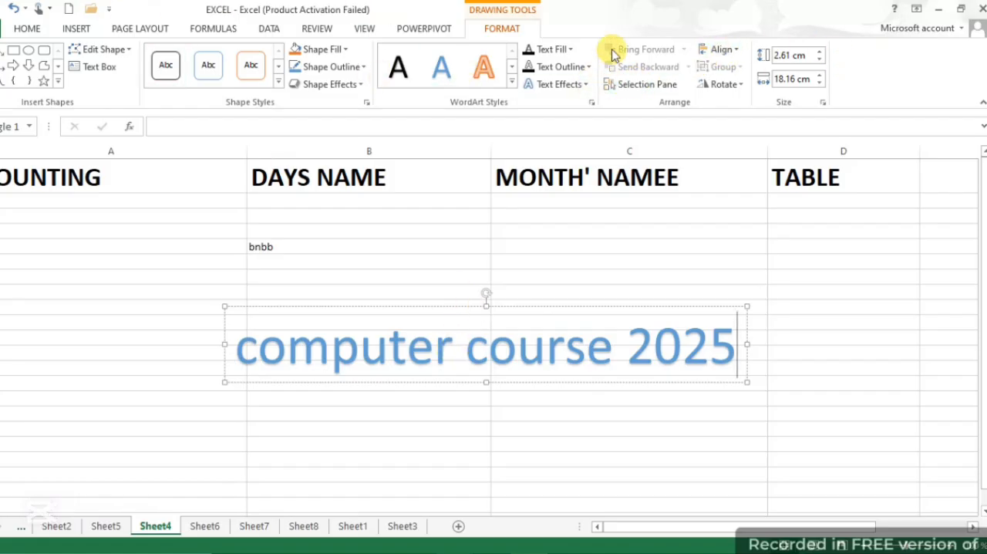
pyautogui.click(571, 51)
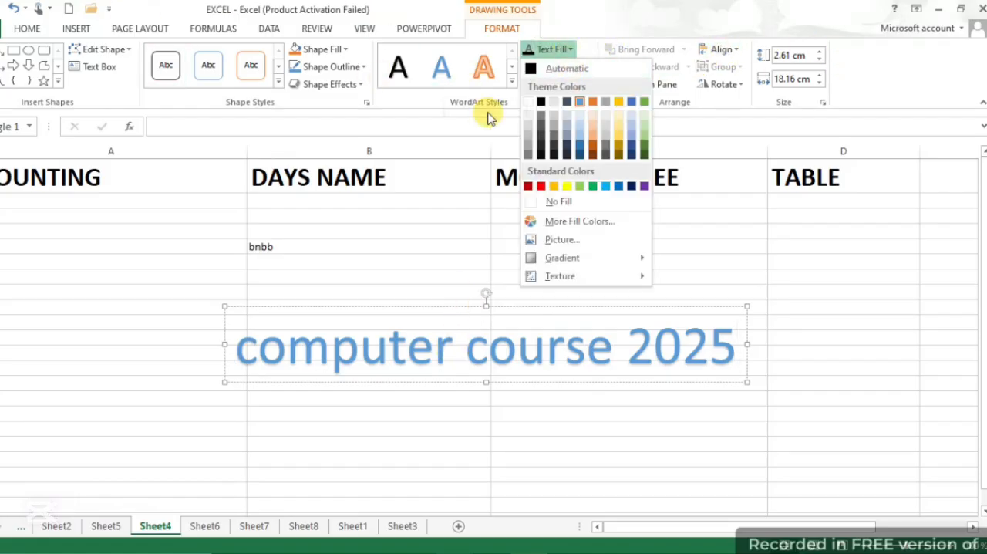
pyautogui.click(486, 136)
pyautogui.click(588, 68)
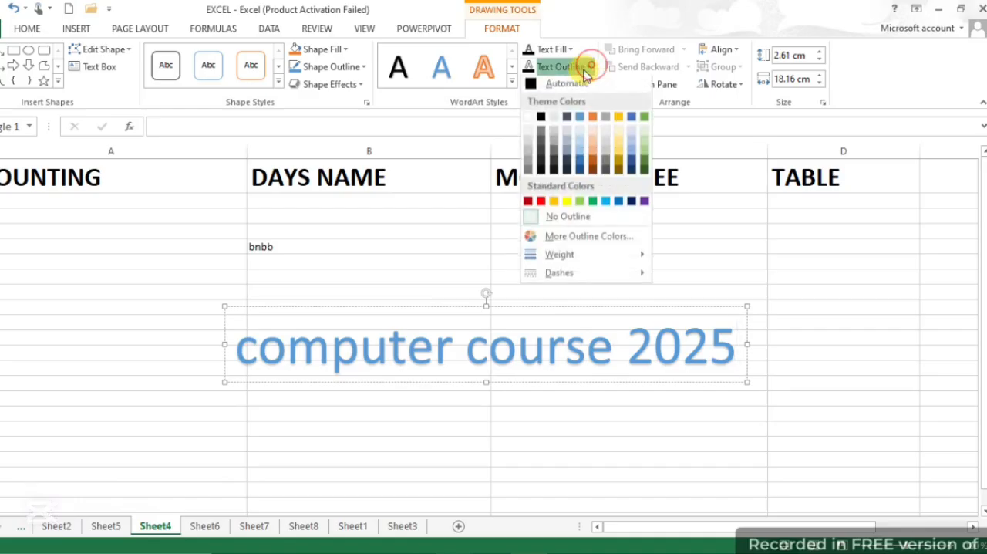
pyautogui.click(589, 92)
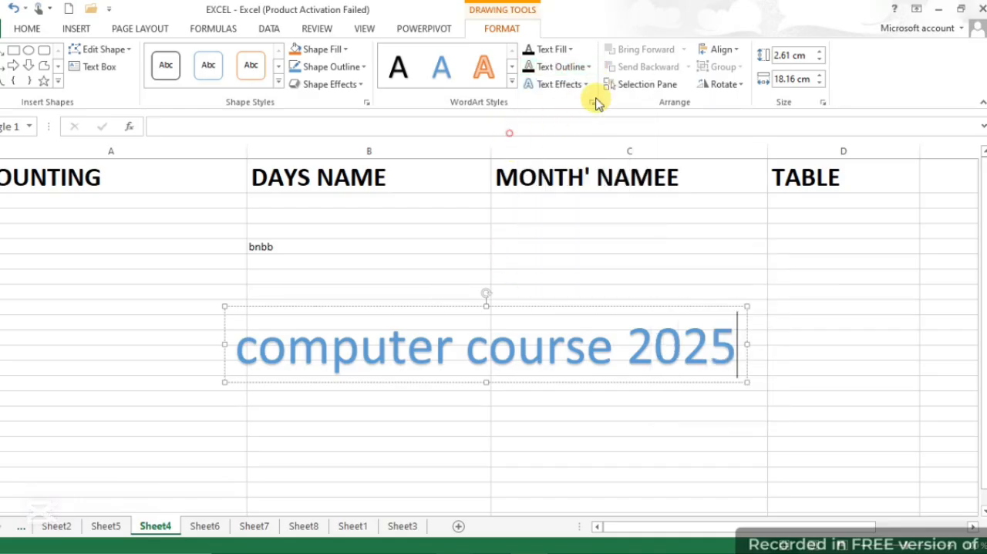
# Apply the upward arch Follow Path transform to the "computer course 2025" WordArt
pyautogui.click(586, 86)
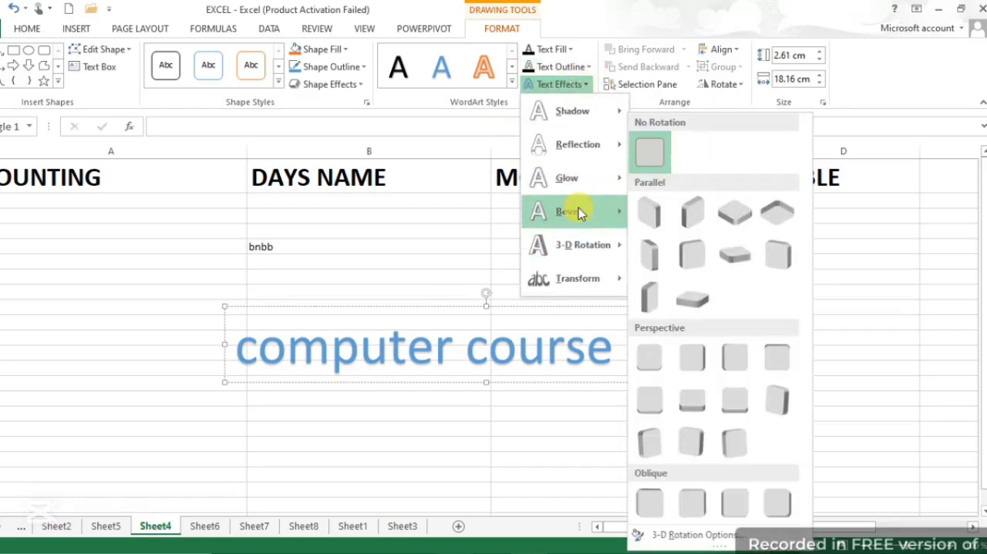
pyautogui.moveTo(591, 281)
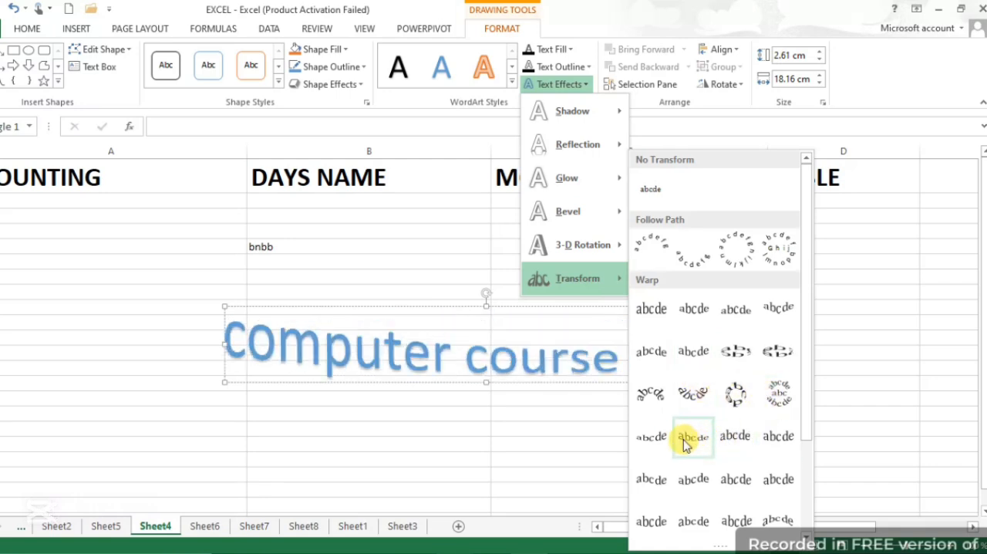
pyautogui.click(657, 252)
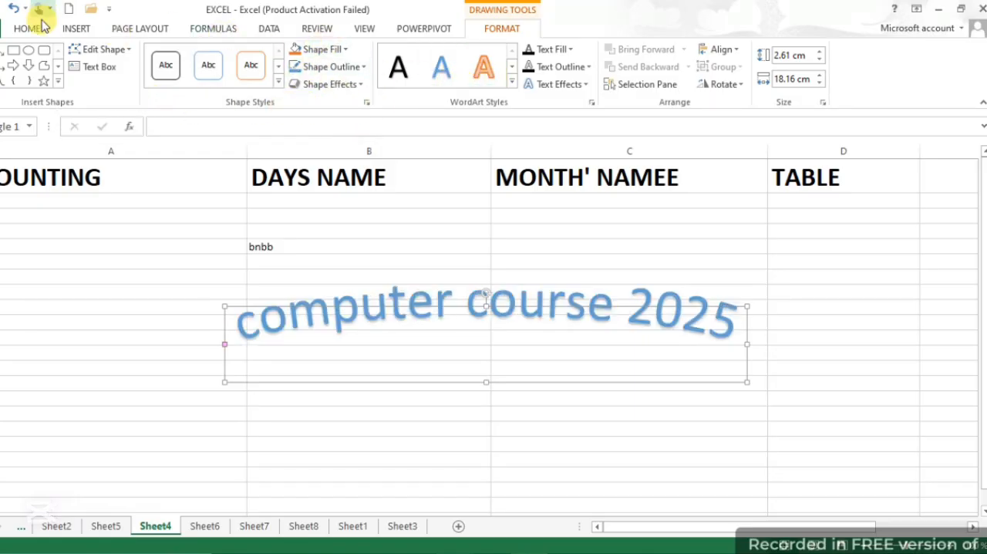
# Insert a Microsoft Office signature line on Sheet4 with "parents signature" as the suggested signer
pyautogui.click(74, 29)
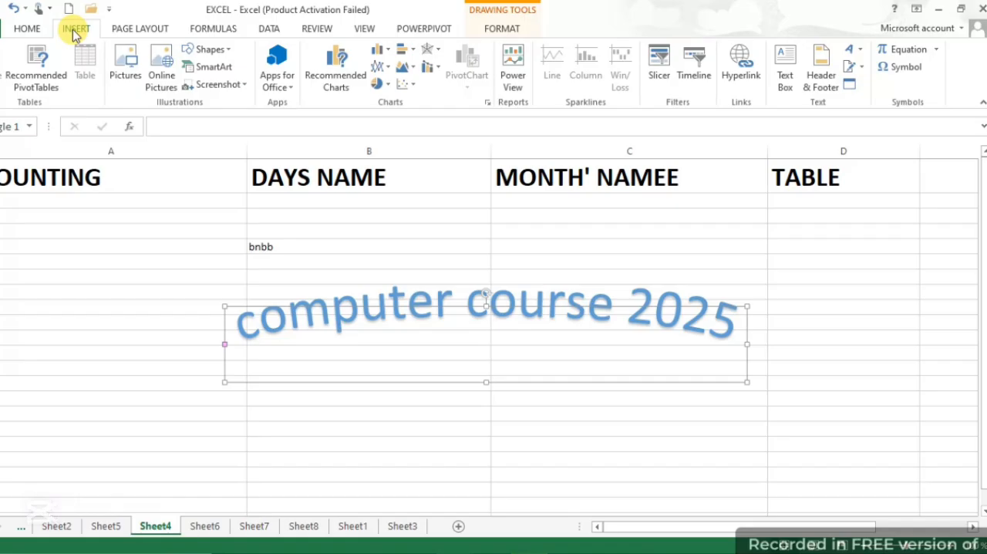
pyautogui.click(860, 68)
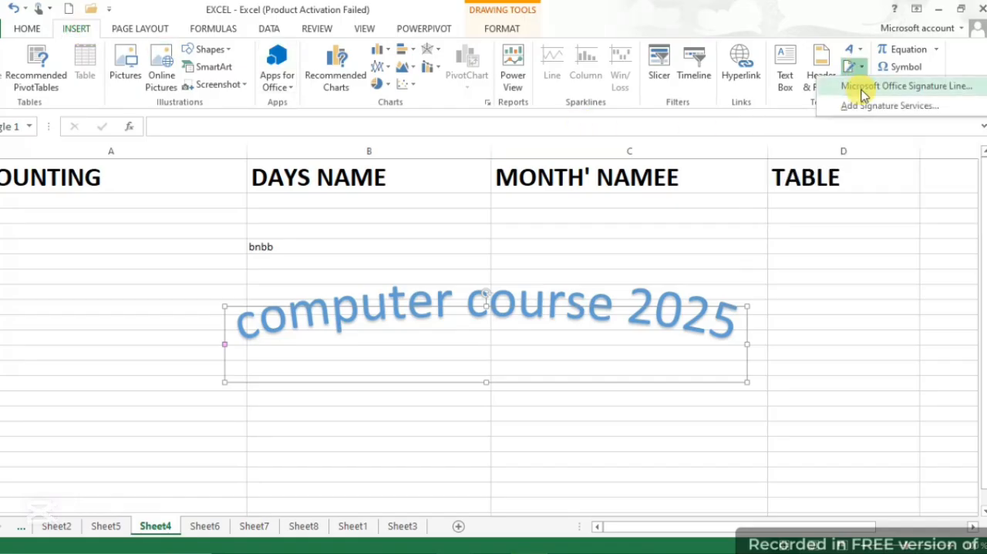
pyautogui.click(867, 87)
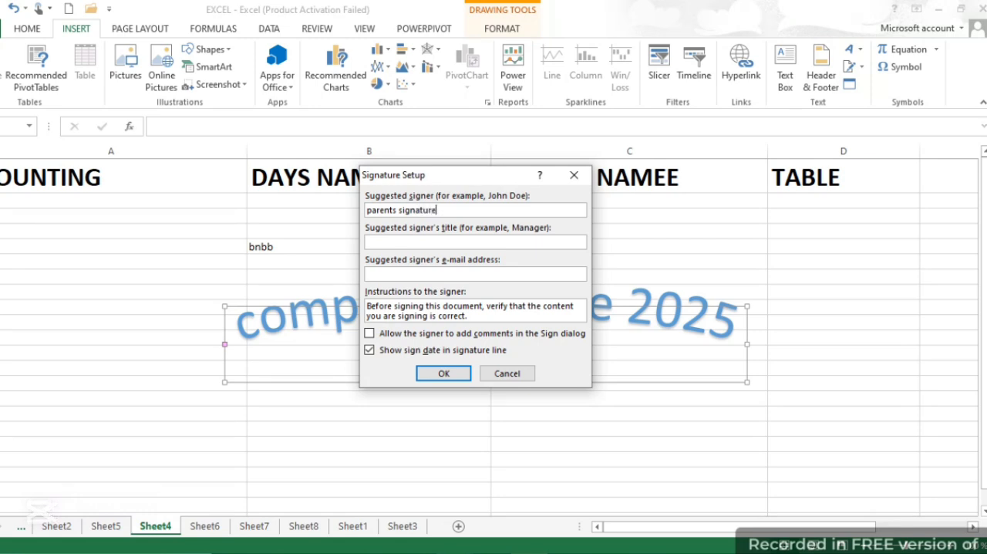
pyautogui.click(441, 373)
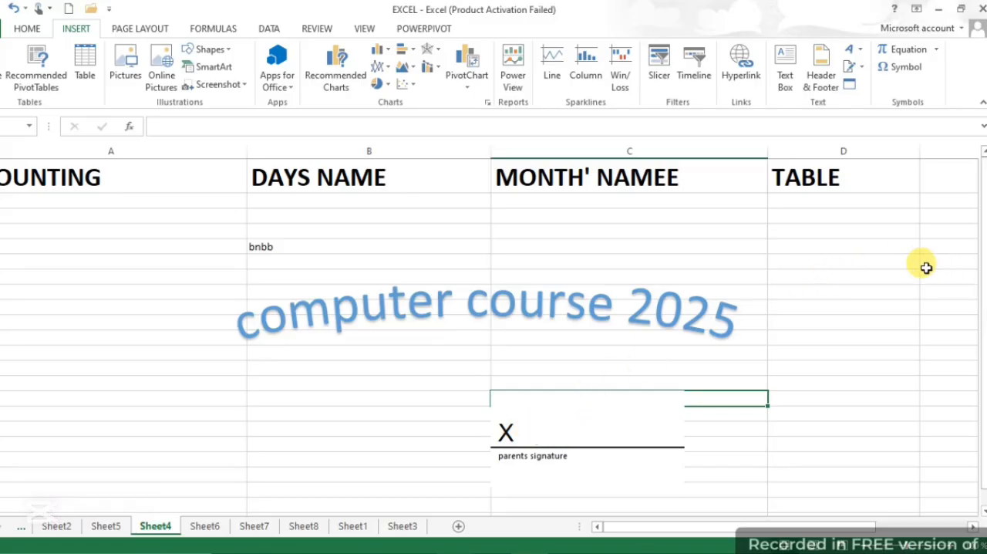
# Insert a new Microsoft PowerPoint 97-2003 Slide object on Sheet4
pyautogui.click(852, 84)
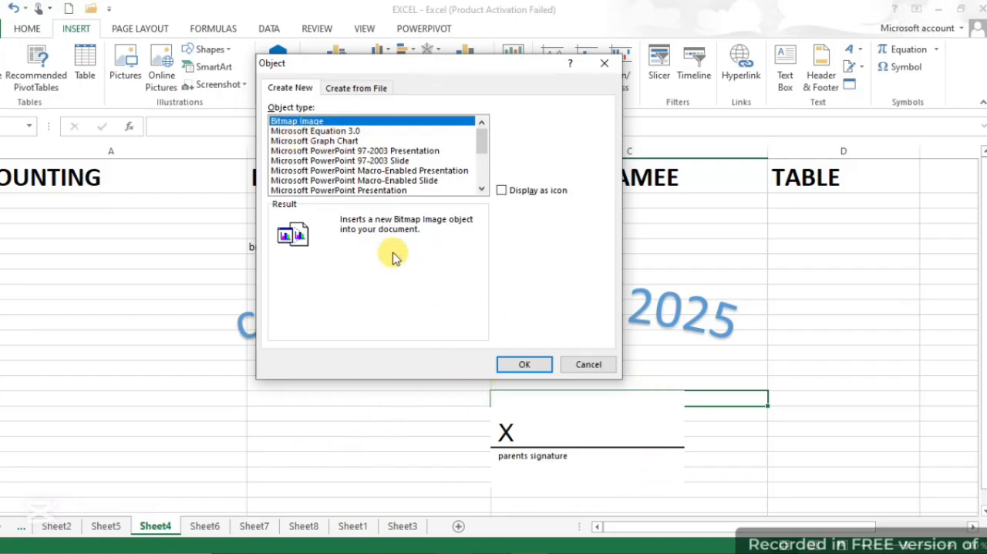
pyautogui.click(337, 151)
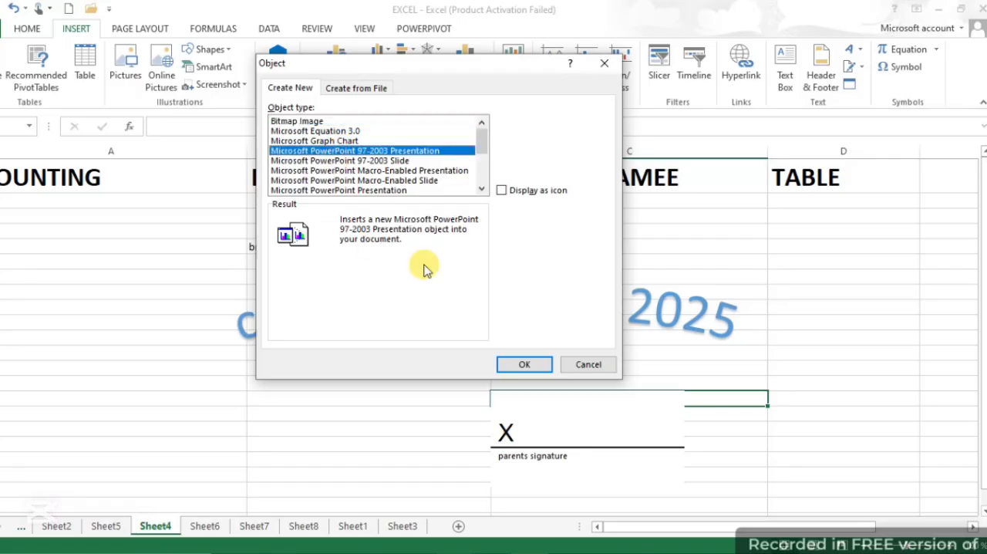
pyautogui.click(357, 161)
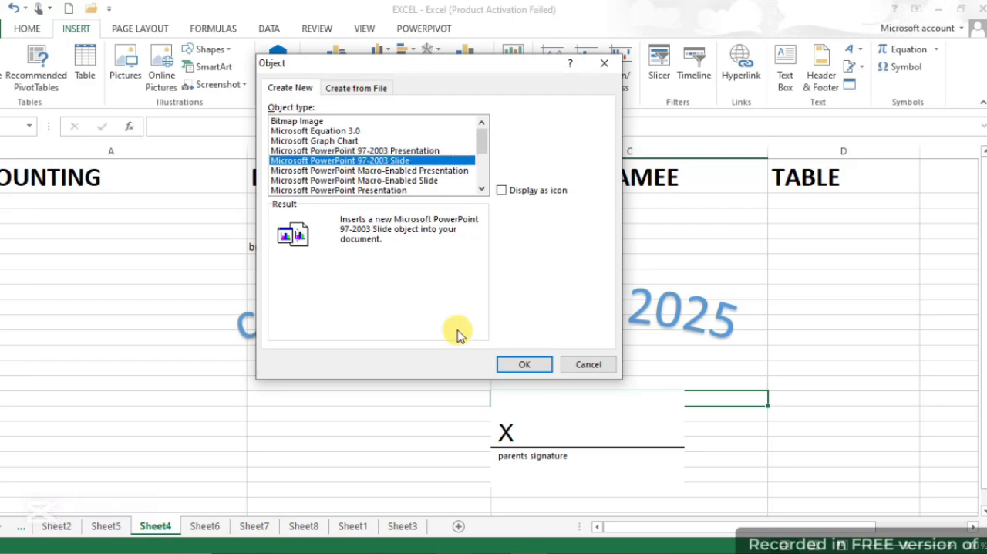
pyautogui.click(522, 362)
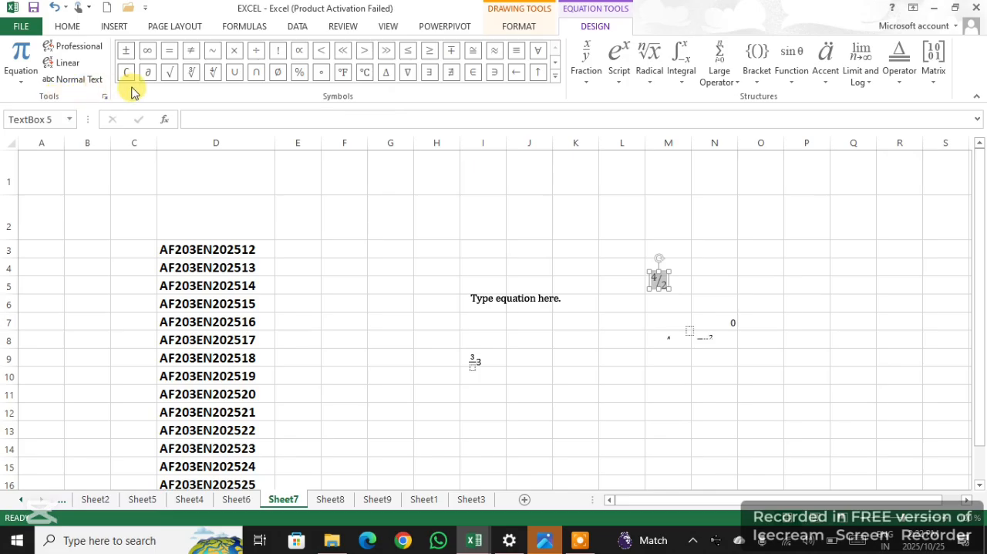
# Replace the 4/2 fraction in the equation near cell M5 with the Basic Math symbol δ
pyautogui.click(554, 77)
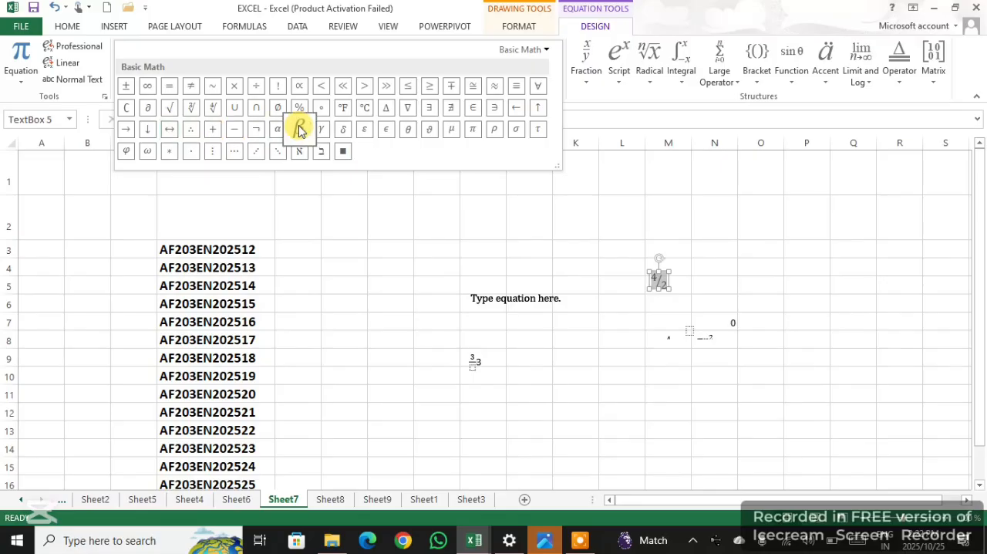
pyautogui.click(344, 132)
pyautogui.click(510, 264)
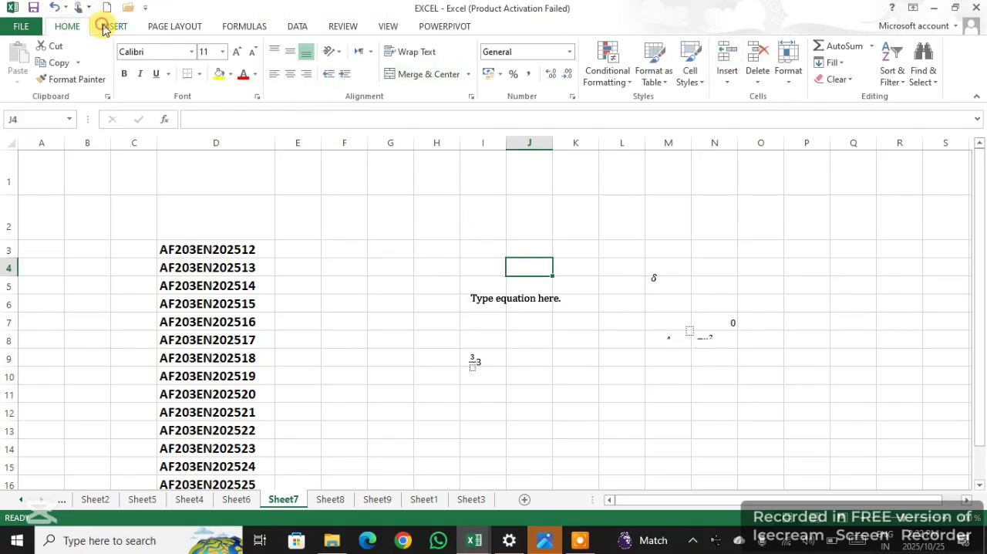
# Browse the normal-text symbols available for cell J4 through the Latin, Greek, Cyrillic, Arabic and Georgian subsets
pyautogui.click(104, 29)
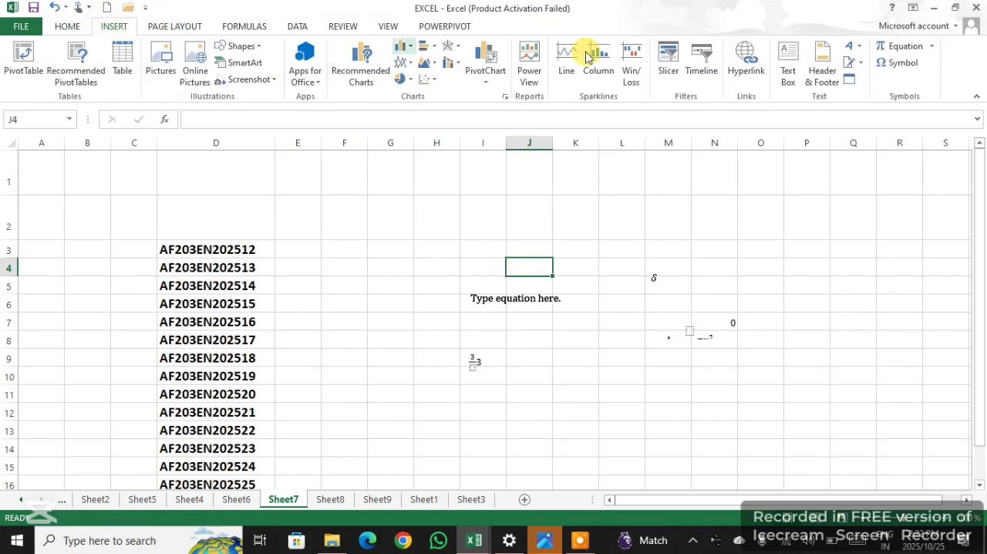
pyautogui.click(910, 67)
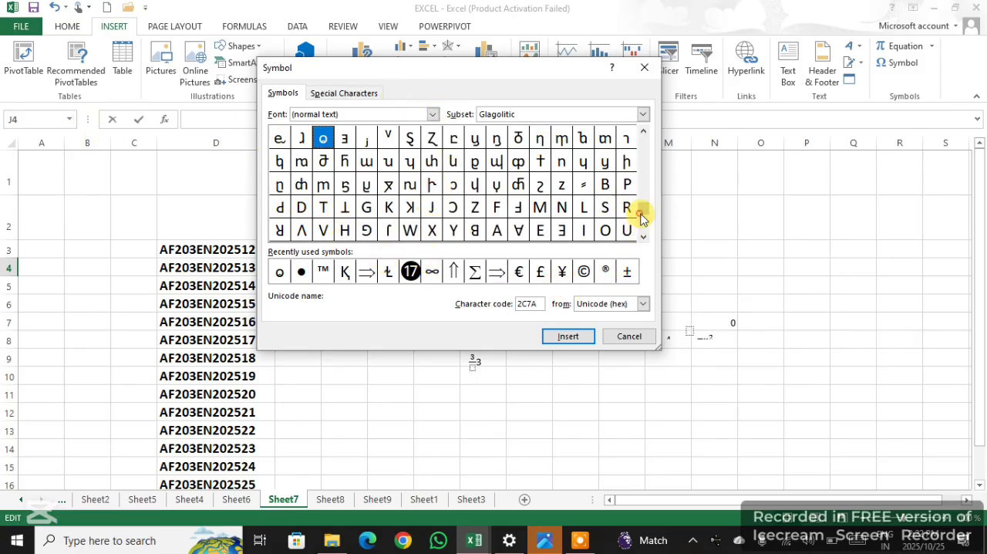
pyautogui.moveTo(644, 192); pyautogui.dragTo(646, 164)
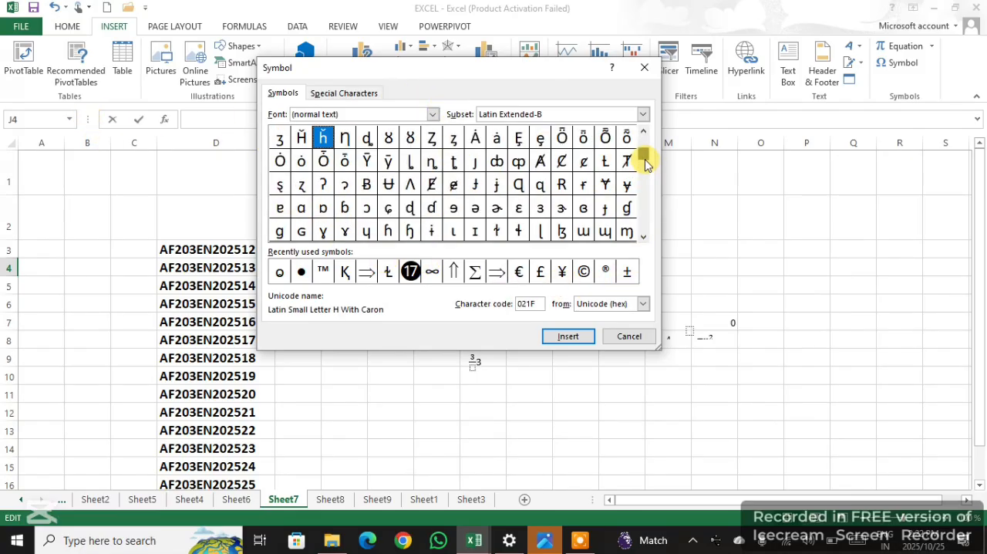
pyautogui.click(643, 237)
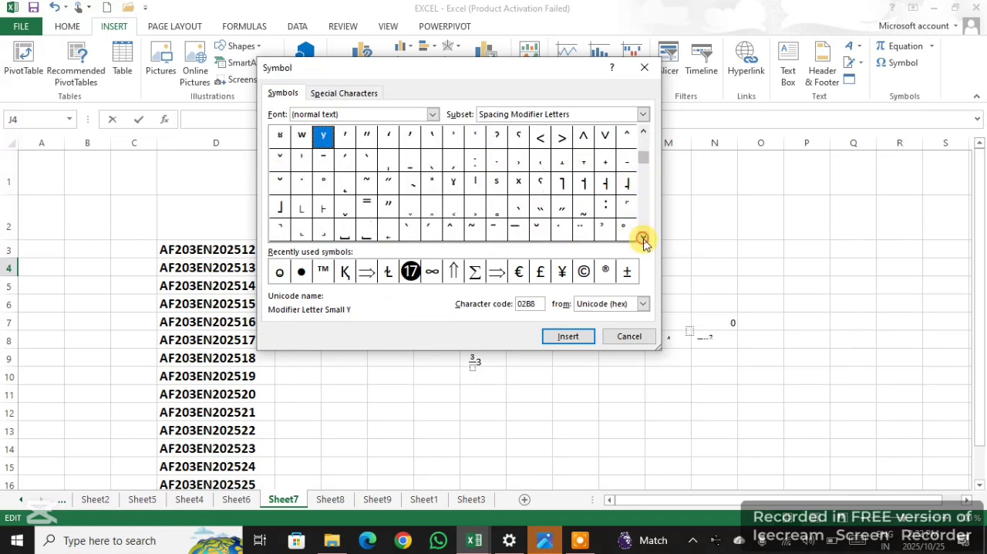
pyautogui.click(644, 239)
pyautogui.click(643, 239)
pyautogui.click(643, 239)
pyautogui.click(644, 239)
pyautogui.click(643, 239)
pyautogui.click(644, 239)
pyautogui.click(643, 239)
pyautogui.click(644, 240)
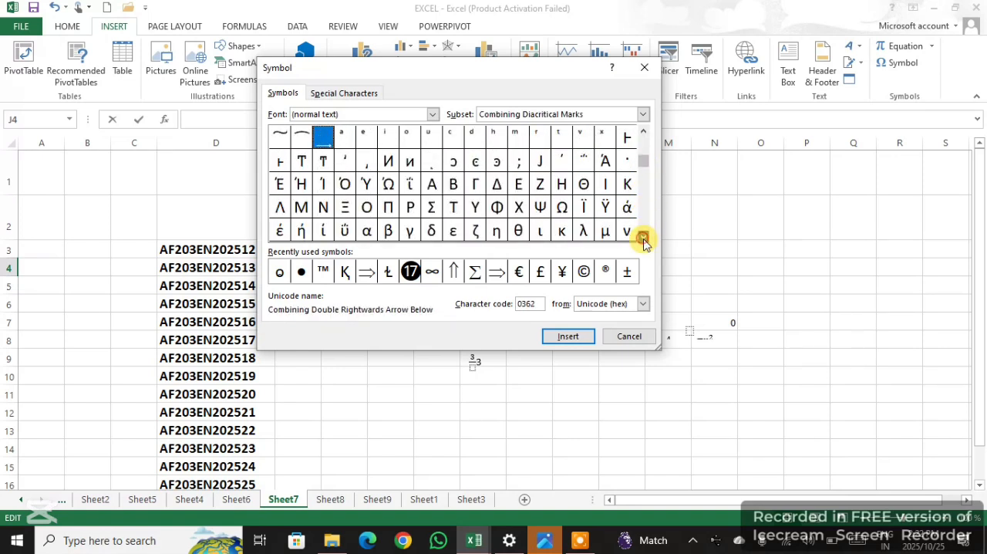
pyautogui.click(643, 239)
pyautogui.click(643, 239)
pyautogui.click(643, 239)
pyautogui.click(644, 239)
pyautogui.click(644, 240)
pyautogui.click(643, 239)
pyautogui.click(644, 239)
pyautogui.click(644, 239)
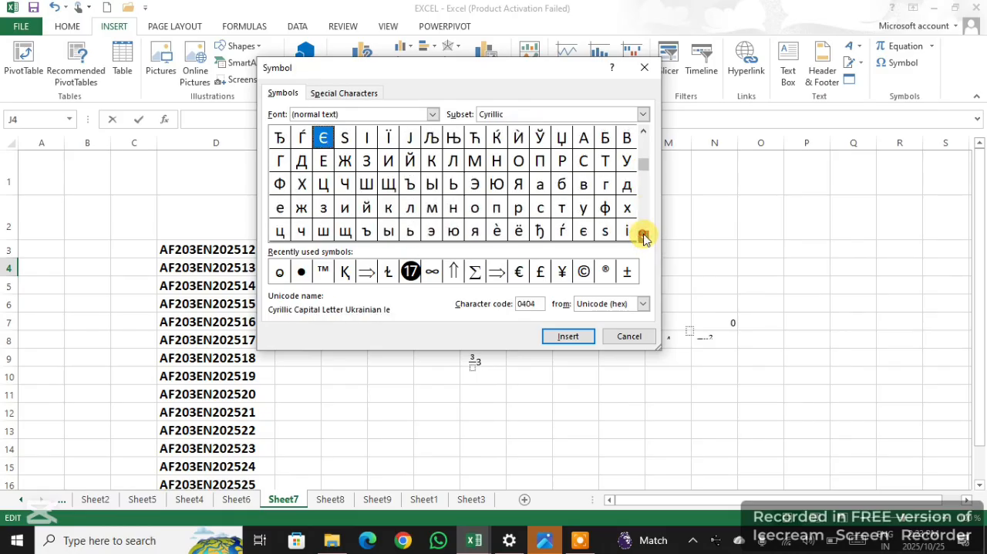
pyautogui.click(643, 238)
pyautogui.click(643, 237)
pyautogui.click(644, 237)
pyautogui.click(643, 238)
pyautogui.click(643, 238)
pyautogui.click(643, 237)
pyautogui.click(644, 238)
pyautogui.click(643, 237)
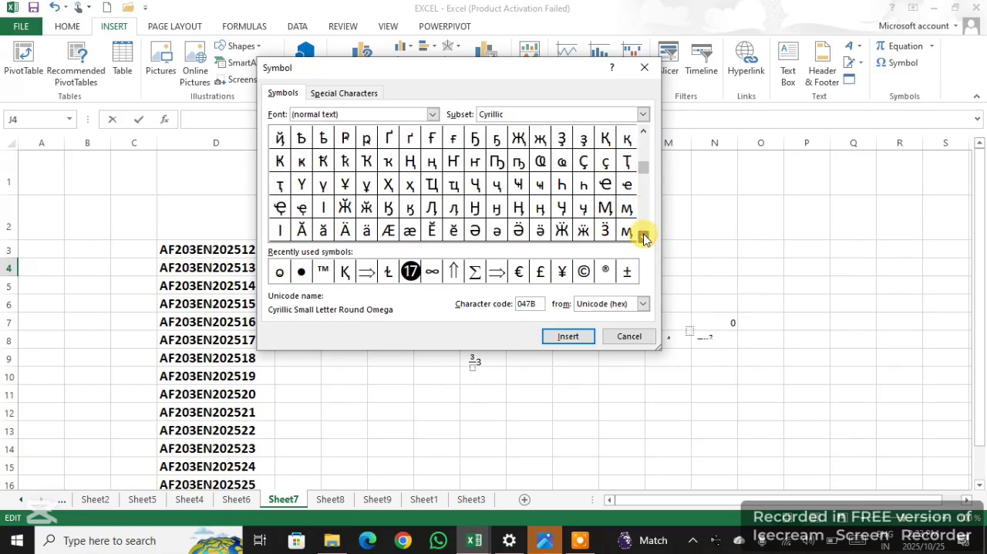
pyautogui.click(643, 238)
pyautogui.click(644, 238)
pyautogui.click(643, 238)
pyautogui.click(644, 237)
pyautogui.click(644, 238)
pyautogui.click(643, 238)
pyautogui.click(644, 237)
pyautogui.click(643, 238)
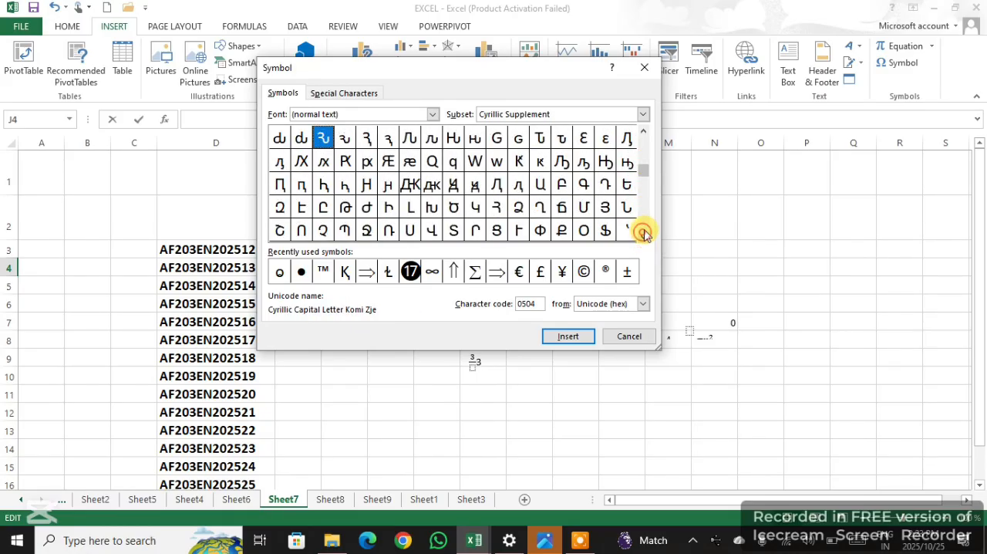
pyautogui.click(644, 233)
pyautogui.click(644, 233)
pyautogui.click(644, 233)
pyautogui.click(644, 232)
pyautogui.click(644, 233)
pyautogui.click(644, 233)
pyautogui.click(645, 231)
pyautogui.click(646, 232)
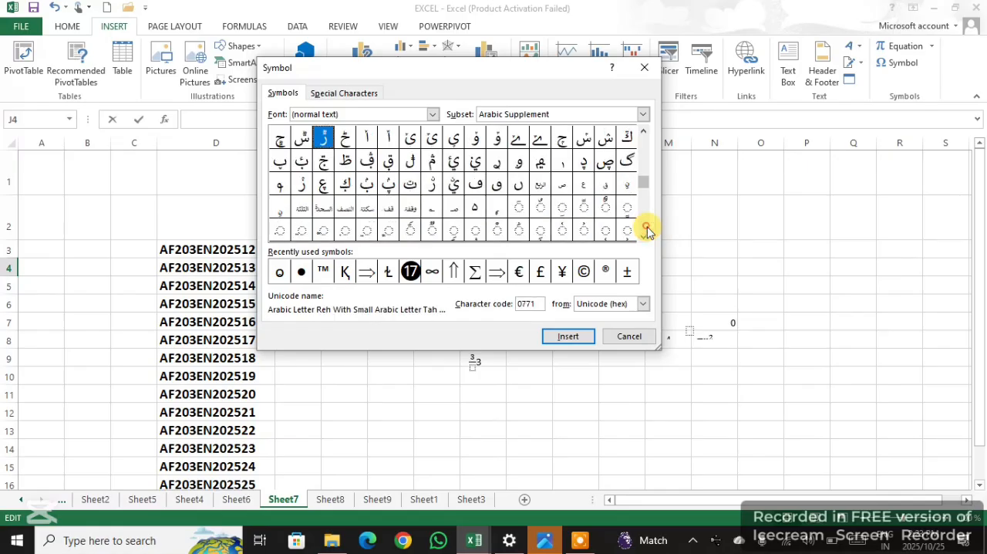
pyautogui.click(646, 231)
pyautogui.click(646, 231)
pyautogui.click(646, 231)
pyautogui.click(646, 232)
pyautogui.click(644, 132)
pyautogui.click(644, 133)
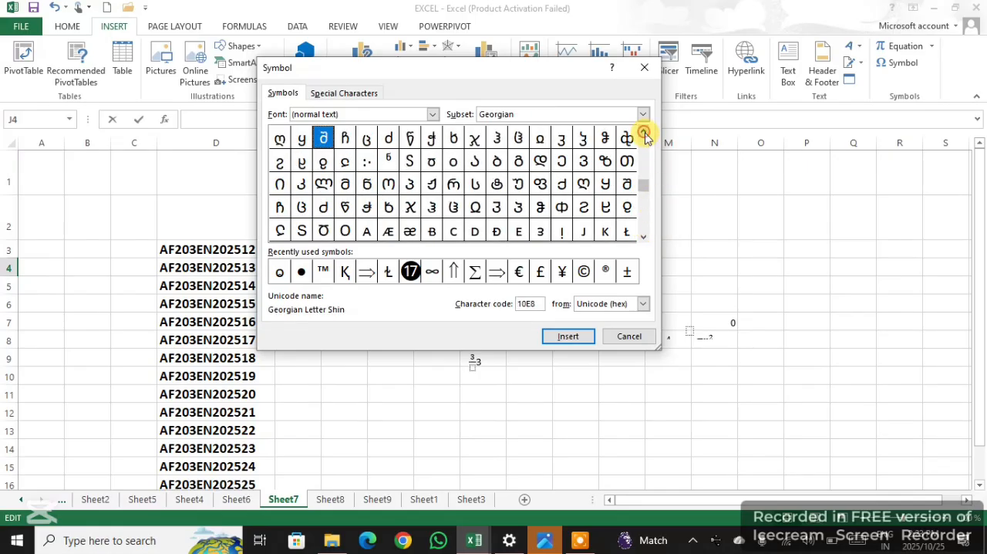
pyautogui.click(644, 133)
pyautogui.click(644, 133)
pyautogui.click(644, 132)
pyautogui.click(644, 133)
pyautogui.click(644, 133)
pyautogui.click(644, 133)
pyautogui.click(644, 132)
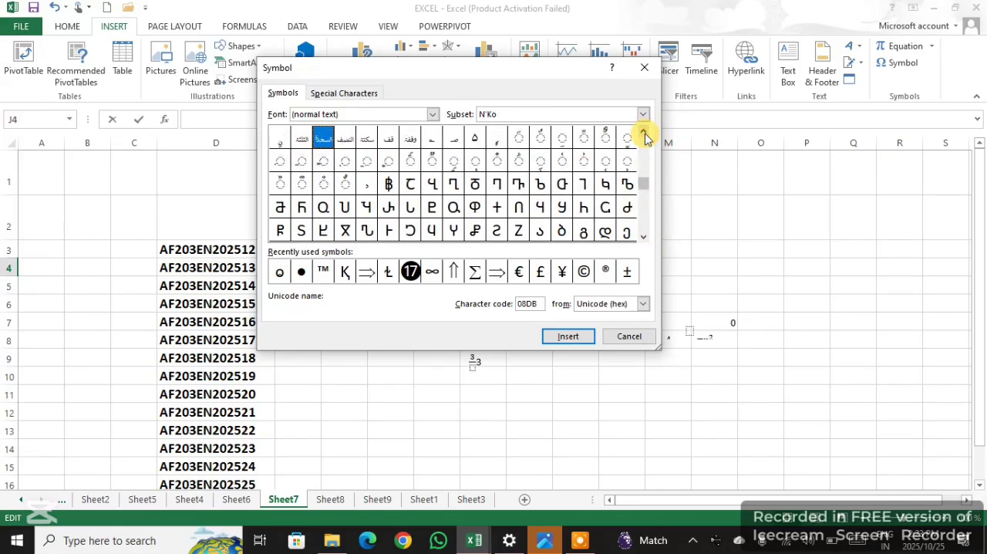
pyautogui.click(644, 132)
pyautogui.click(644, 133)
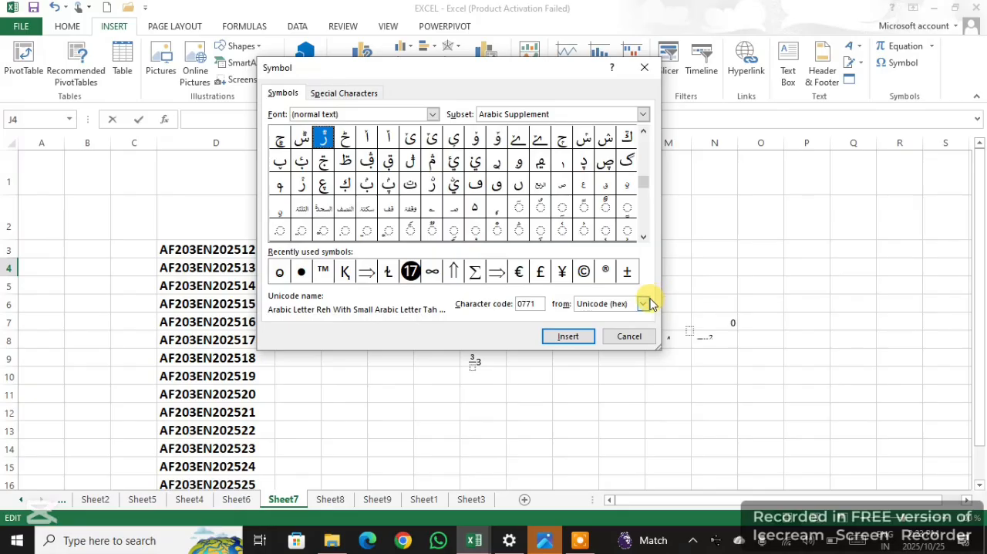
# Insert the Arabic character with code 08AF into cell J4
pyautogui.click(562, 230)
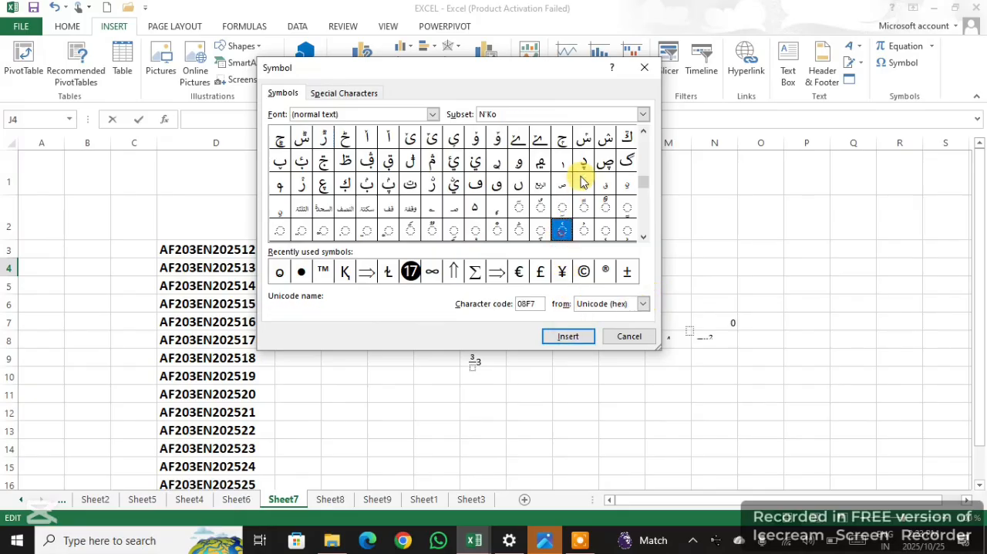
pyautogui.click(583, 161)
pyautogui.click(606, 161)
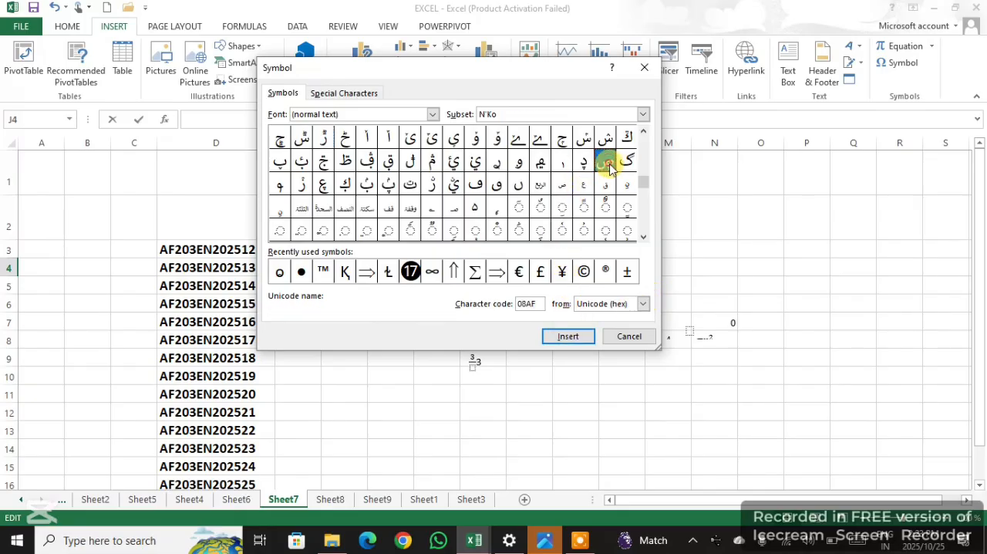
pyautogui.click(565, 337)
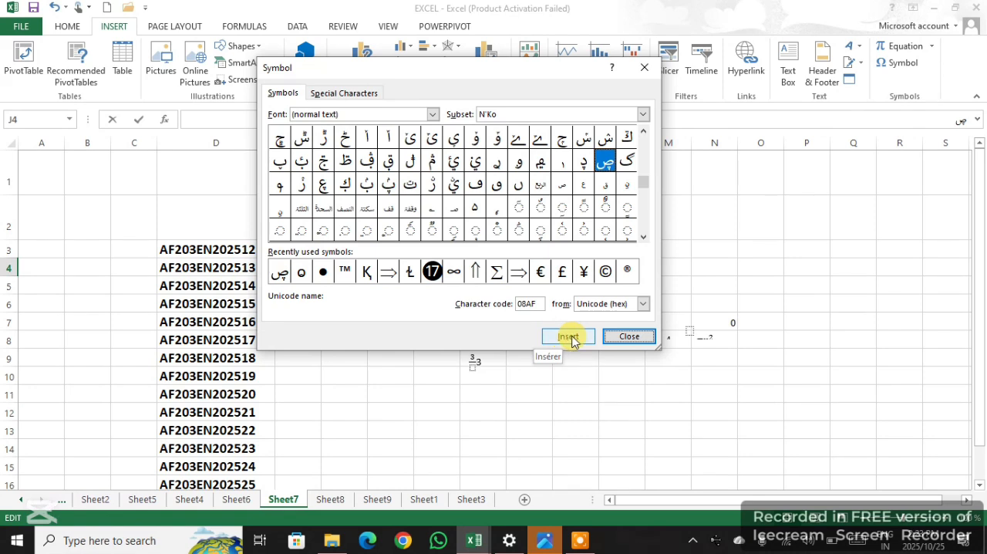
pyautogui.click(572, 81)
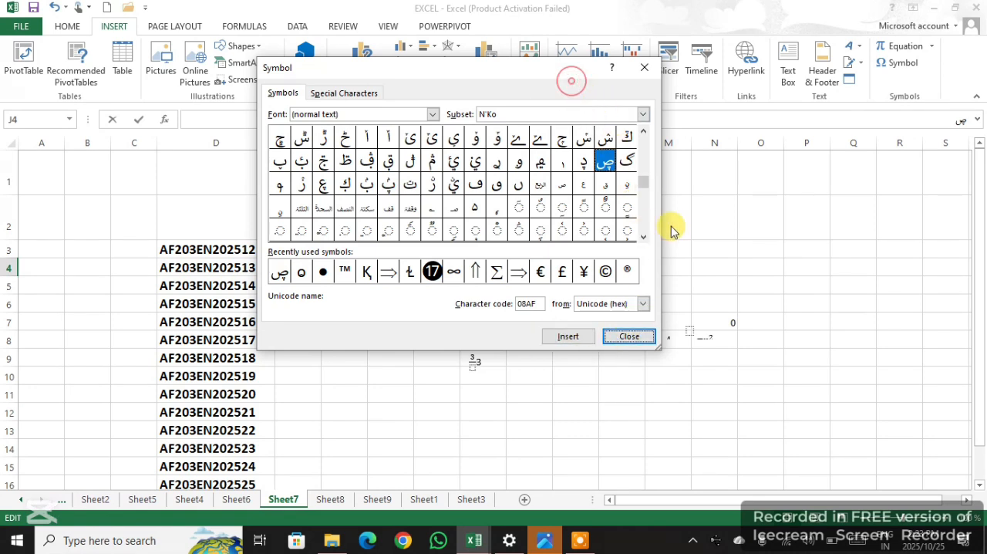
# Add the character with code 08AB and the Black Circle symbol to cell J4, and fill the cell down to J11
pyautogui.click(519, 161)
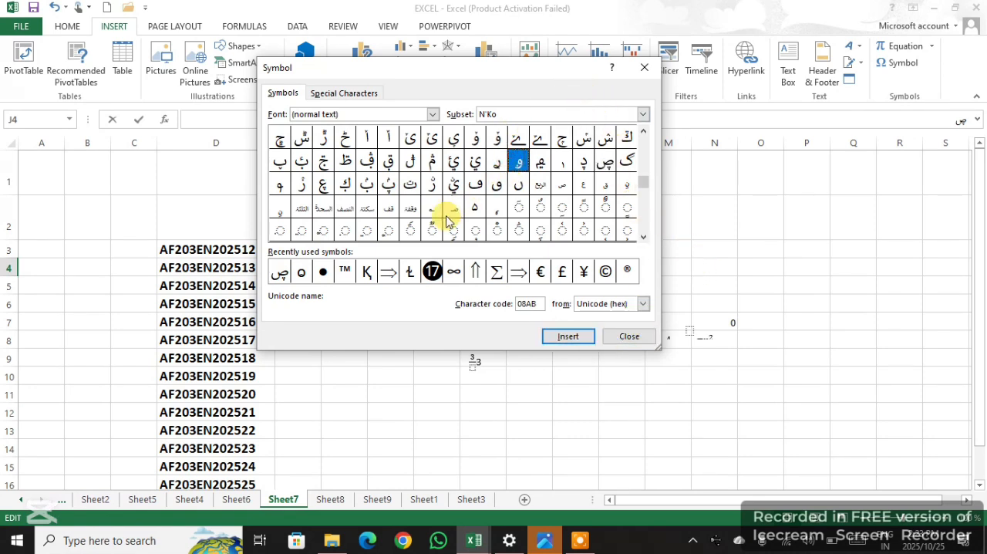
pyautogui.click(584, 340)
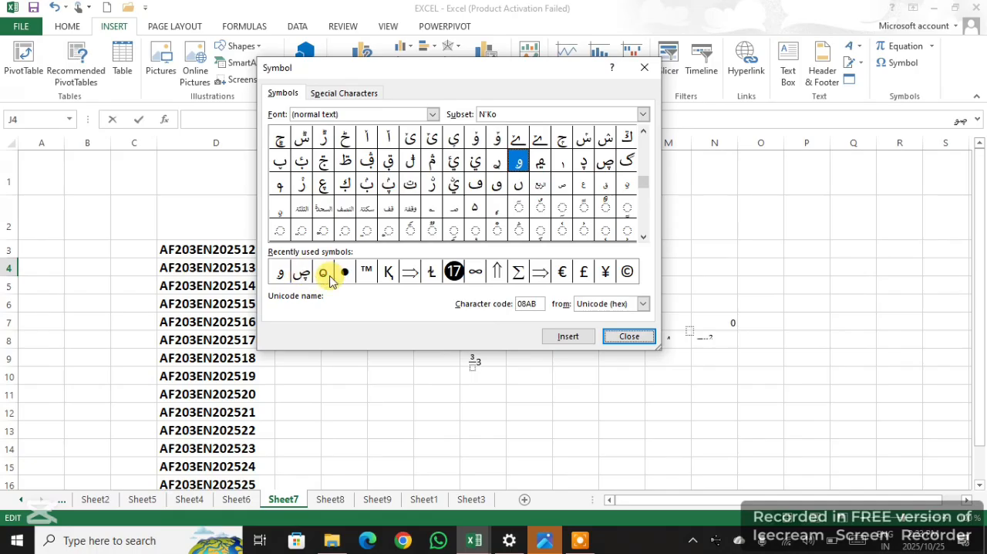
pyautogui.click(344, 272)
pyautogui.click(571, 336)
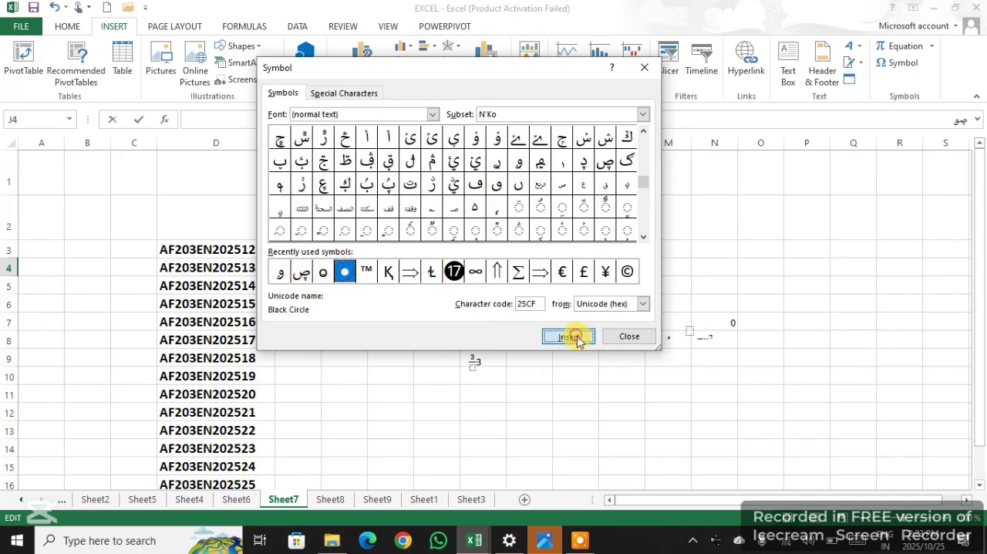
pyautogui.click(630, 337)
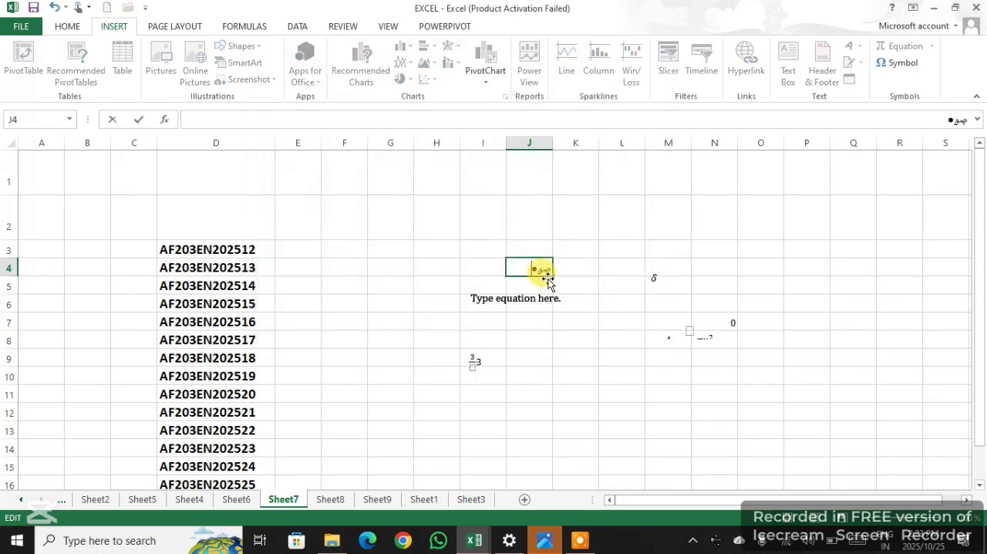
pyautogui.moveTo(554, 278); pyautogui.dragTo(563, 396)
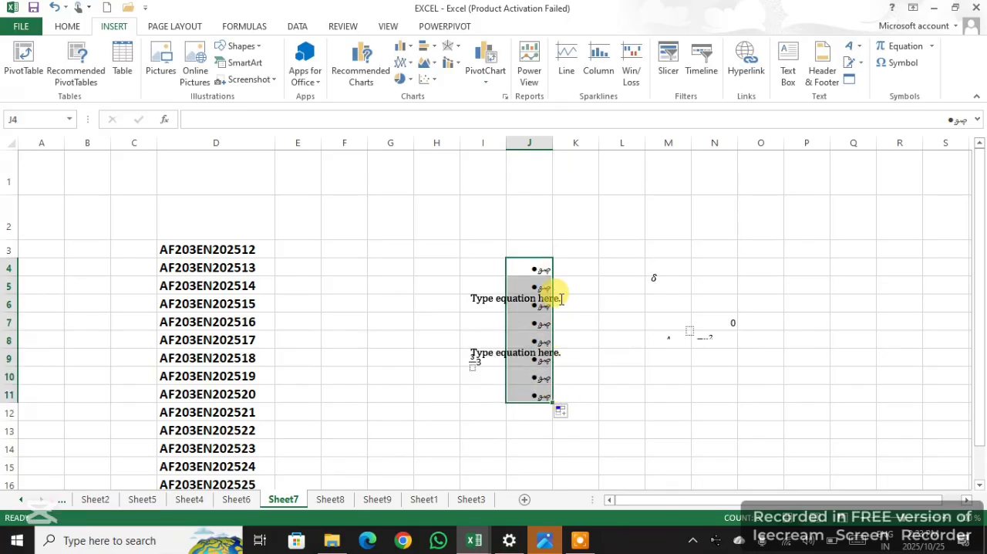
# Insert the double right arrow symbol, character code 222, into cell M5
pyautogui.click(667, 284)
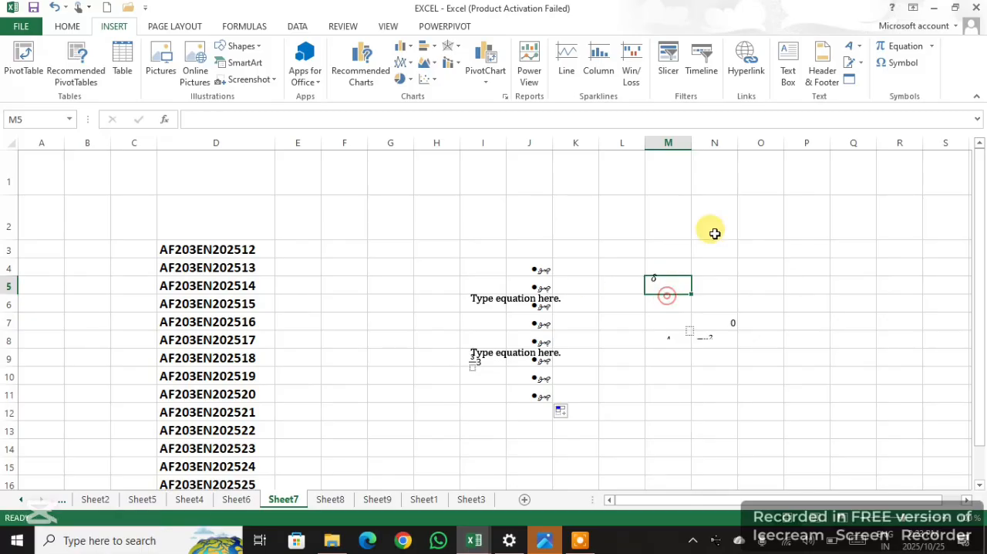
pyautogui.click(901, 62)
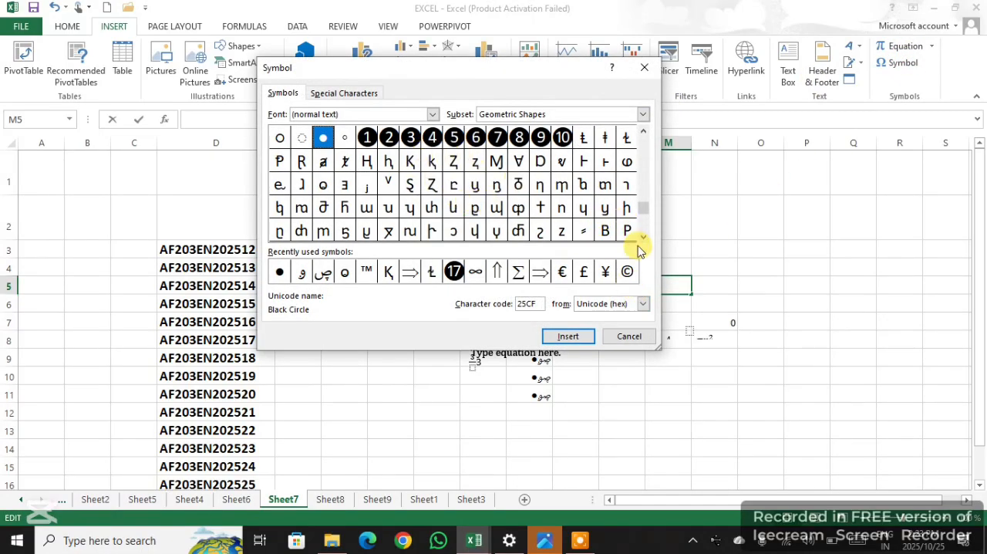
pyautogui.click(517, 275)
pyautogui.click(409, 272)
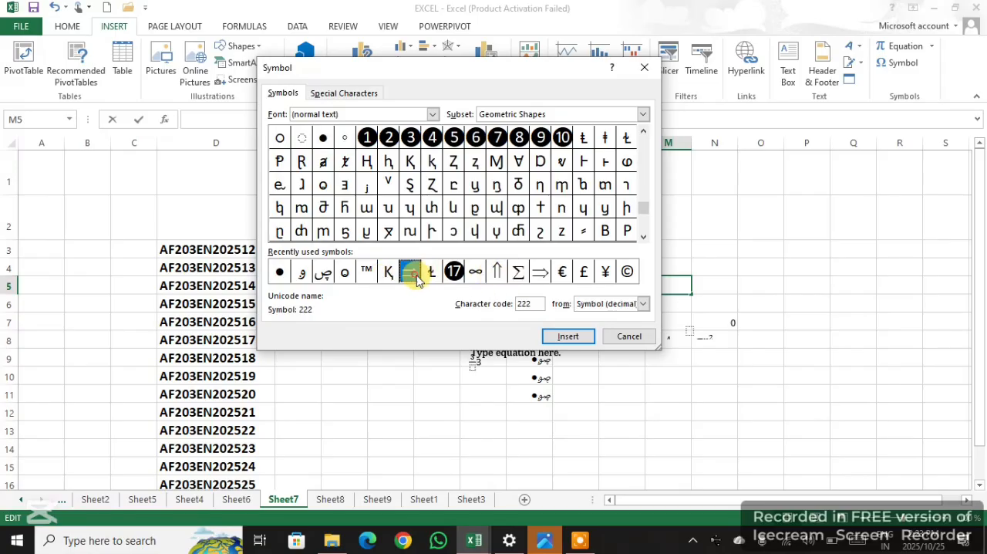
pyautogui.click(563, 337)
pyautogui.click(617, 338)
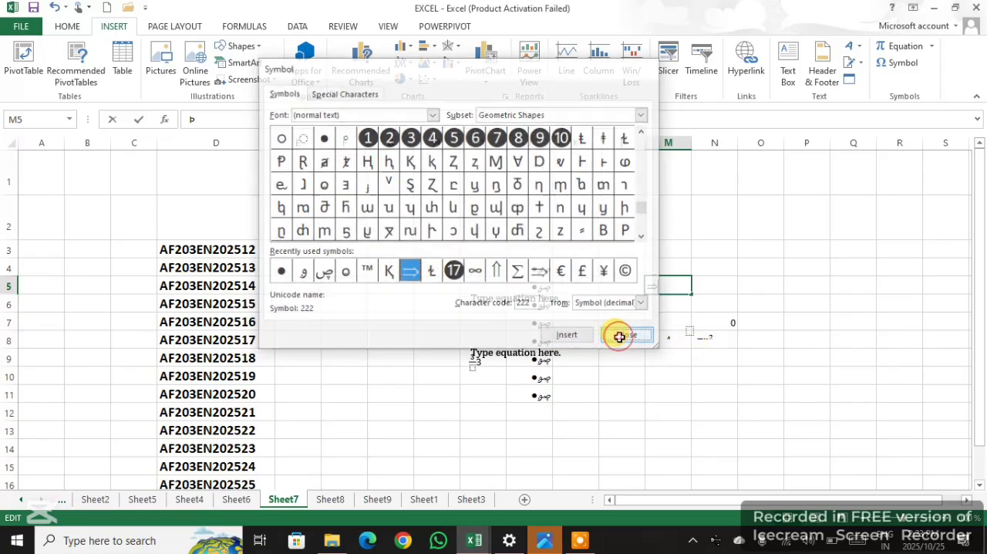
pyautogui.click(685, 293)
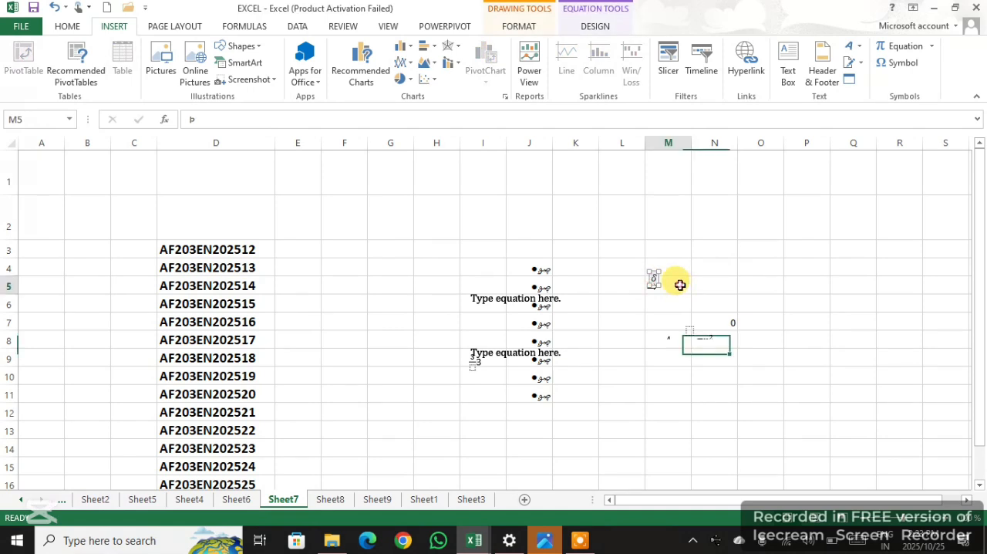
pyautogui.click(677, 287)
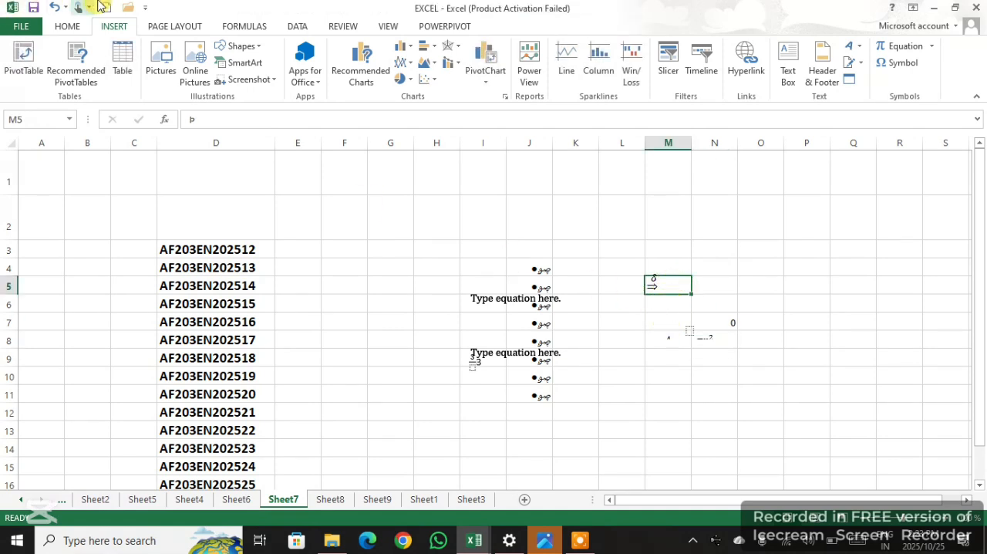